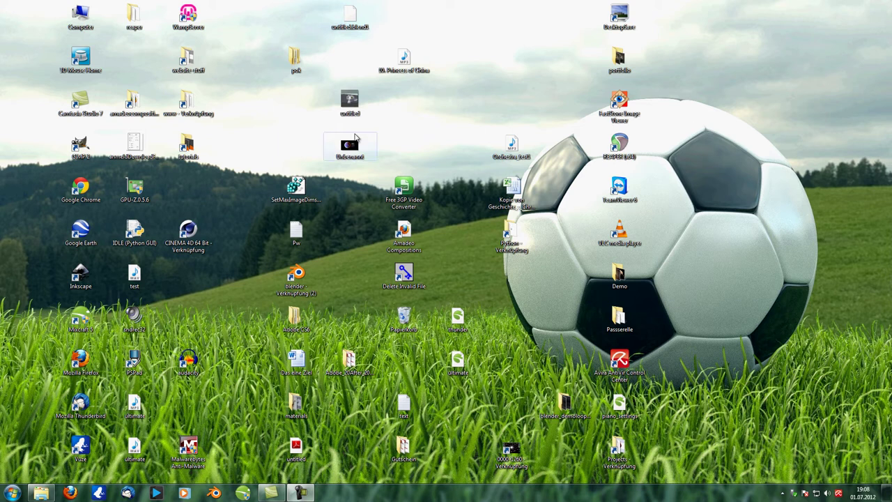
Step: Launch Blender, dismiss the splash screen and change the 3D View area into a Node Editor
double_click(301, 293)
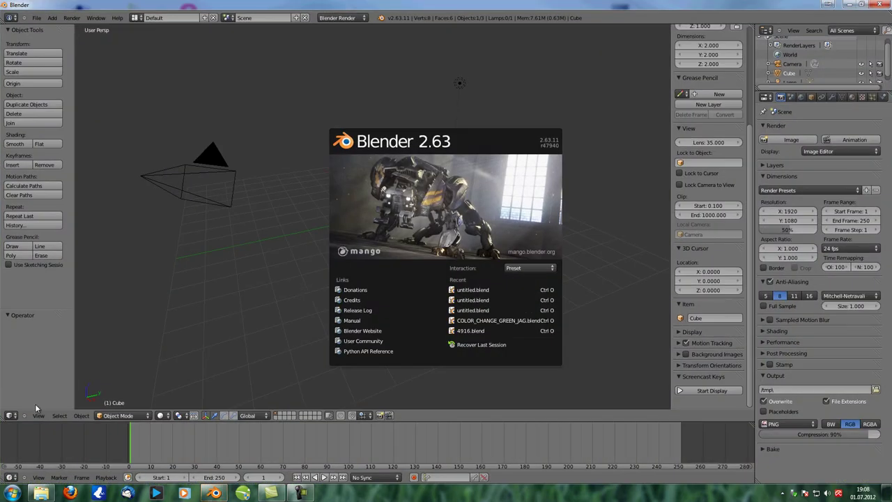
click(373, 223)
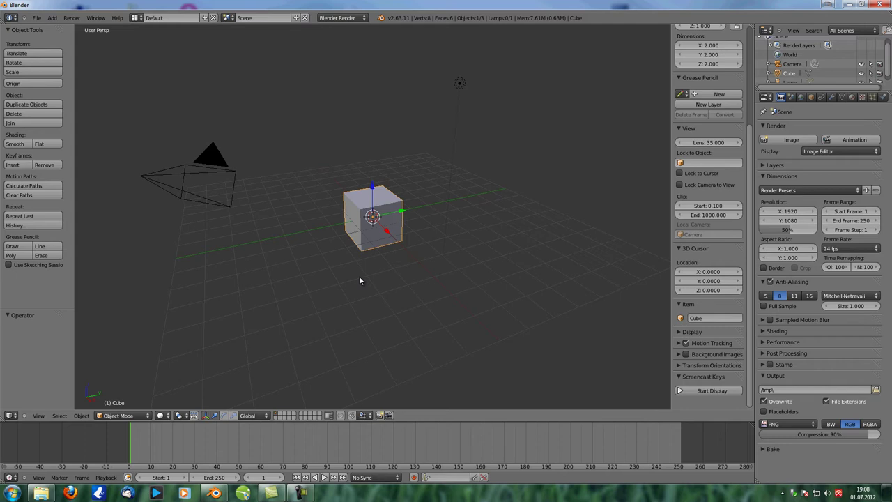
middle_drag(374, 269, 285, 312)
click(8, 416)
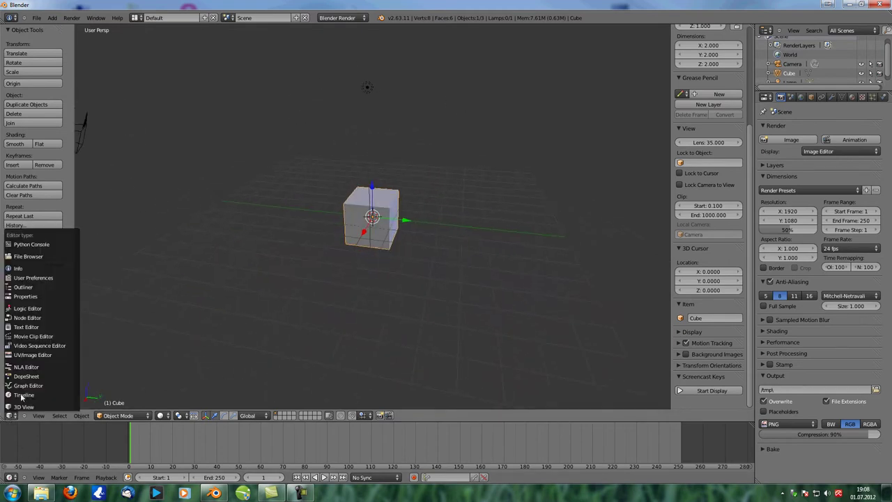
click(51, 315)
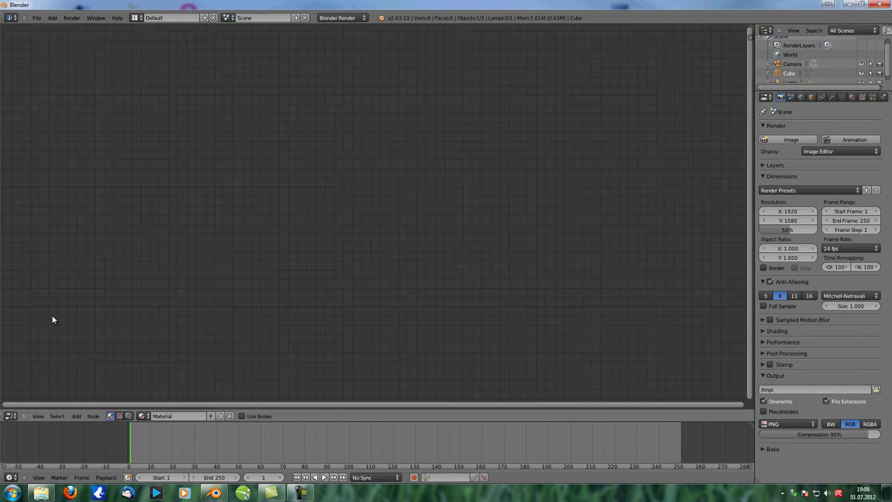
Step: Switch the Node Editor to compositing nodes and enable Use Nodes and Backdrop
click(128, 416)
click(162, 416)
click(242, 414)
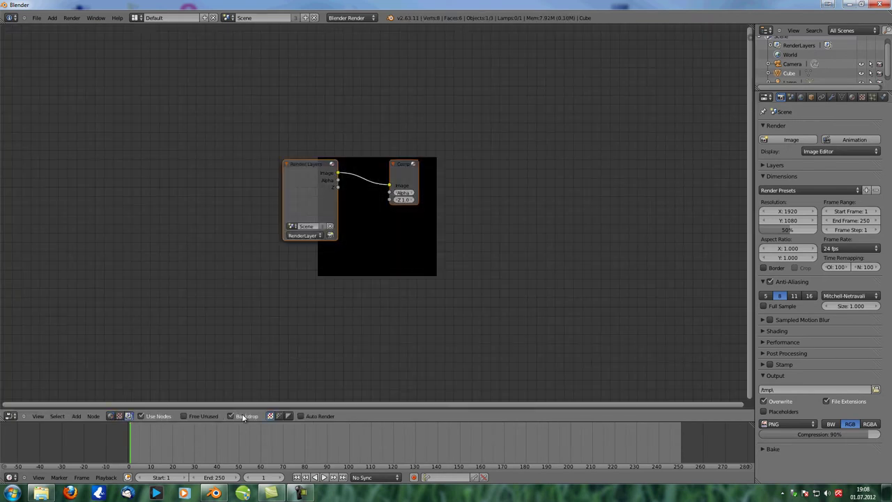
Step: Spread the Render Layers and Composite nodes far apart, on either side of the backdrop
drag(321, 181, 185, 166)
drag(408, 167, 682, 141)
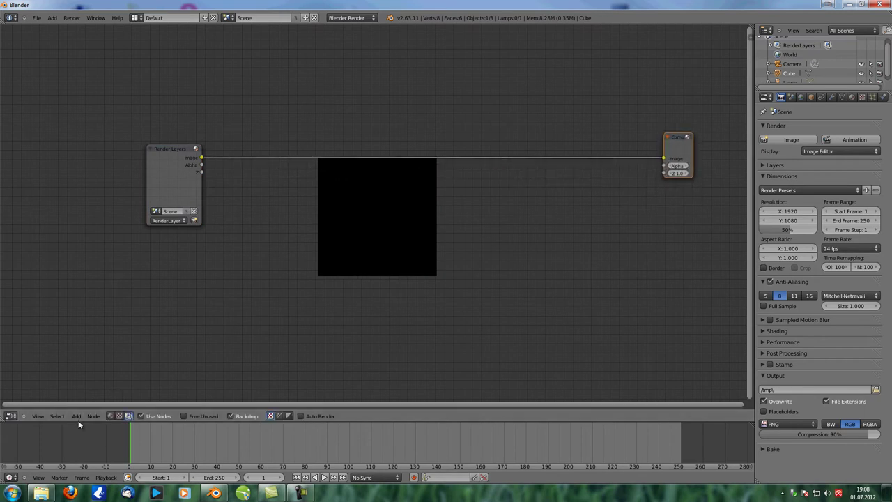
click(77, 416)
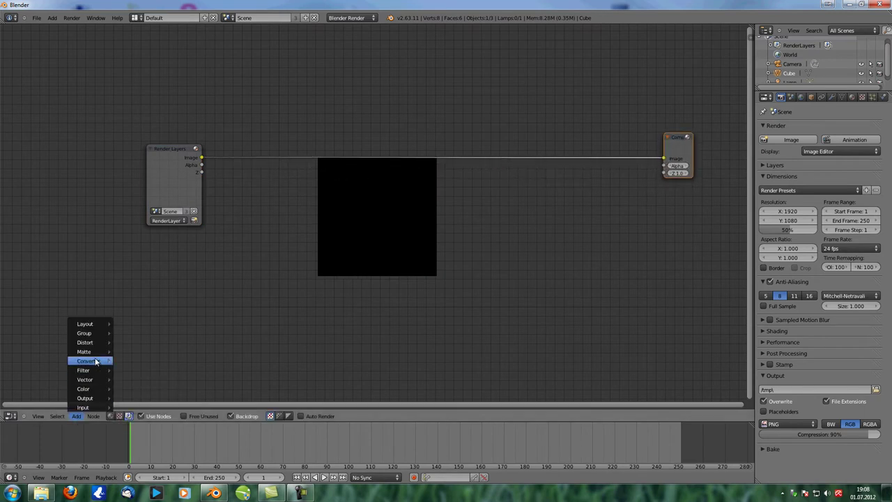
mouse_move(95, 356)
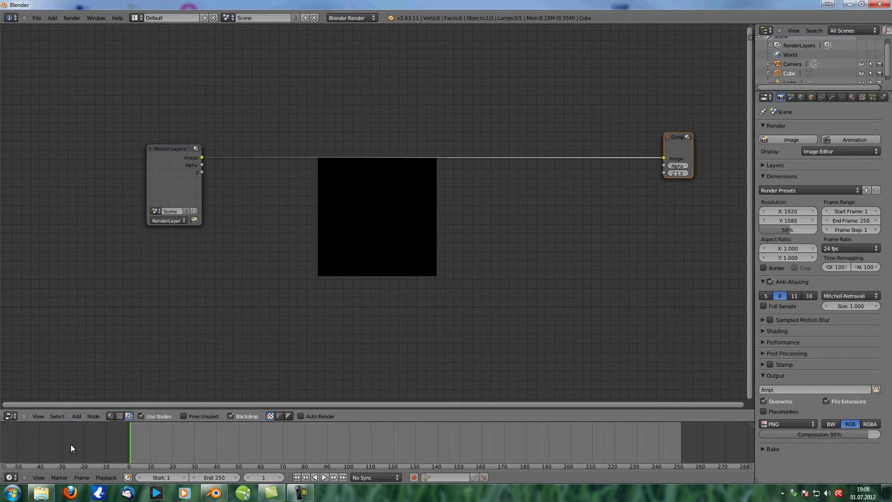
Step: Replace the Render Layers node with an Image input node that loads the green-screen picture from the tutorial 29 folder
drag(166, 162, 134, 160)
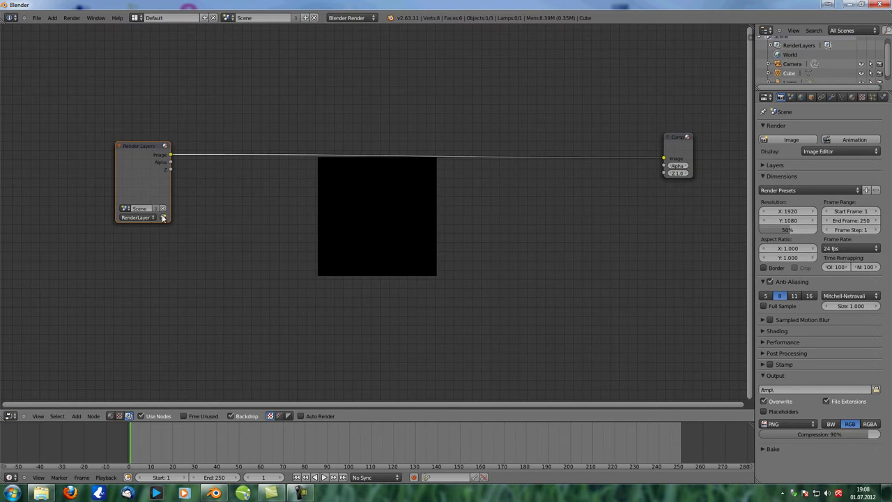
key(x)
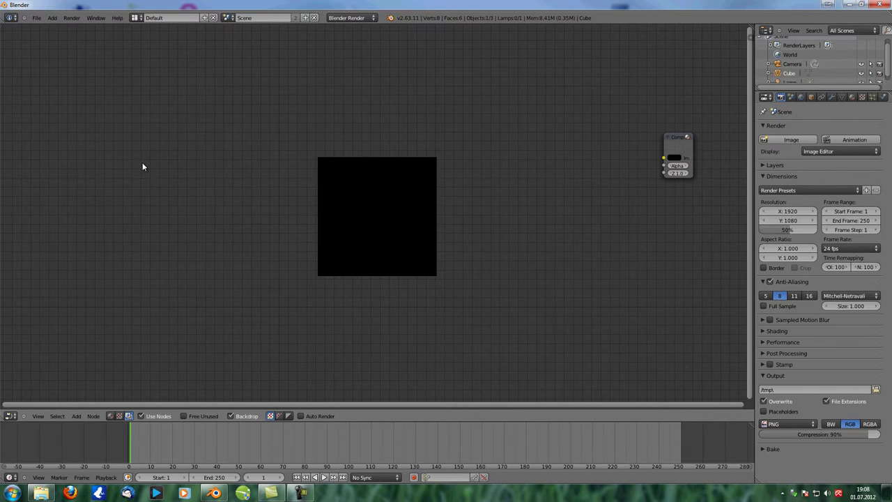
key(shift+a)
mouse_move(143, 165)
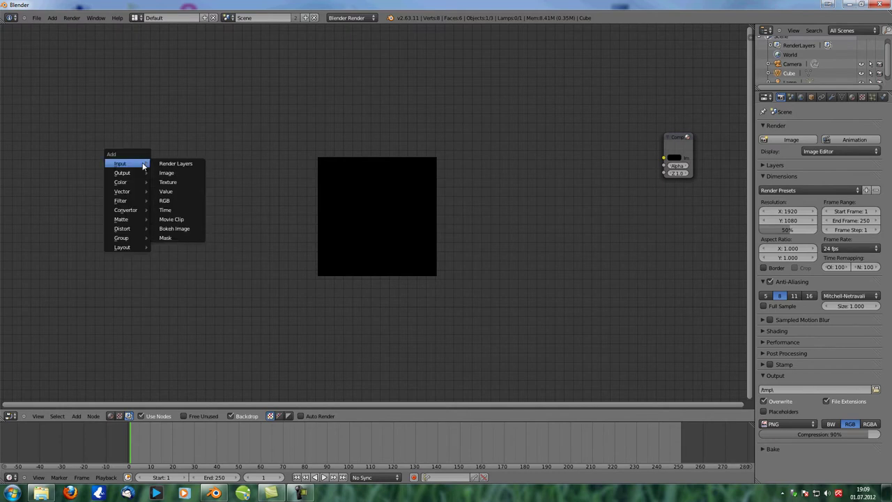
click(182, 172)
click(142, 213)
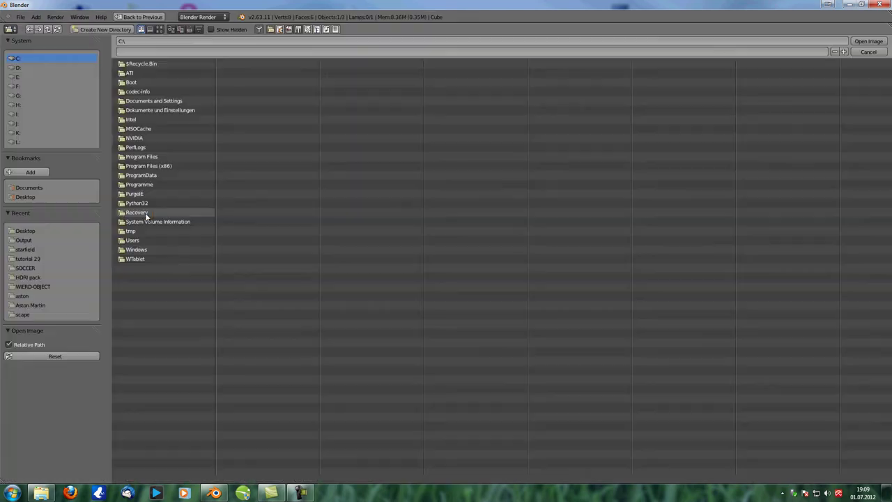
click(37, 258)
double_click(156, 72)
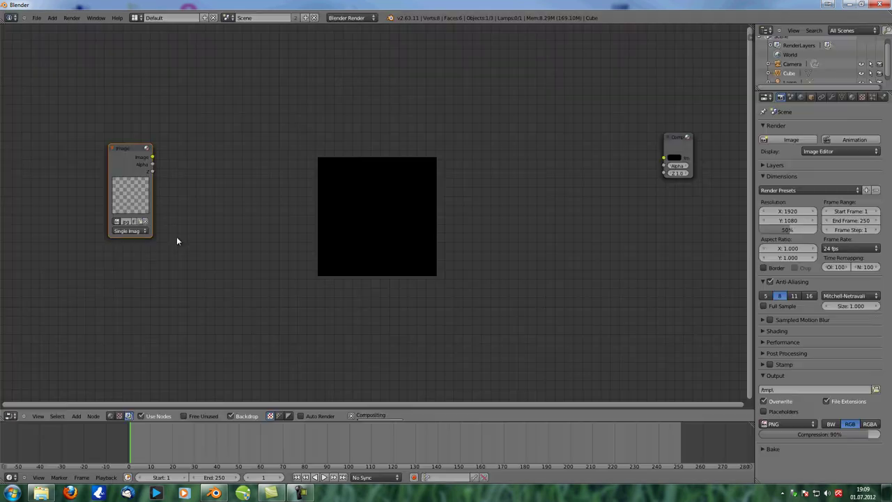
Step: Connect the Image node to a Viewer node placed below the Composite node, and scale the backdrop to fit the editor
ctrl+shift+click(130, 148)
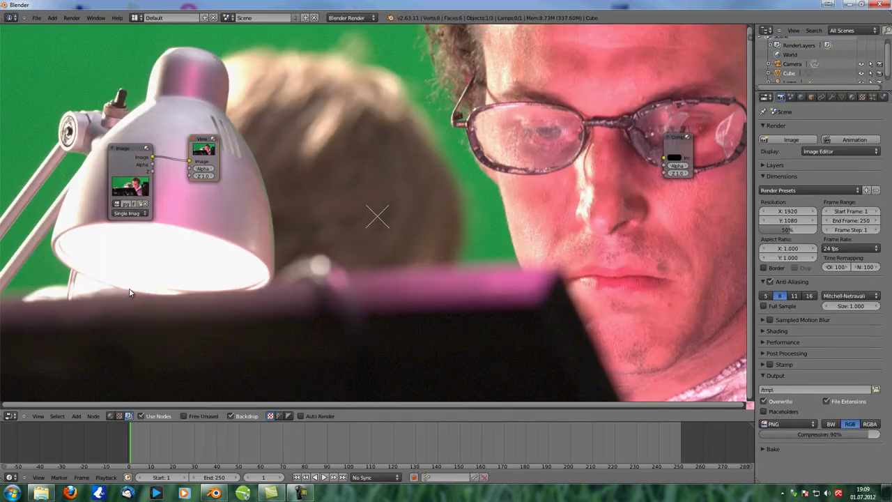
drag(209, 141, 701, 203)
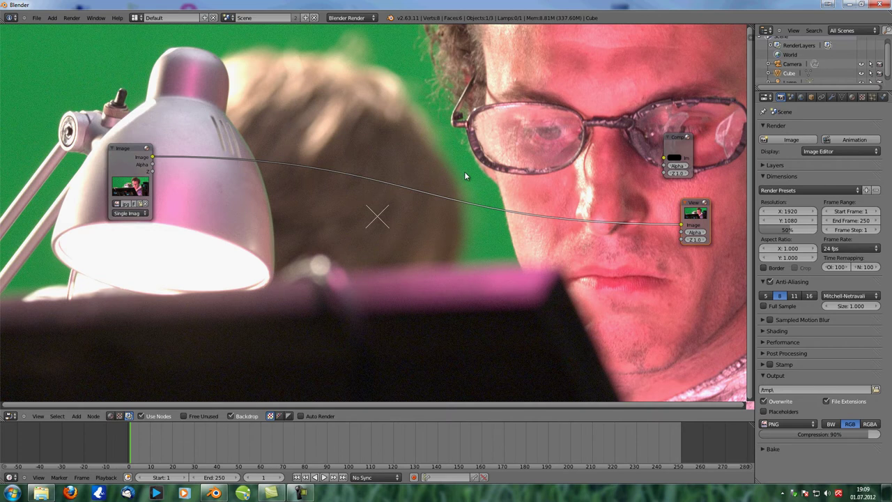
key(alt+v)
key(v)
key(v)
key(v)
key(v)
key(v)
key(alt+v)
key(alt+v)
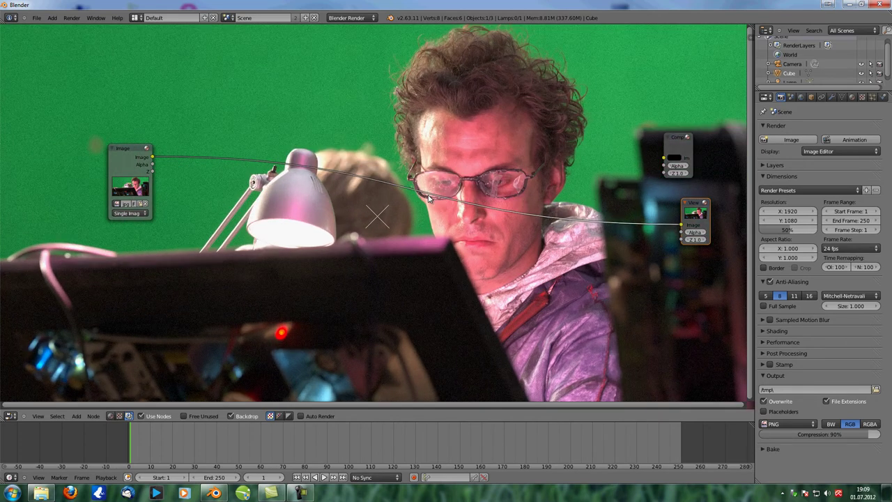
key(v)
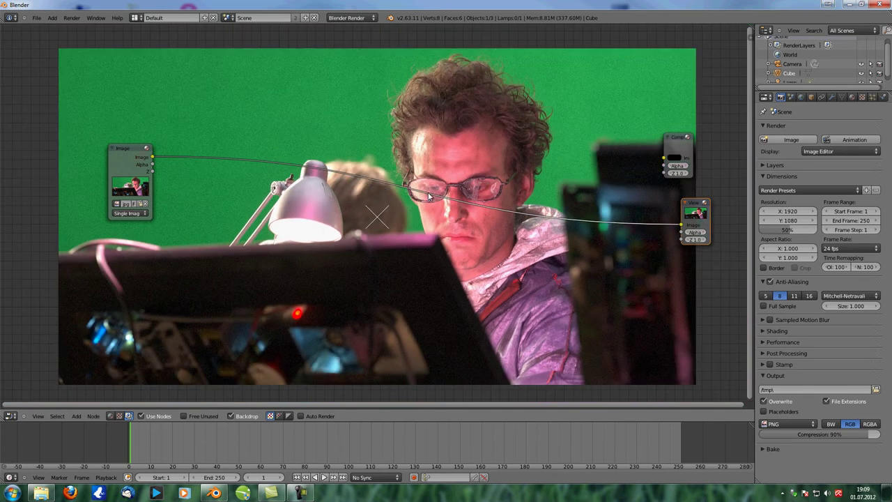
Step: Move the Image node to the backdrop's left edge and the Viewer and Composite nodes to its right edge
drag(122, 156, 58, 208)
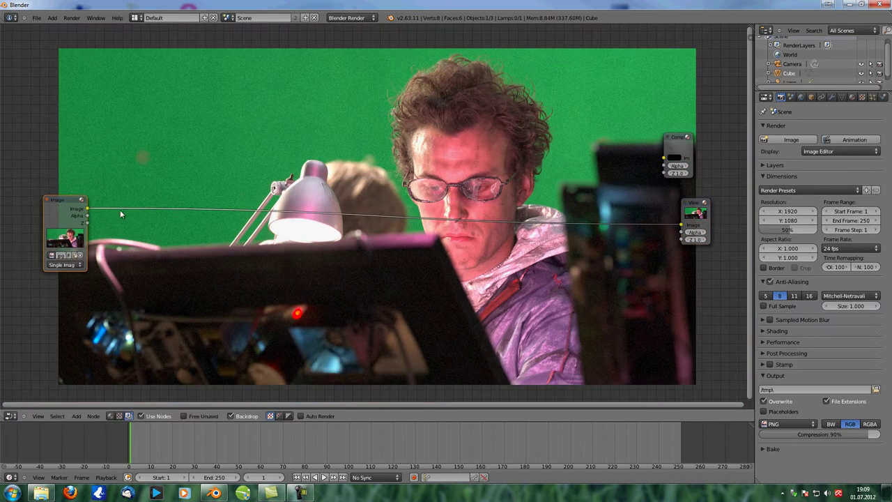
drag(697, 209, 704, 195)
drag(687, 137, 706, 119)
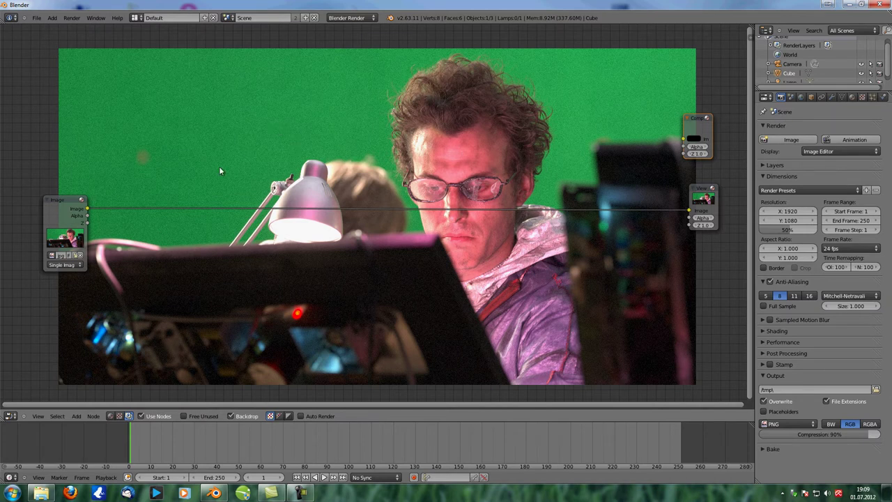
alt+middle_drag(235, 160, 175, 140)
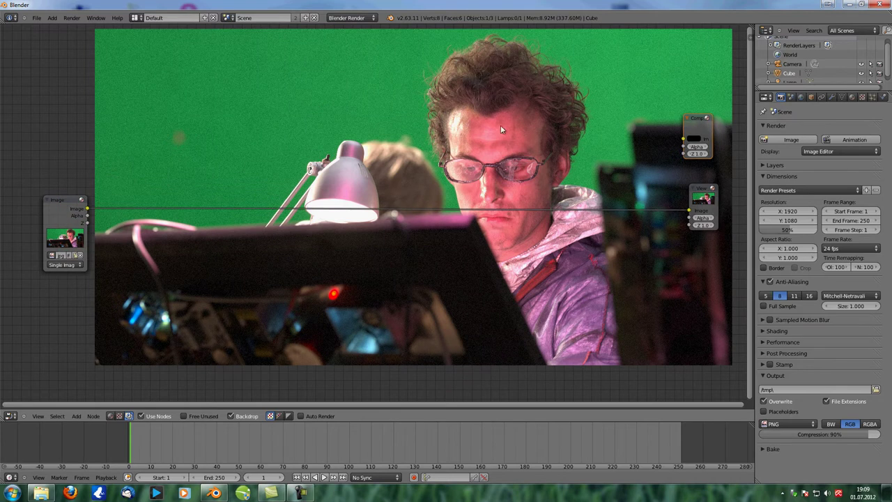
Step: Add a Difference Key matte node over the green area above the lamp
key(shift+a)
mouse_move(310, 194)
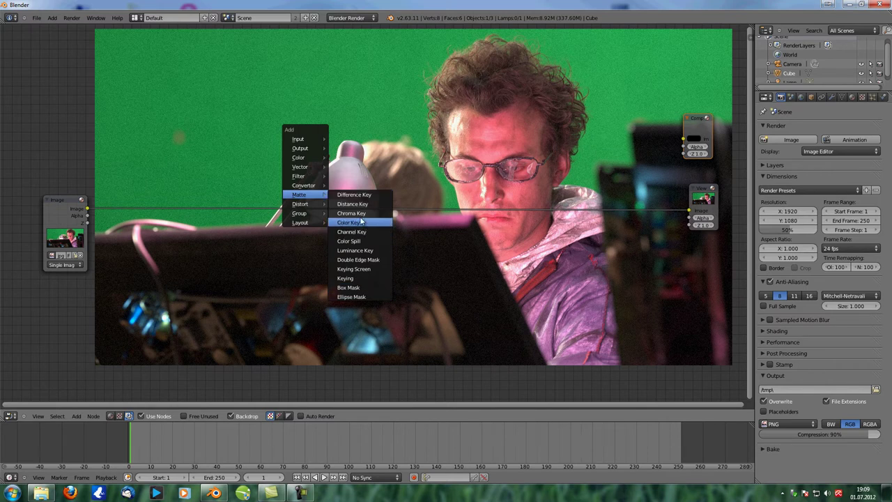
click(360, 195)
click(226, 42)
drag(247, 70, 268, 83)
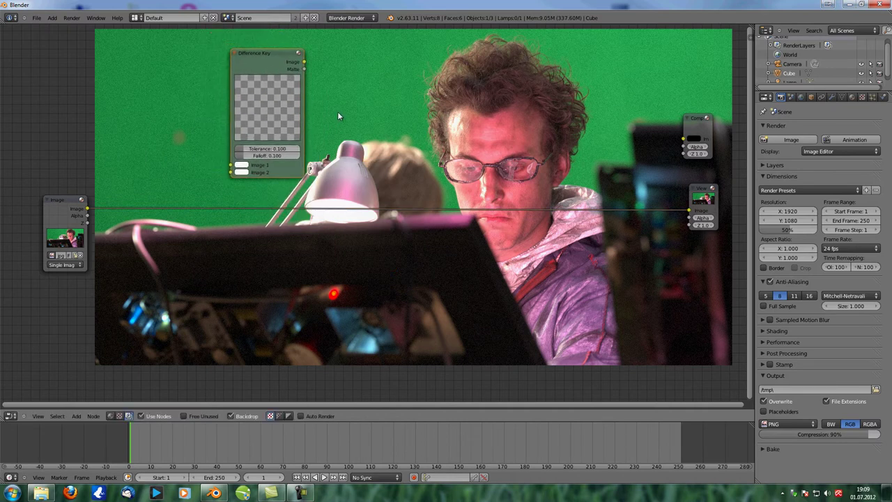
Step: Add Distance Key and Chroma Key matte nodes beside the Difference Key node
key(shift+a)
mouse_move(341, 114)
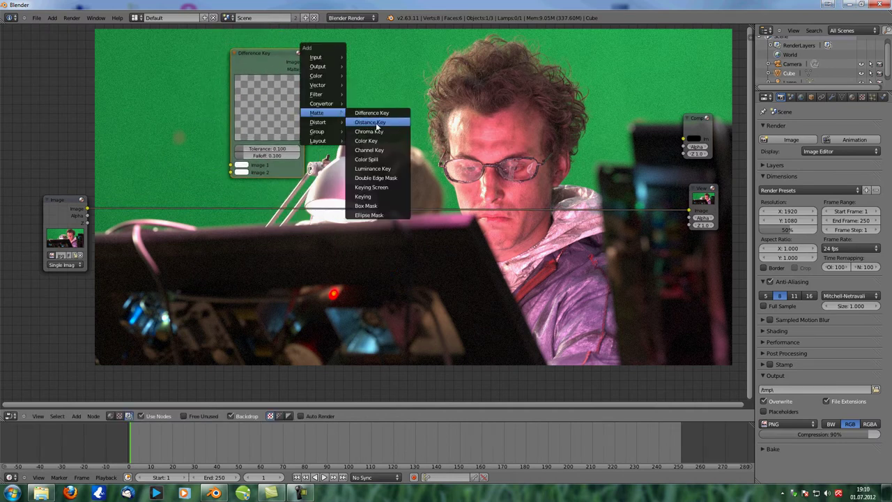
click(376, 123)
click(375, 123)
key(shift+a)
mouse_move(460, 123)
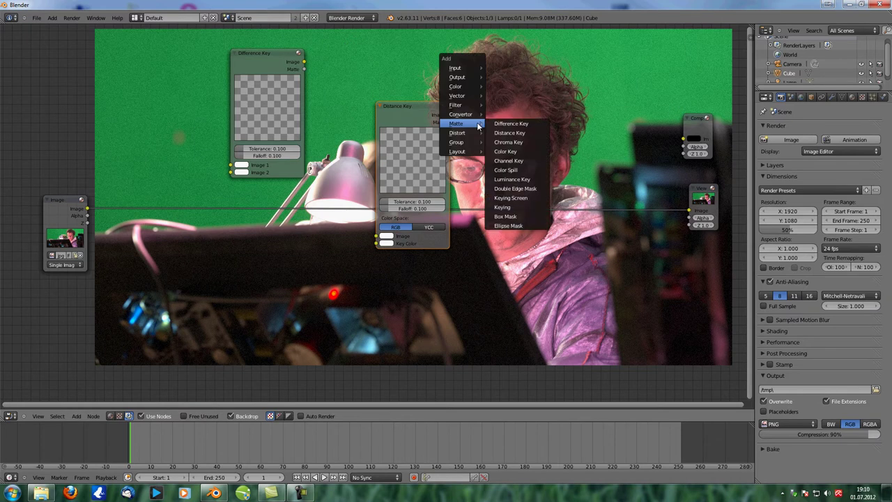
click(509, 142)
click(509, 145)
Step: Add a Color Key matte node near the Composite node
key(shift+a)
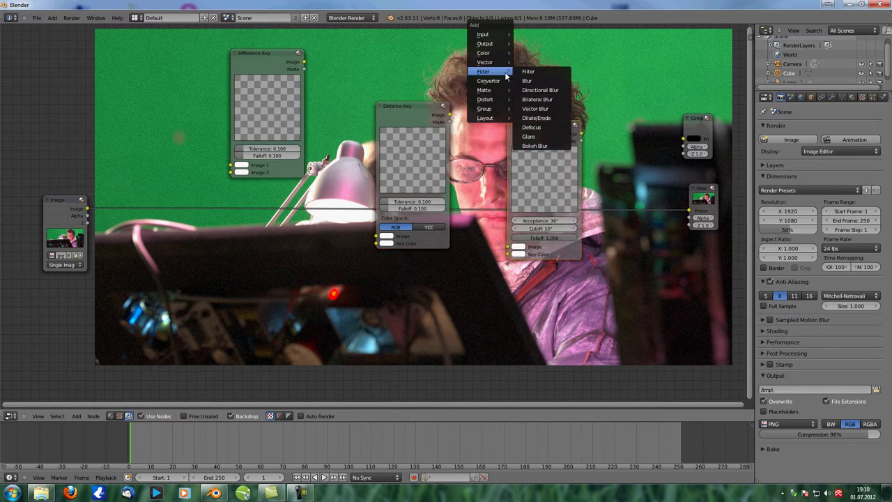
mouse_move(493, 93)
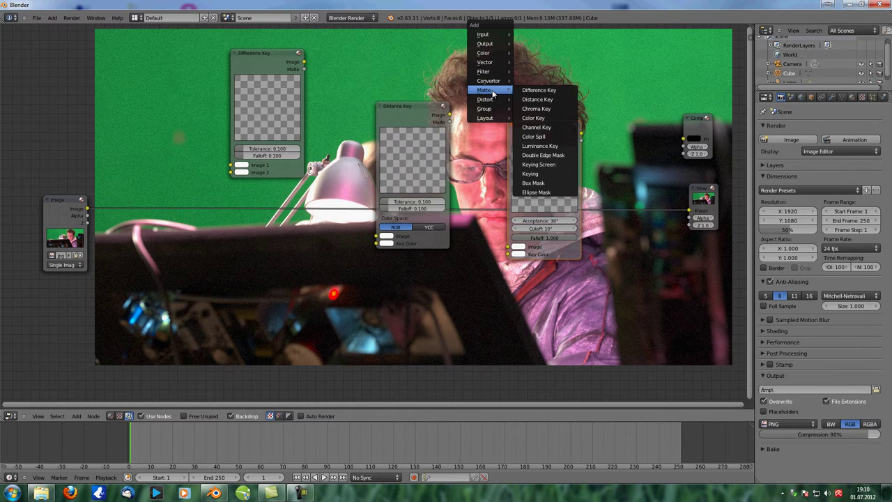
click(550, 117)
click(611, 40)
Step: Add a Channel Key matte node and place it below the Color Key node
key(shift+a)
mouse_move(465, 82)
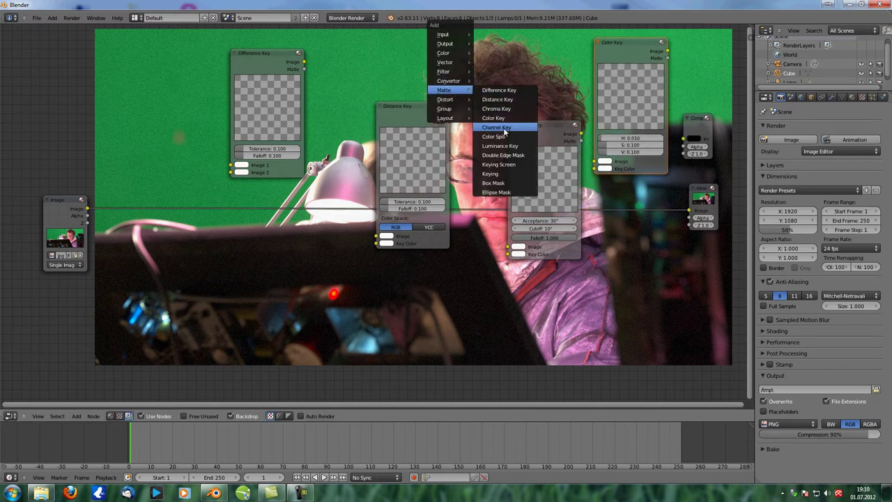
click(506, 127)
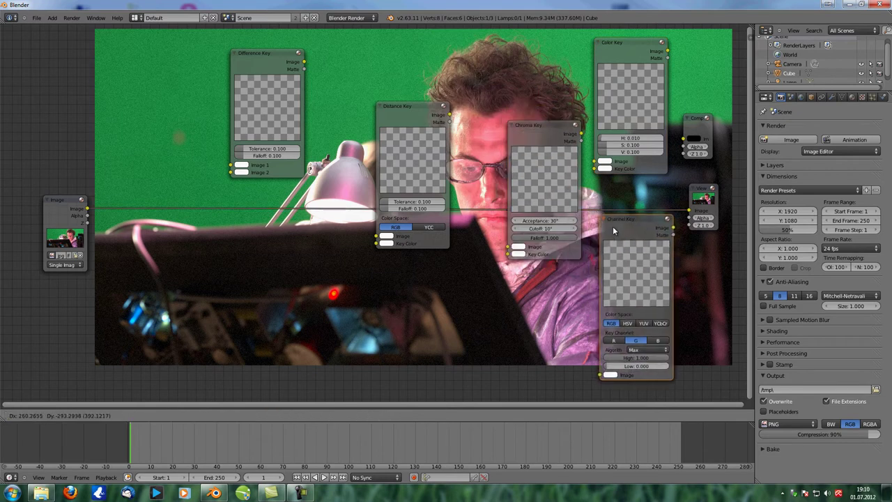
click(629, 248)
middle_drag(499, 291, 496, 255)
scroll(487, 247, down, 2)
drag(666, 220, 671, 269)
click(678, 256)
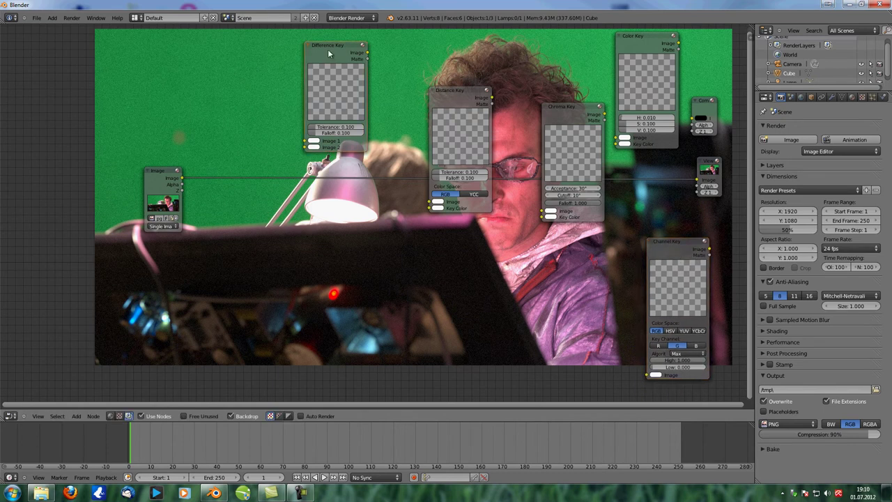
Step: Park the Difference, Channel, Chroma and Distance Key nodes in a row along the lower edge of the backdrop
drag(346, 119, 357, 107)
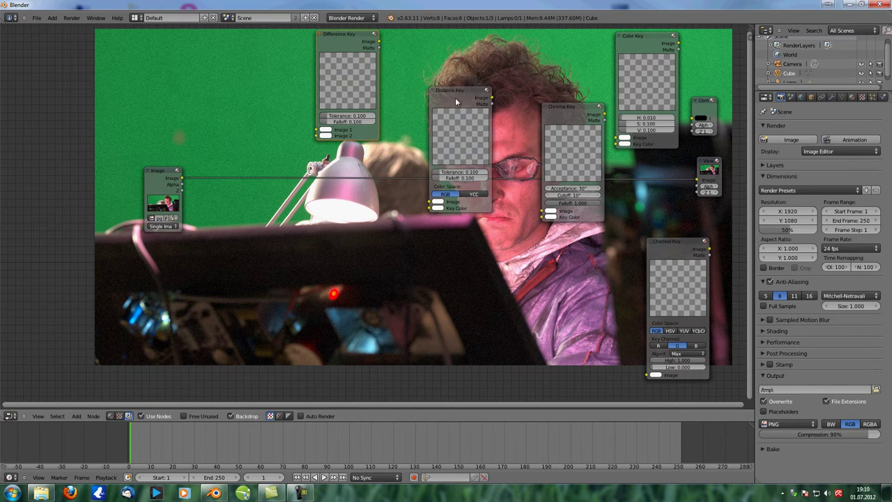
drag(321, 33, 243, 322)
drag(677, 262, 355, 341)
drag(578, 115, 438, 344)
drag(466, 112, 518, 361)
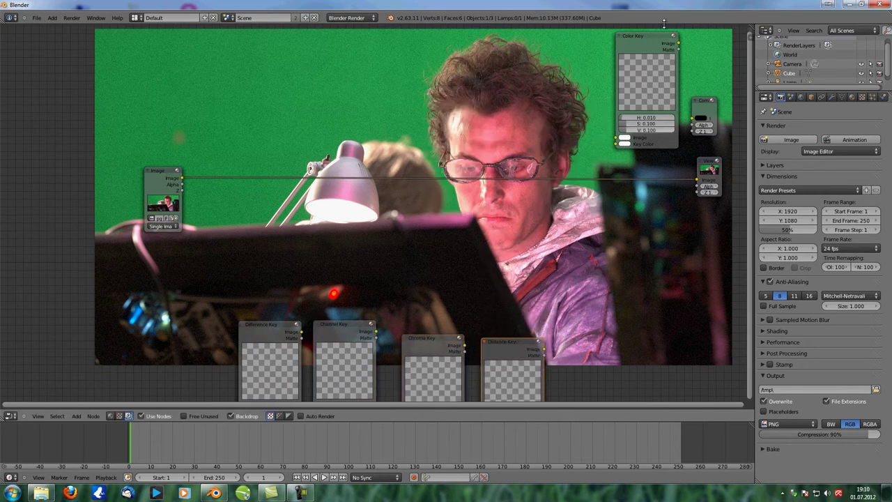
Step: Insert the Color Key node into the link between the Image and Viewer nodes and preview its Matte output
drag(649, 32, 259, 132)
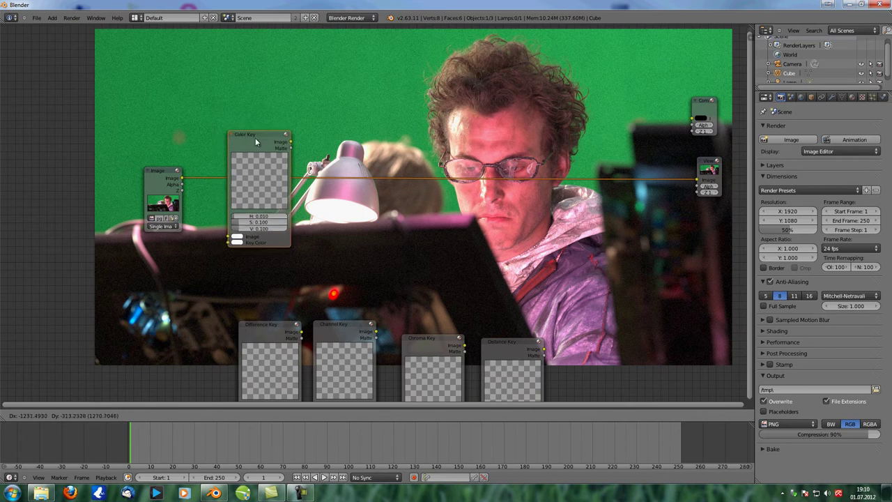
key(Home)
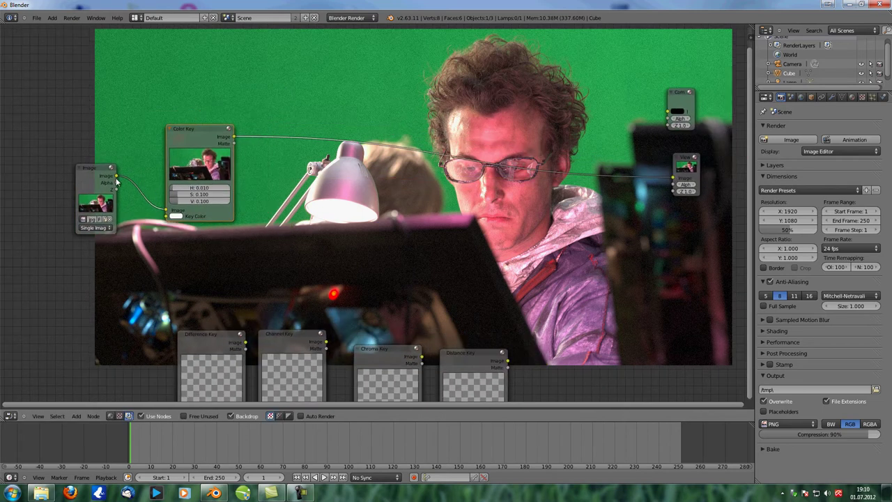
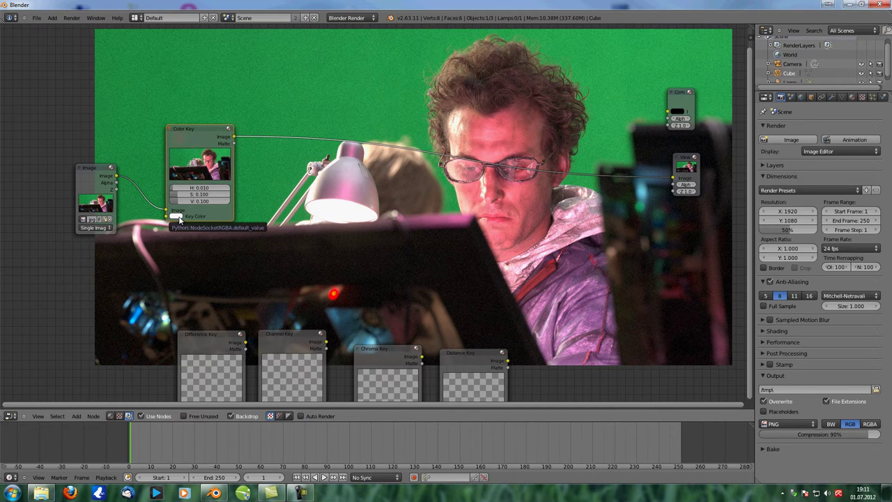
ctrl+shift+click(206, 140)
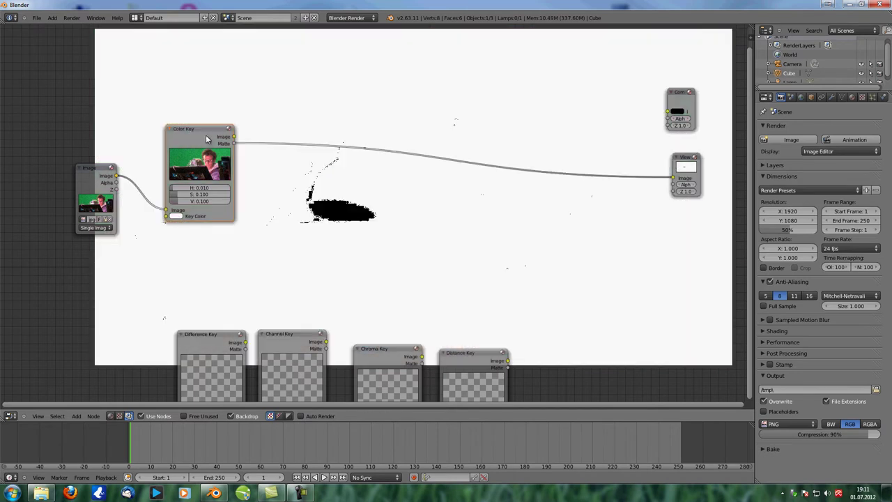
Step: Preview the Color Key's Image output and sample the green screen as its Key Color
ctrl+shift+click(207, 139)
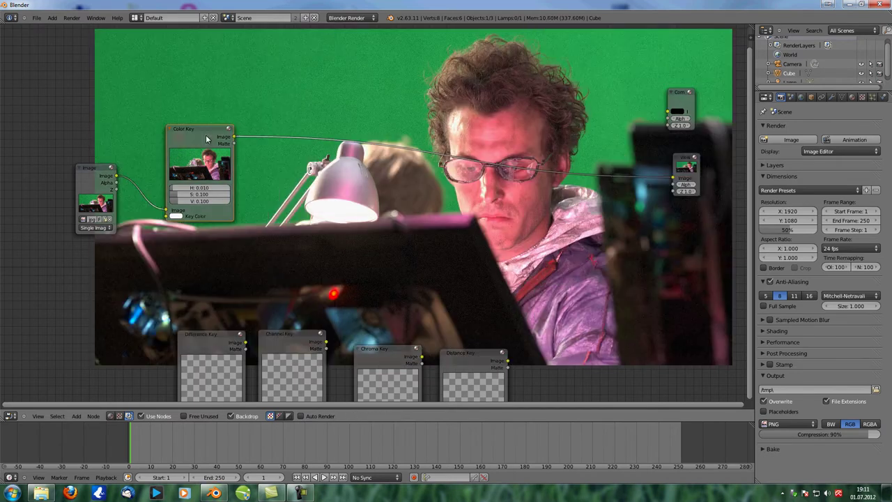
click(177, 216)
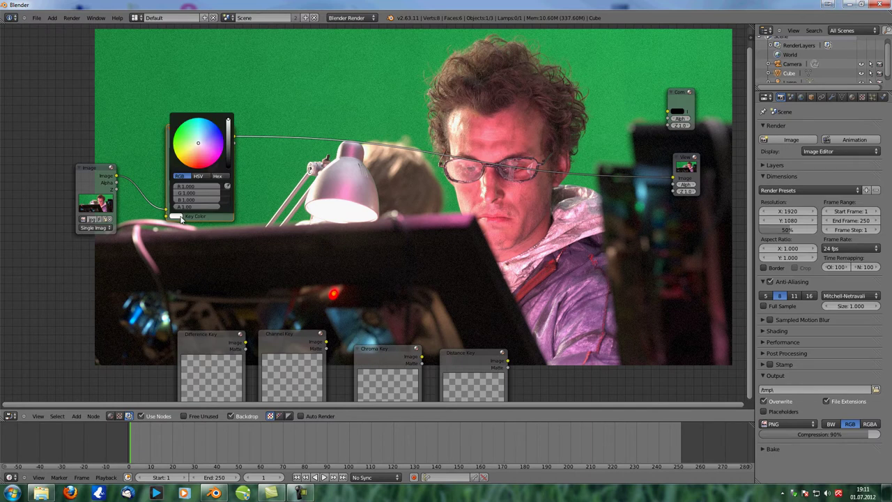
click(227, 188)
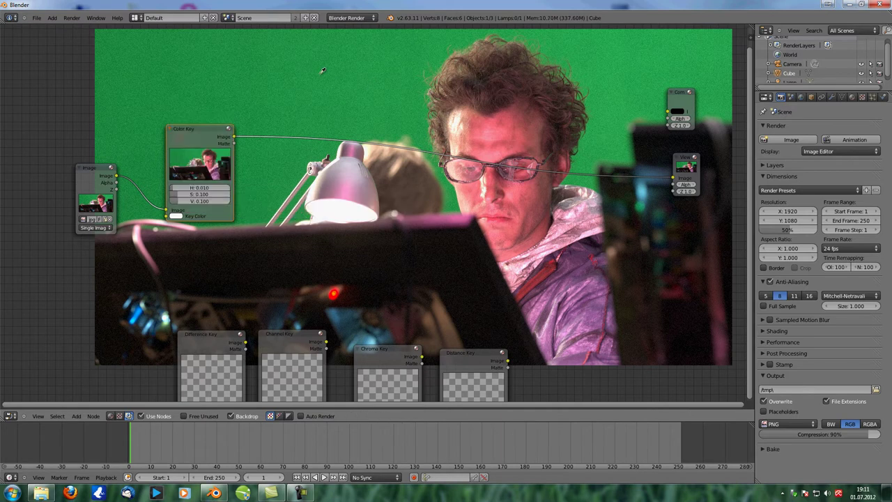
click(355, 128)
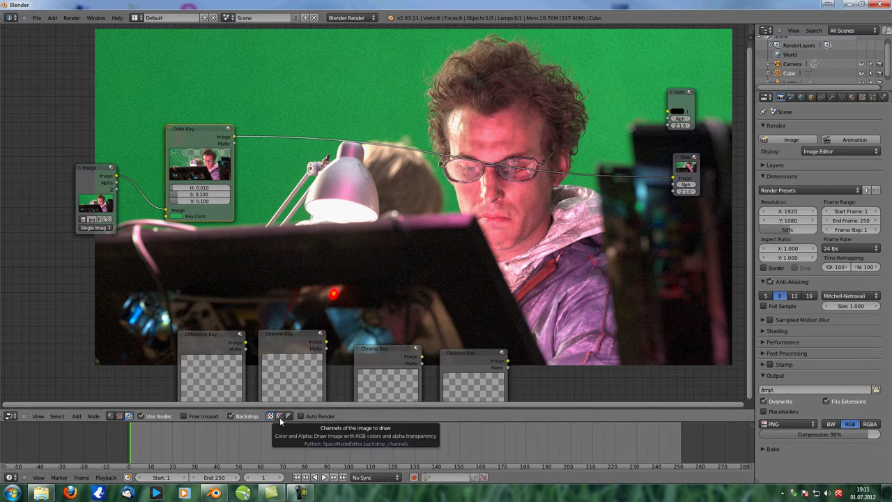
Step: Draw the backdrop with alpha transparency and move the Color Key node slightly up from the Image node
click(279, 417)
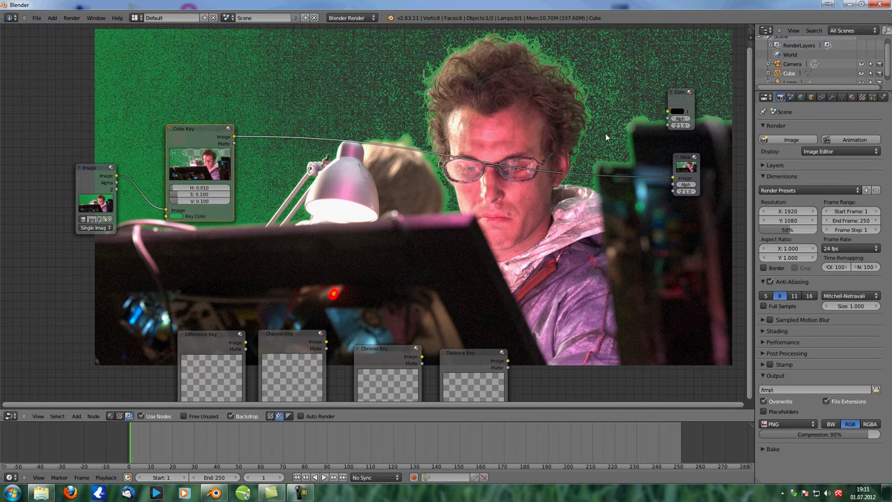
scroll(285, 197, up, 1)
middle_drag(285, 198, 303, 225)
scroll(322, 209, down, 2)
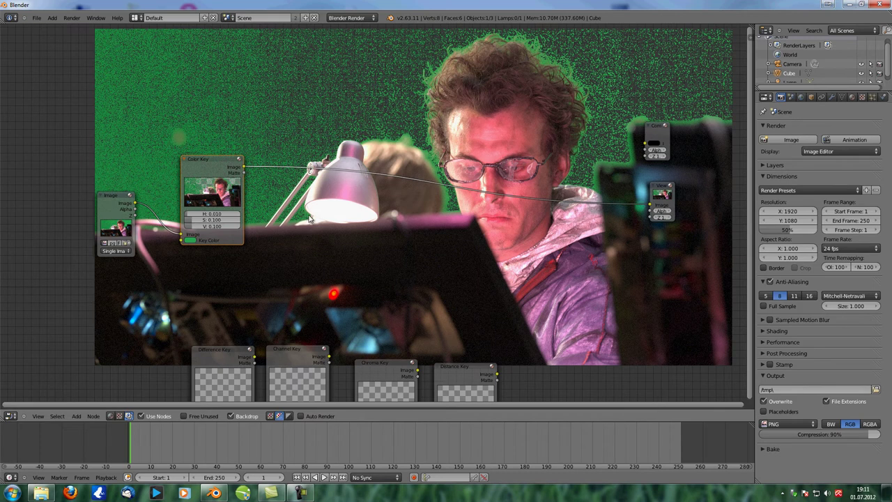
drag(238, 155, 223, 140)
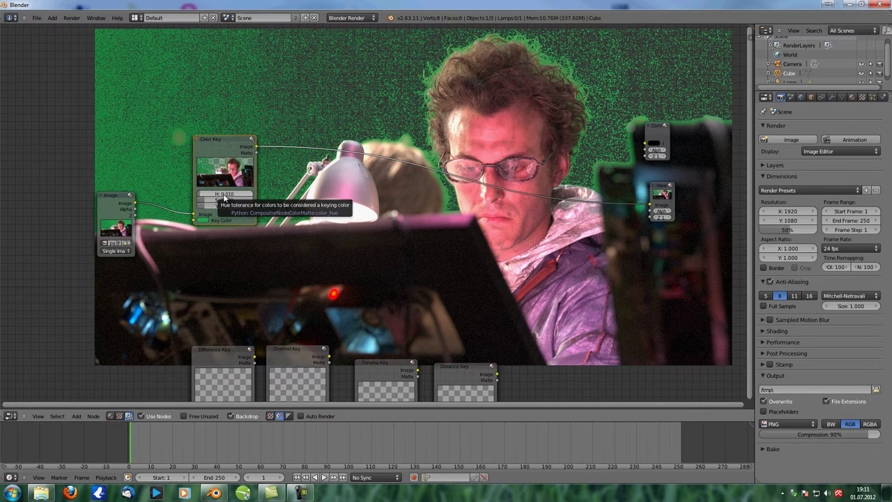
Step: Test hue tolerances up to 1.000 on the Color Key, then set H to 0.100
drag(230, 198, 272, 199)
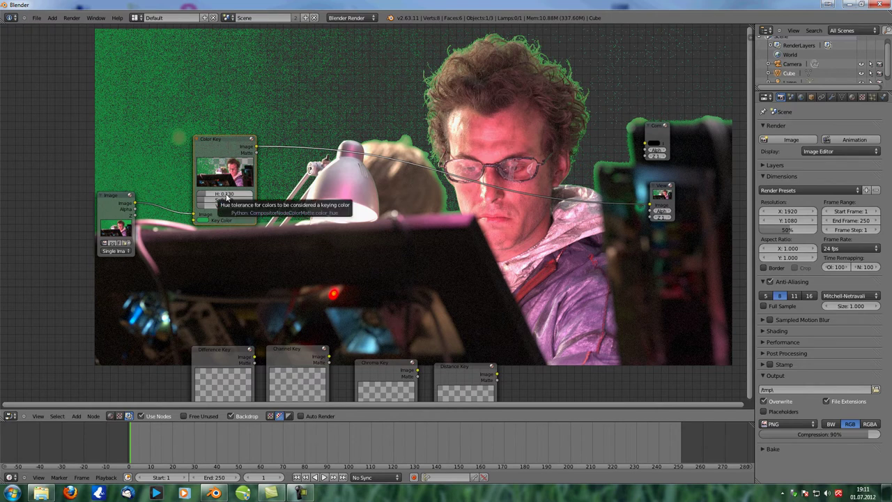
drag(226, 194, 378, 327)
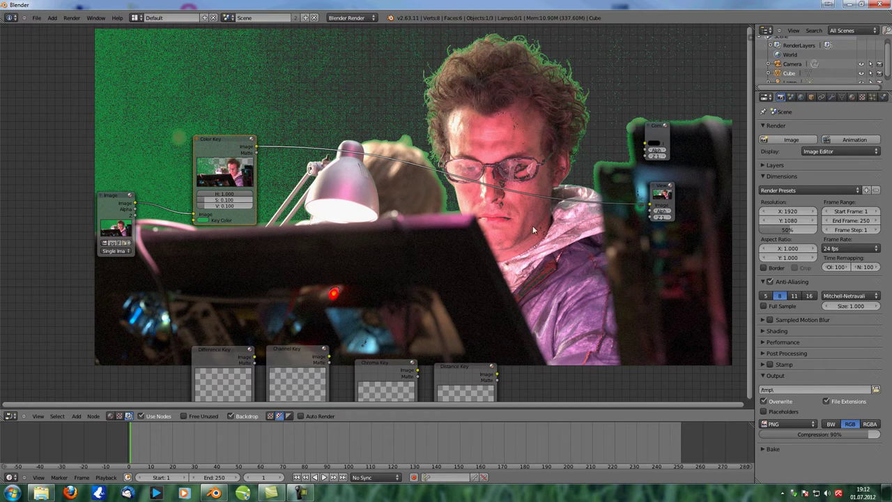
click(225, 195)
key(Return)
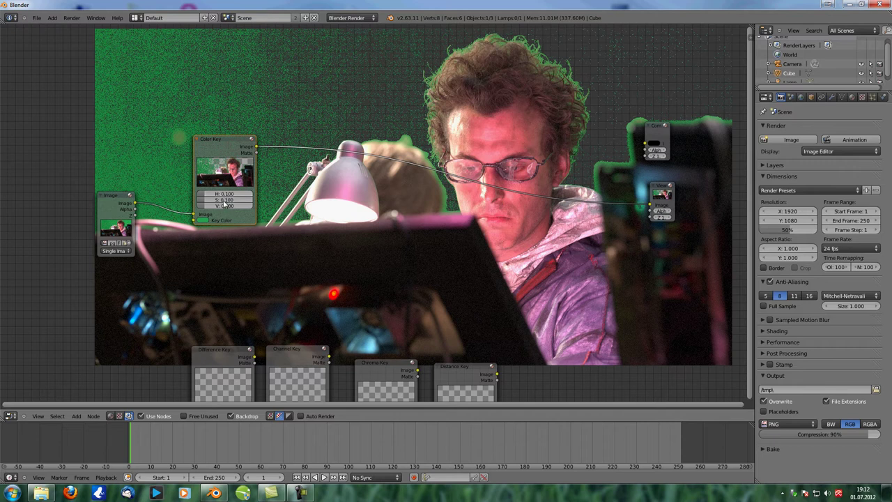
Step: Raise the Color Key's saturation tolerance to 0.409 and its value tolerance to 0.226
click(224, 202)
drag(227, 199, 240, 203)
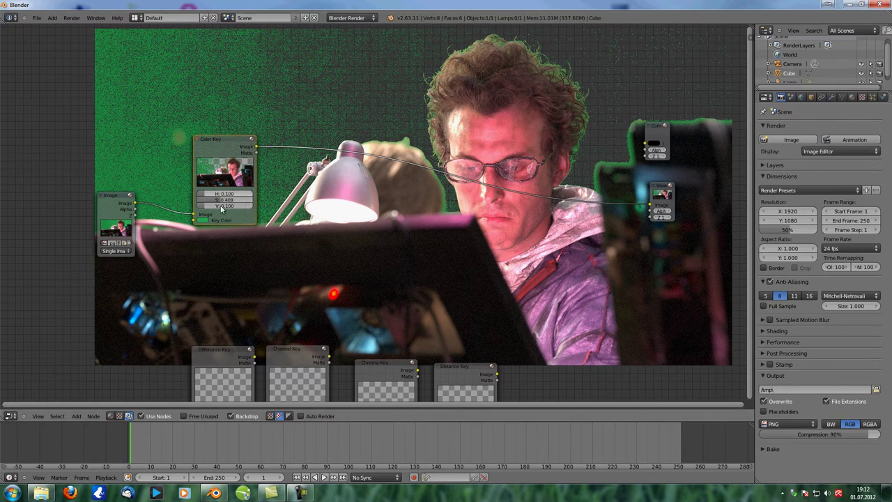
drag(218, 204, 222, 204)
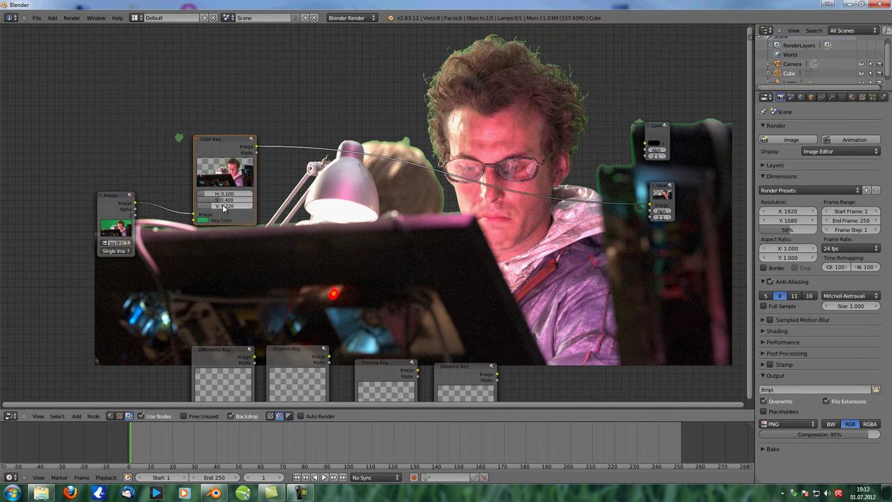
Step: Add a Mix color node and drop it onto the link between the Color Key and Viewer nodes
middle_drag(393, 200, 216, 283)
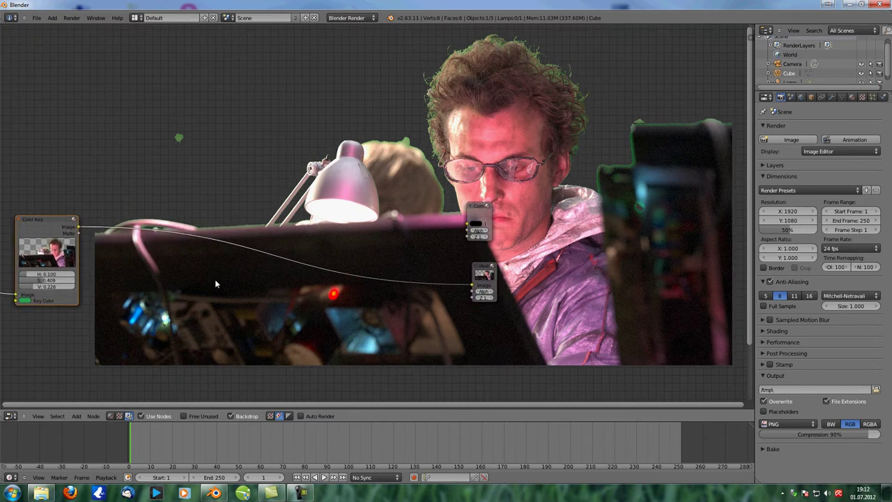
middle_drag(407, 250, 590, 167)
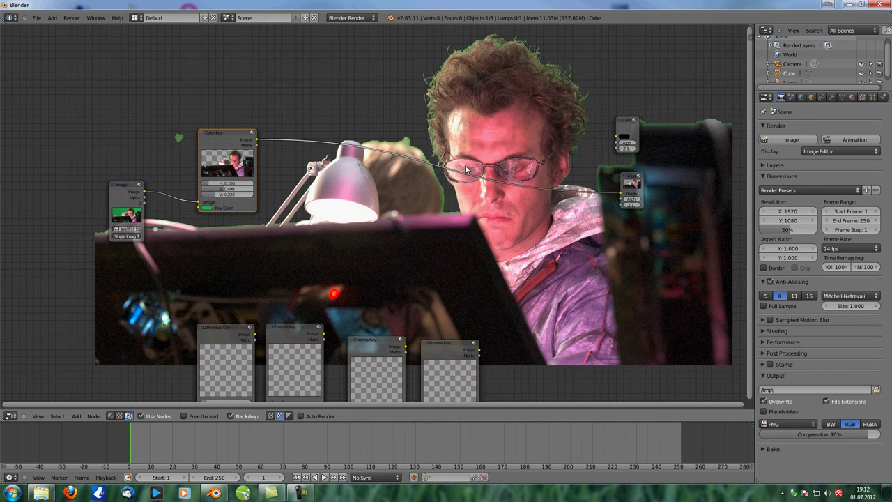
key(shift+a)
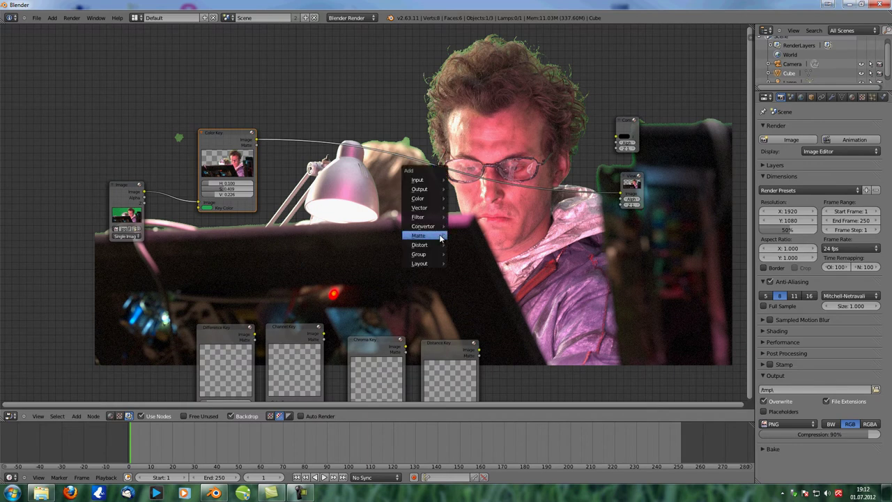
mouse_move(440, 238)
mouse_move(431, 198)
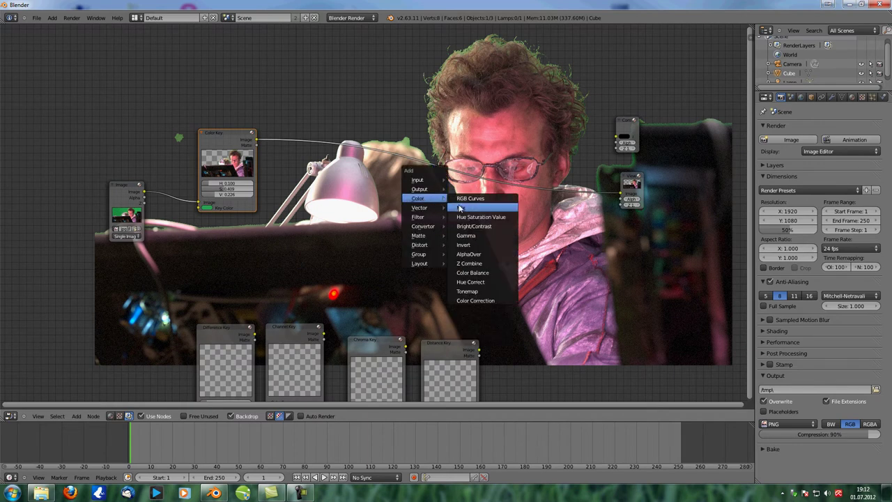
click(470, 205)
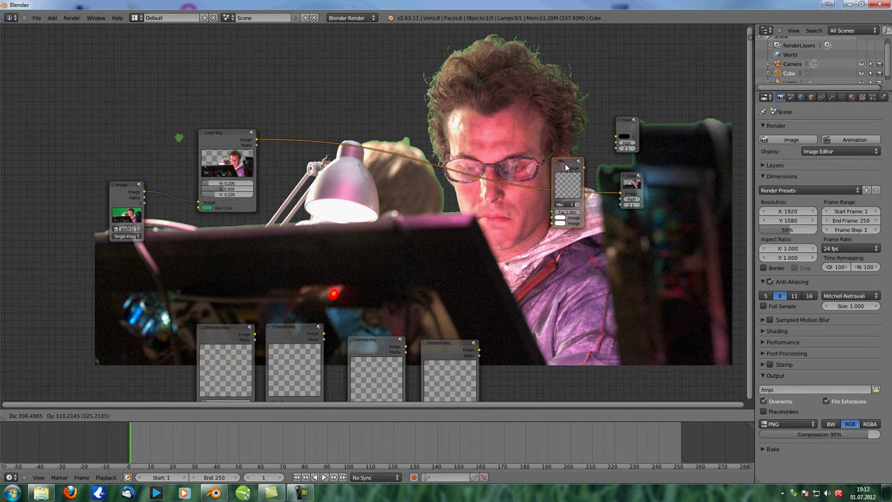
click(568, 182)
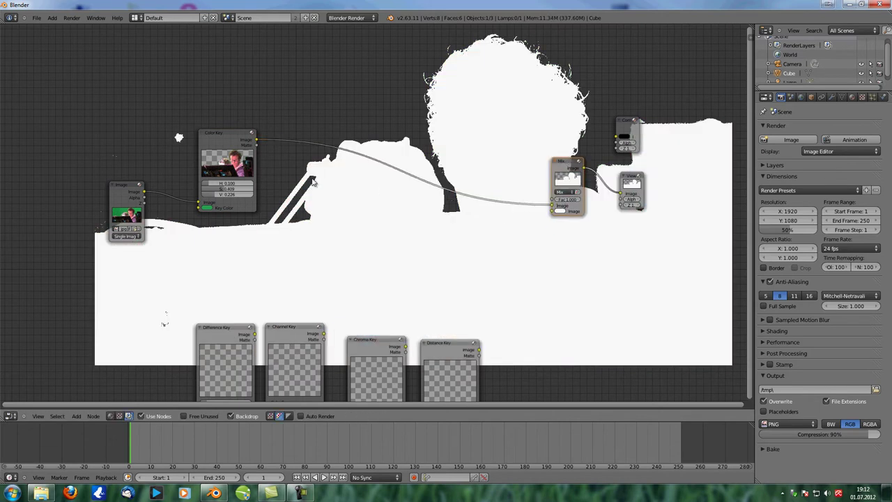
Step: Feed the Color Key's Matte into the Mix factor and its Image into the second input, and make the first input color red
drag(256, 145, 551, 211)
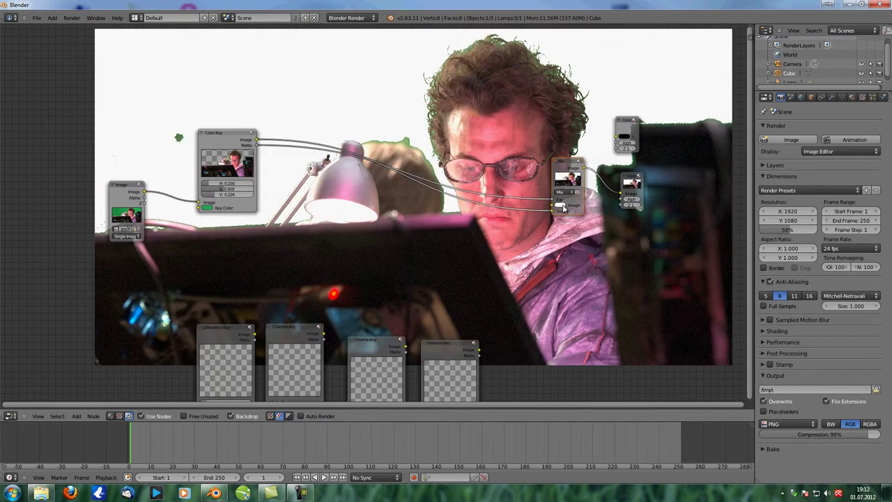
click(560, 205)
click(579, 166)
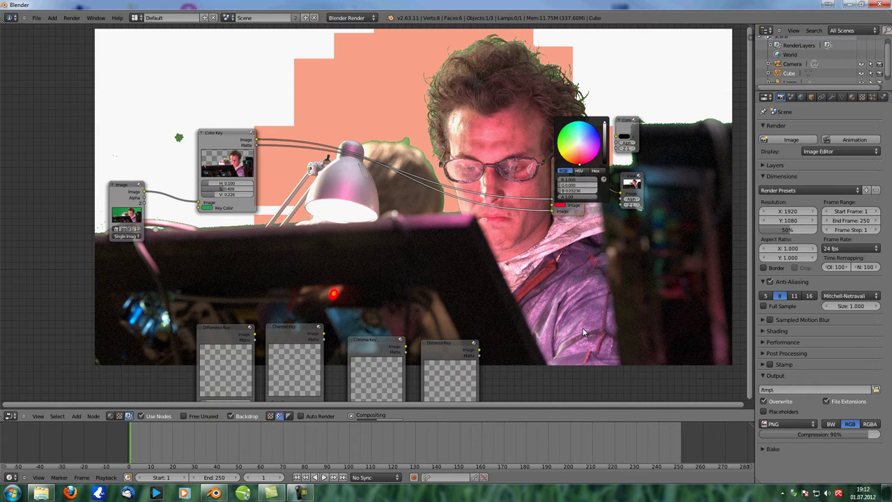
Step: Move the Mix node closer to the Color Key and set the Color Key's value tolerance to 0.249
middle_drag(507, 244, 366, 255)
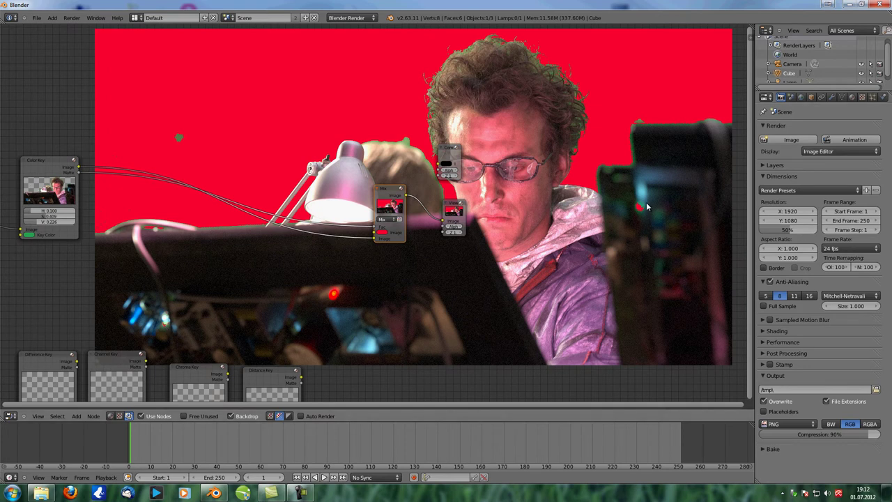
middle_drag(361, 282, 486, 278)
scroll(404, 278, down, 1)
middle_drag(396, 279, 397, 285)
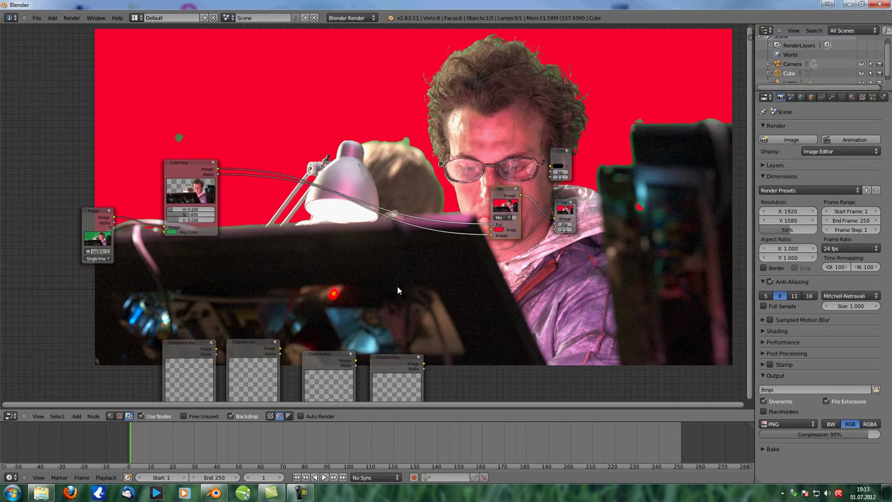
drag(508, 195, 448, 183)
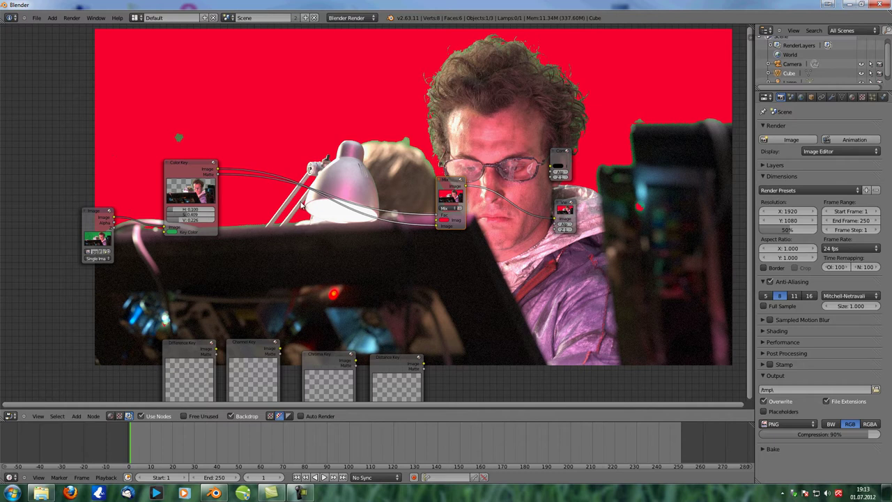
click(175, 222)
click(174, 222)
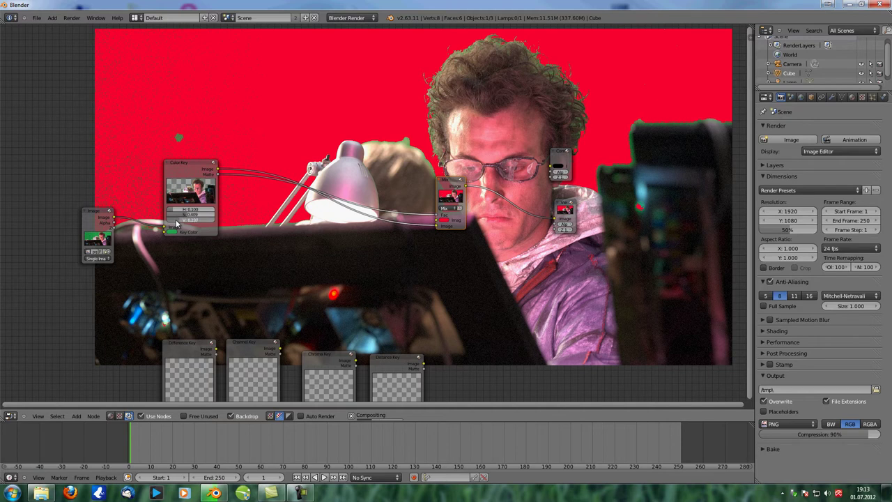
Step: Shift the Mix node further toward the Color Key to free space before the Viewer
middle_drag(501, 285, 502, 257)
scroll(347, 237, up, 2)
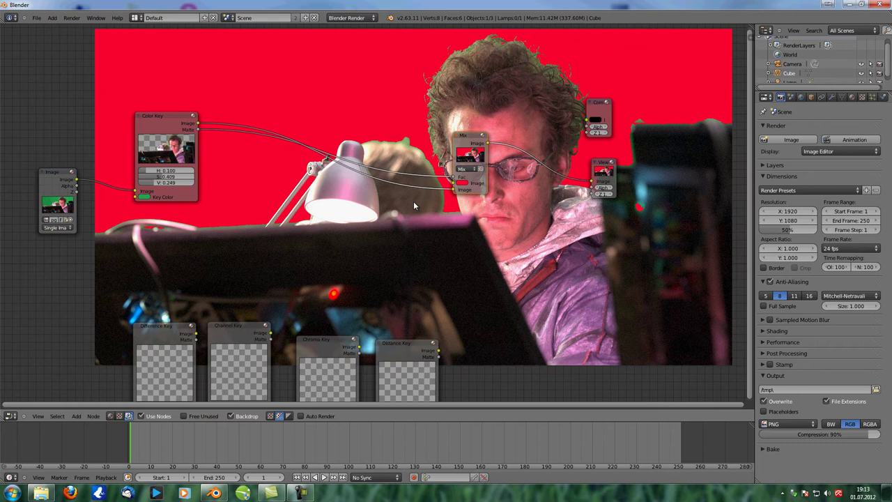
drag(481, 138, 377, 120)
key(shift+a)
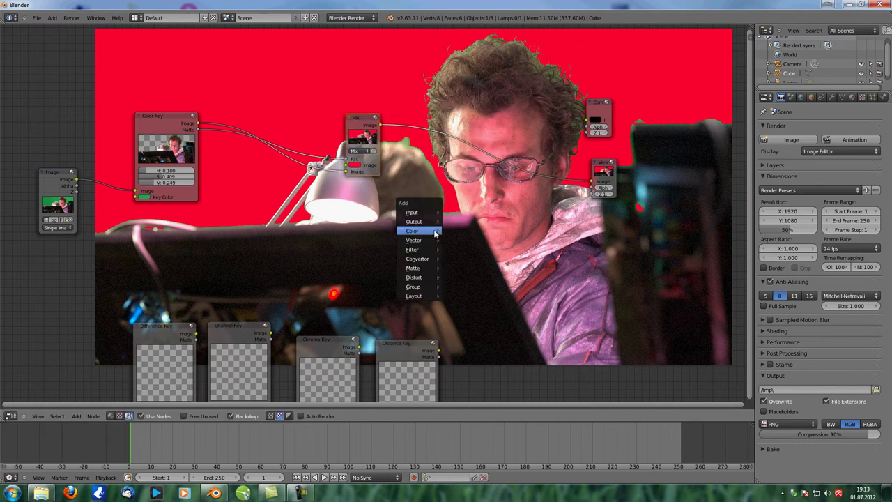
mouse_move(432, 249)
click(482, 239)
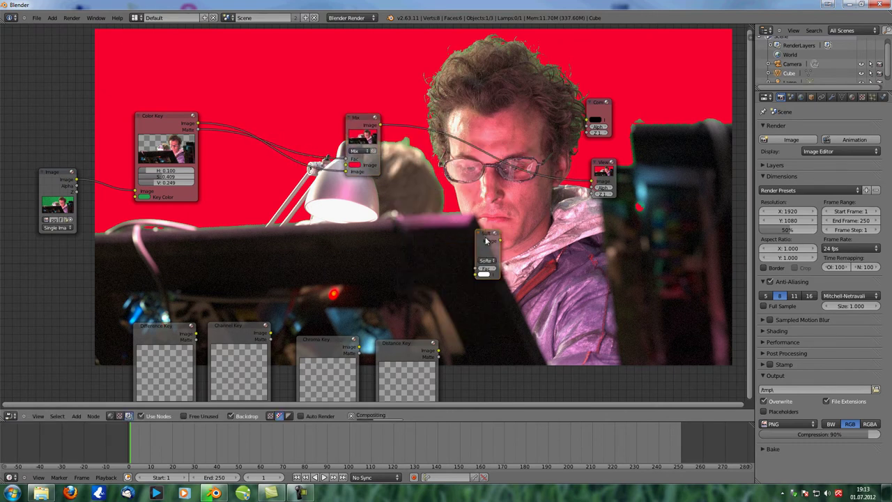
click(485, 236)
Step: Add a Blur filter node between the Mix and Viewer nodes and cut the links on both sides of it
key(shift+a)
mouse_move(485, 237)
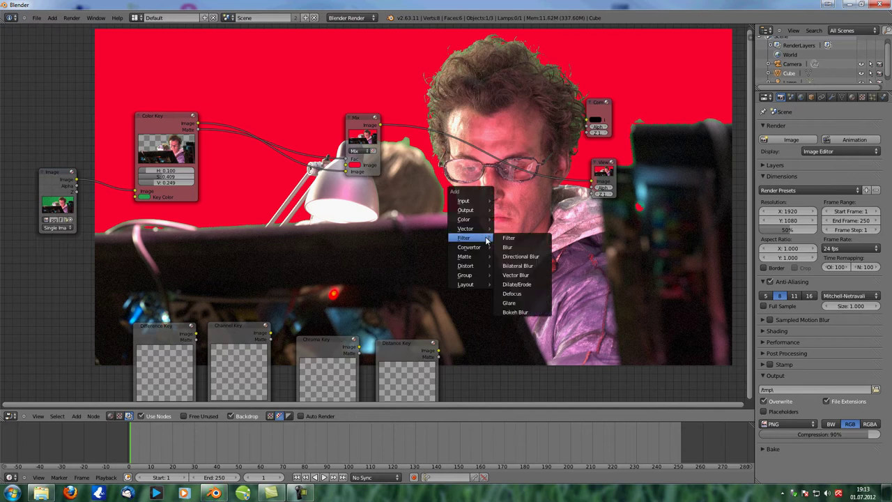
click(511, 246)
click(472, 159)
ctrl+drag(440, 149, 444, 214)
ctrl+drag(517, 180, 534, 129)
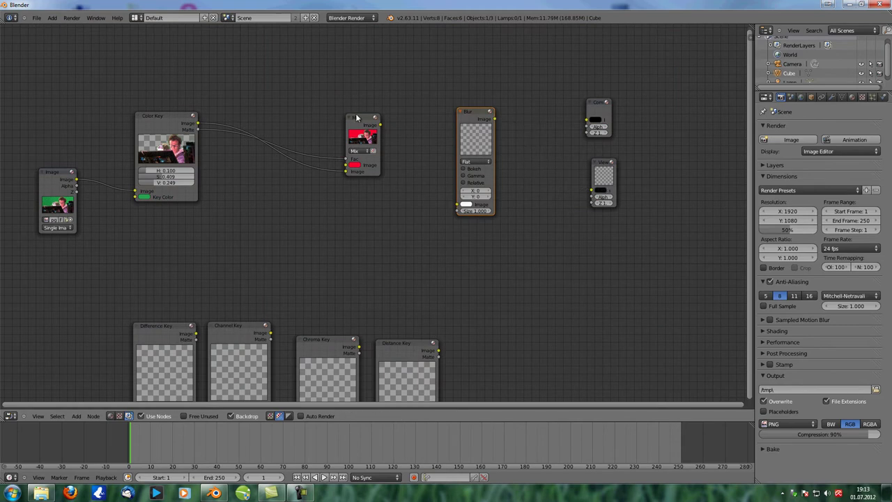
Step: Insert the Blur node between the Color Key's Matte output and the Mix factor, with Mix linked back to the Viewer
key(g)
click(203, 141)
key(g)
click(217, 143)
key(g)
click(261, 166)
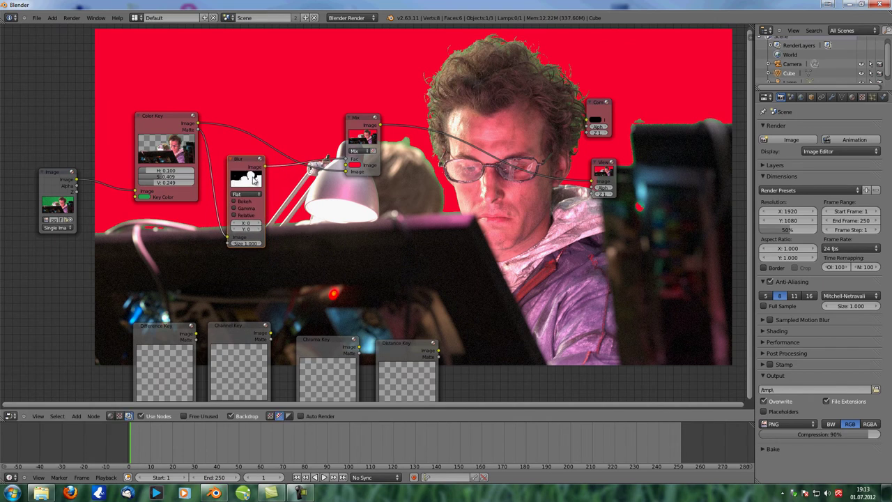
Step: Set the Blur node's filter type to Fast Gaussian with X and Y sizes of 3
click(250, 195)
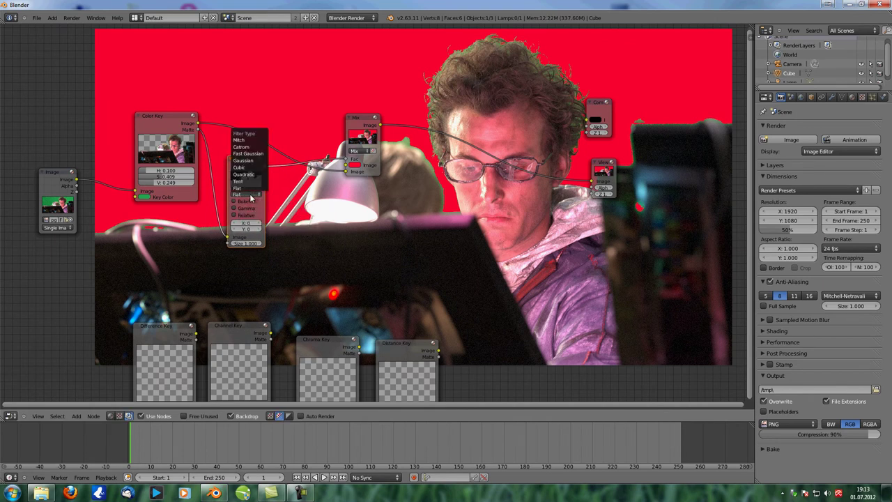
click(259, 156)
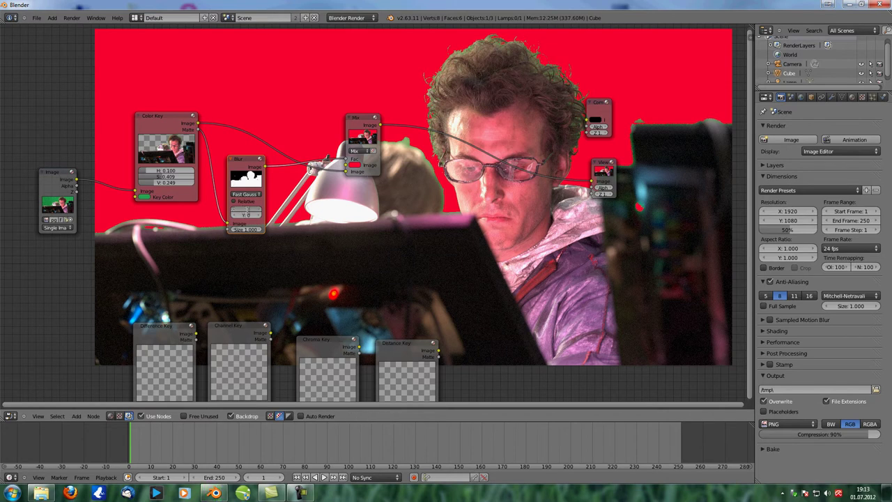
double_click(251, 217)
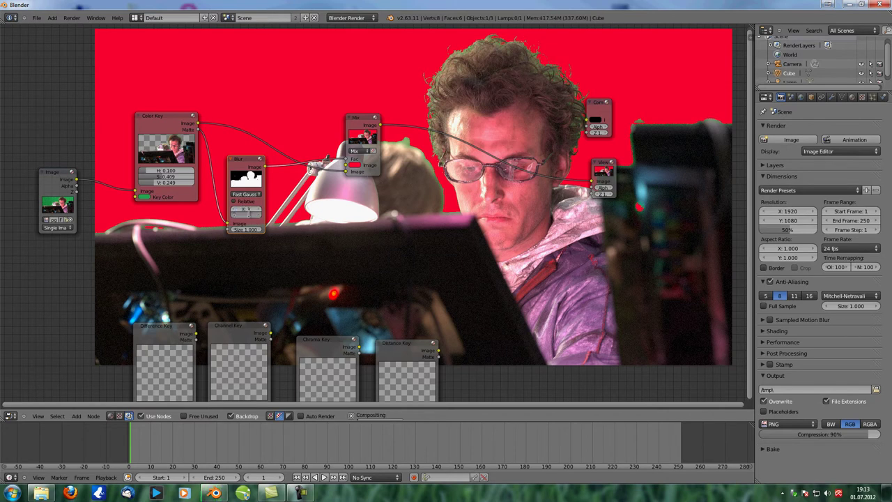
text(3)
key(Return)
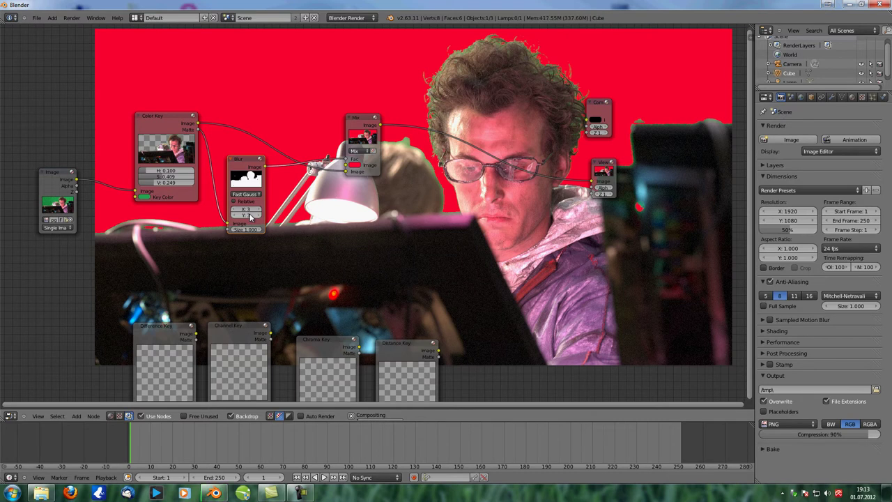
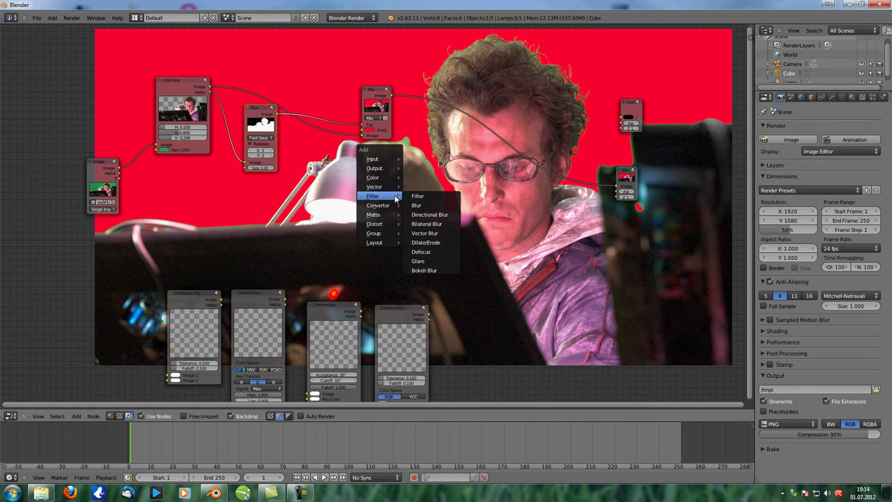
Step: Add a Color Spill node between the Color Key's Image output and the Mix node, and arrange it above the Blur node
mouse_move(390, 215)
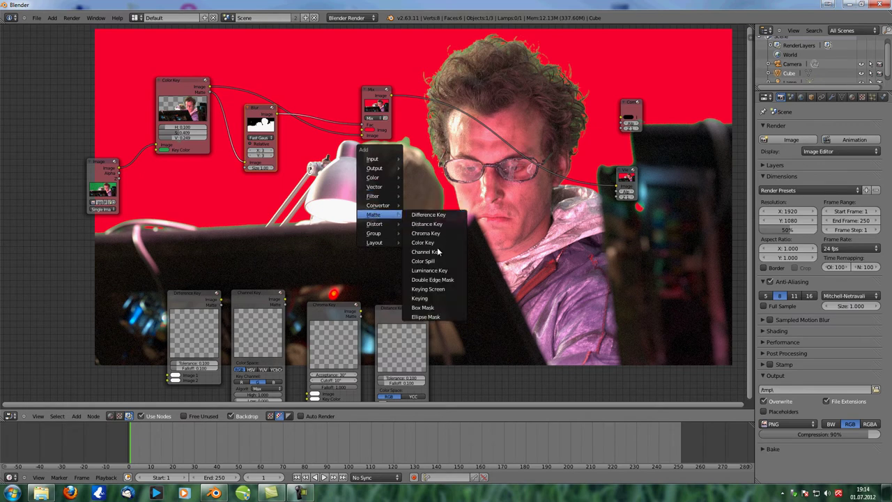
click(423, 261)
click(376, 196)
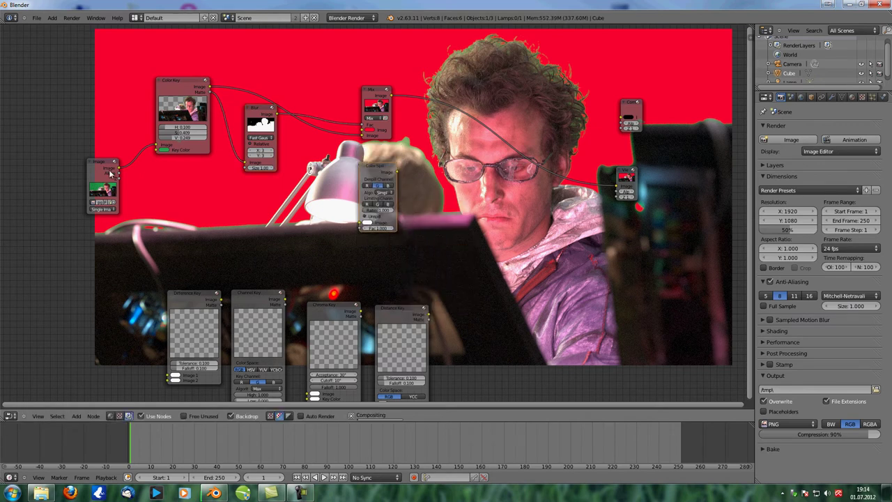
drag(172, 179, 320, 179)
drag(268, 108, 268, 162)
drag(373, 168, 258, 56)
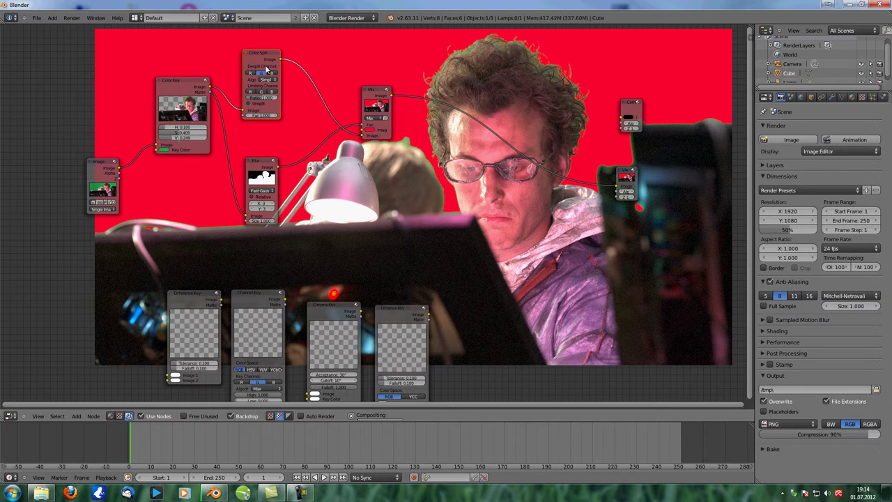
Step: Preview the Color Spill output in the Viewer and display the backdrop without its alpha
scroll(373, 139, up, 3)
scroll(380, 157, up, 1)
ctrl+shift+click(262, 95)
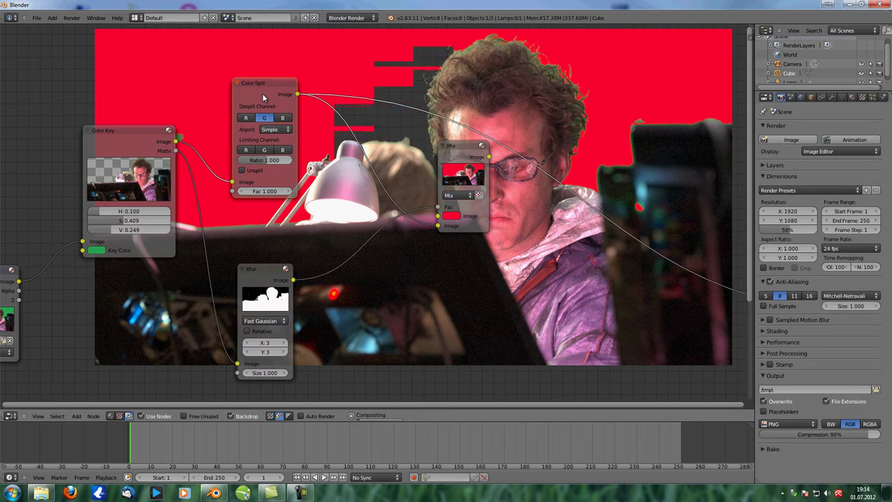
scroll(304, 136, up, 3)
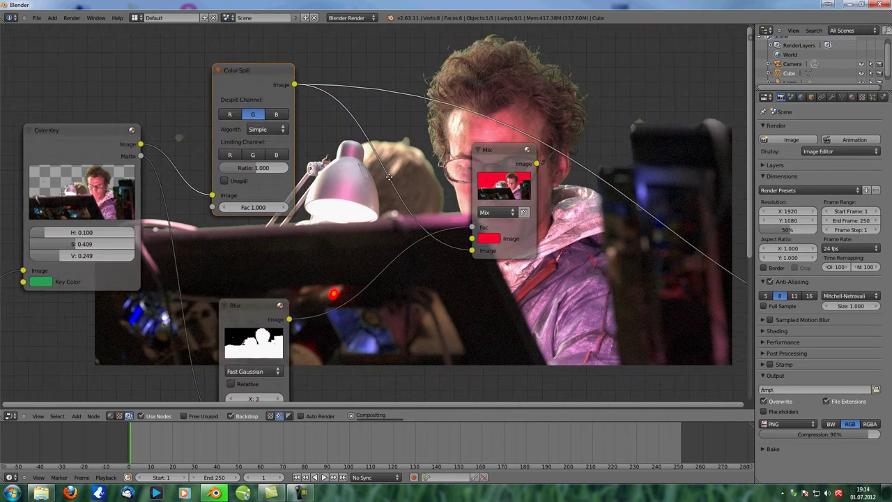
middle_drag(307, 137, 390, 115)
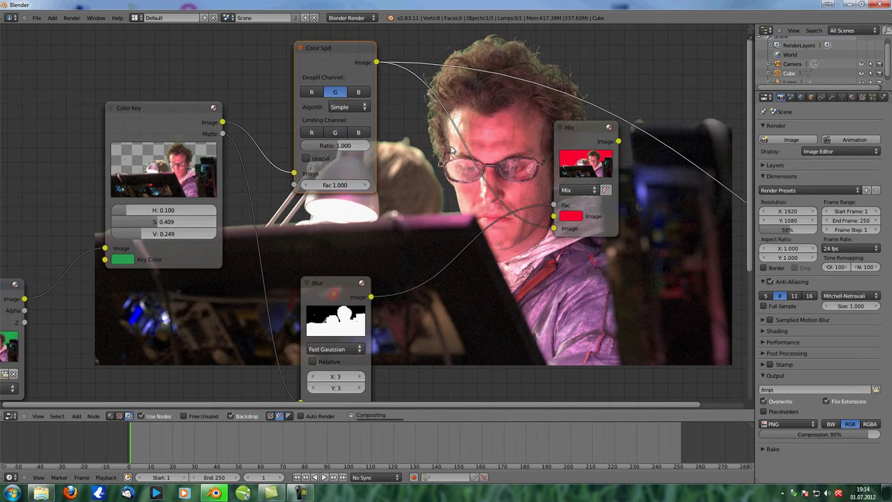
click(270, 416)
middle_drag(471, 141, 396, 245)
scroll(434, 197, up, 4)
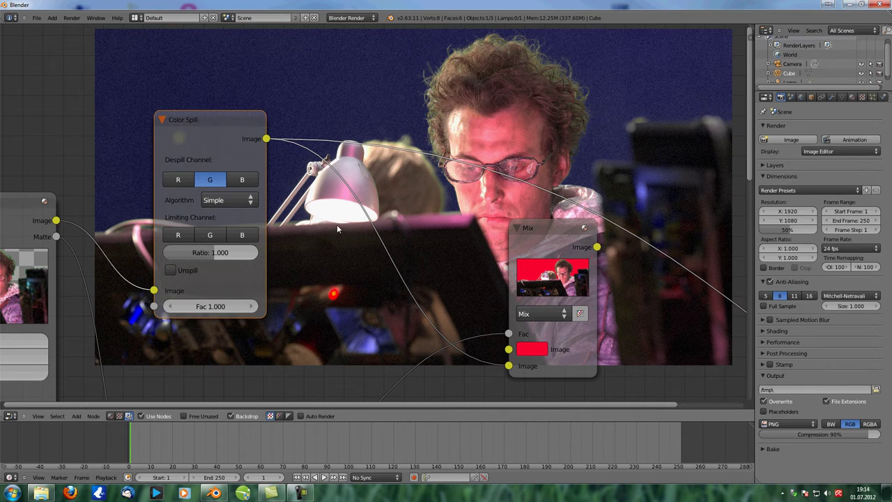
Step: Compare the Color Spill's R and G limiting channels, leave it on G, and preview the Mix result in the Viewer
click(211, 236)
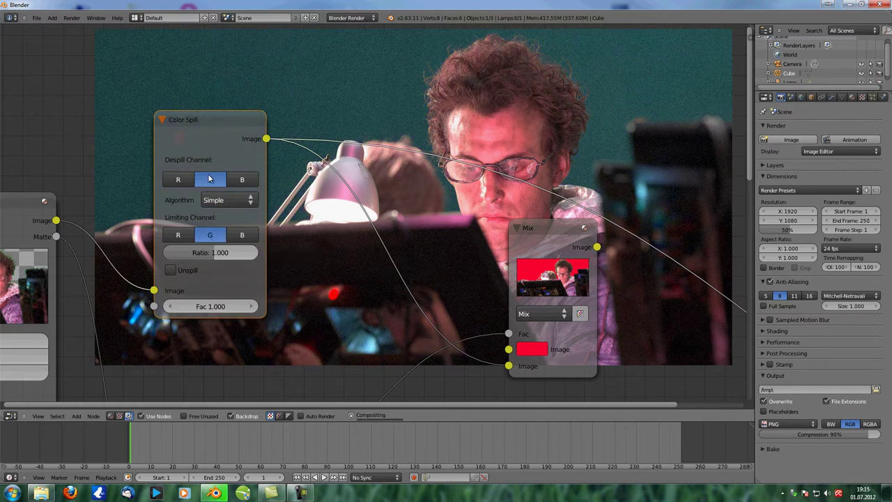
click(178, 236)
click(209, 238)
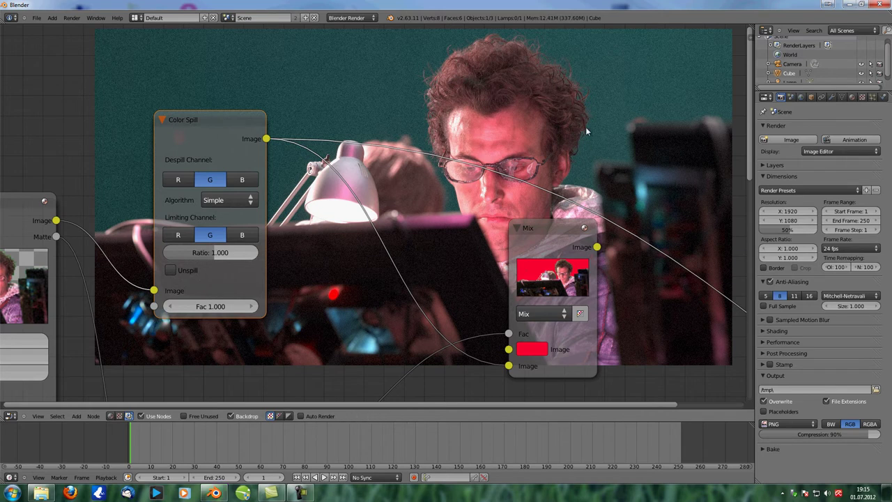
middle_drag(585, 131, 569, 64)
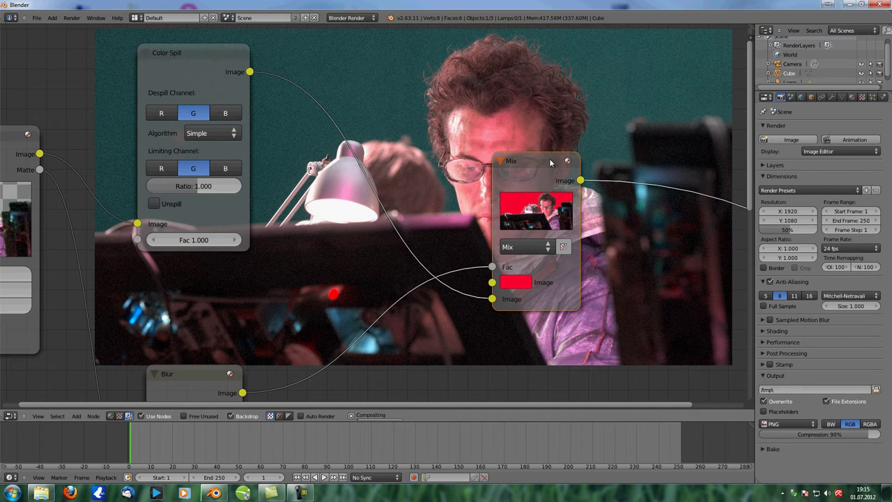
middle_drag(470, 168, 474, 264)
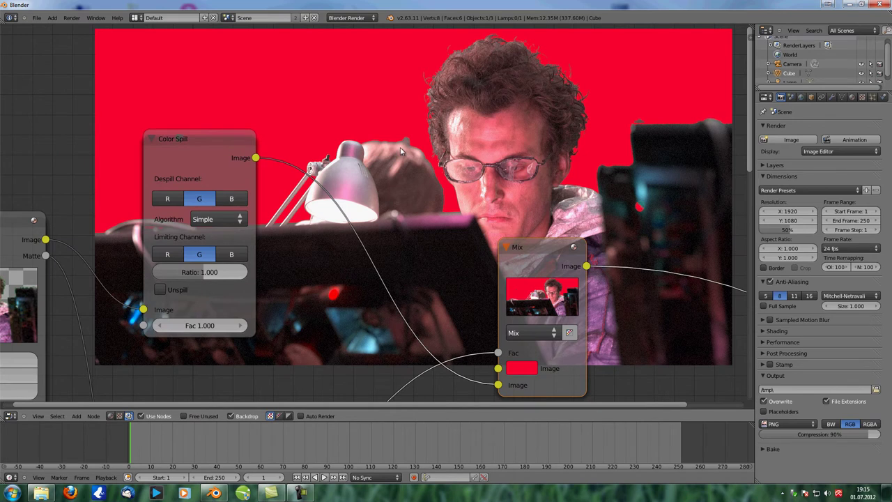
middle_drag(413, 207, 401, 124)
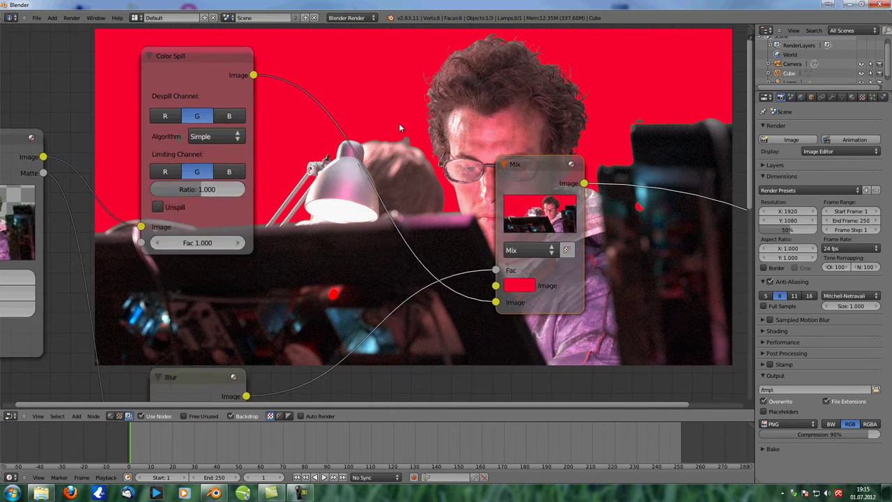
Step: Preview the Color Spill output again and raise its ratio to 1.5, keeping the Simple algorithm
ctrl+shift+click(206, 74)
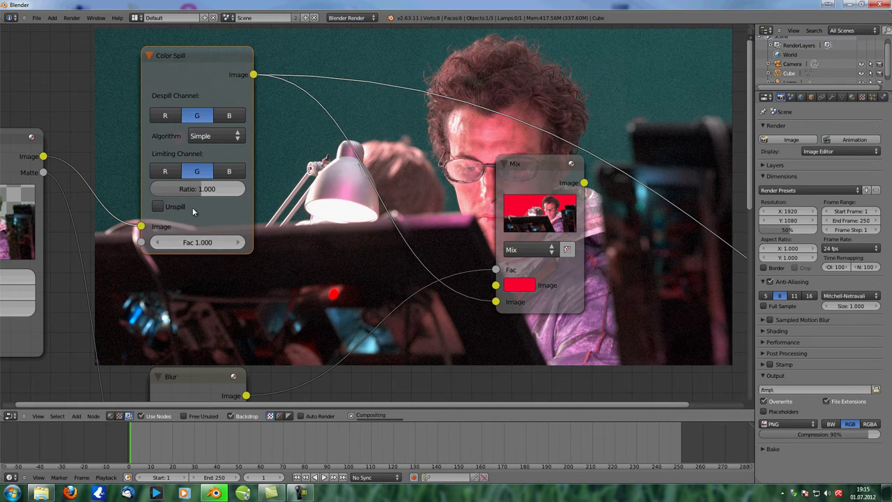
drag(218, 192, 263, 192)
click(212, 135)
click(212, 133)
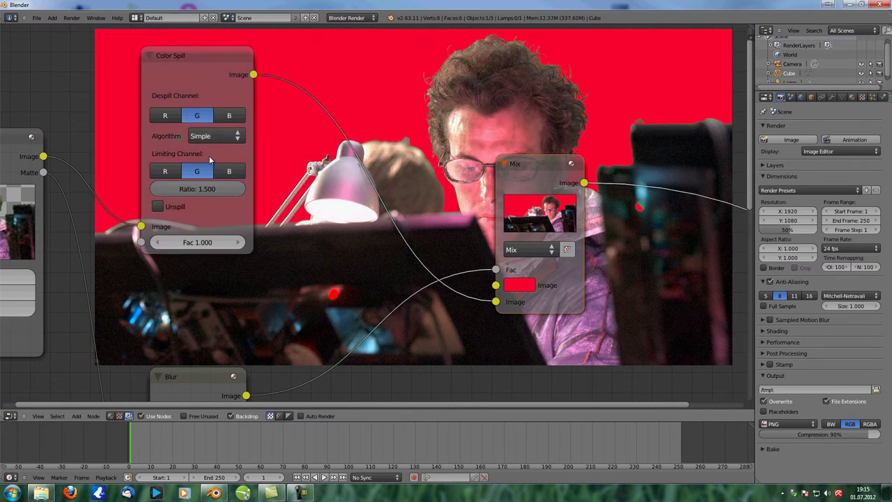
Step: Enable Unspill on the Color Spill node with R 1.5, G 1.239 and B 0
click(158, 206)
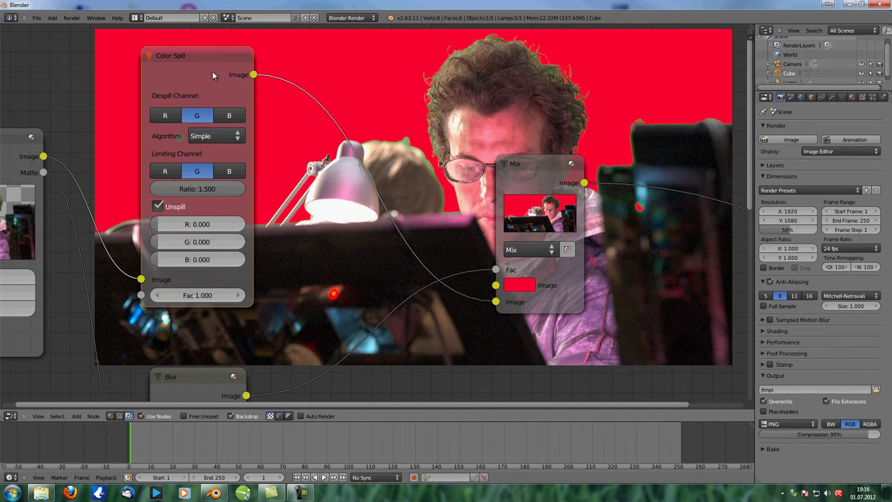
drag(198, 259, 228, 246)
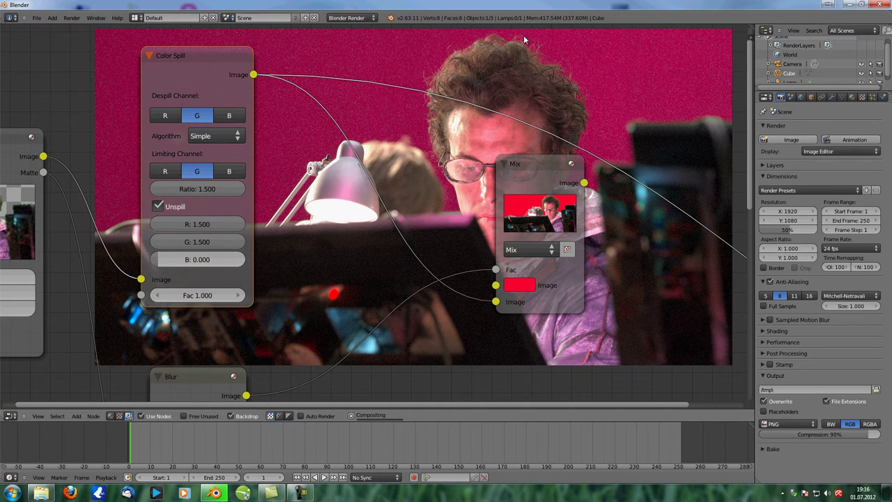
drag(229, 246, 222, 246)
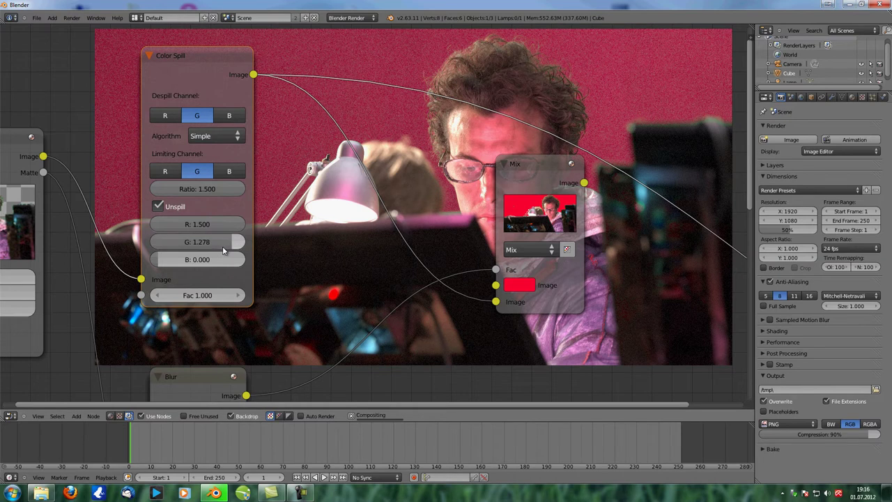
drag(193, 259, 204, 259)
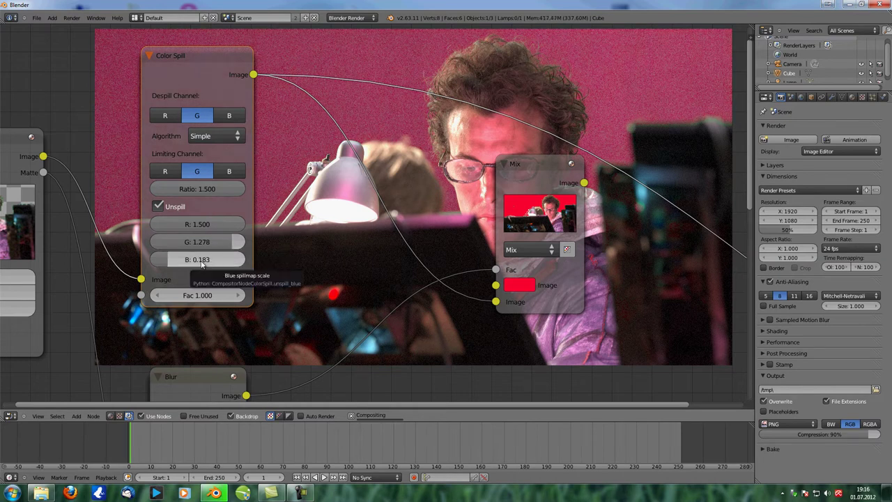
drag(196, 261, 217, 243)
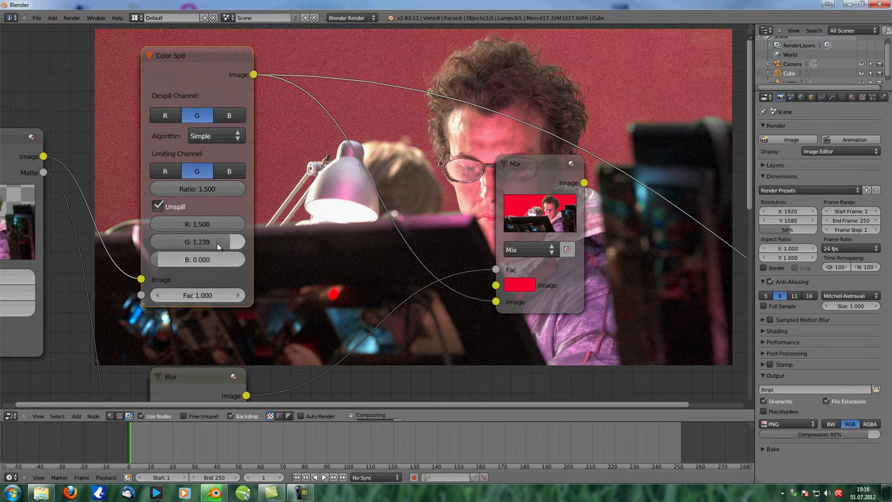
Step: Send the Mix result back to the Viewer and shift the backdrop image slightly to the left
ctrl+shift+click(544, 172)
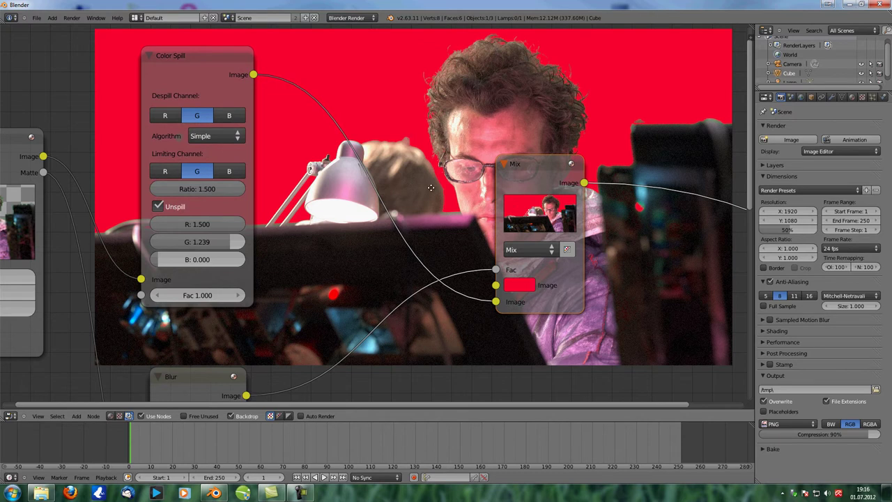
middle_drag(432, 181, 235, 276)
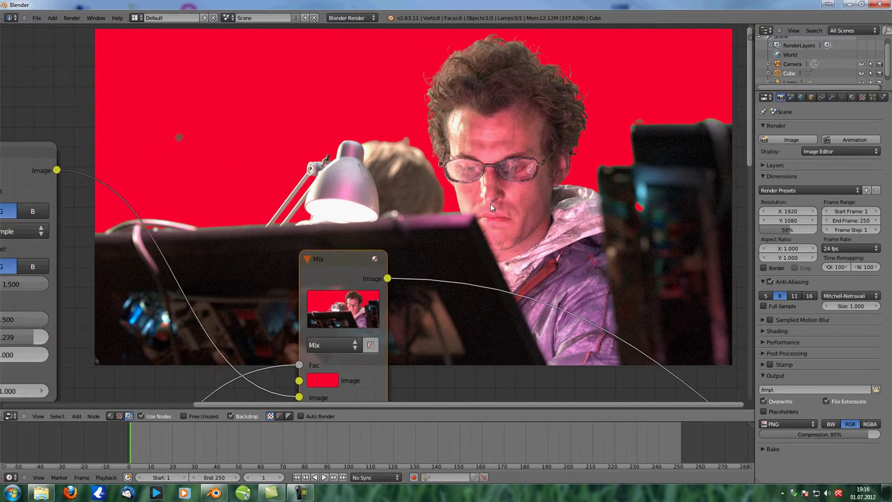
middle_drag(490, 203, 559, 110)
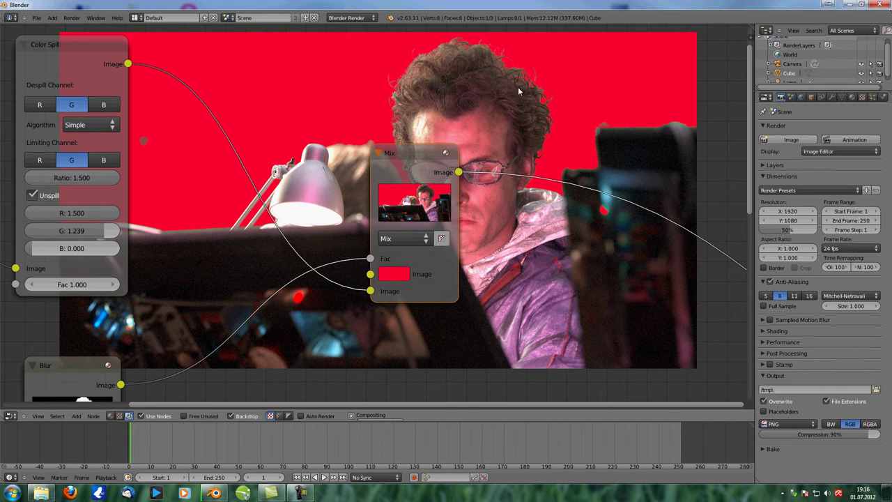
scroll(370, 188, down, 4)
middle_drag(257, 260, 327, 230)
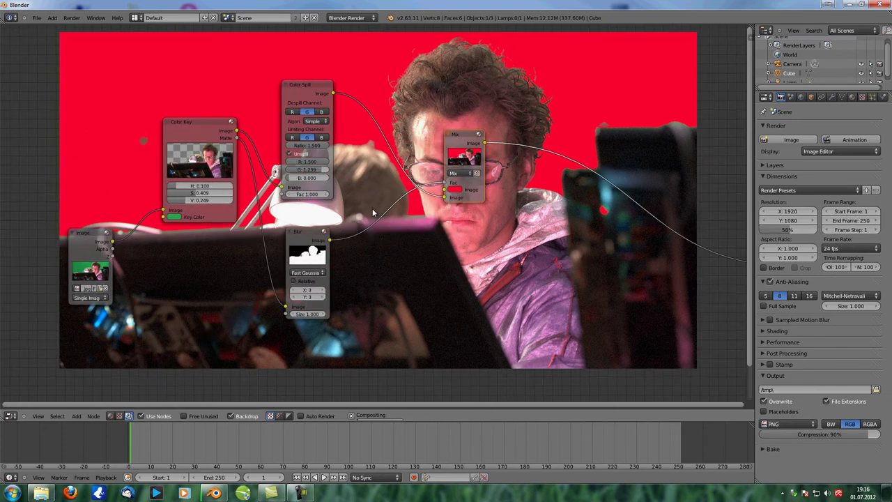
Step: Increase the Blur node's X and Y sizes to 7
scroll(326, 232, up, 1)
scroll(328, 235, up, 1)
middle_drag(337, 151, 336, 176)
middle_drag(133, 224, 70, 206)
scroll(319, 247, down, 2)
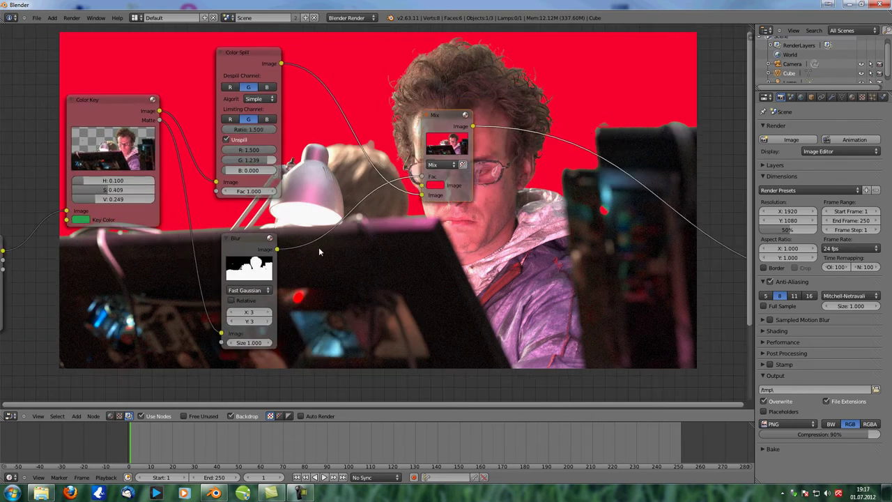
middle_drag(329, 234, 359, 192)
scroll(321, 226, up, 6)
middle_drag(358, 256, 384, 220)
click(282, 253)
text(7)
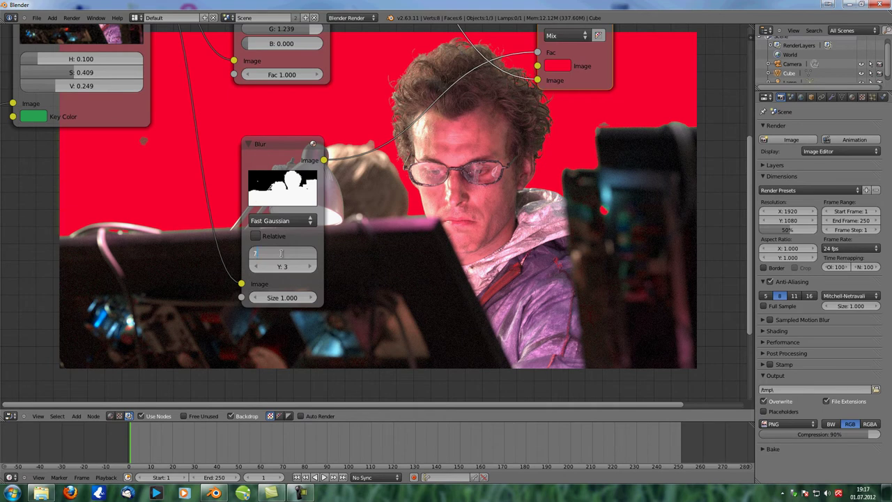
click(283, 265)
text(7)
key(Return)
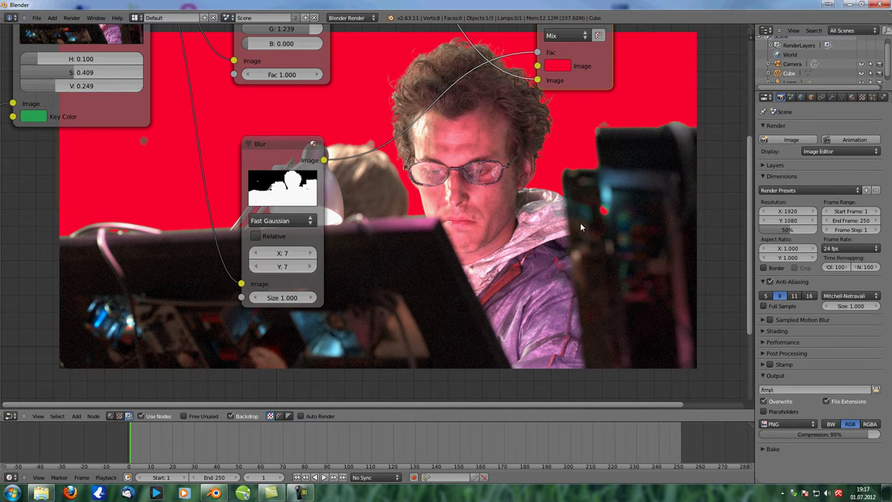
Step: Change the Mix node's background colour from red to a dark blue of about R 0.012, G 0.001, B 0.072
middle_drag(580, 222, 446, 205)
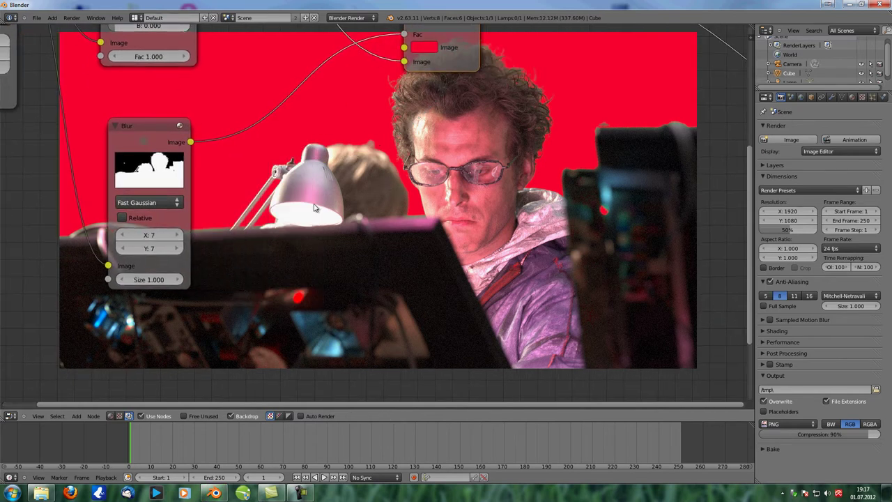
middle_drag(388, 135, 435, 129)
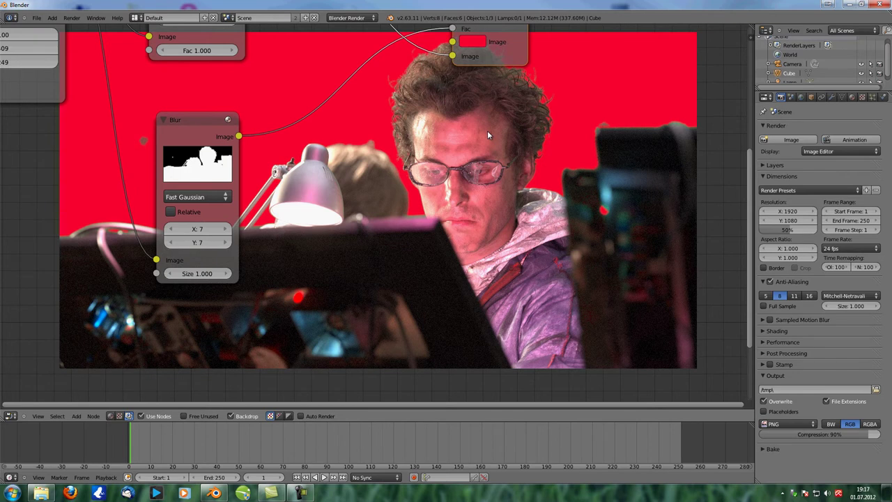
scroll(464, 212, down, 5)
scroll(458, 231, up, 5)
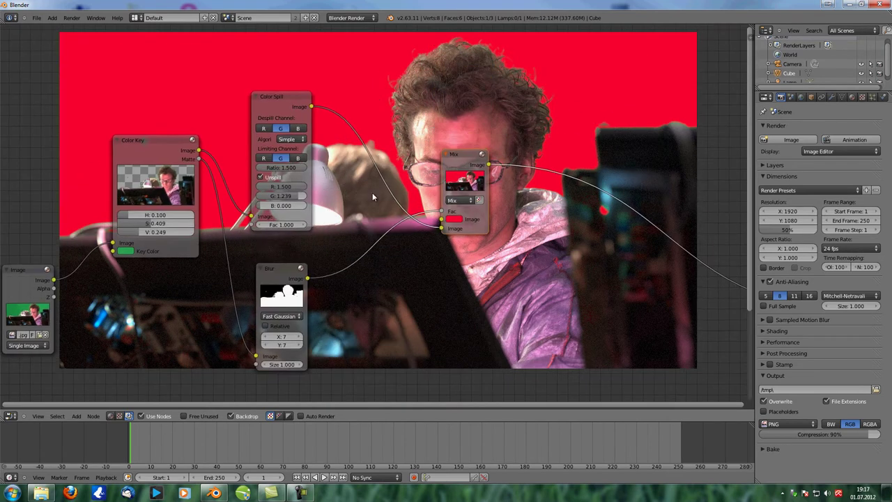
scroll(371, 108, up, 3)
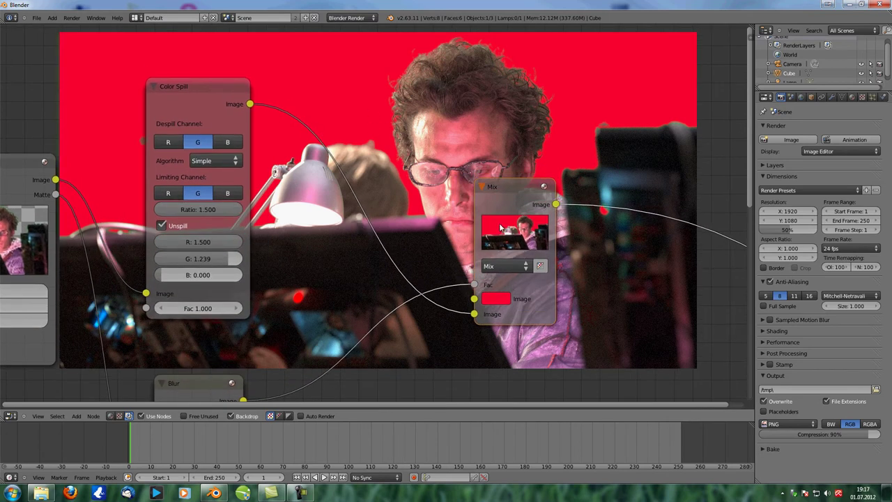
click(495, 301)
drag(581, 120, 596, 120)
click(610, 162)
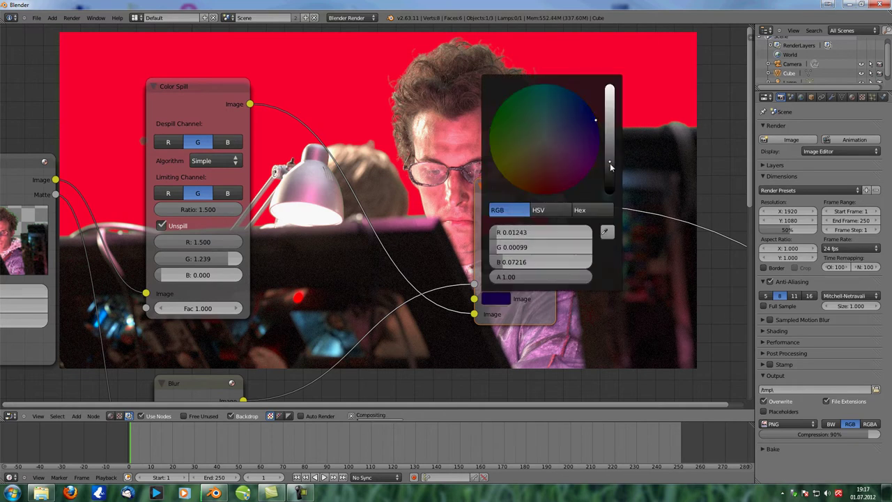
middle_drag(427, 221, 421, 188)
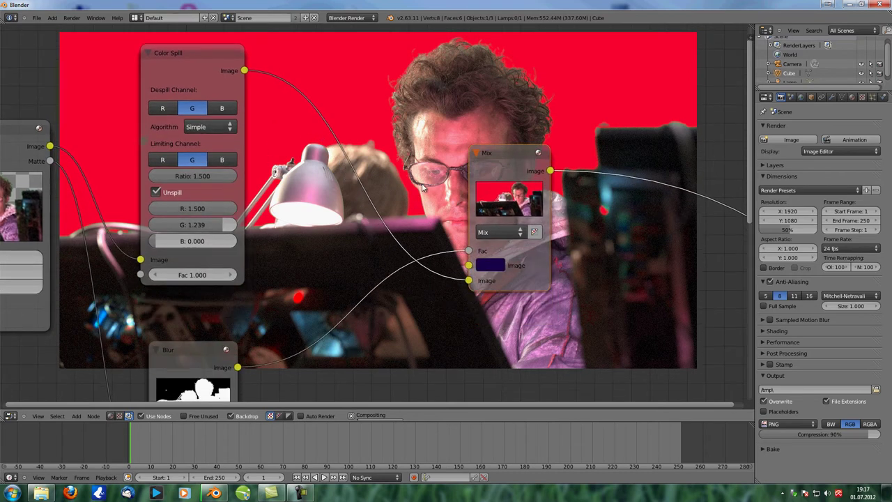
scroll(422, 189, down, 1)
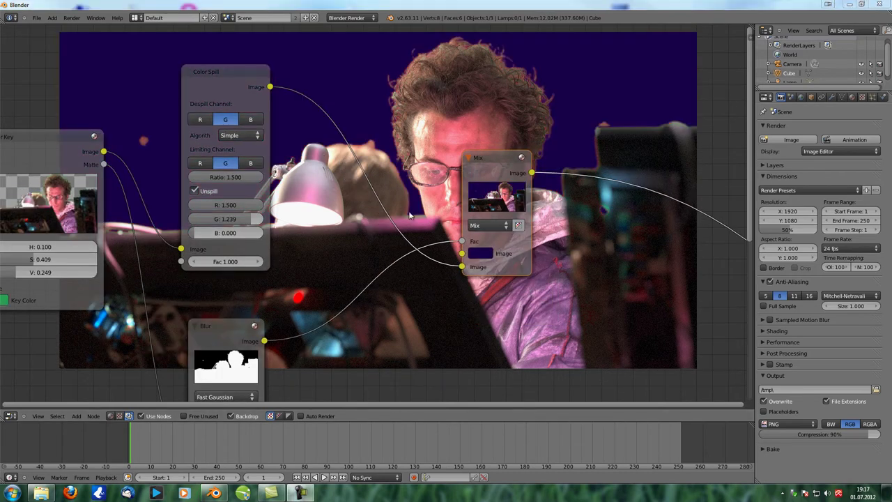
Step: Turn off Unspill on the Color Spill node and reduce its ratio
click(194, 190)
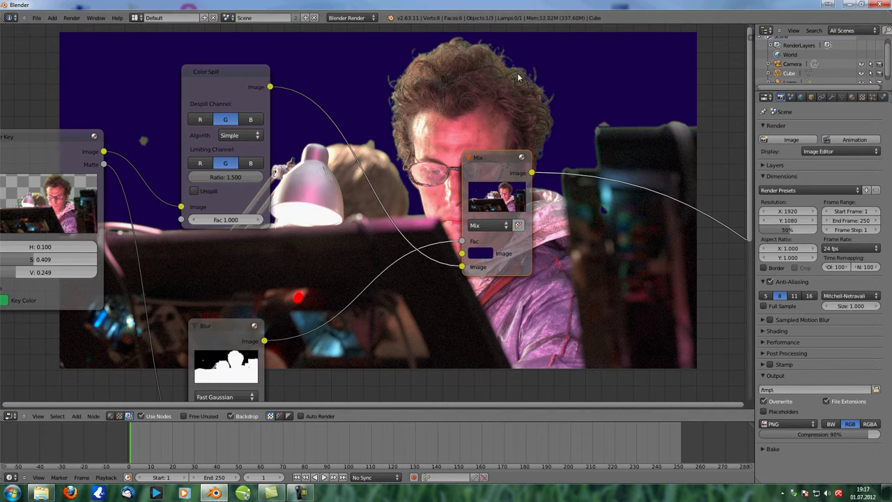
mouse_move(228, 177)
mouse_down()
mouse_move(220, 177)
mouse_move(232, 176)
mouse_up()
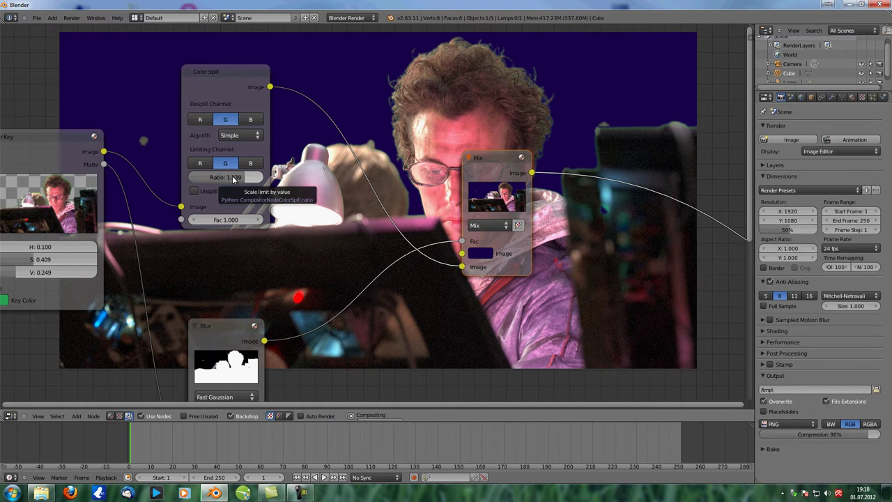
Step: Lower the Color Spill node's ratio to 0.970
drag(232, 176, 229, 175)
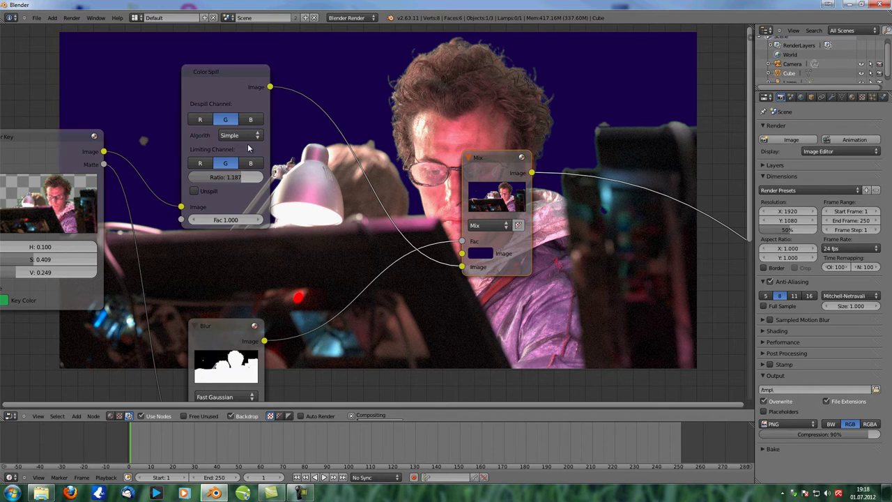
drag(247, 149, 219, 179)
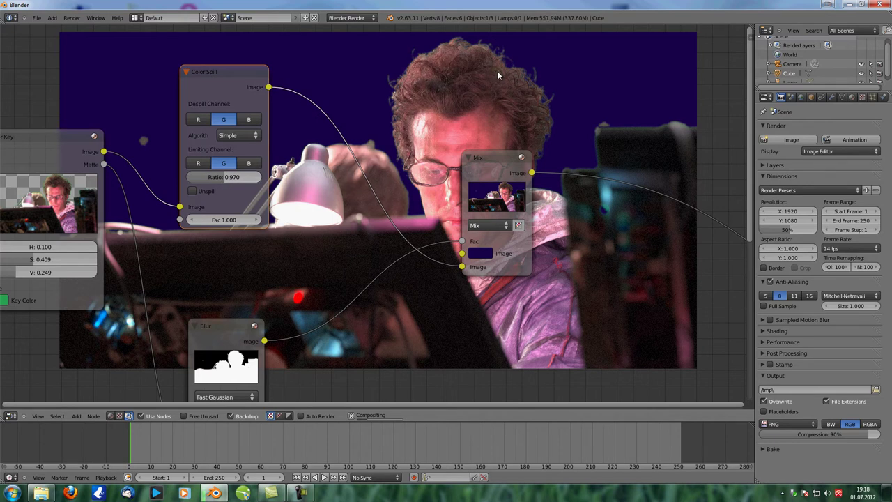
Step: Move the unused Difference Key node up beside the Image node, below the Color Key node
middle_drag(480, 97, 526, 128)
scroll(478, 105, down, 5)
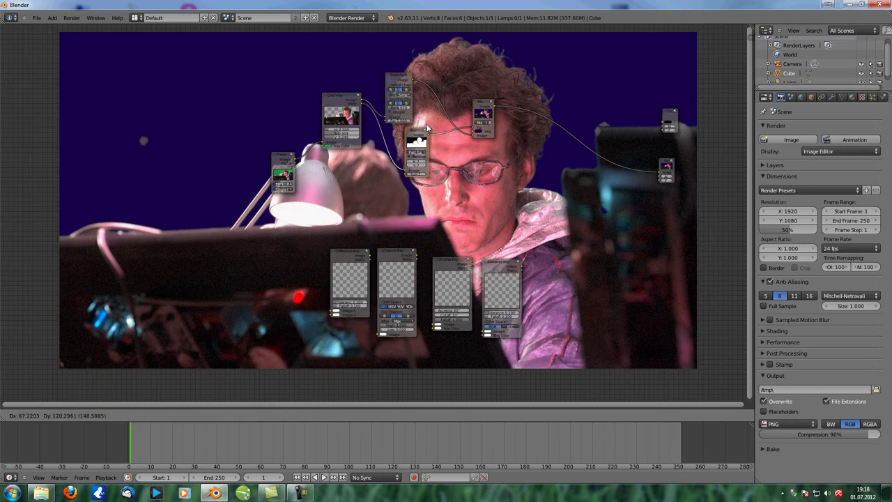
scroll(370, 172, up, 3)
scroll(371, 180, down, 4)
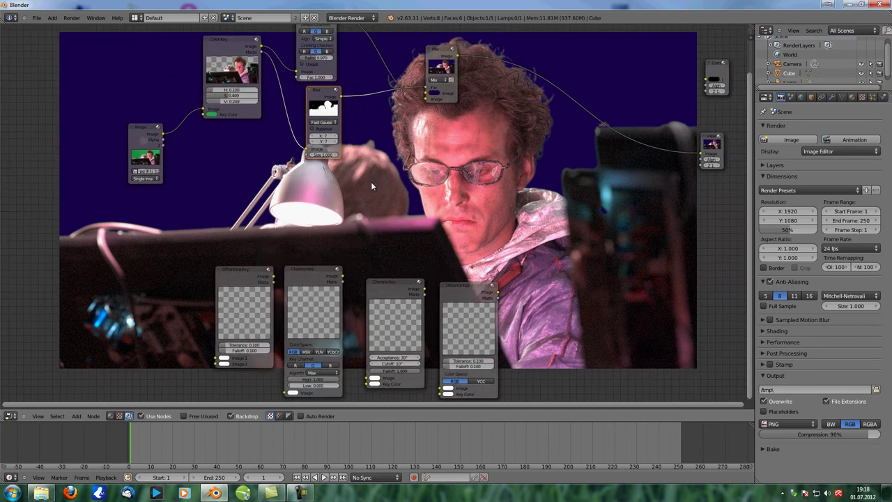
scroll(409, 187, up, 2)
scroll(409, 187, up, 2)
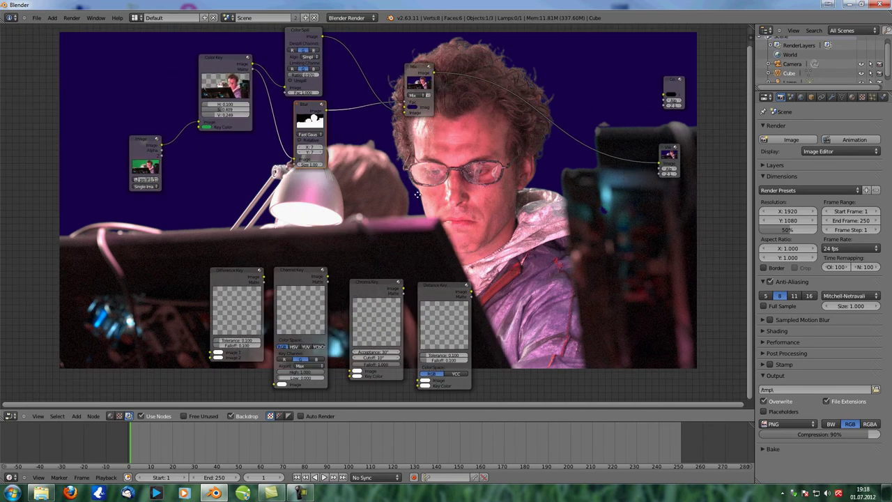
drag(246, 300, 230, 192)
scroll(232, 230, up, 3)
scroll(298, 203, up, 2)
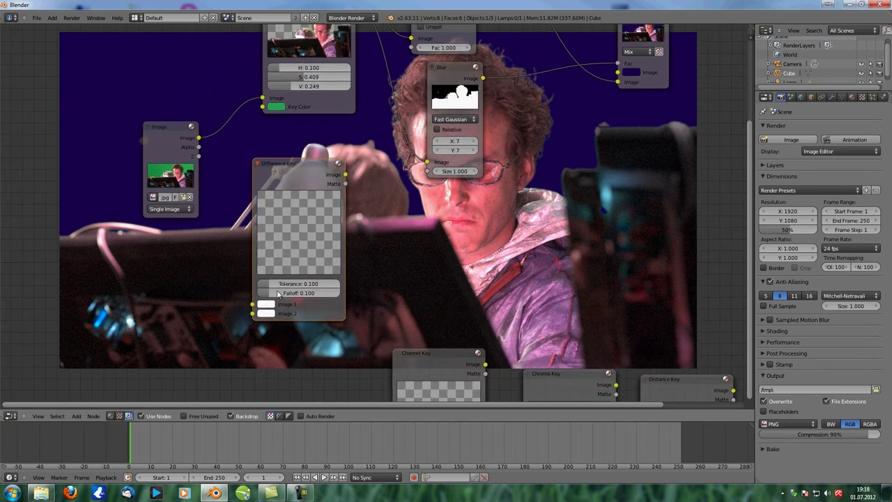
drag(295, 163, 318, 151)
middle_drag(237, 211, 170, 210)
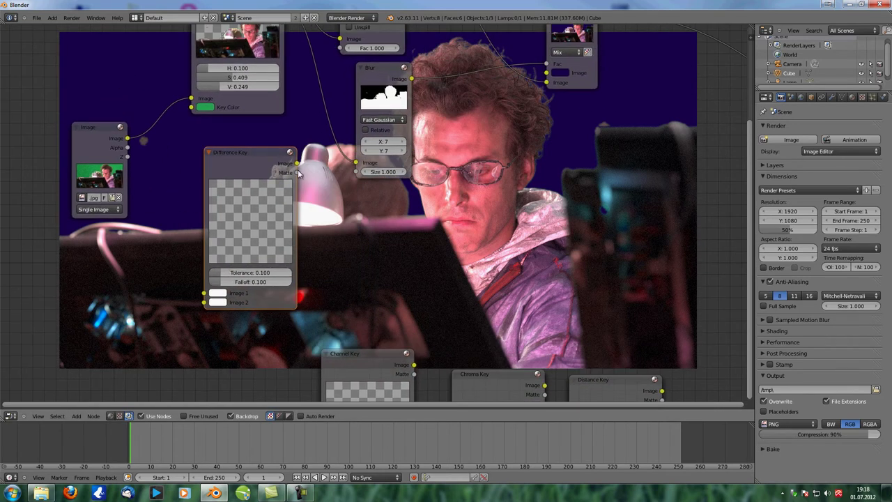
Step: Connect the Image node's image output to the Difference Key's Image 1 input and send the key's image to the Viewer
drag(128, 140, 204, 292)
middle_drag(250, 174, 219, 162)
ctrl+shift+click(235, 160)
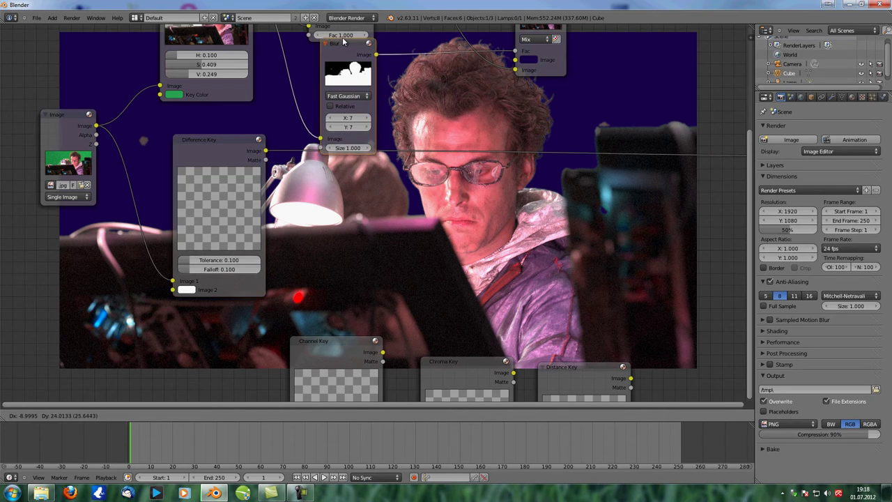
scroll(449, 157, down, 1)
scroll(449, 157, down, 3)
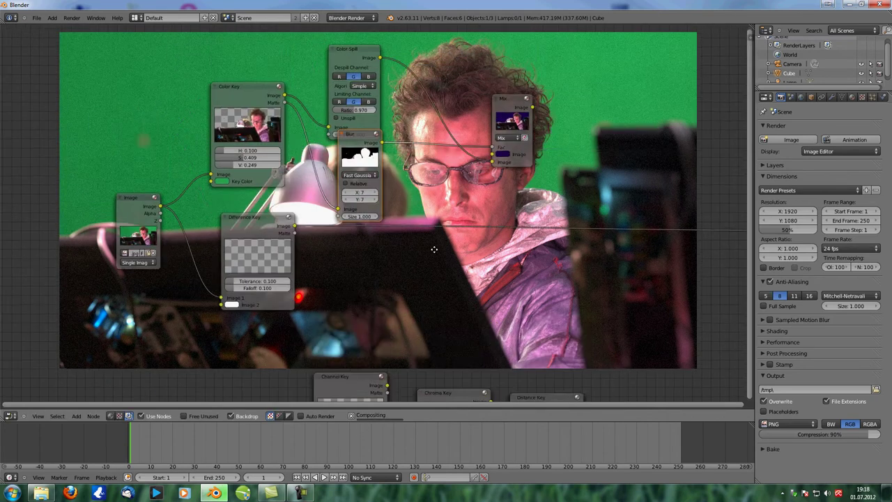
Step: Select the Color Key, Color Spill, Blur and Mix nodes together and move them up, away from the Difference Key
key(b)
drag(244, 81, 551, 228)
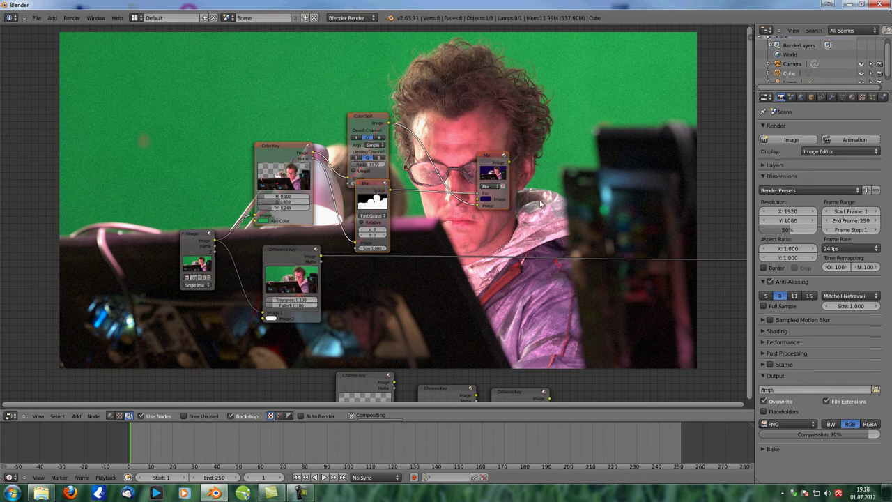
key(g)
click(524, 137)
Step: Display the Difference Key's matte output in the Viewer and examine it
middle_drag(480, 282, 431, 168)
scroll(331, 183, up, 6)
middle_drag(304, 182, 532, 162)
scroll(392, 185, up, 1)
ctrl+shift+click(279, 108)
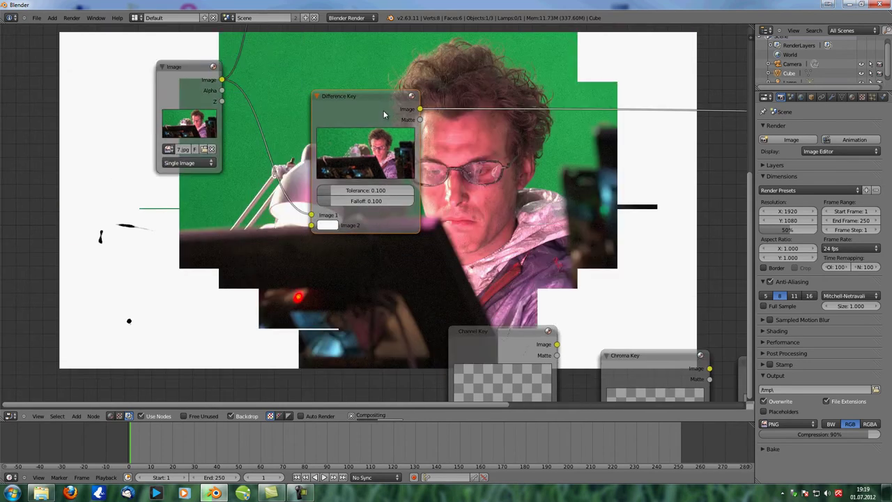
middle_drag(383, 110, 330, 97)
middle_drag(460, 220, 449, 203)
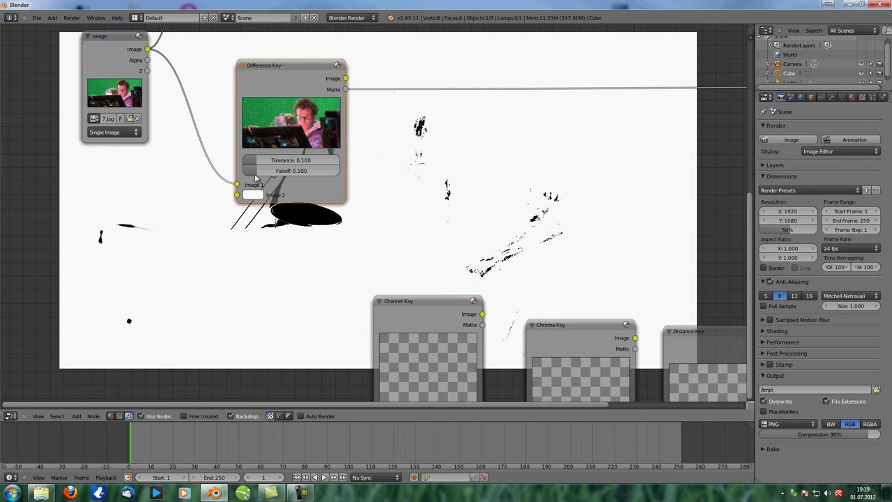
Step: Sample the green screen colour from the backdrop, near the man's hair, as the Difference Key's Image 2 colour
click(255, 196)
click(262, 195)
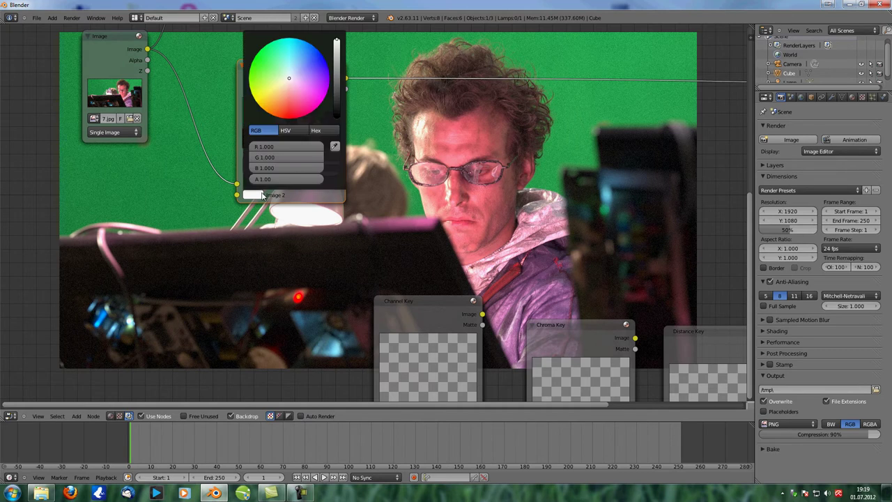
click(334, 149)
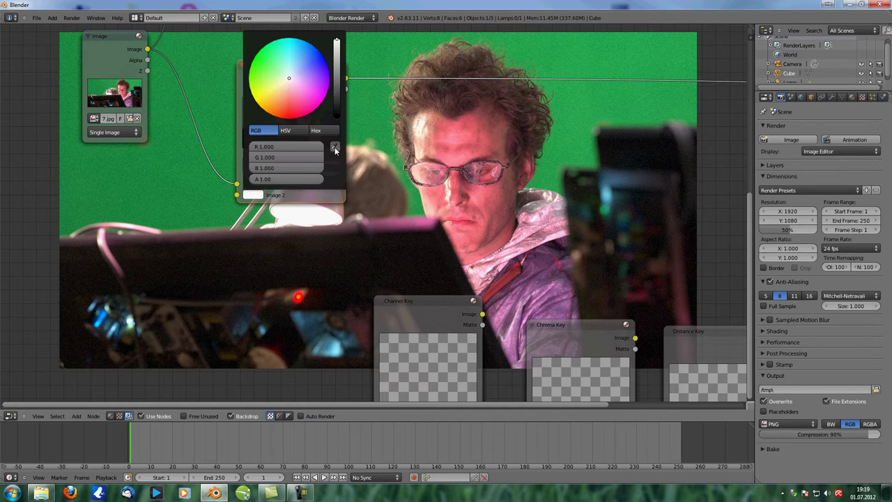
click(370, 96)
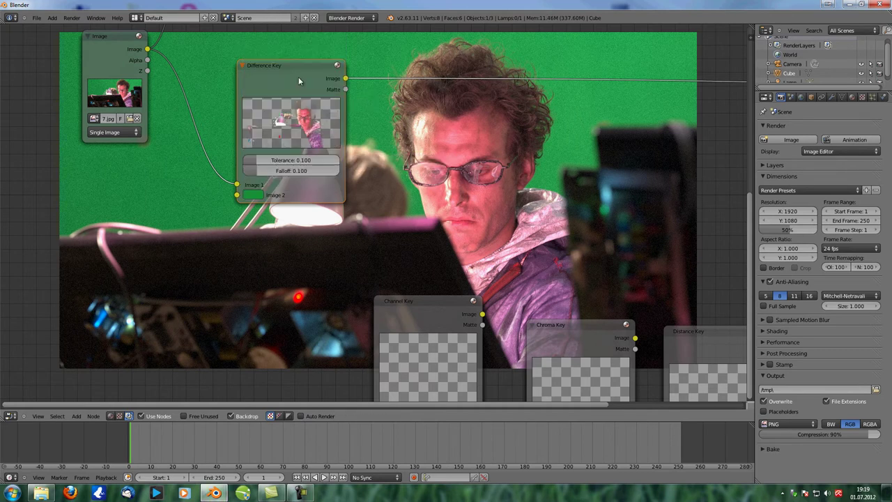
Step: Show the Difference Key's matte in the Viewer and lower its tolerance to 0.06571 and falloff to 0.002857
ctrl+shift+click(298, 76)
ctrl+shift+click(298, 77)
ctrl+shift+click(298, 77)
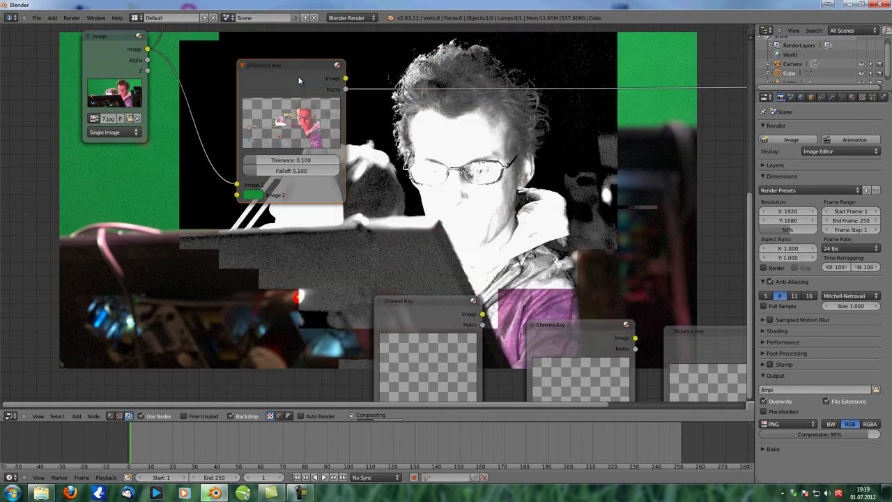
scroll(319, 176, up, 4)
middle_drag(432, 227, 419, 260)
scroll(433, 262, up, 2)
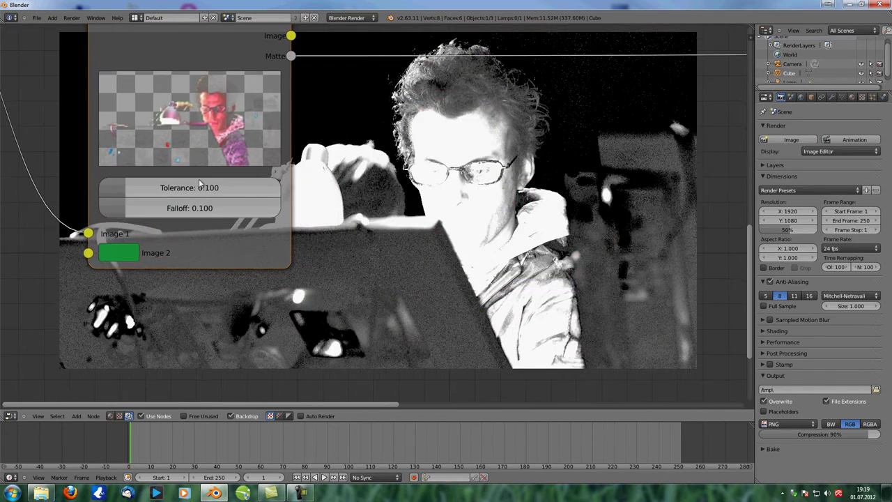
middle_drag(198, 180, 242, 161)
drag(177, 171, 149, 189)
middle_drag(445, 246, 261, 189)
middle_drag(239, 275, 319, 258)
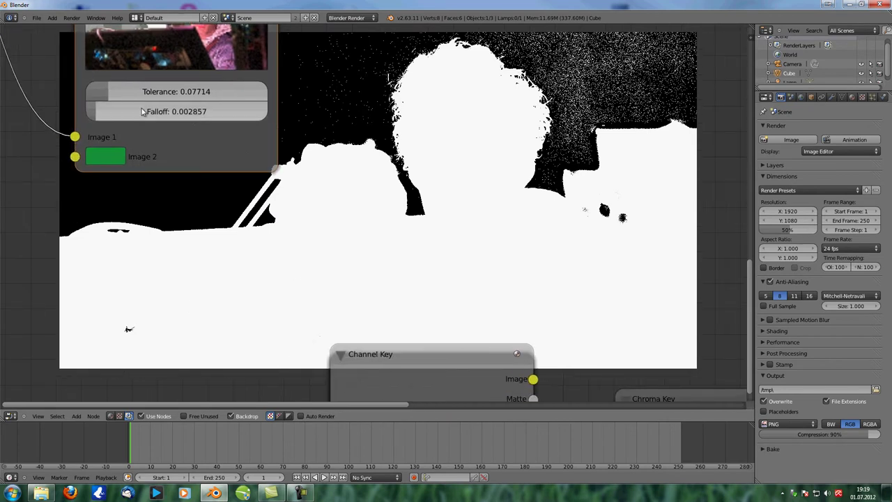
drag(113, 91, 105, 91)
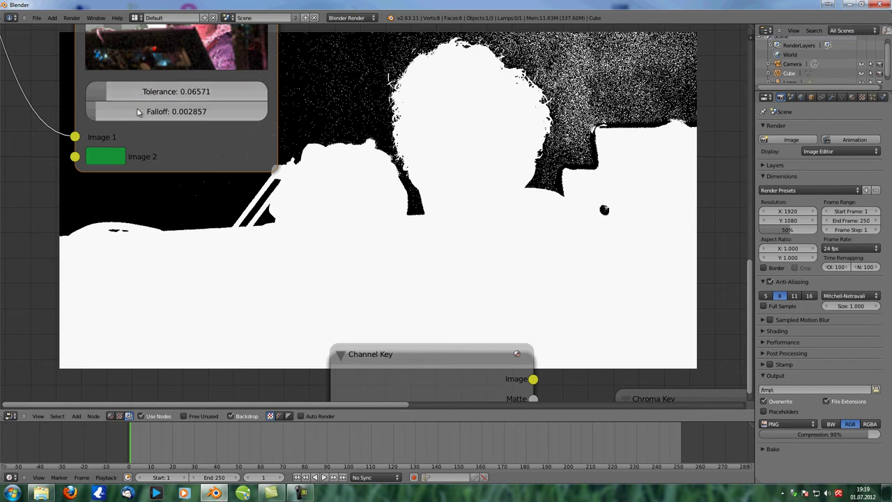
Step: Move the Difference Key node up and place a duplicate of it directly below
scroll(352, 230, down, 4)
middle_drag(361, 206, 439, 243)
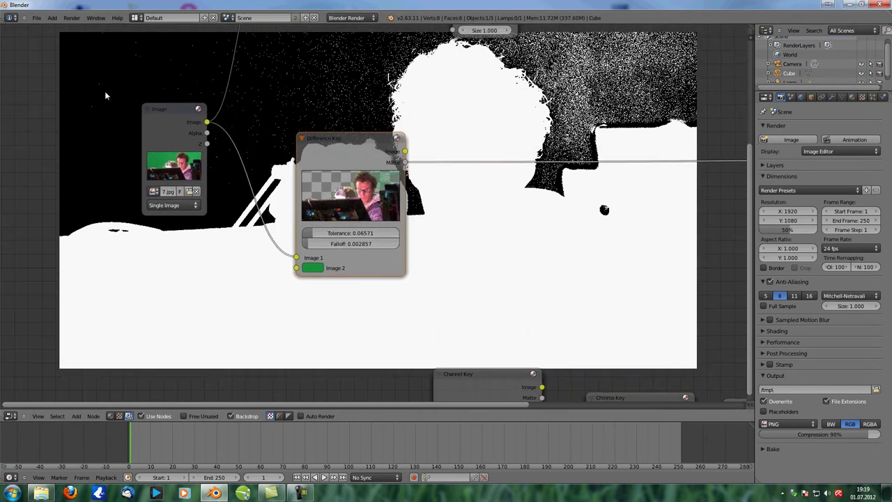
drag(371, 136, 393, 89)
key(shift+d)
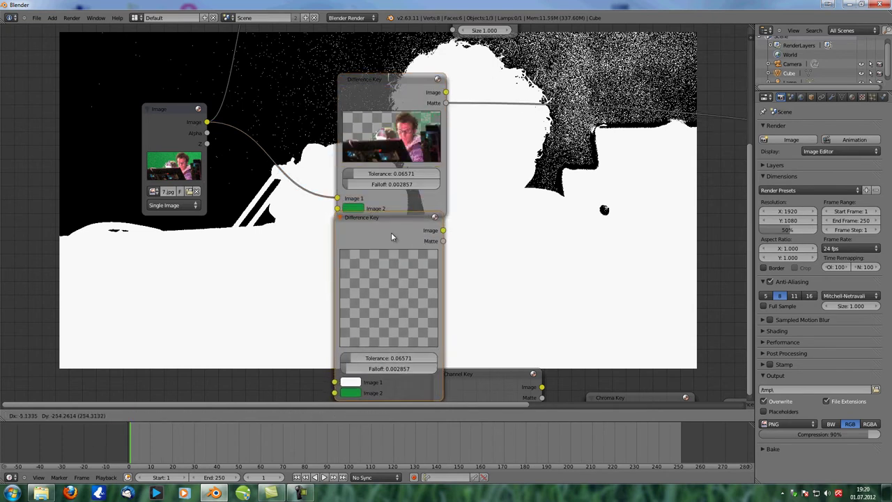
click(395, 237)
Step: Move the Channel Key node out of the way to the far side of the Distance Key node
scroll(539, 211, down, 2)
scroll(540, 210, down, 4)
middle_drag(540, 210, 478, 266)
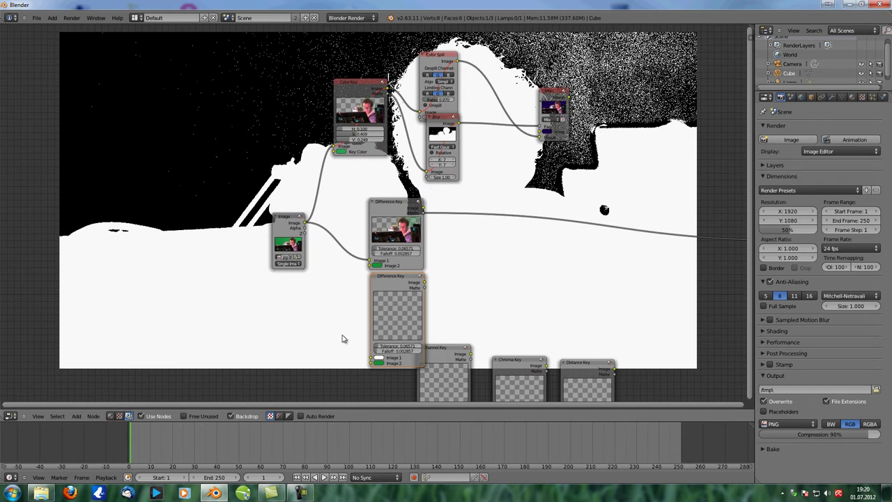
middle_drag(318, 161, 275, 147)
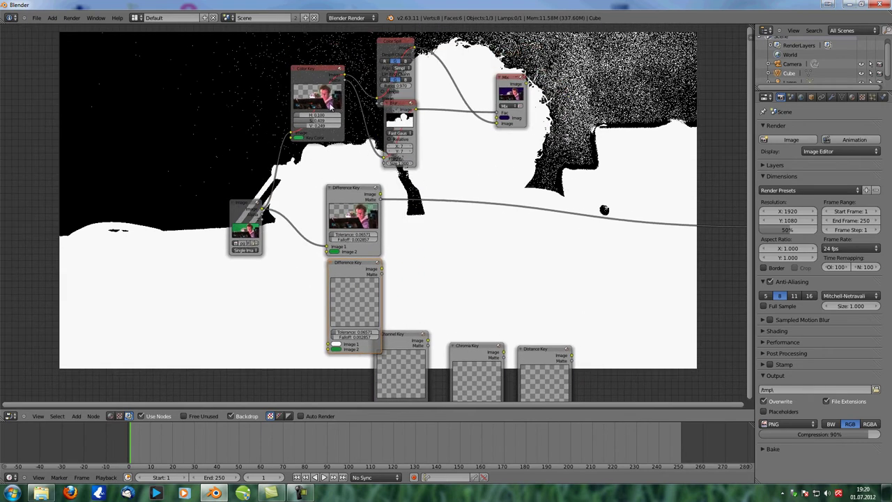
drag(402, 336, 606, 337)
Step: Connect the Image node to the duplicate Difference Key's Image 1 input and preview both Difference Keys in the Viewer
scroll(425, 249, up, 1)
middle_drag(425, 249, 484, 199)
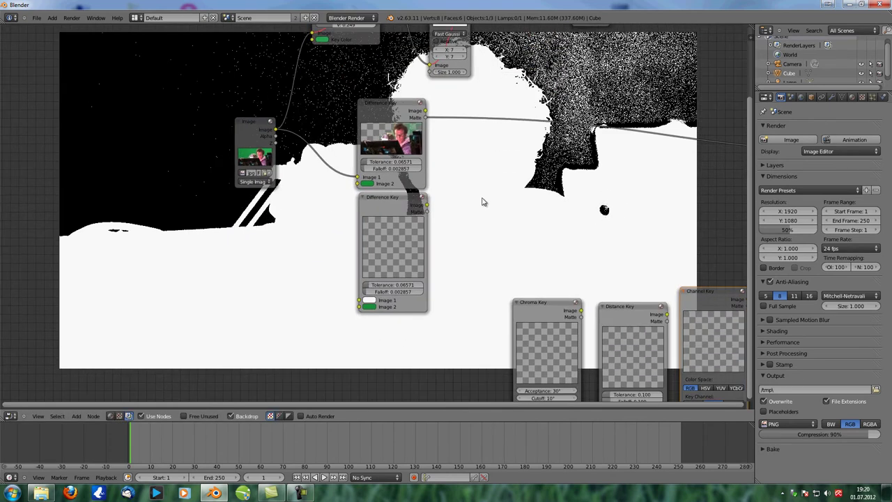
scroll(484, 199, up, 1)
drag(220, 111, 326, 326)
ctrl+shift+click(375, 202)
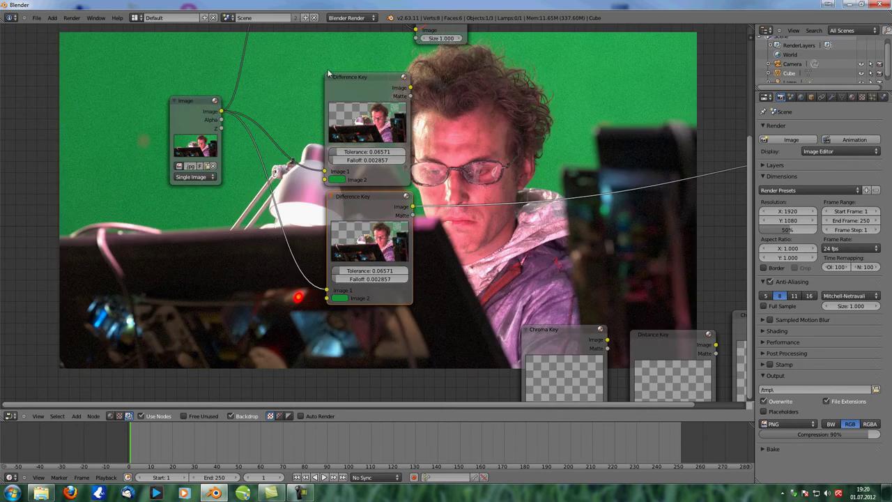
ctrl+shift+click(358, 82)
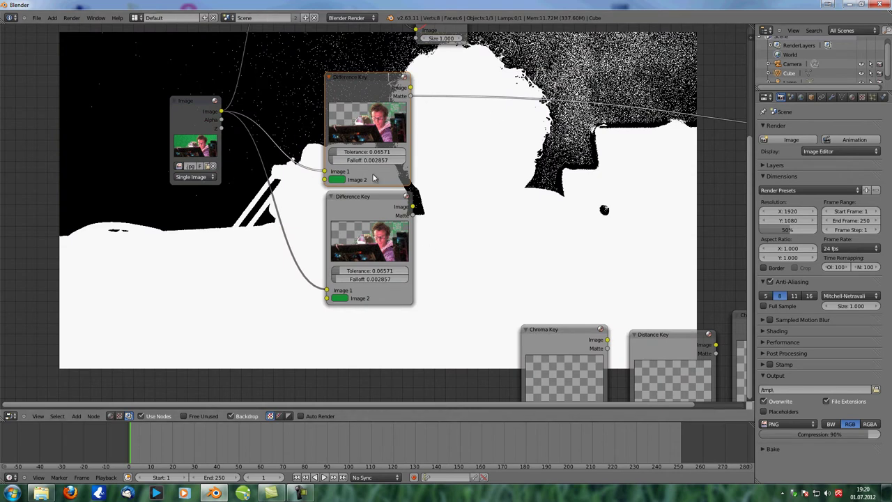
Step: Set the duplicate Difference Key's Image 2 colour by sampling the green screen above the dark monitor behind the man
click(343, 298)
click(406, 259)
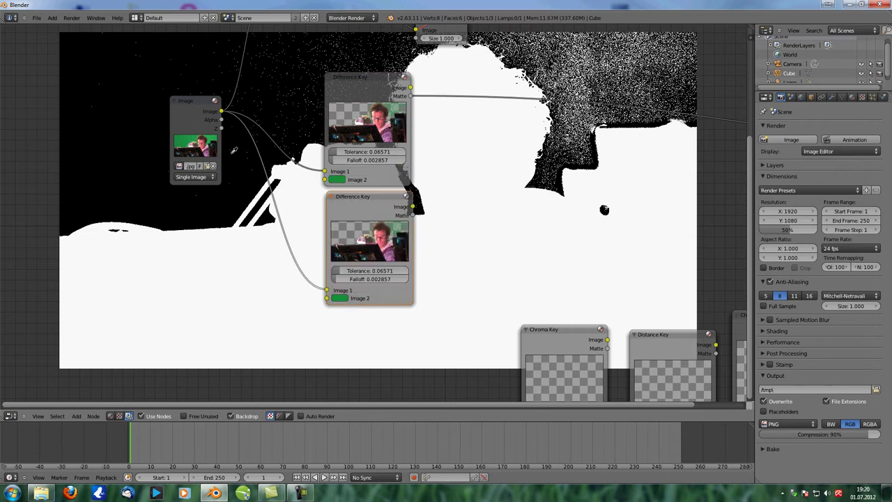
click(372, 204)
click(350, 298)
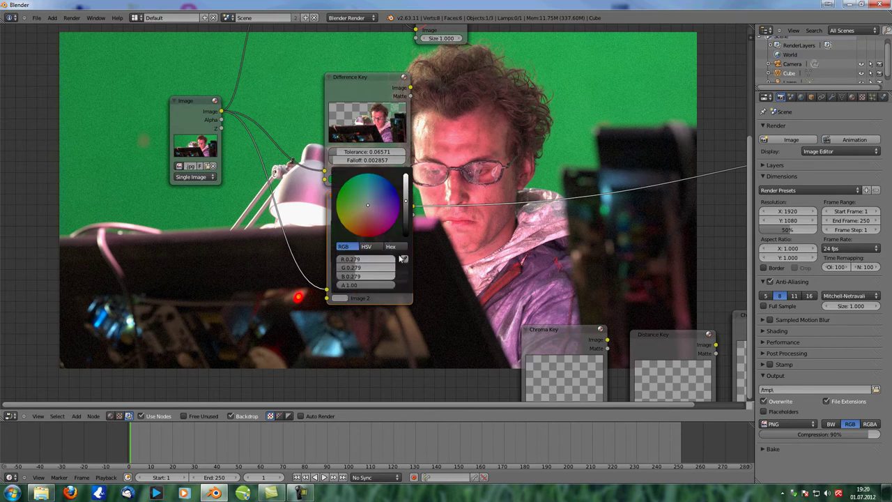
click(631, 61)
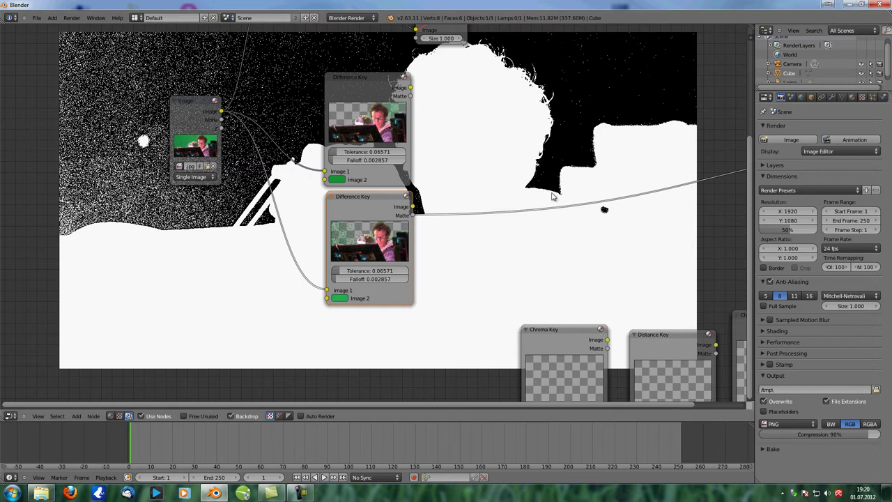
Step: Add a Mix node, feed both Difference Key mattes into its Image inputs and view its result
key(shift+a)
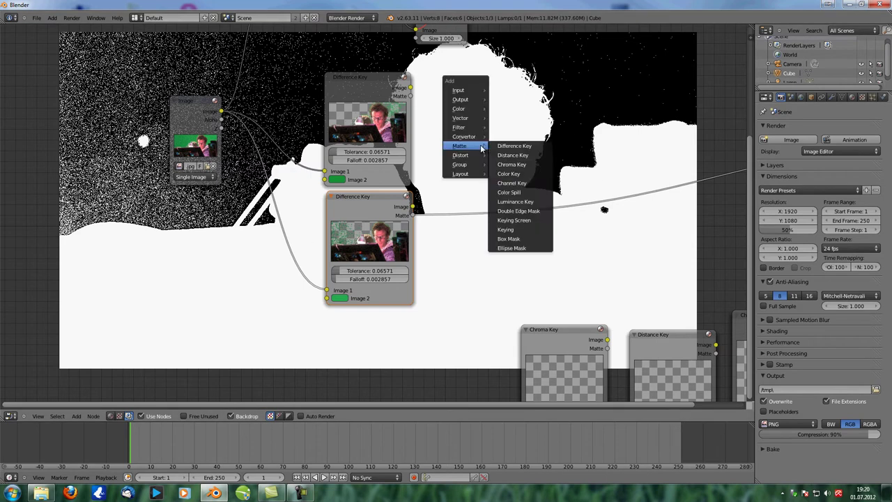
mouse_move(467, 109)
click(502, 120)
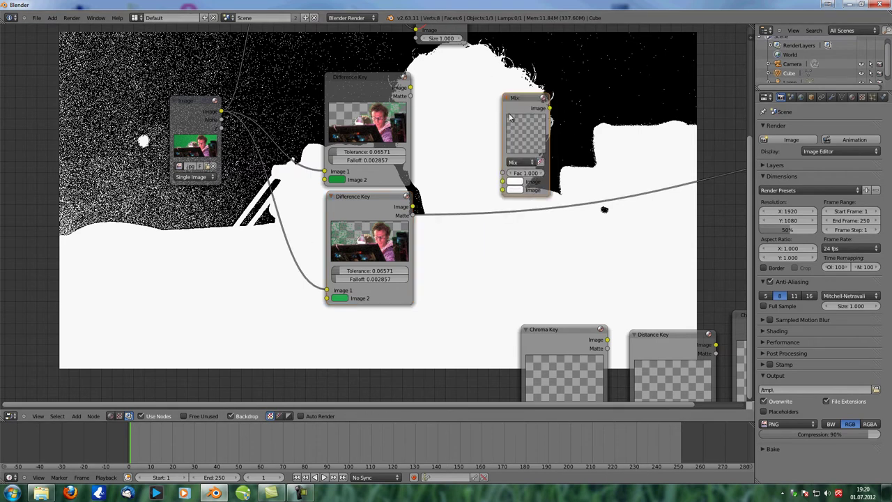
click(505, 155)
drag(411, 96, 505, 220)
middle_drag(453, 259, 391, 248)
Step: Set the new Mix node's factor to 0.5
click(471, 199)
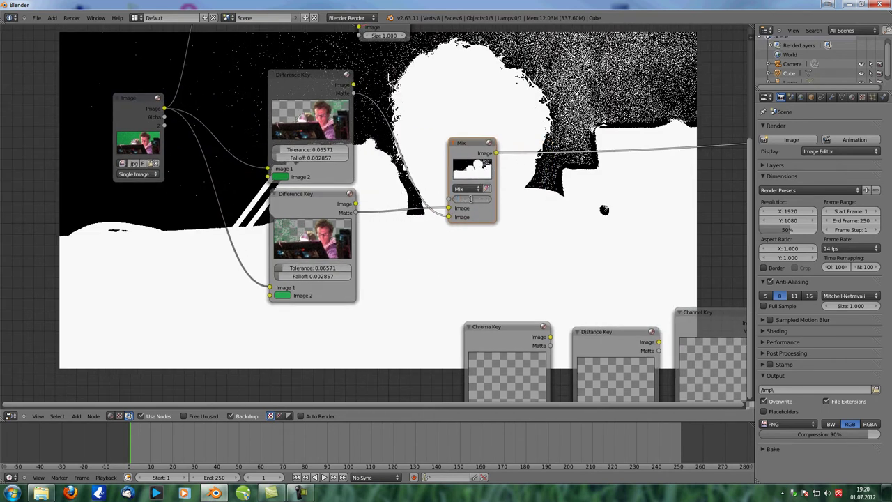
text(.5)
key(Return)
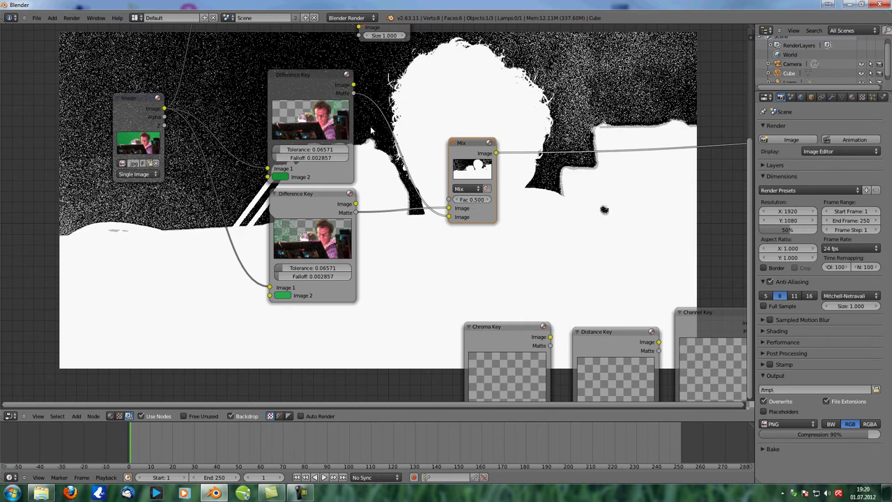
Step: Change the Mix node joining the two Difference Key mattes to Darken mode and set its factor to 1
scroll(406, 137, up, 1)
middle_drag(399, 153, 409, 139)
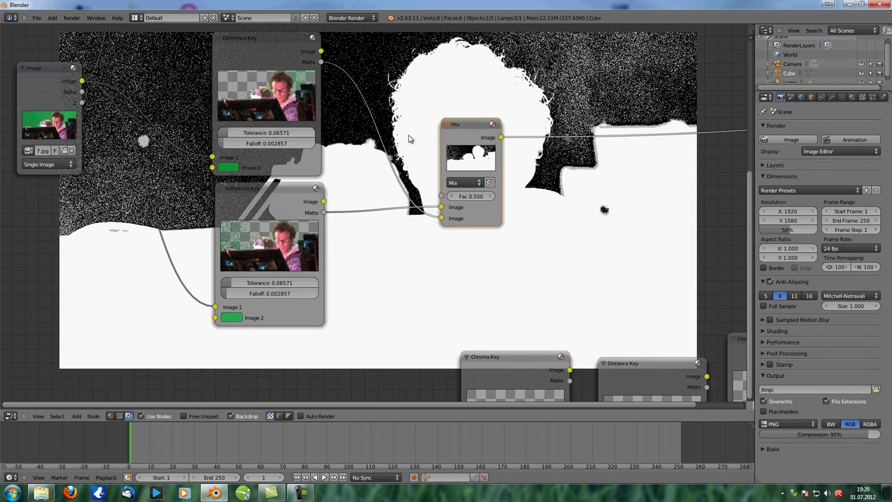
click(467, 182)
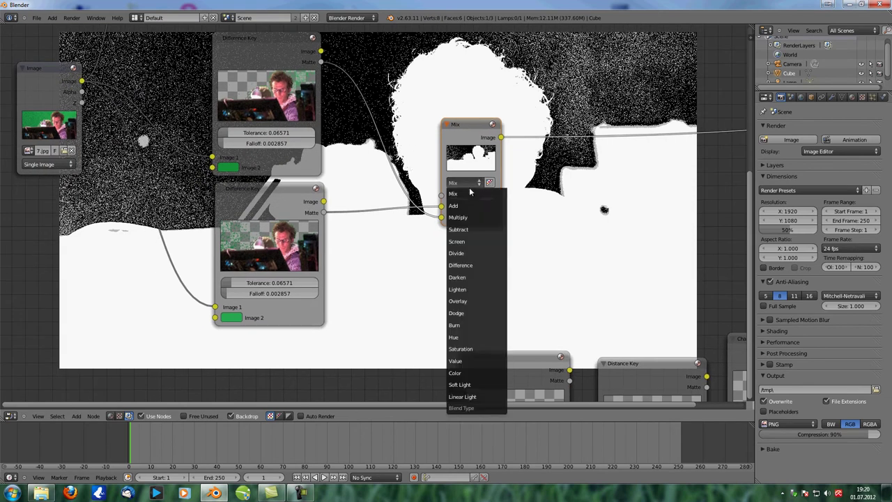
click(472, 278)
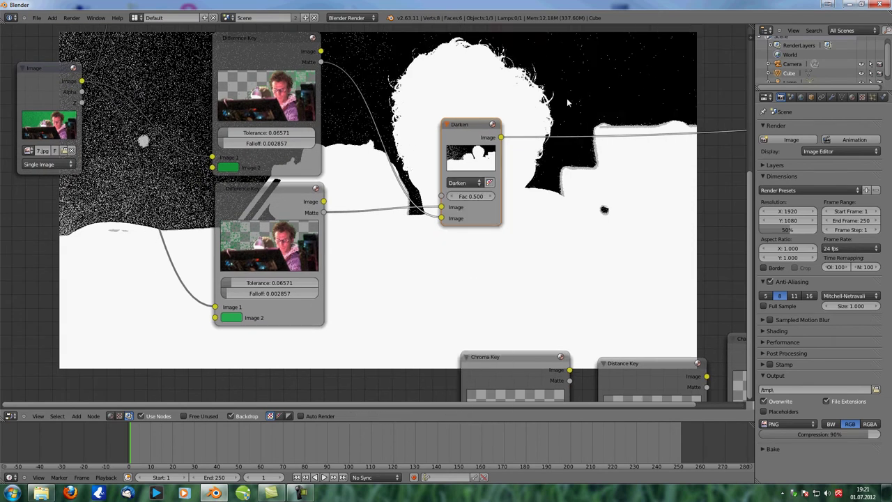
click(466, 196)
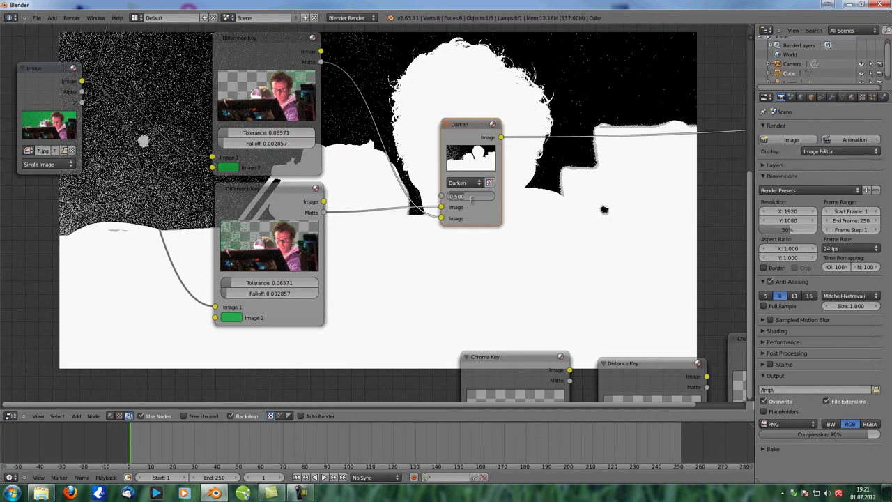
text(1)
key(Return)
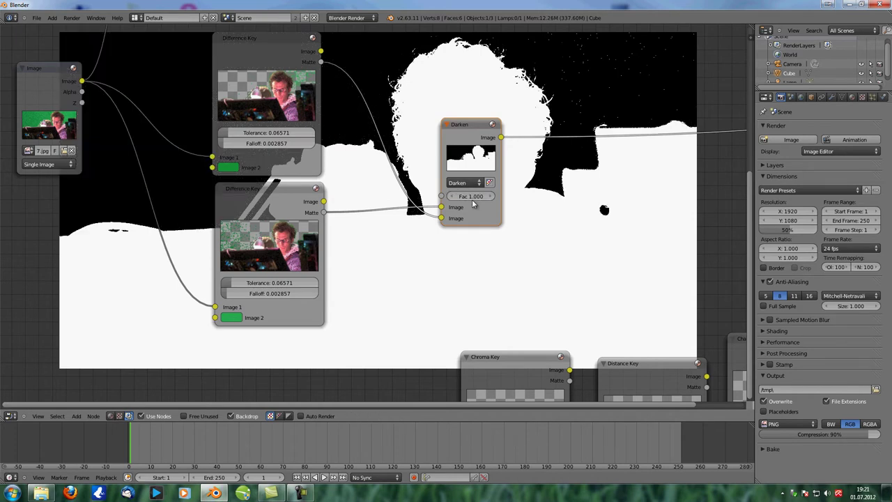
Step: Move the Darken node slightly up and insert a Blur node between it and the Viewer
mouse_move(528, 265)
middle_down()
mouse_move(470, 265)
mouse_move(586, 216)
mouse_move(523, 261)
middle_up()
scroll(526, 235, down, 3)
middle_drag(526, 214, 492, 219)
drag(434, 164, 430, 158)
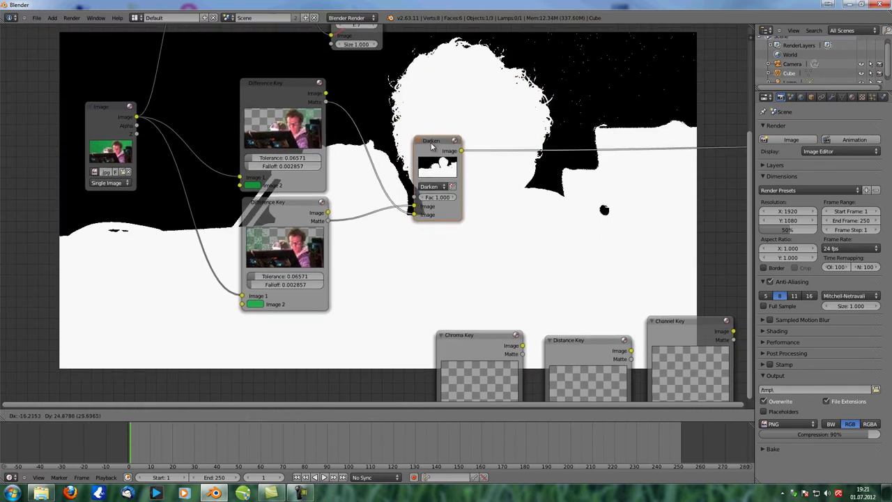
middle_drag(532, 233, 513, 220)
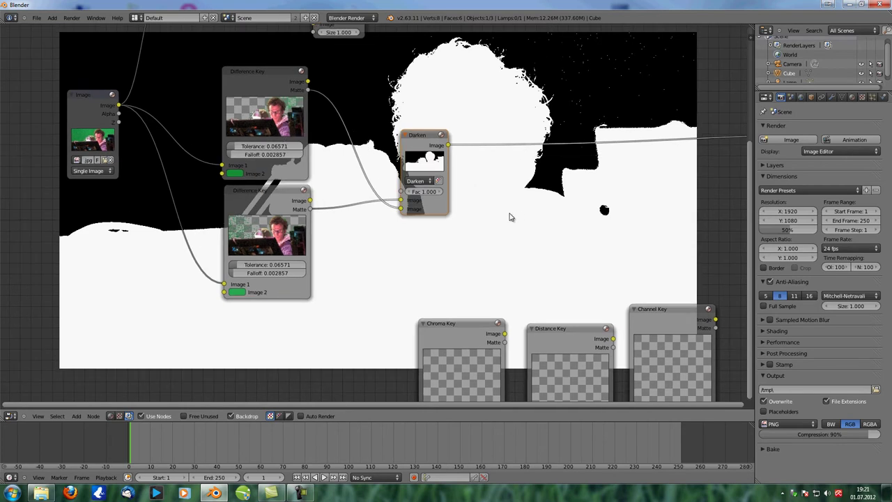
key(shift+a)
mouse_move(492, 230)
click(535, 240)
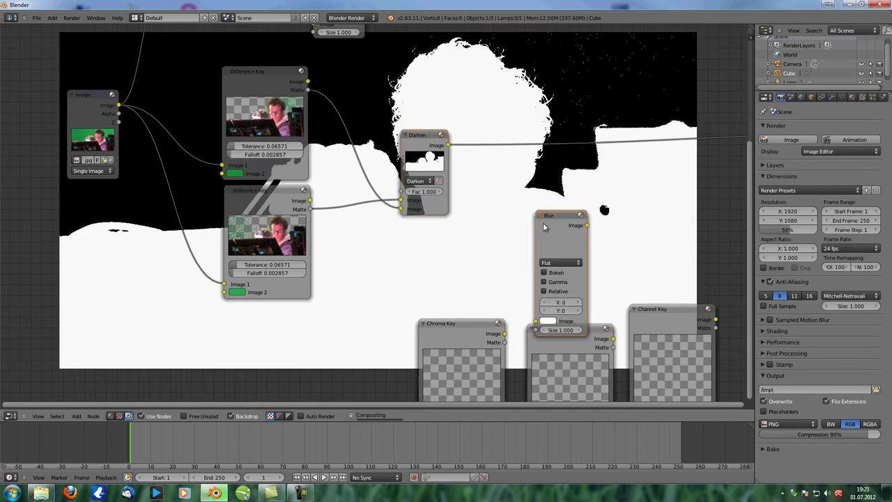
click(511, 232)
Step: Set the new Blur node's X and Y size to 5
click(511, 206)
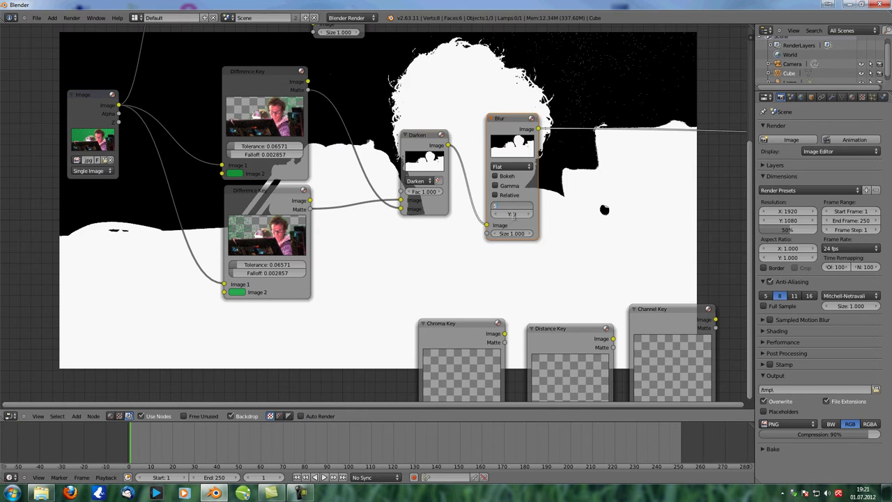
key(Return)
click(514, 215)
text(5)
key(Return)
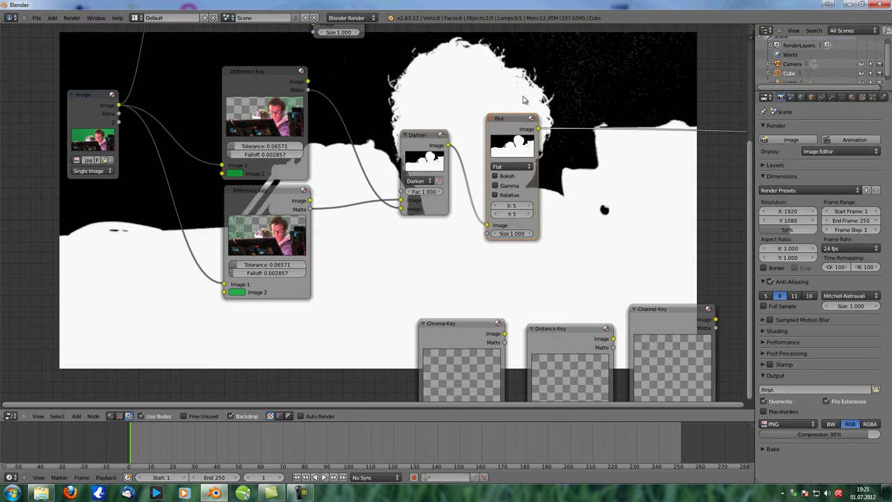
Step: Move the new Blur node closer to the Darken node
middle_drag(528, 98, 521, 131)
scroll(521, 131, down, 2)
middle_drag(414, 108, 400, 103)
scroll(460, 147, up, 2)
mouse_move(513, 157)
mouse_down()
mouse_move(551, 161)
mouse_move(496, 154)
mouse_up()
scroll(428, 184, down, 2)
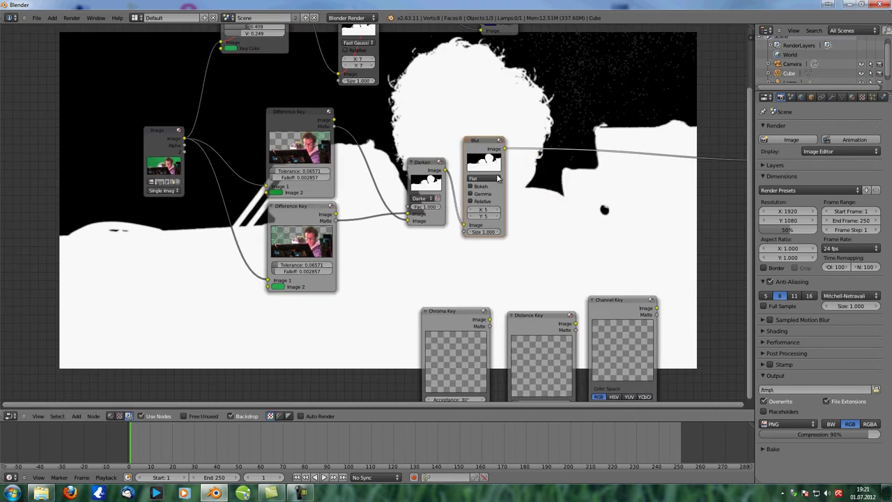
Step: Compare the two individual Difference Key mattes with the combined Darken matte in the Viewer
scroll(439, 170, down, 3)
middle_drag(428, 184, 460, 209)
scroll(385, 136, up, 3)
middle_drag(436, 159, 450, 163)
scroll(450, 163, down, 1)
scroll(439, 147, up, 2)
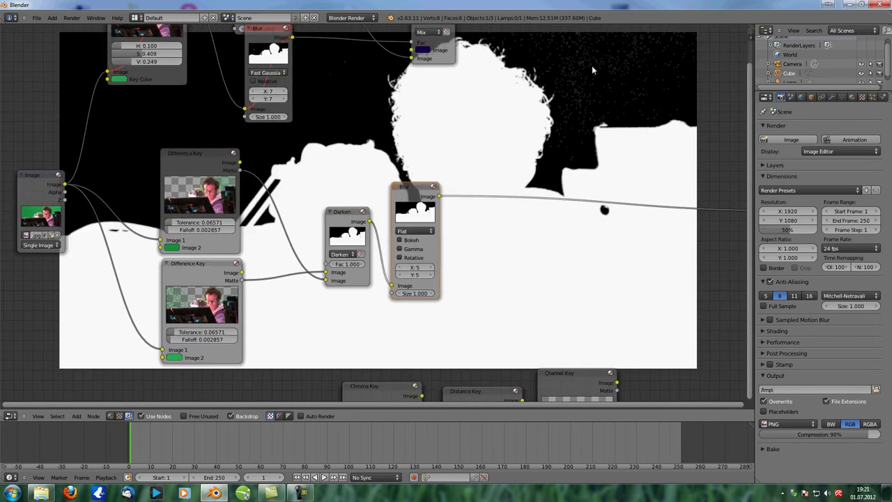
middle_drag(592, 68, 602, 54)
ctrl+shift+click(221, 252)
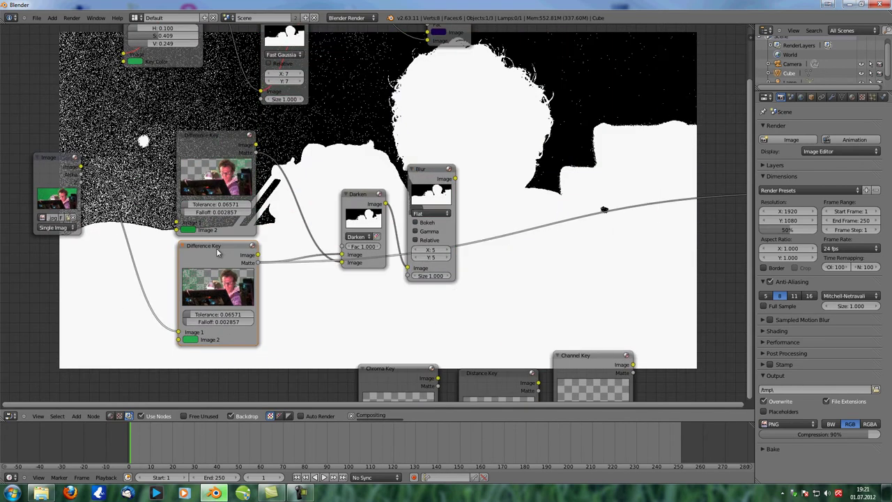
ctrl+shift+click(216, 150)
ctrl+shift+click(215, 150)
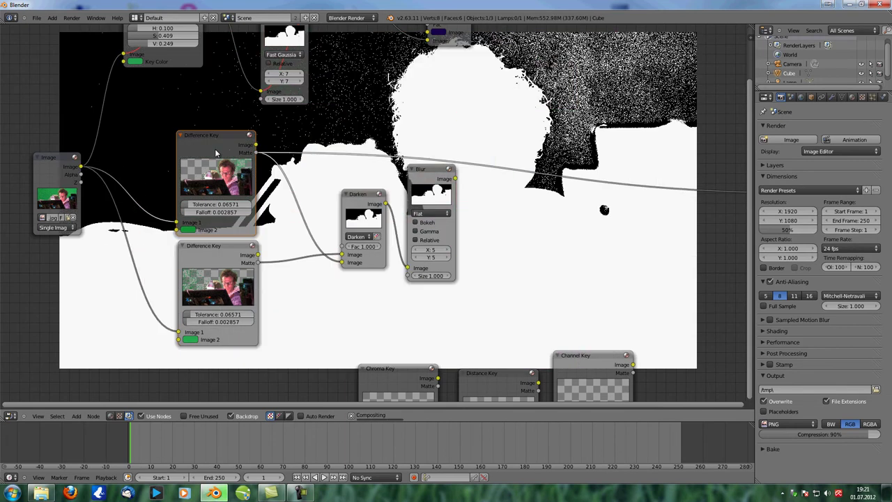
ctrl+shift+click(214, 256)
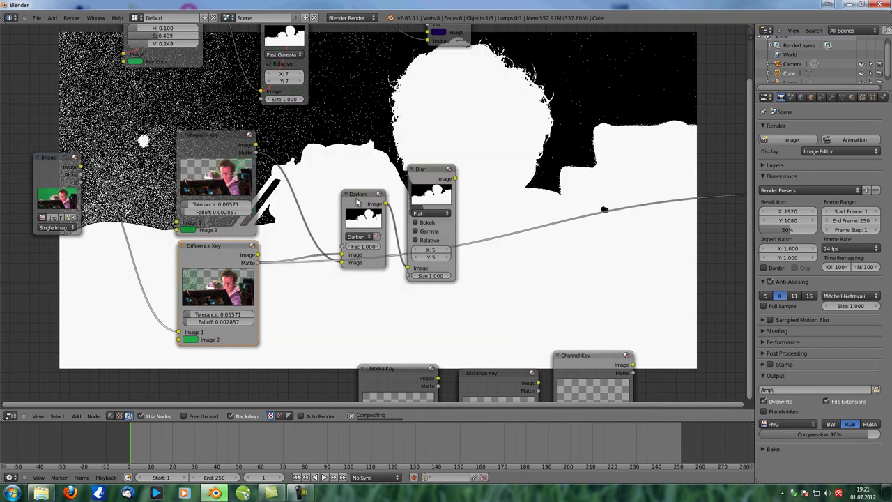
ctrl+shift+click(361, 200)
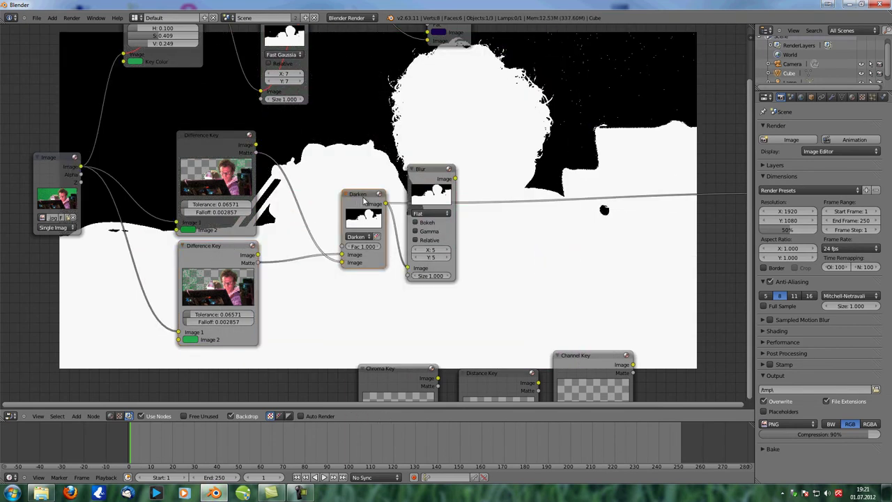
Step: View the lower Difference Key's matte and set its falloff to 0.020 and its tolerance to 0.08857
scroll(363, 199, up, 2)
ctrl+shift+click(242, 222)
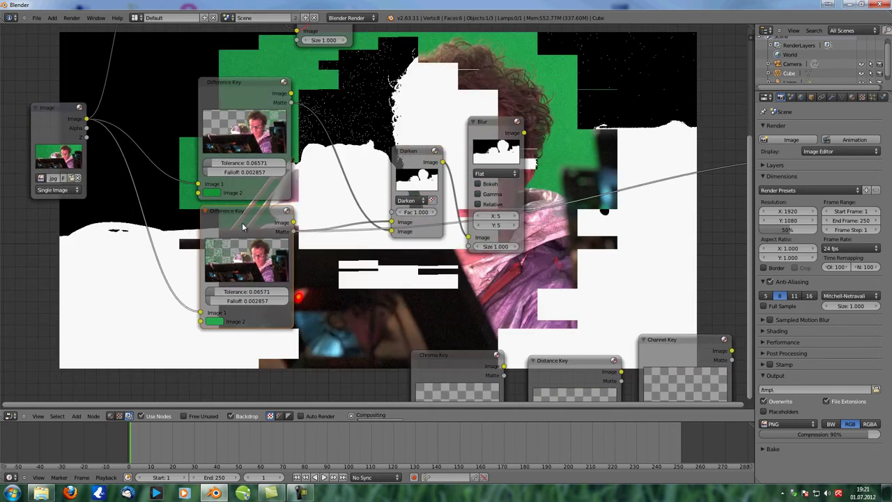
scroll(298, 308, up, 3)
middle_drag(353, 278, 285, 278)
drag(164, 279, 164, 279)
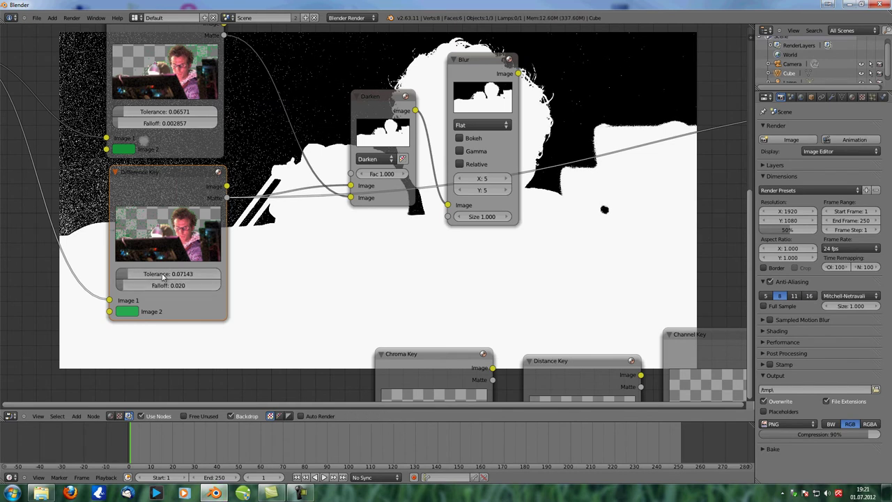
drag(164, 274, 165, 273)
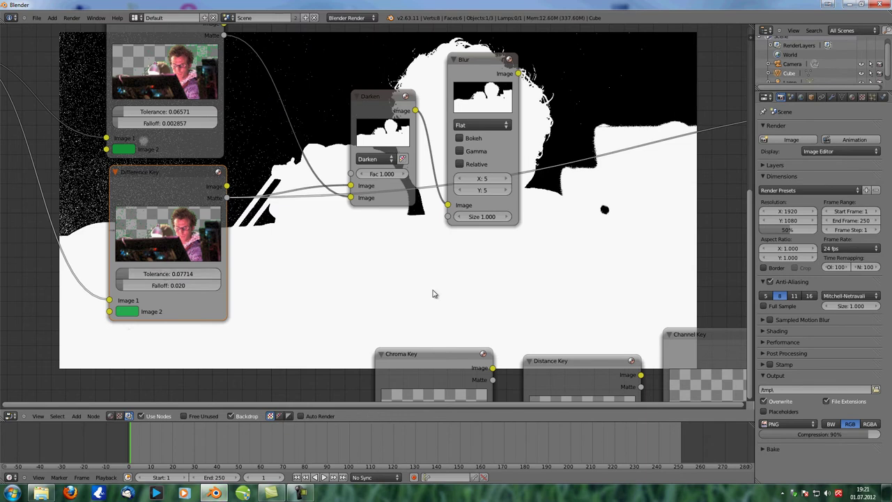
alt+drag(411, 279, 183, 175)
alt+middle_drag(183, 175, 457, 300)
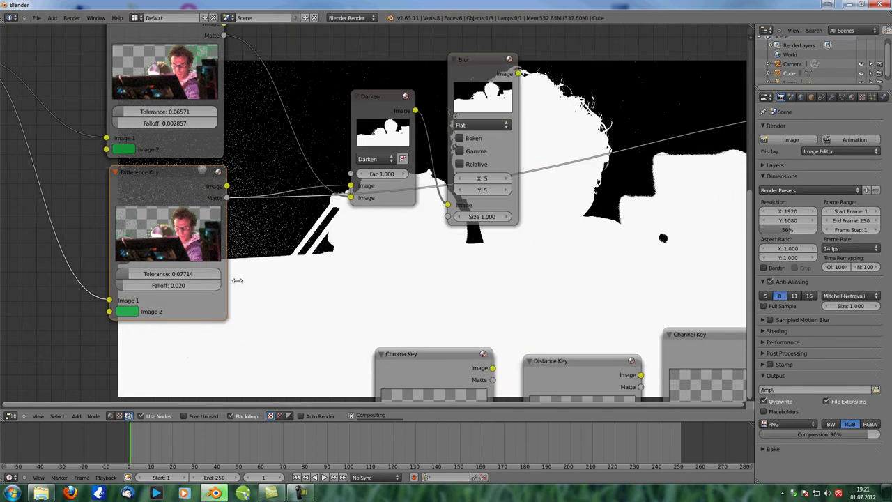
drag(203, 276, 204, 276)
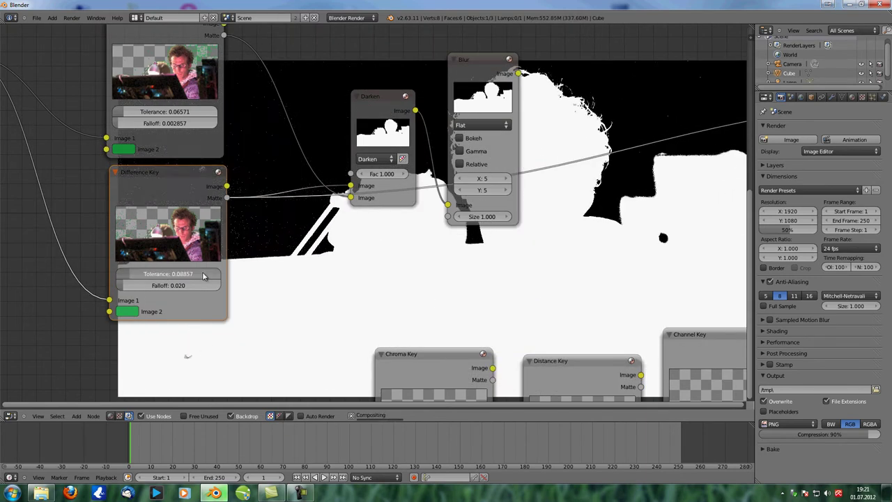
Step: Send the Blur node's output to the Viewer to display the softened combined matte
scroll(441, 255, down, 3)
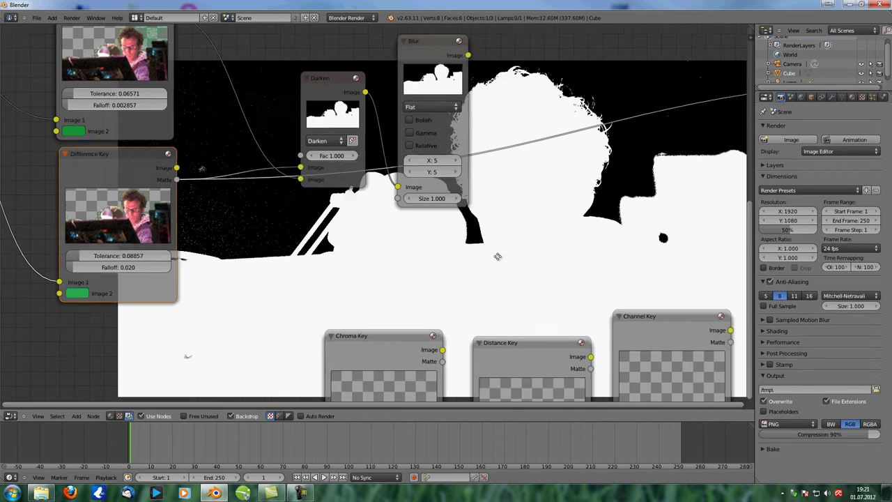
ctrl+shift+click(166, 172)
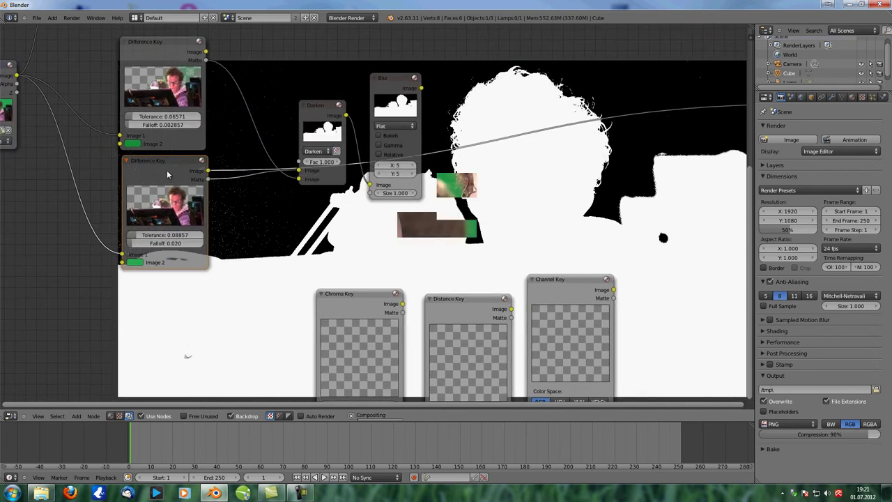
ctrl+shift+click(397, 80)
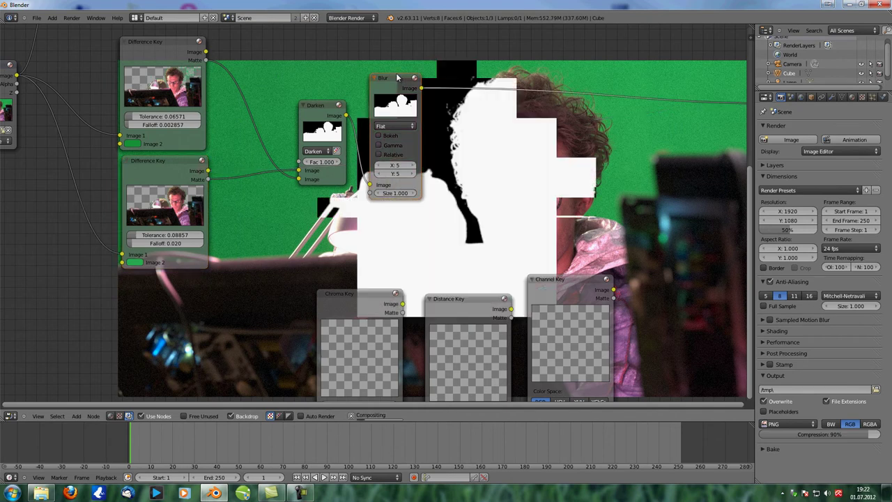
middle_drag(618, 170, 535, 161)
scroll(536, 161, down, 3)
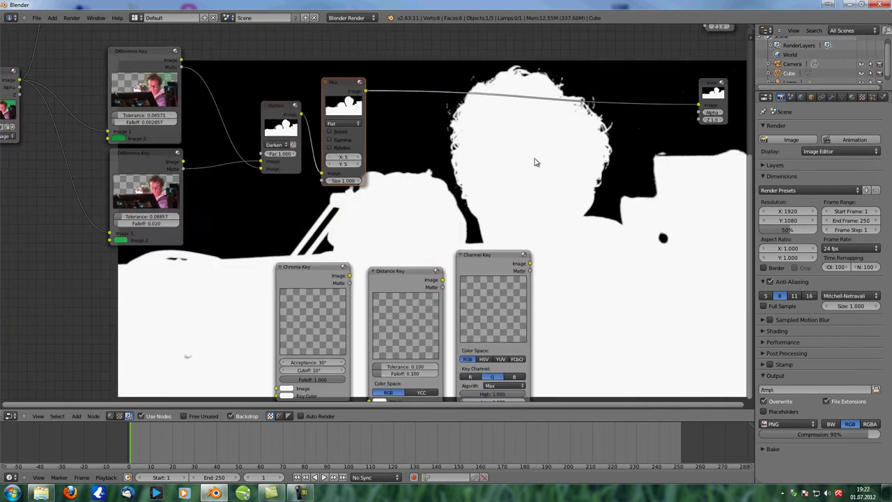
Step: Add a Mix node on the link between the Blur node and the Viewer
middle_drag(524, 211, 532, 220)
scroll(481, 189, down, 2)
scroll(477, 206, up, 2)
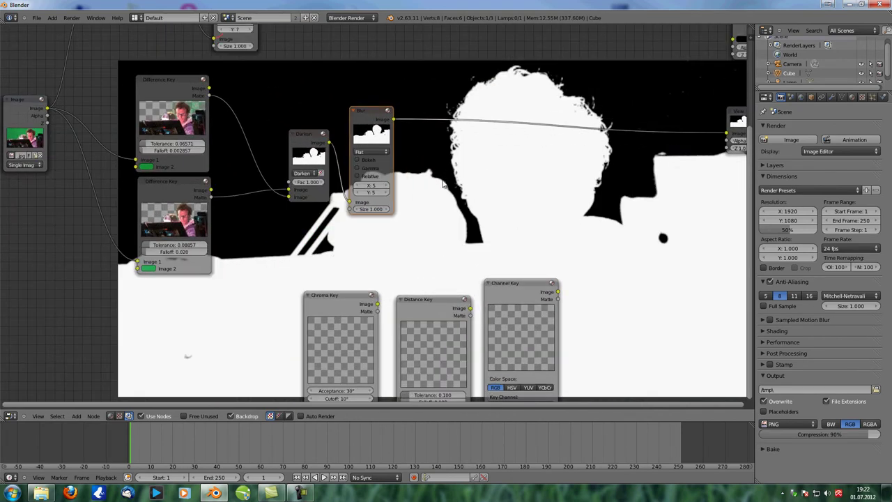
key(shift+a)
click(481, 165)
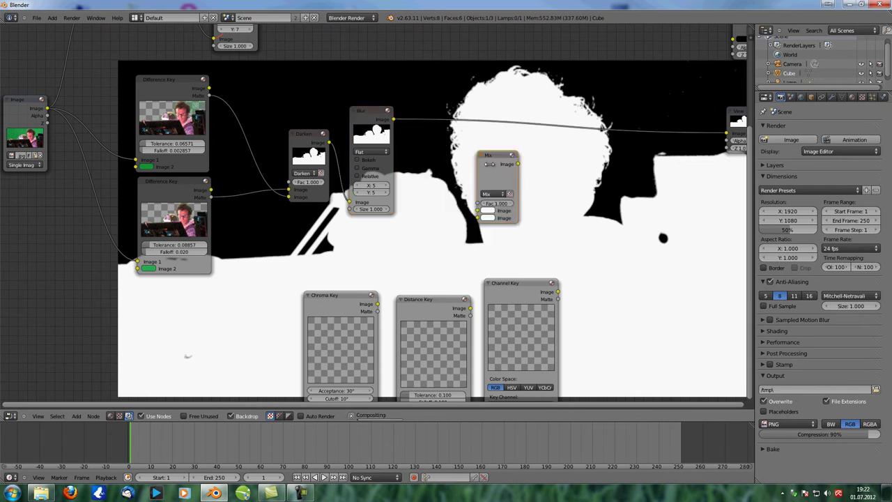
click(562, 127)
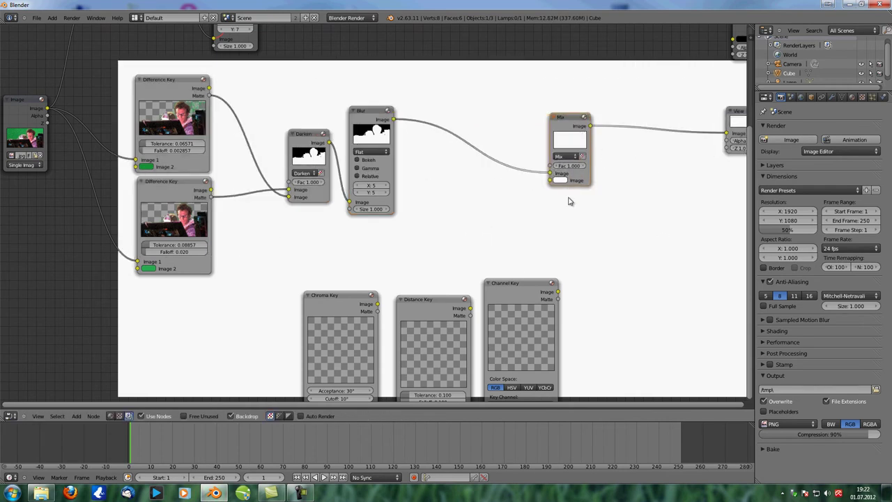
Step: Set the new Mix node's second colour to dark blue and reroute the Blur output into its factor input
click(561, 181)
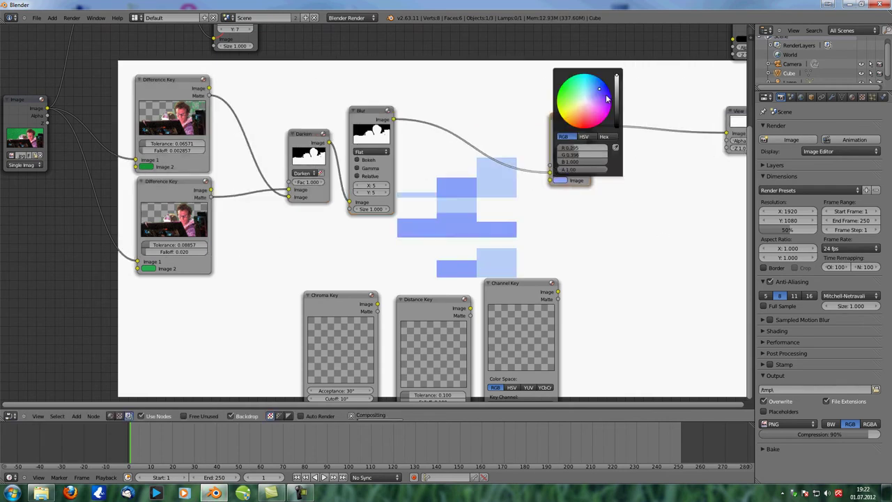
drag(616, 76, 617, 121)
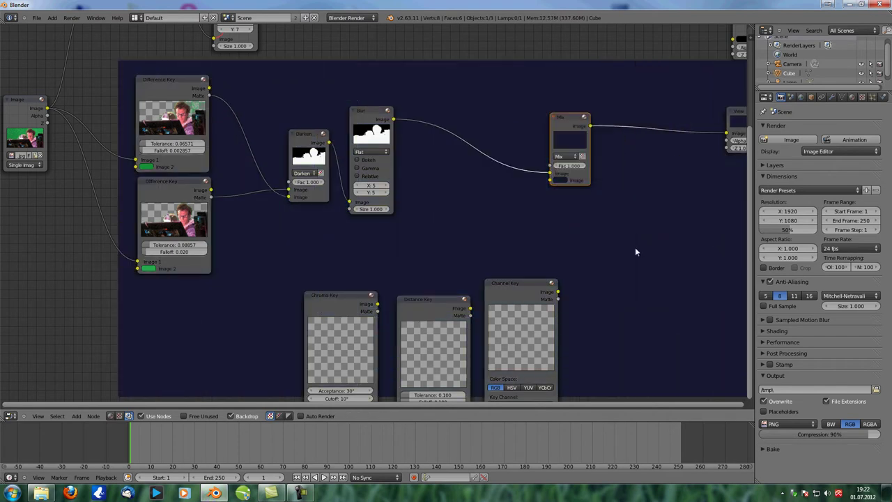
scroll(482, 235, down, 2)
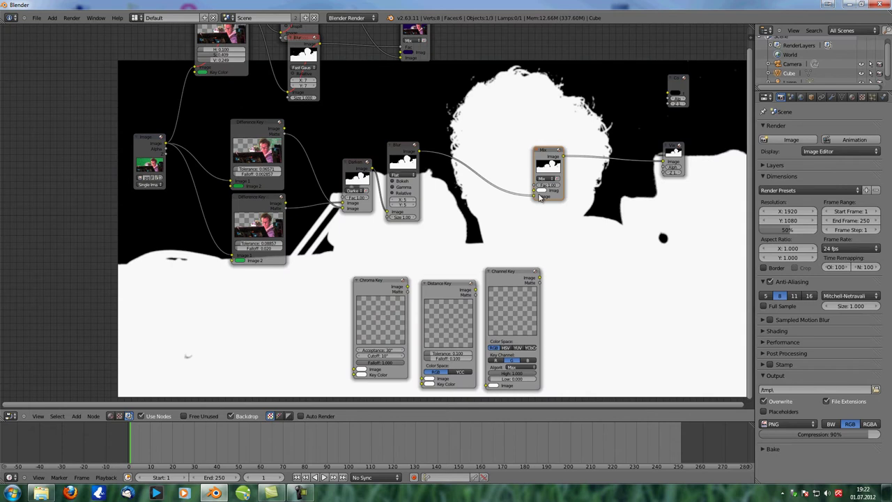
drag(536, 186, 534, 185)
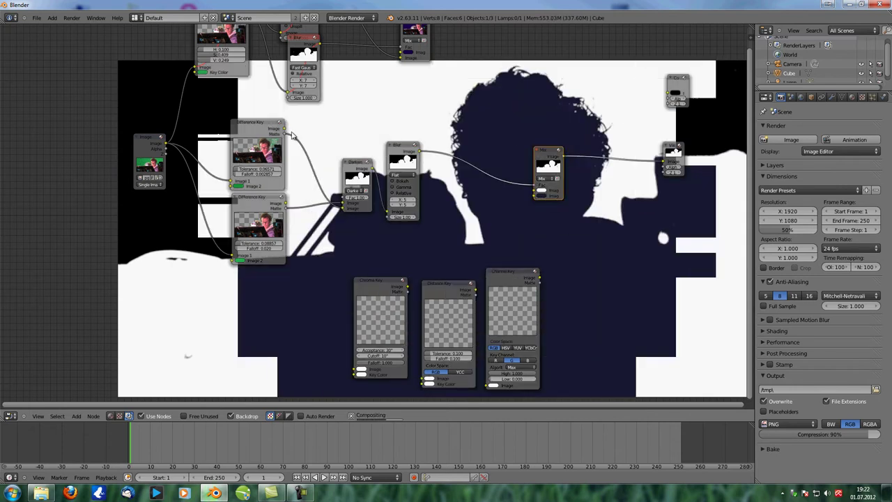
Step: Feed the original image into the Mix node's second Image input and rearrange the Image, Difference Key, Darken and Blur nodes to separate their links
drag(526, 223, 528, 197)
drag(154, 161, 170, 303)
drag(251, 123, 243, 110)
drag(248, 195, 239, 180)
drag(360, 169, 310, 154)
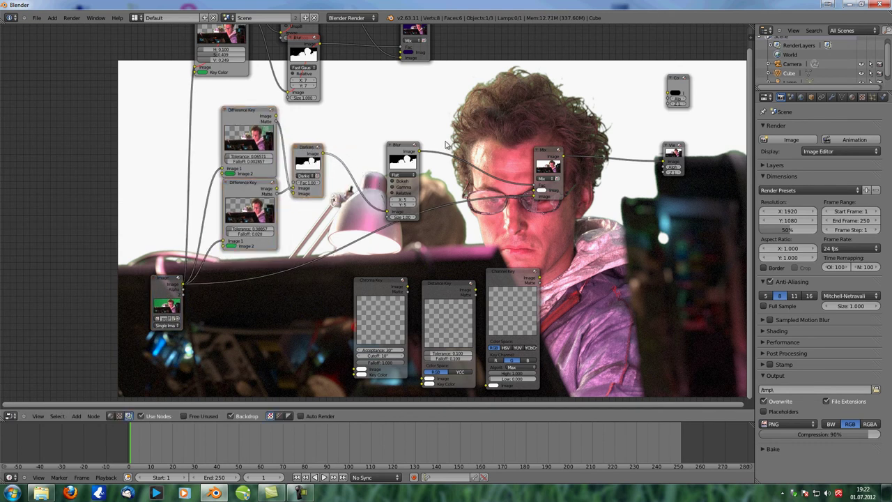
scroll(449, 209, up, 3)
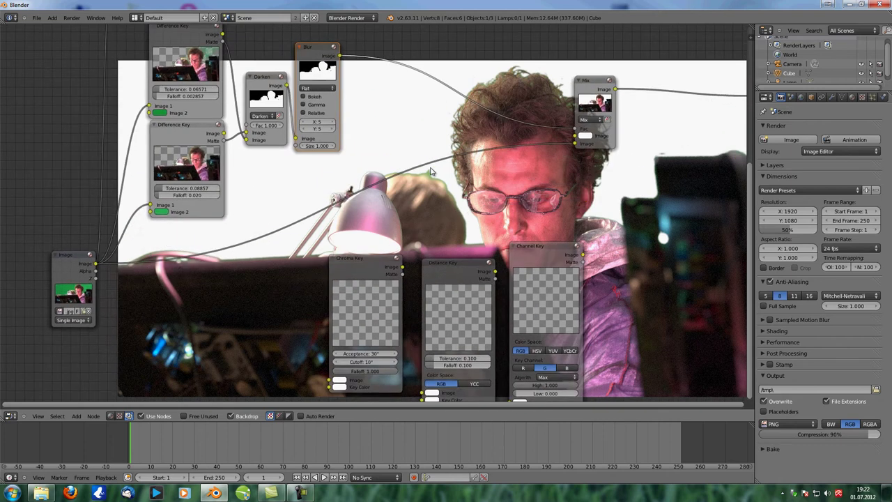
scroll(450, 209, down, 2)
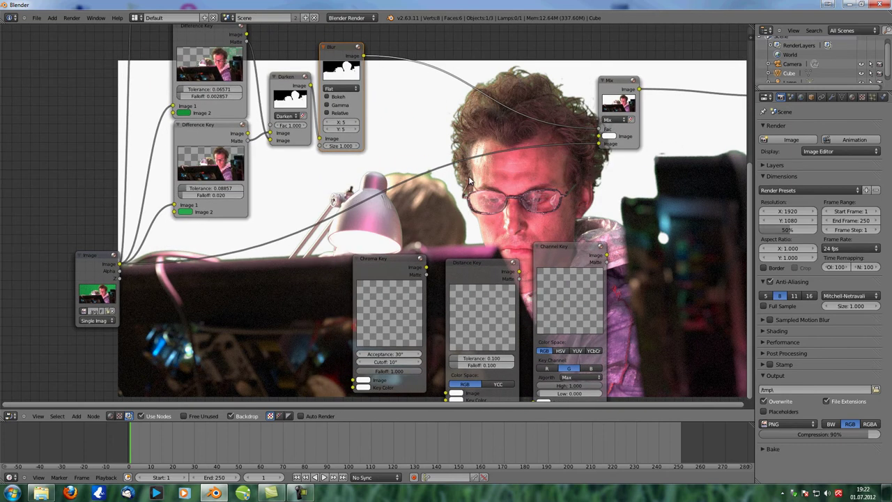
Step: Add a Color Spill node and insert it on the link between the original image and the Mix node
key(shift+a)
mouse_move(475, 203)
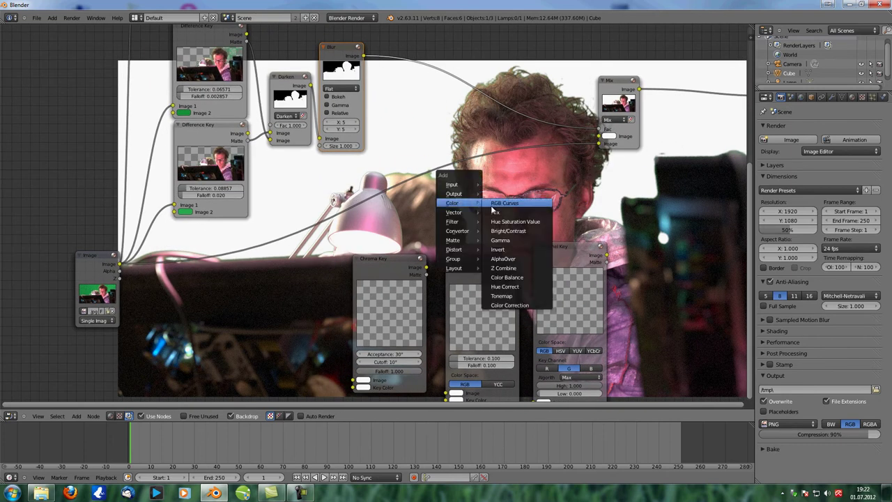
mouse_move(457, 242)
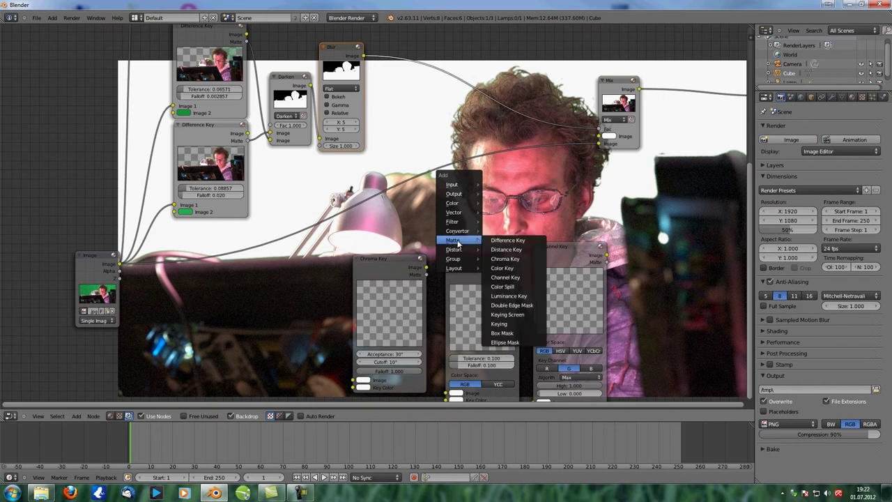
click(514, 286)
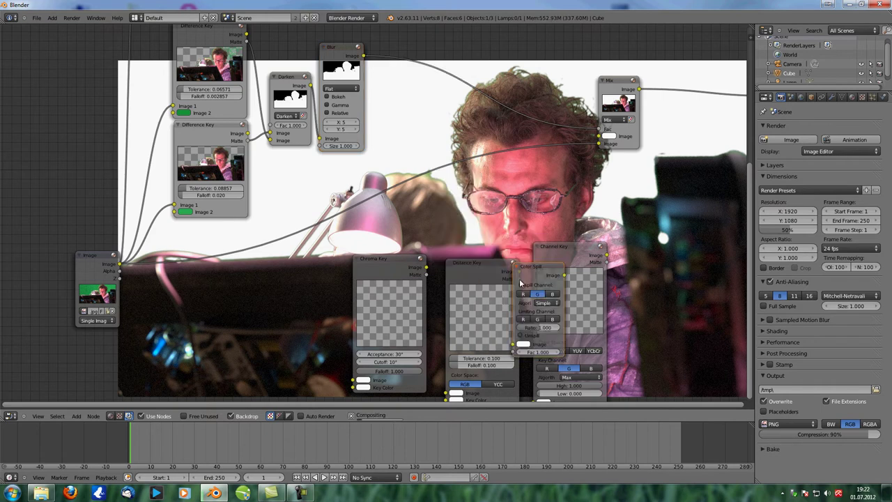
click(404, 109)
scroll(448, 196, up, 3)
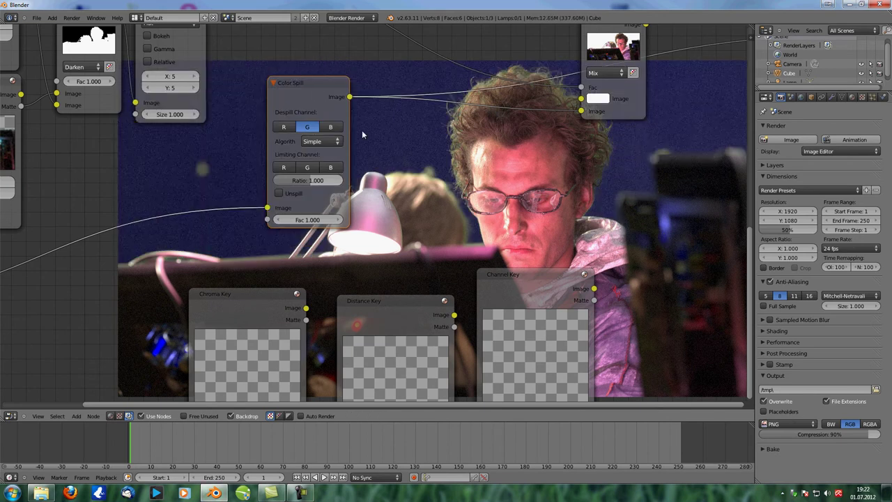
Step: Set the Color Spill node's limiting channel to G and its ratio to 1.057
scroll(361, 135, up, 2)
click(280, 152)
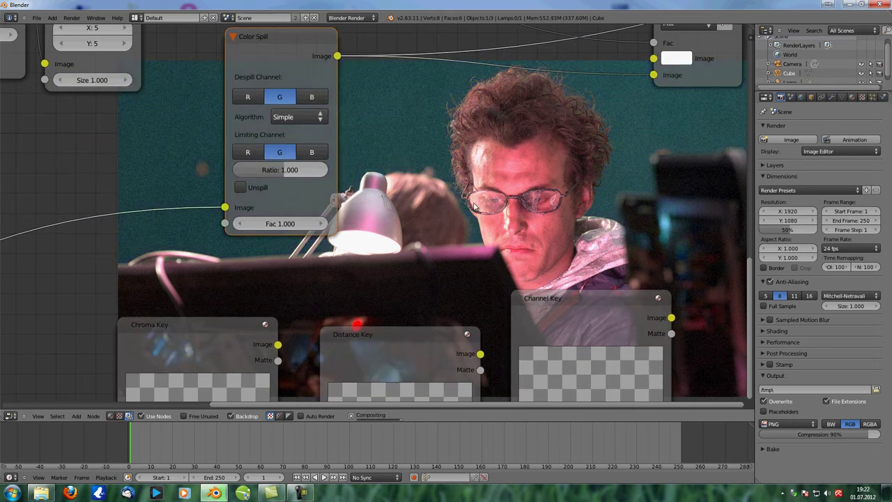
mouse_move(283, 173)
mouse_down()
mouse_move(237, 175)
mouse_move(343, 173)
mouse_move(285, 171)
mouse_up()
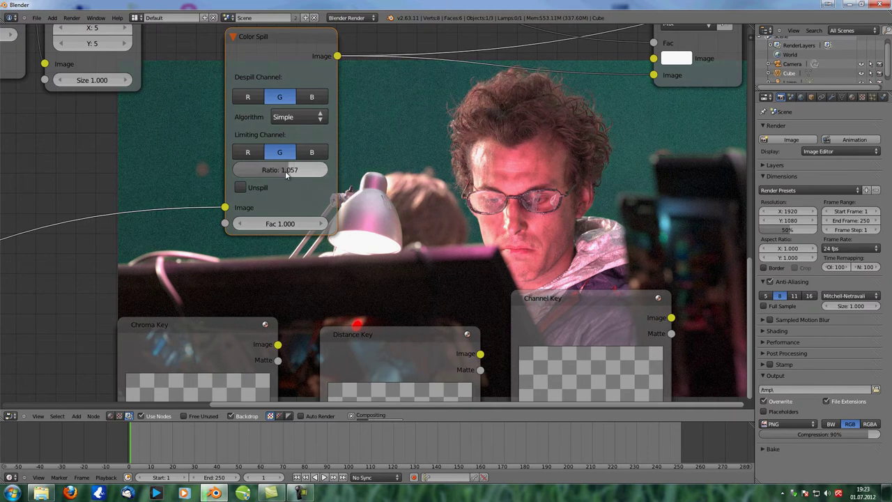
click(286, 173)
click(608, 201)
Step: Set the Mix node's background colour to a dark grey-blue, RGB about 0.040, 0.056, 0.088
scroll(603, 181, down, 2)
middle_drag(700, 29, 509, 112)
click(486, 57)
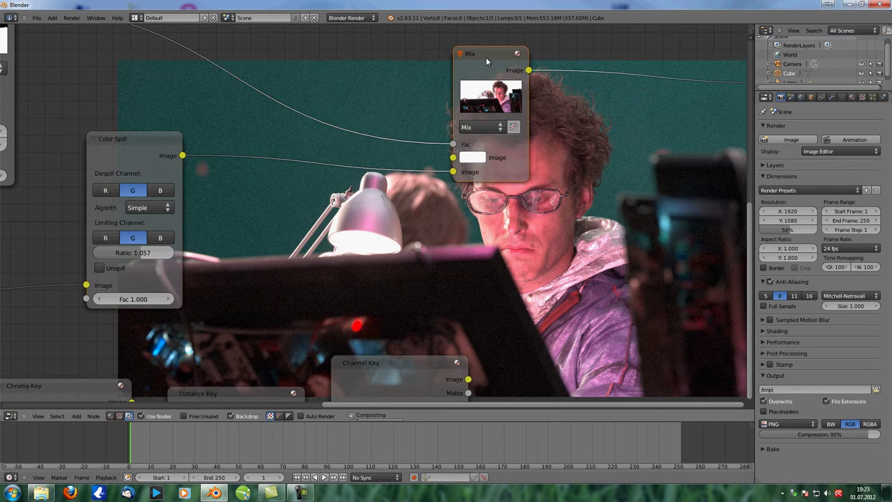
scroll(454, 217, down, 5)
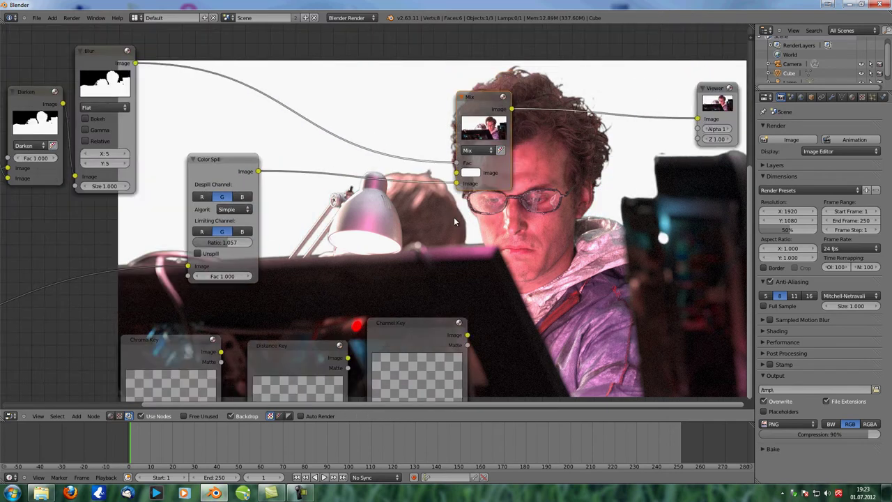
scroll(445, 211, up, 4)
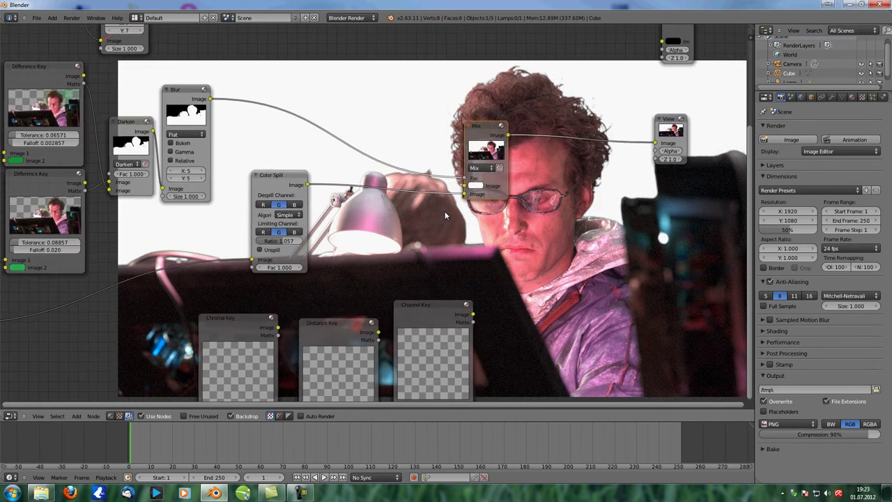
click(481, 181)
click(525, 63)
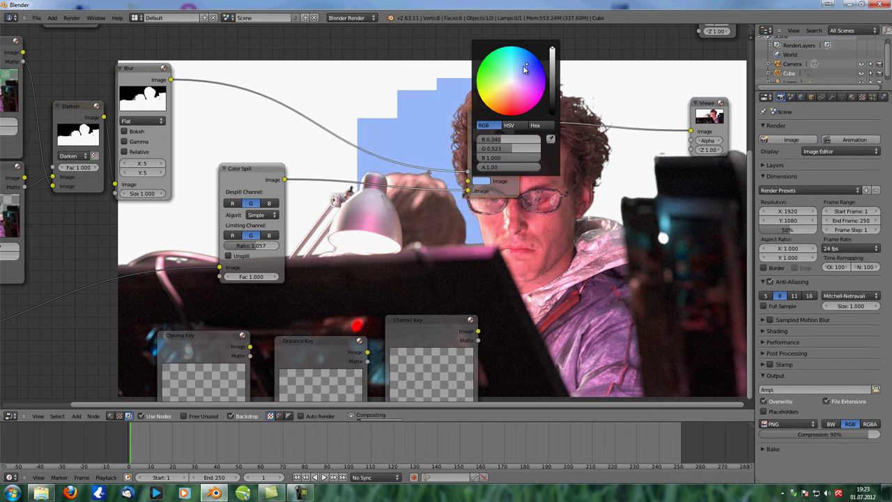
drag(553, 77, 555, 95)
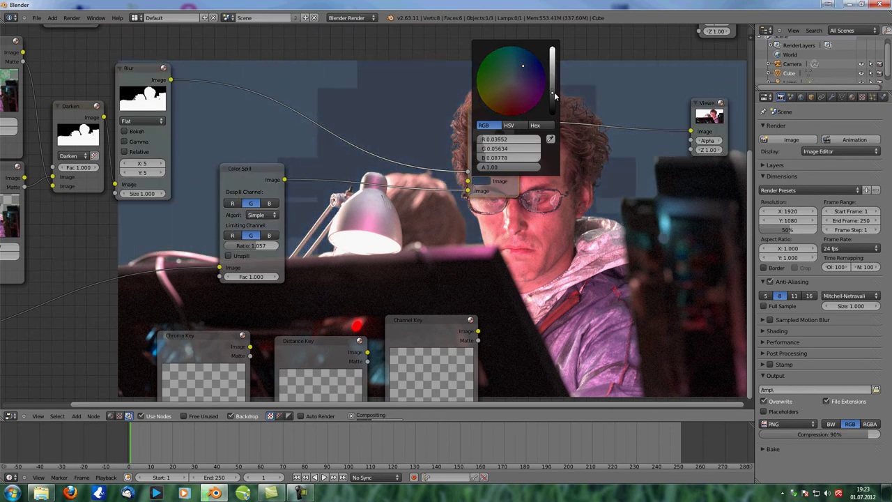
Step: Examine the despilled composite's edges against the new background and review the node setup
middle_drag(543, 225, 314, 203)
alt+middle_drag(547, 208, 400, 256)
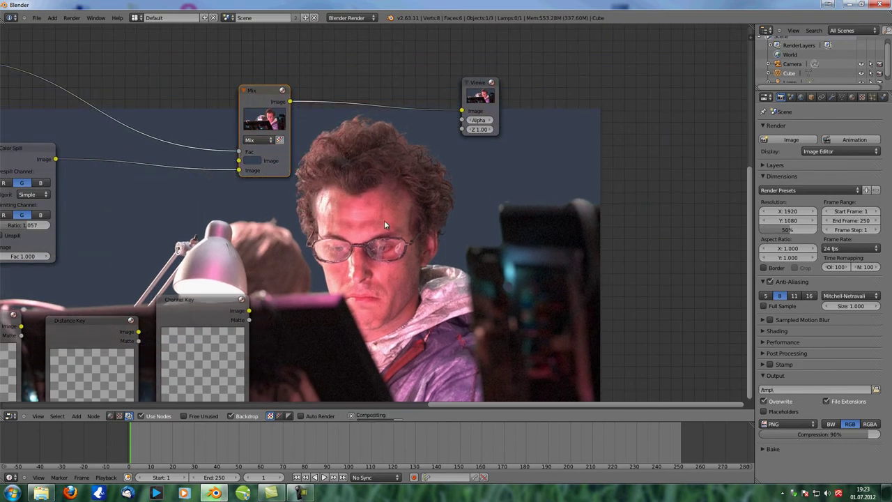
alt+middle_drag(328, 215, 568, 174)
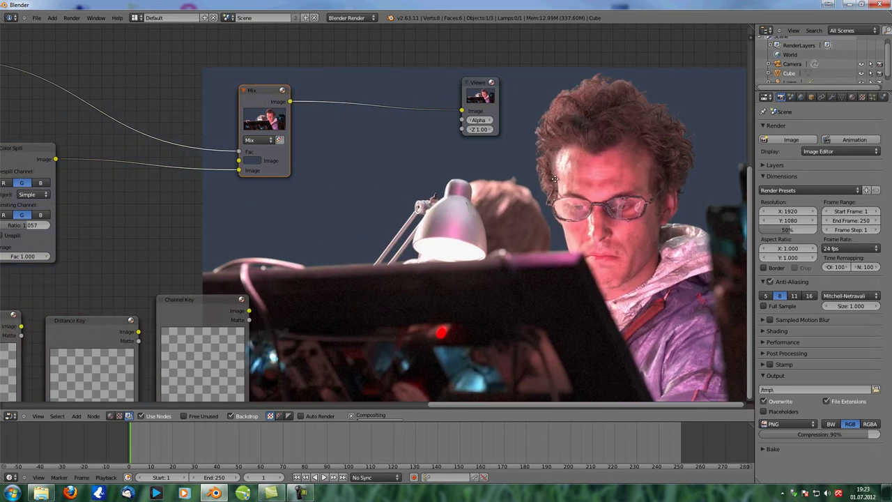
alt+scroll(446, 172, down, 1)
scroll(411, 171, down, 5)
middle_drag(281, 207, 472, 194)
scroll(648, 211, down, 6)
scroll(382, 200, up, 3)
Step: Reposition the Color Spill node slightly and move the Distance Key and Channel Key nodes down, away from the Chroma Key node
drag(382, 153, 366, 155)
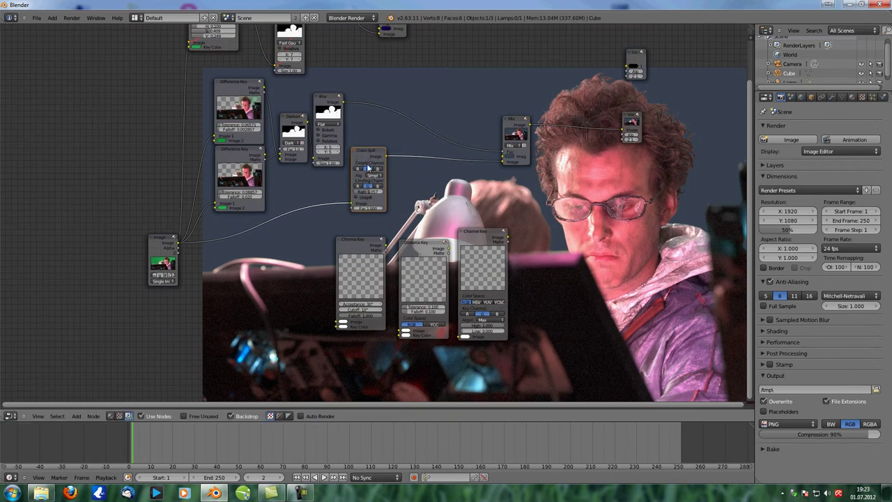
scroll(369, 167, down, 2)
scroll(380, 172, up, 4)
middle_drag(372, 235, 408, 168)
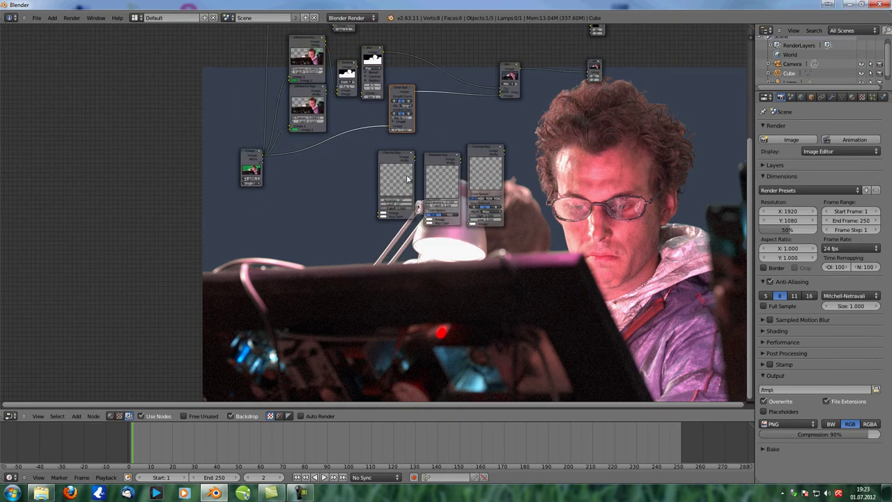
scroll(403, 177, up, 3)
drag(442, 175, 424, 312)
drag(512, 140, 513, 294)
scroll(448, 189, up, 4)
middle_drag(447, 186, 464, 157)
drag(402, 104, 411, 104)
scroll(434, 186, up, 1)
middle_drag(433, 186, 471, 222)
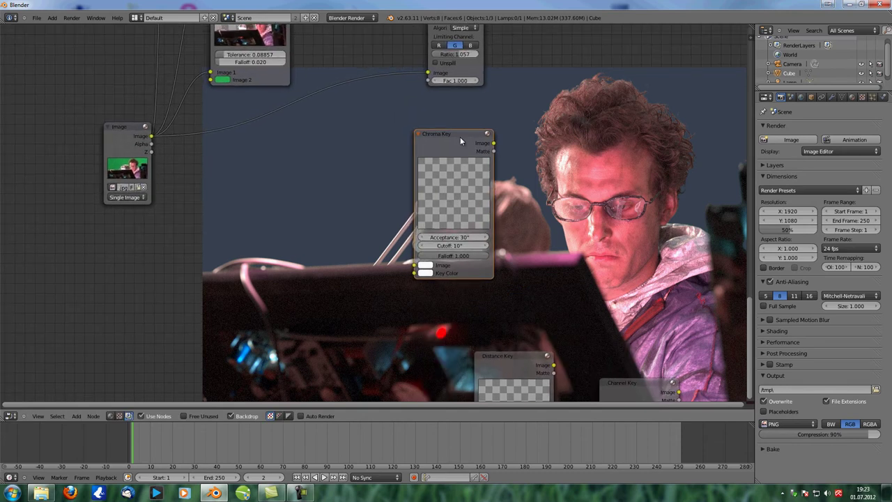
Step: Connect the original image to the Chroma Key node and send its Matte output to the Viewer
scroll(460, 136, down, 2)
drag(236, 138, 429, 235)
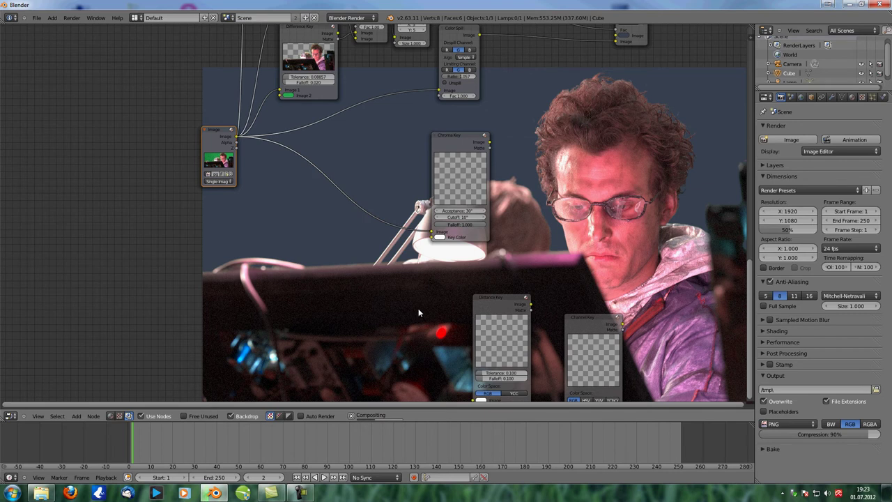
ctrl+shift+click(471, 145)
ctrl+shift+click(471, 144)
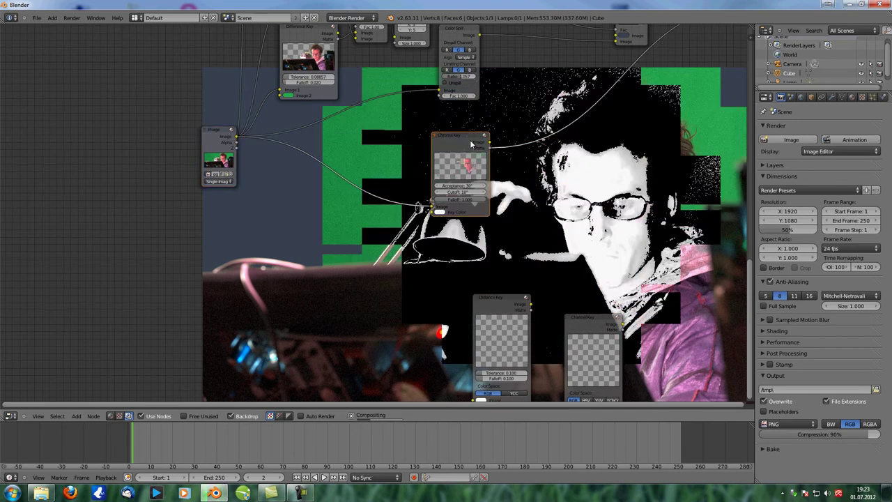
Step: Set the Chroma Key node's acceptance to 7.88° and its cutoff to 5.84°
scroll(438, 159, up, 2)
scroll(438, 160, up, 6)
mouse_move(439, 159)
middle_down()
mouse_move(453, 184)
mouse_move(445, 161)
middle_up()
drag(356, 185, 358, 206)
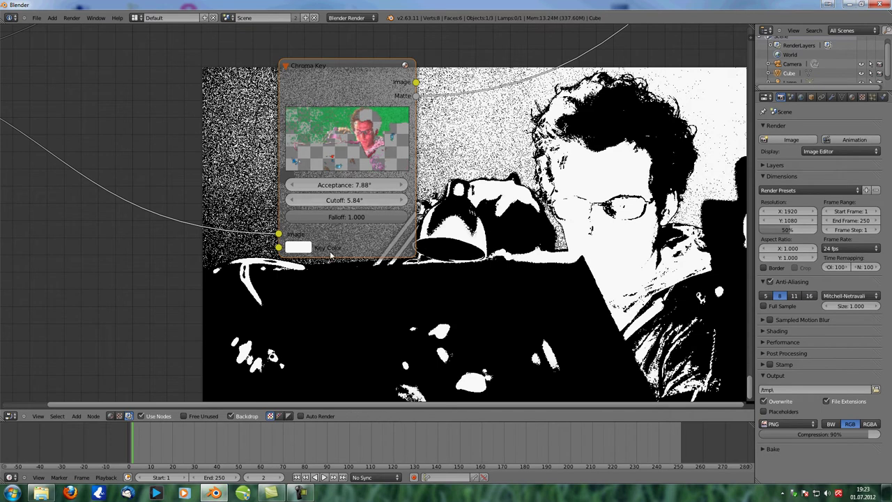
scroll(306, 260, down, 4)
middle_drag(209, 232, 374, 267)
scroll(374, 267, down, 1)
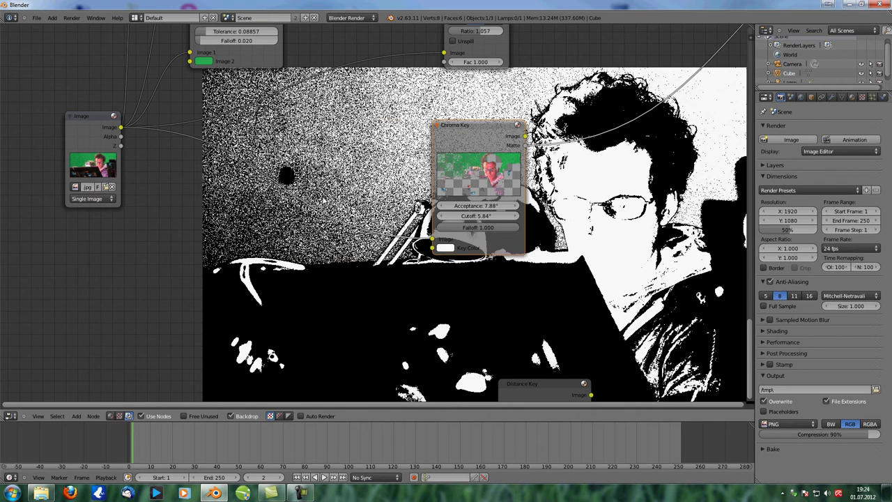
Step: Display the original image and sample its green backdrop as the Chroma Key node's key colour
mouse_move(467, 131)
mouse_down()
mouse_move(460, 126)
mouse_move(469, 148)
mouse_up()
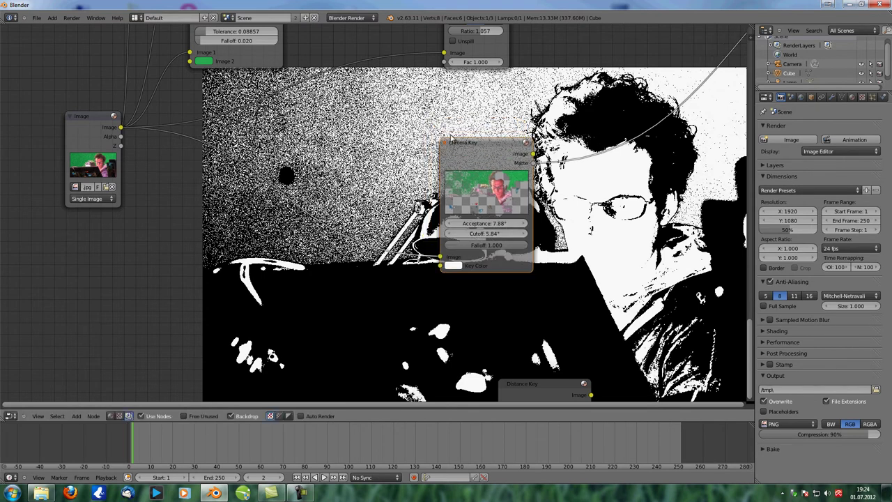
ctrl+shift+click(104, 133)
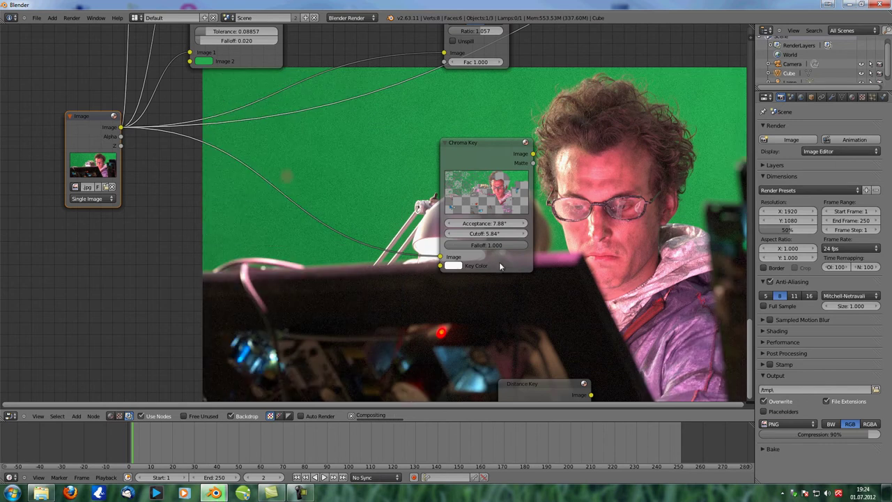
click(452, 266)
click(523, 224)
ctrl+shift+click(480, 145)
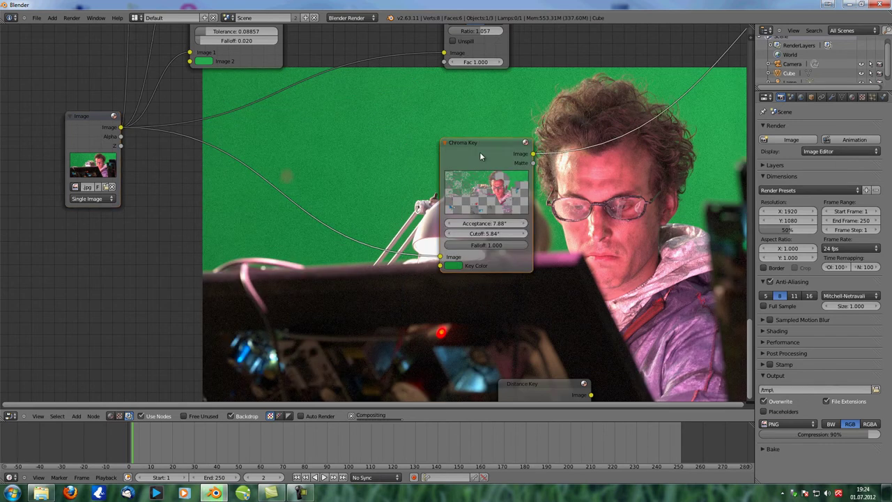
Step: Try darker and brighter versions of the Chroma Key node's green key colour while viewing its matte
click(459, 269)
scroll(494, 183, down, 8)
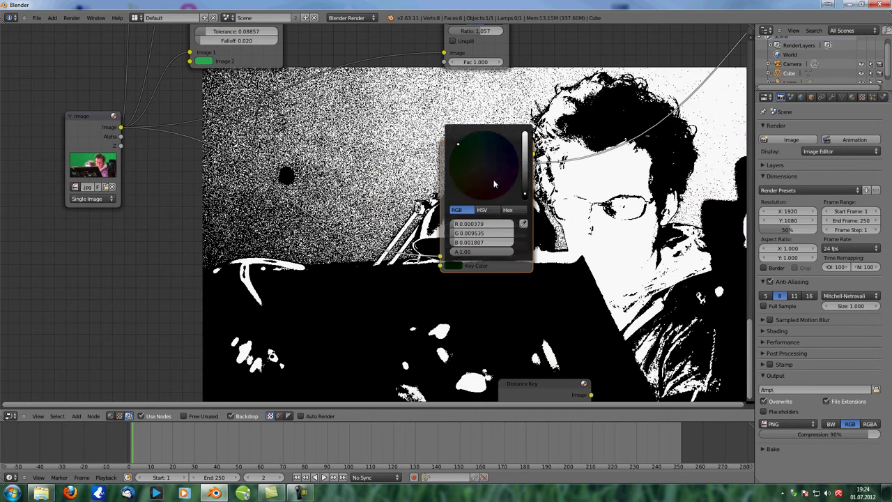
scroll(493, 183, up, 10)
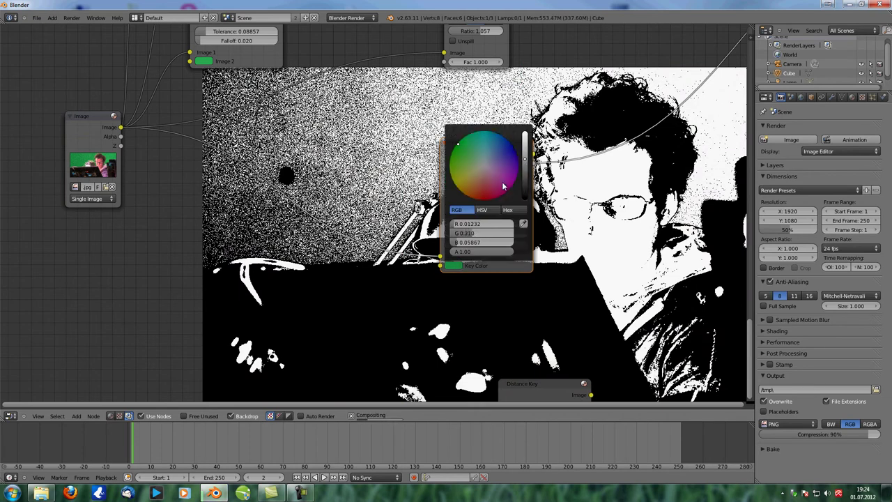
scroll(503, 186, up, 2)
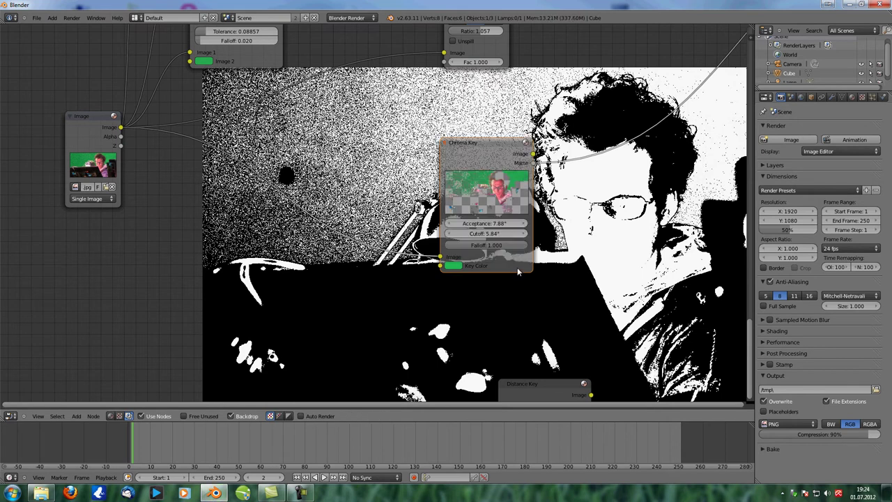
Step: Delete the Chroma Key node
drag(499, 140, 401, 145)
scroll(431, 154, down, 3)
middle_drag(431, 152, 384, 122)
drag(372, 120, 331, 161)
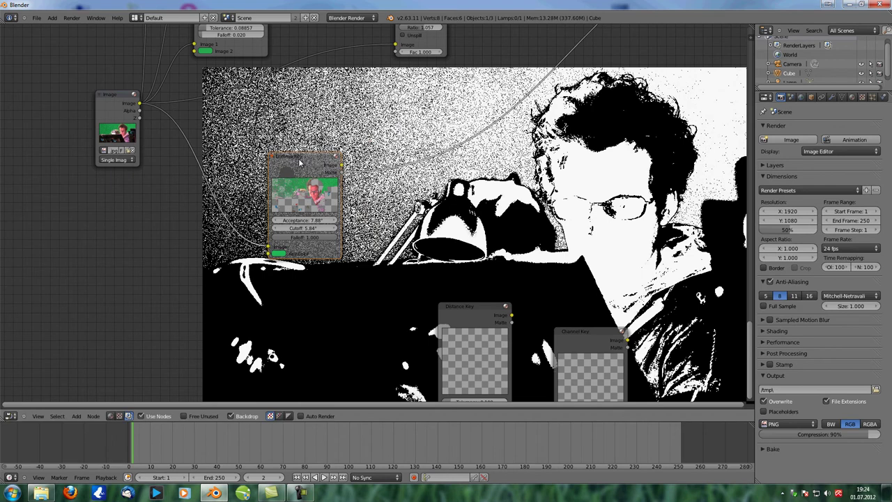
key(x)
Step: Move the Distance Key node up beneath the Color Spill node and connect the original image to its Image input
scroll(299, 162, down, 3)
middle_drag(299, 163, 310, 121)
scroll(309, 121, down, 2)
middle_drag(406, 186, 435, 194)
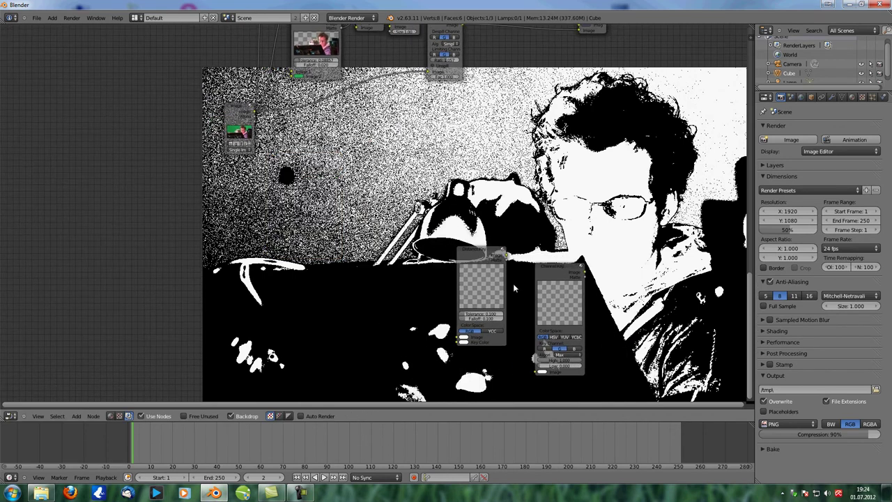
drag(480, 257, 438, 119)
scroll(485, 125, up, 5)
middle_drag(522, 141, 608, 255)
scroll(608, 257, down, 2)
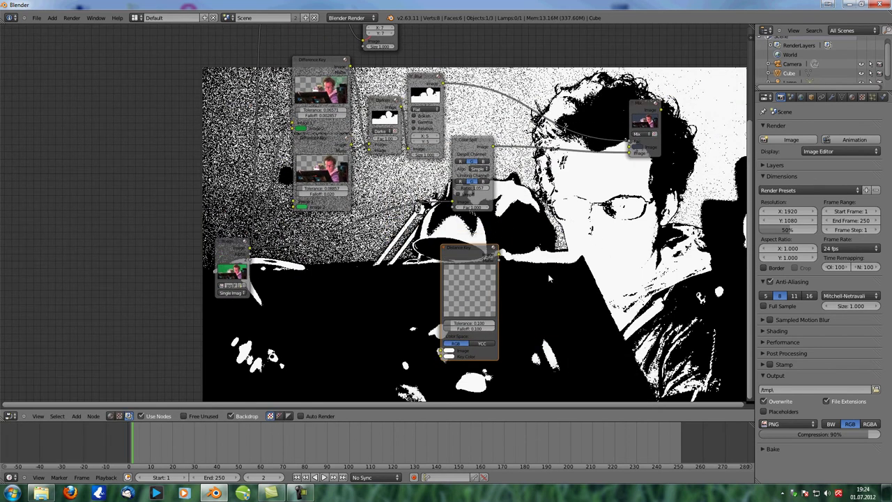
scroll(528, 218, up, 2)
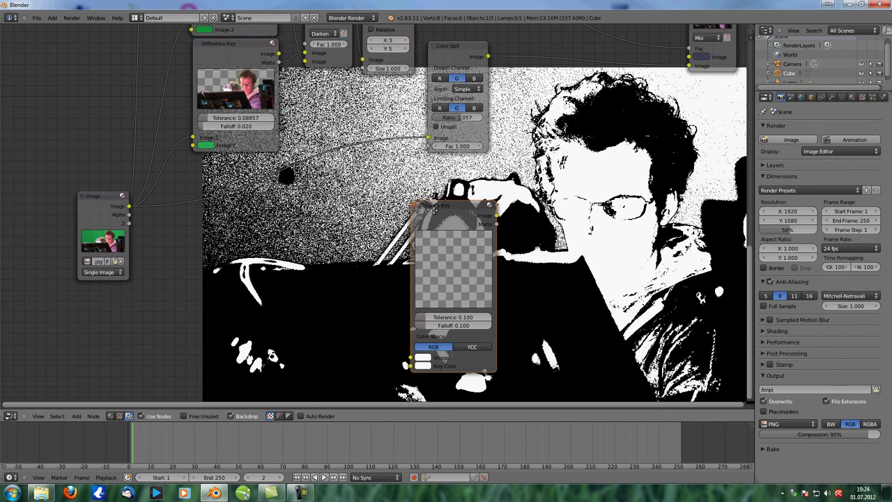
middle_drag(435, 211, 458, 214)
drag(374, 338, 434, 361)
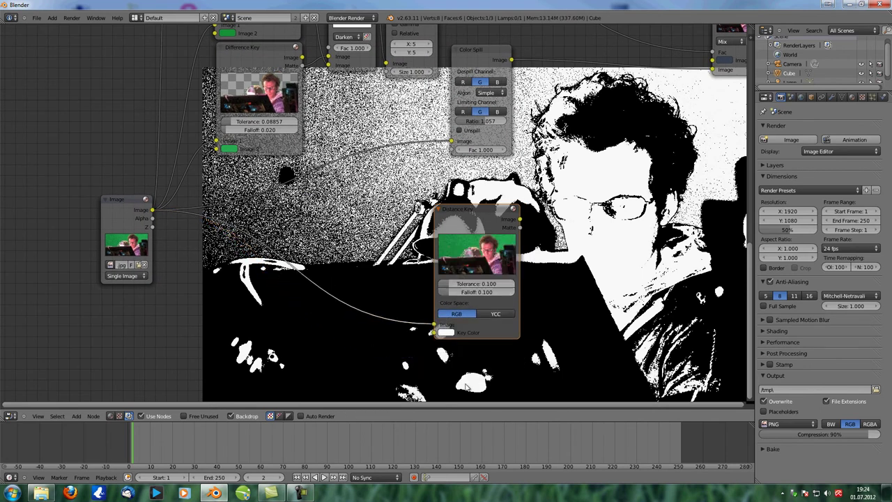
Step: Sample the footage's green backdrop as the Distance Key node's key colour
click(446, 332)
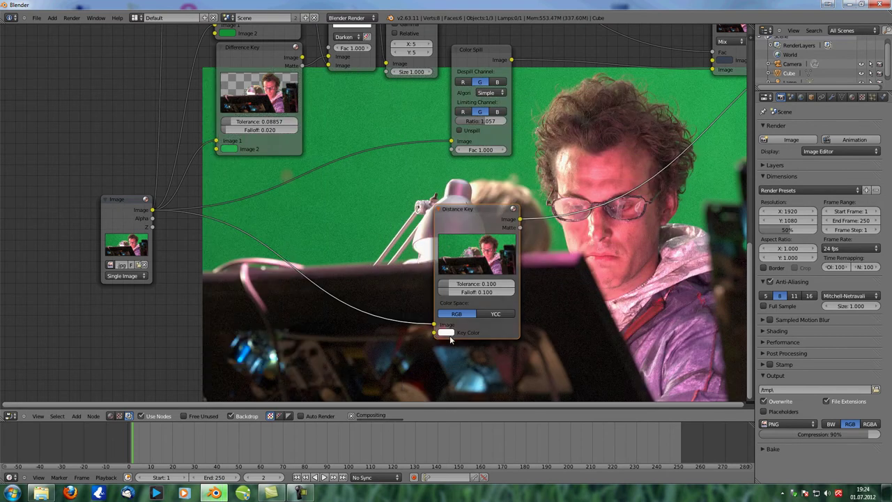
click(449, 333)
click(509, 293)
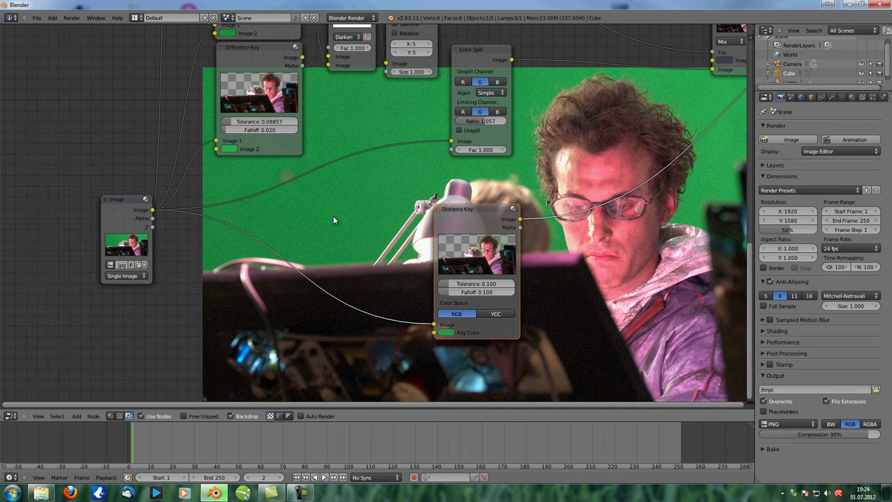
Step: Send the Distance Key's Matte output to the Viewer and reposition the backdrop to examine the matte
ctrl+shift+click(491, 210)
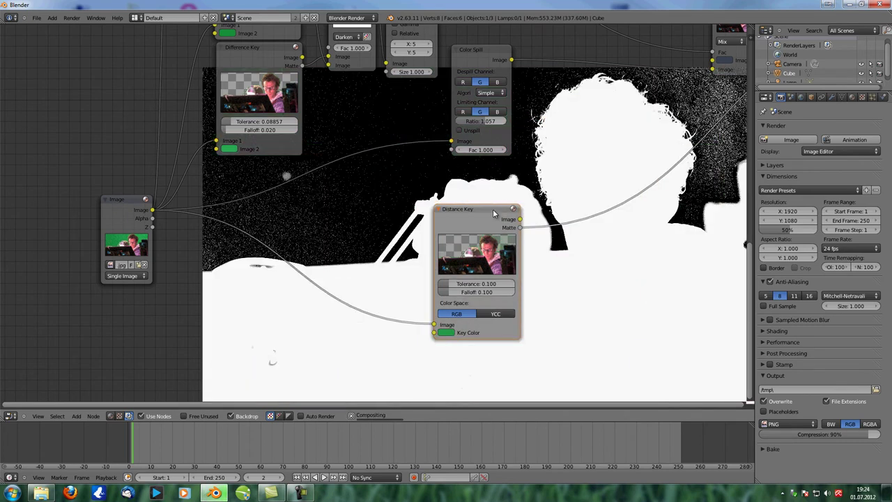
middle_drag(597, 270, 452, 219)
alt+middle_drag(584, 249, 542, 243)
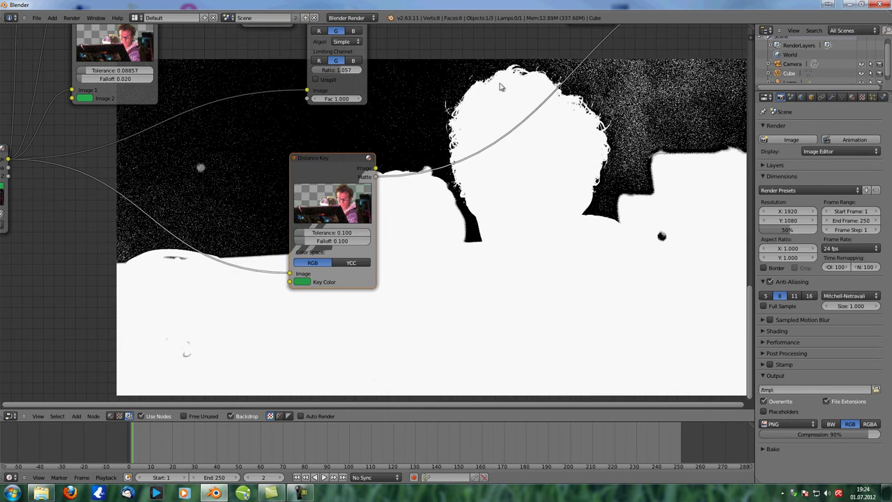
Step: Raise the Distance Key node's tolerance to 0.157 to clear the noise from the backdrop's matte
scroll(362, 243, up, 5)
middle_drag(399, 272, 420, 276)
drag(327, 231, 331, 234)
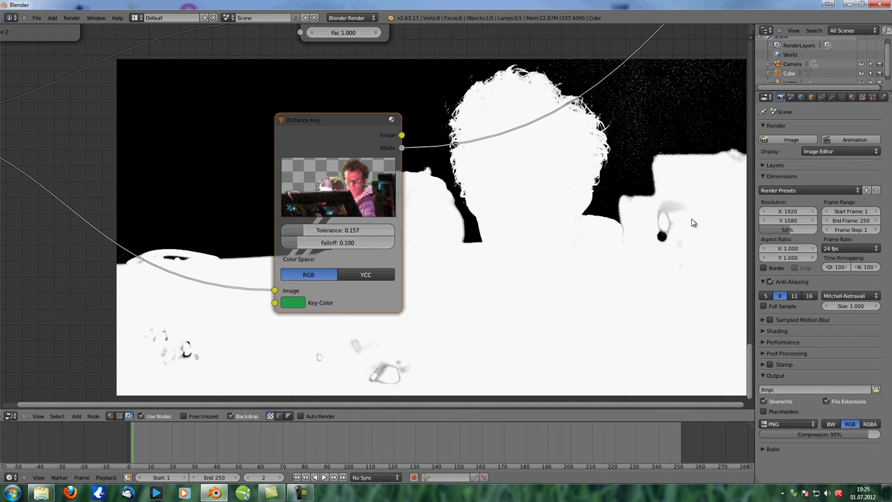
middle_drag(490, 301, 454, 238)
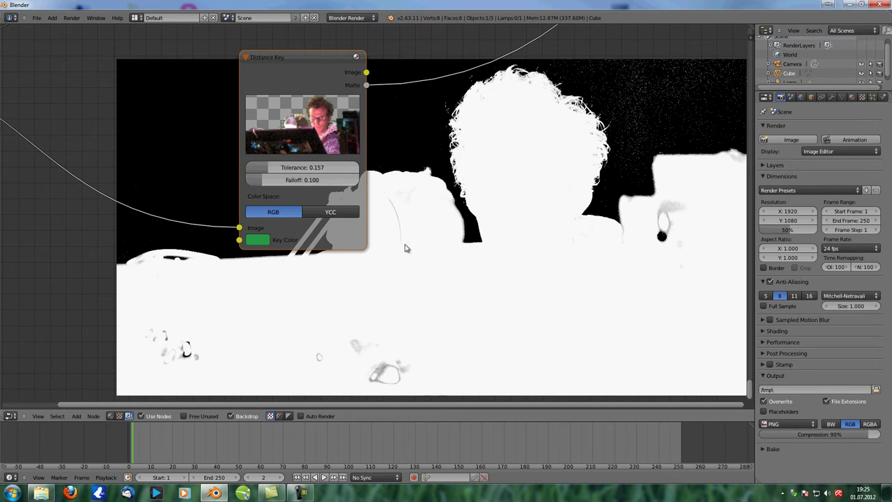
Step: Set the Distance Key node's tolerance to 0.197 and its falloff to 0.01429
scroll(339, 265, up, 4)
middle_drag(388, 263, 419, 262)
scroll(412, 327, down, 3)
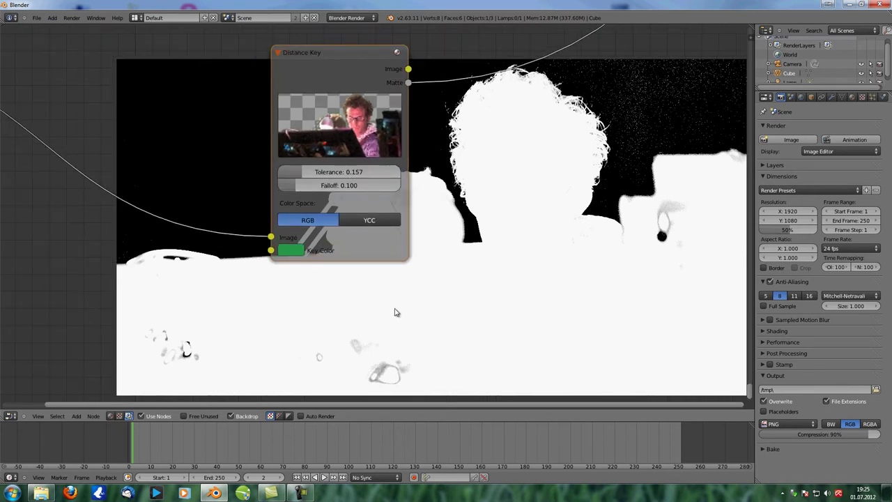
scroll(341, 256, up, 1)
drag(337, 181, 292, 181)
click(335, 180)
text(0.06)
key(Return)
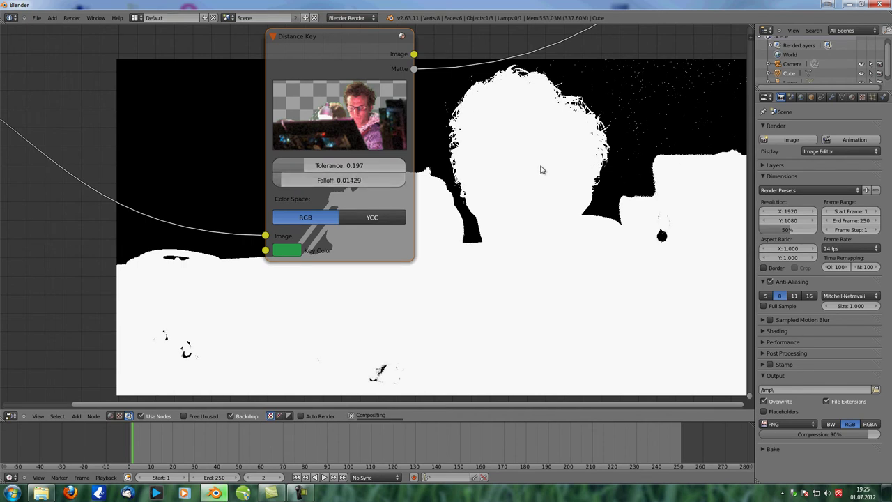
Step: Lower the Distance Key node's tolerance to 0.163
scroll(538, 185, down, 4)
scroll(516, 203, down, 2)
middle_drag(543, 194, 553, 299)
scroll(553, 300, down, 2)
scroll(550, 305, up, 4)
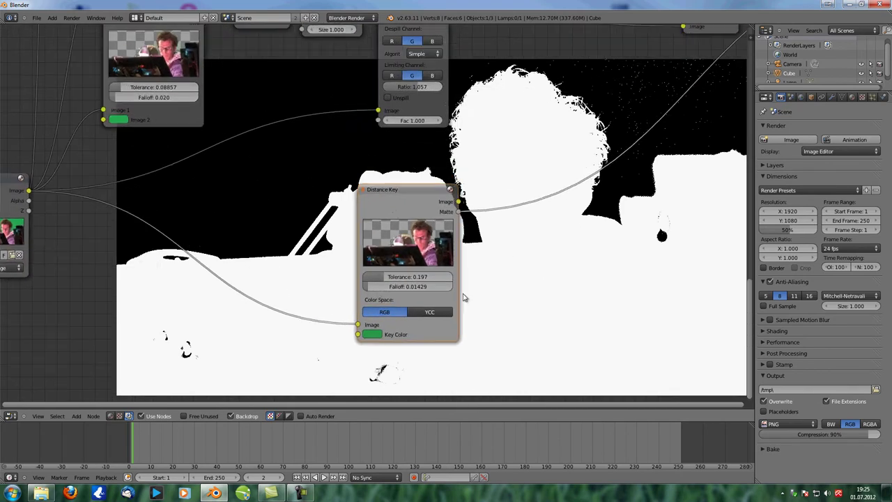
drag(392, 278, 383, 278)
scroll(484, 197, down, 2)
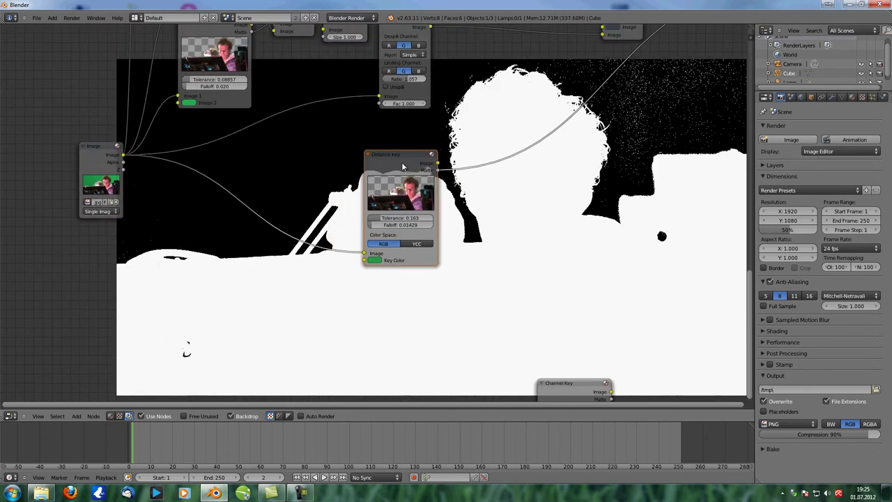
Step: Duplicate the Distance Key node beneath the original and connect the source footage to the copy's Image input
key(shift+d)
click(408, 286)
middle_drag(166, 163, 112, 102)
drag(215, 227, 311, 349)
Step: Show the duplicated Distance Key's image output and sample the green backdrop near the dark monitor as its key colour
ctrl+shift+click(375, 235)
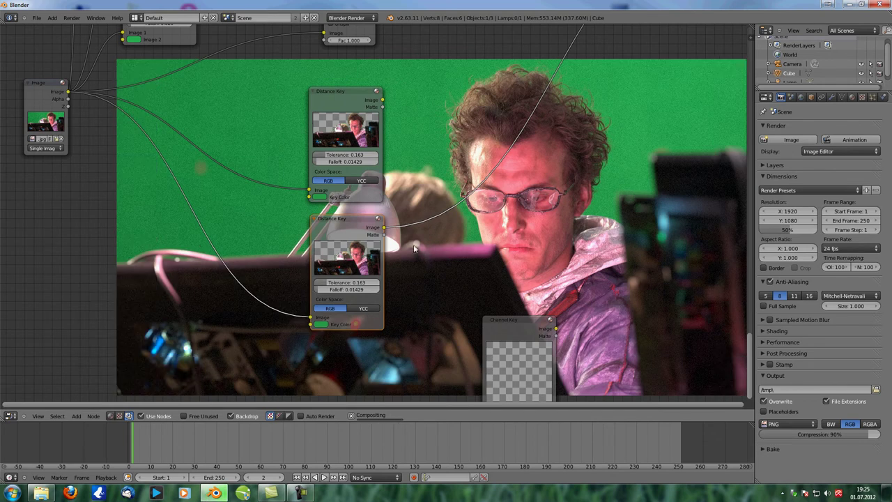
click(320, 325)
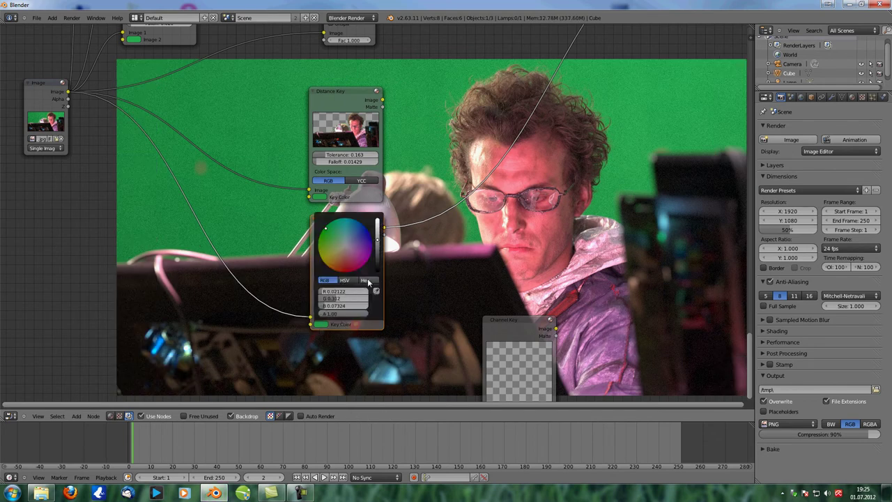
click(377, 288)
click(676, 108)
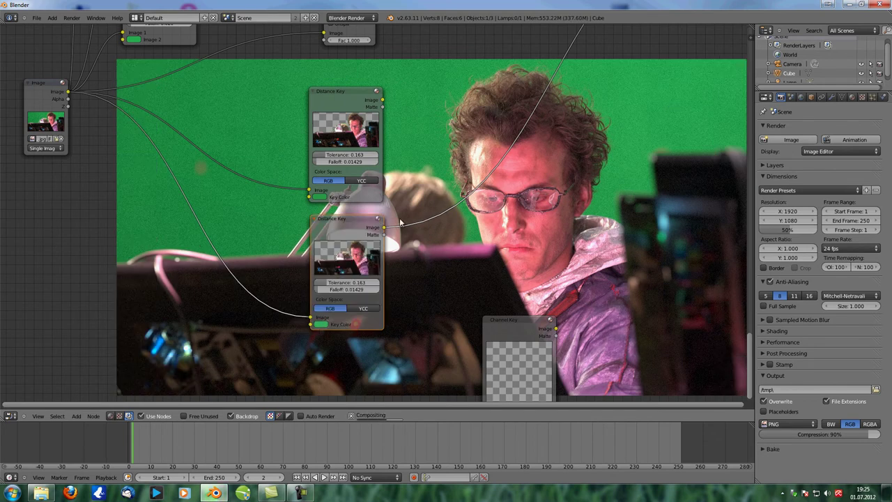
Step: Send the second Distance Key's Matte output to the Viewer and set its tolerance to 0.203
ctrl+shift+click(351, 225)
scroll(351, 225, up, 3)
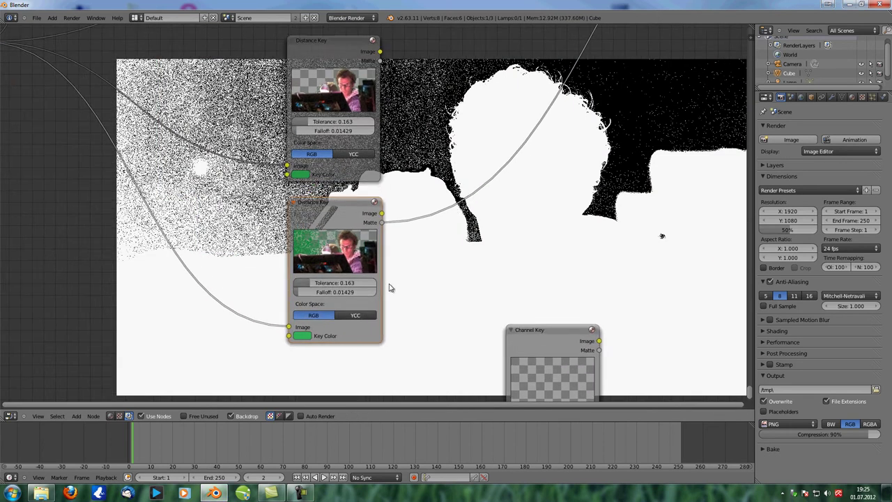
drag(299, 268, 305, 269)
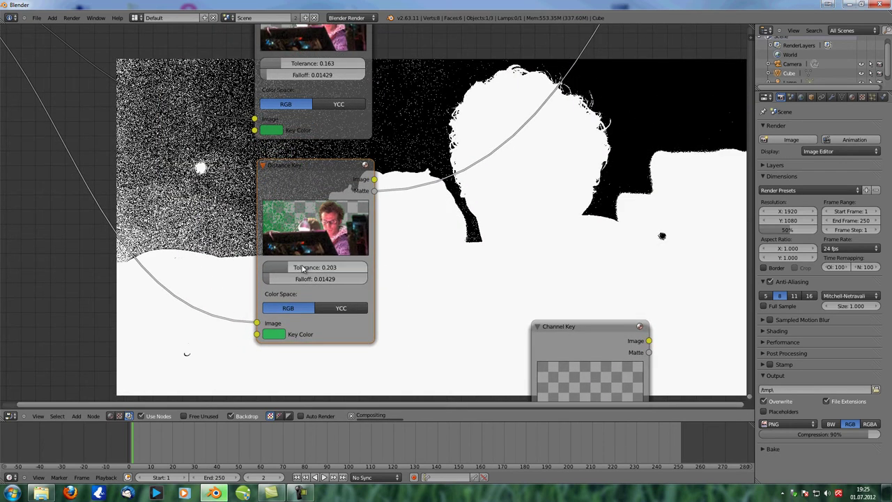
Step: Add a Mix node on the link between the second Distance Key's matte and the Viewer, with its blend mode set to Darken
scroll(418, 271, down, 2)
key(shift+a)
mouse_move(446, 163)
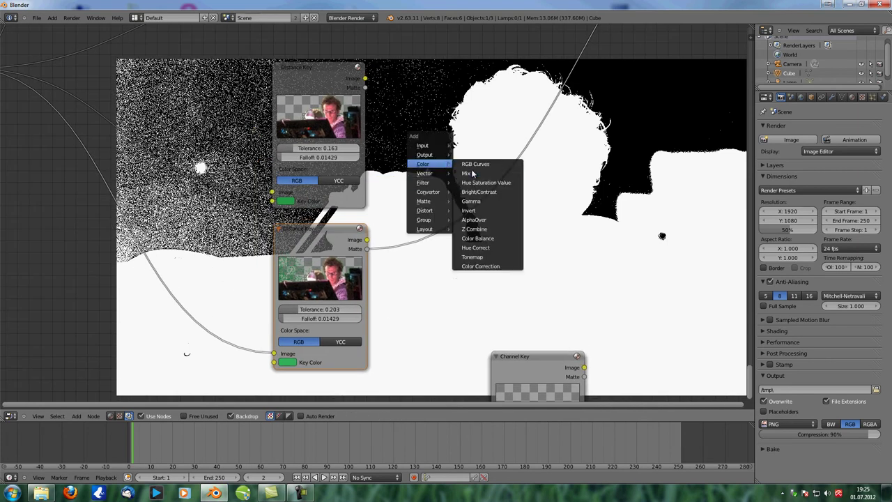
click(472, 173)
click(477, 186)
click(479, 199)
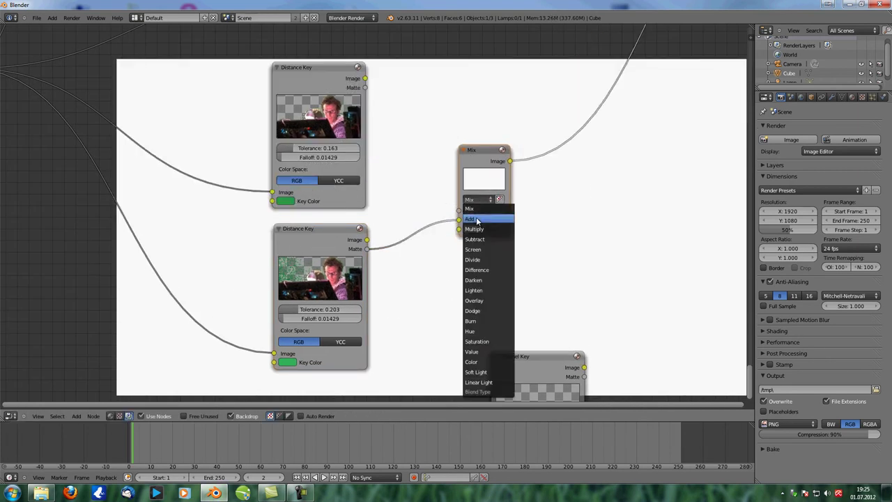
click(485, 280)
Step: Connect the first Distance Key's Matte output to the Darken node's free Image input to combine both mattes
drag(365, 87, 459, 229)
middle_drag(458, 234, 183, 195)
scroll(617, 183, down, 4)
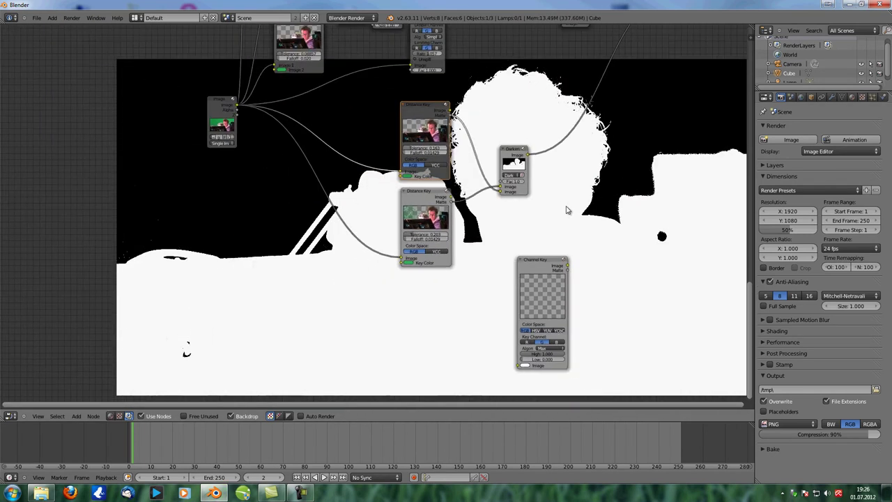
middle_drag(418, 148, 427, 193)
middle_drag(269, 254, 148, 158)
scroll(149, 157, up, 5)
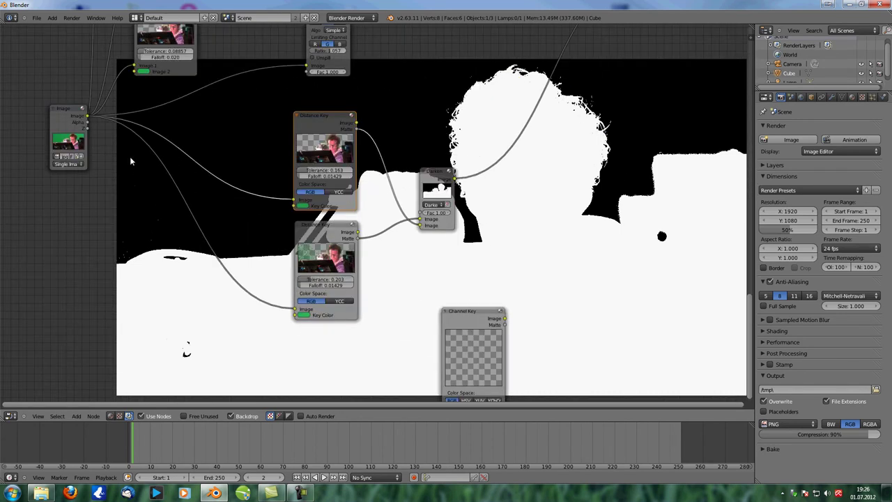
Step: Compare the original footage with the Darken node's combined matte in the Viewer
ctrl+shift+click(73, 117)
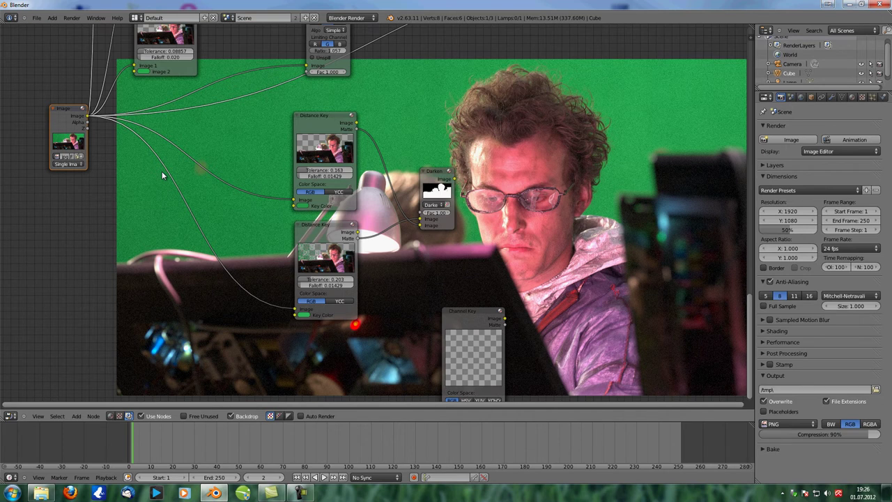
ctrl+shift+click(448, 172)
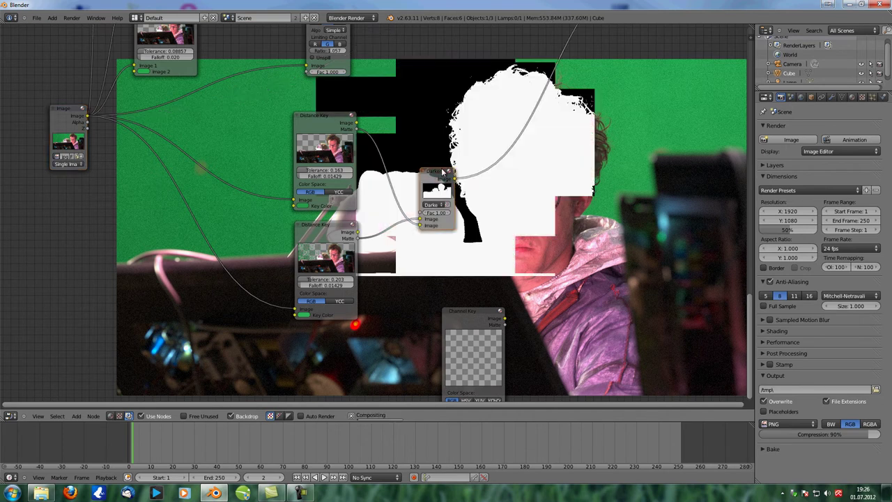
middle_drag(362, 173, 318, 123)
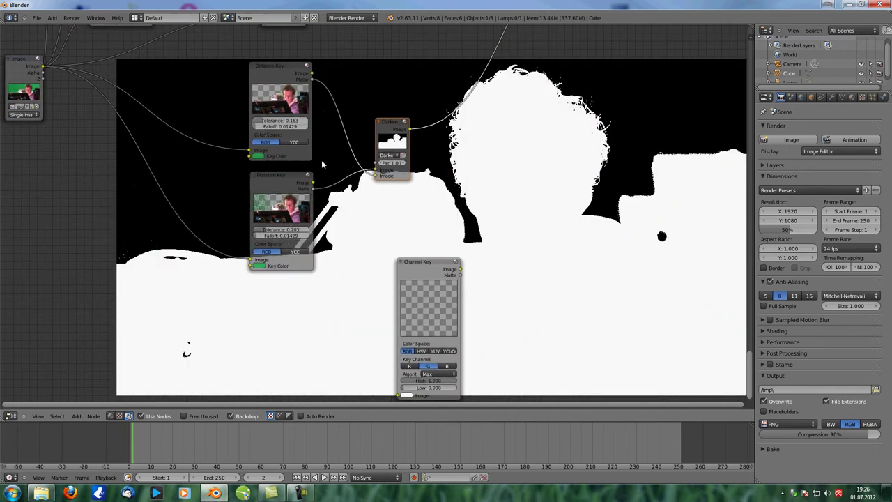
Step: Move the Channel Key node beneath the second Distance Key node
scroll(321, 159, down, 2)
drag(389, 226, 300, 258)
scroll(334, 258, up, 3)
middle_drag(335, 259, 425, 282)
scroll(354, 254, up, 2)
scroll(446, 268, down, 5)
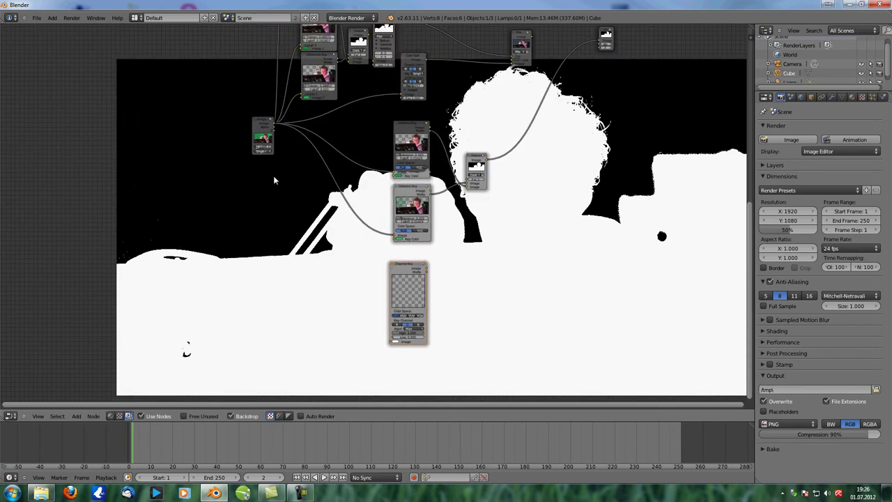
Step: Move the source Image node down level with the Channel Key and connect its Image output to the Channel Key's Image input
drag(260, 125, 196, 261)
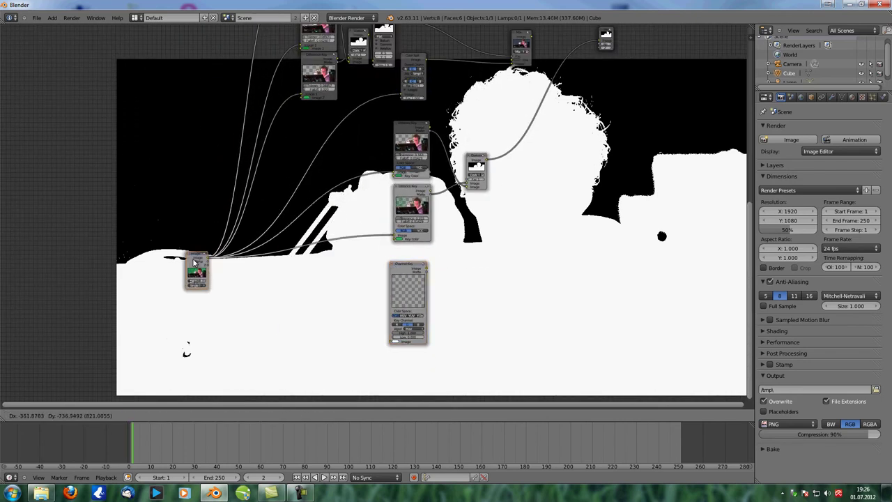
middle_drag(337, 256, 268, 189)
scroll(338, 209, up, 4)
scroll(340, 210, down, 1)
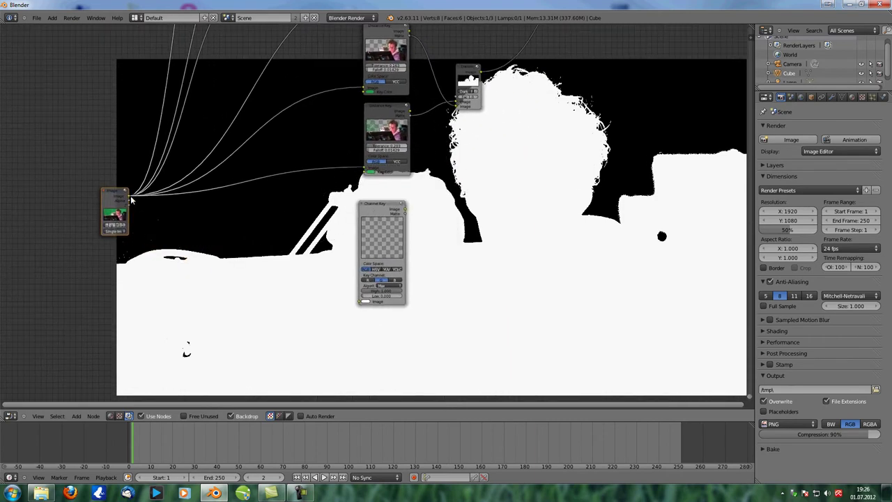
drag(128, 197, 359, 301)
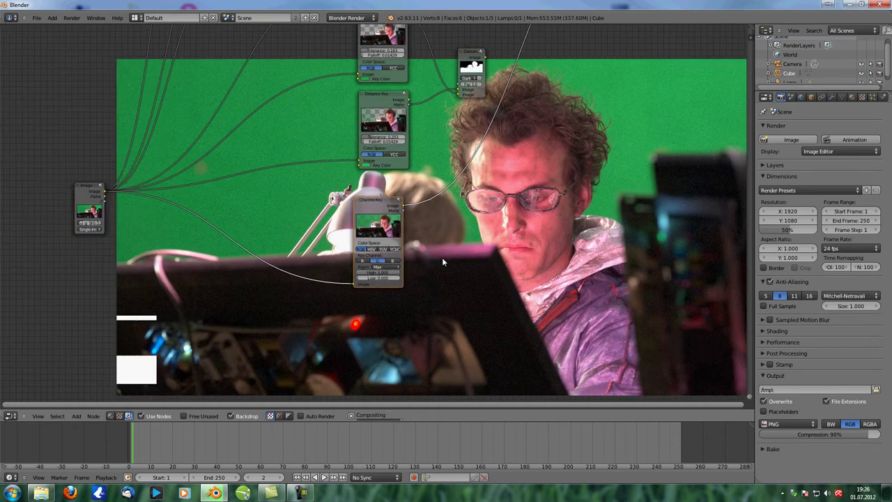
Step: Use G as the Channel Key's key channel and send its Matte output to the Viewer
scroll(442, 257, up, 2)
scroll(385, 275, up, 4)
middle_drag(477, 241, 376, 243)
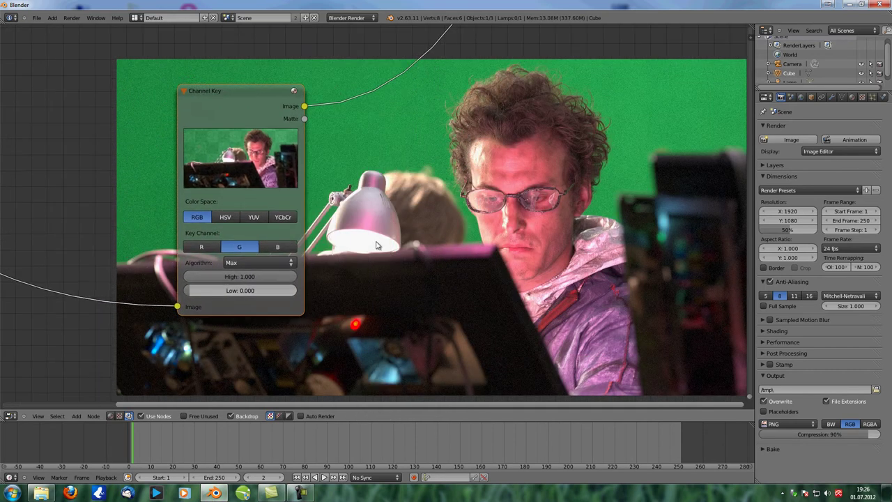
middle_drag(369, 202, 442, 203)
click(311, 251)
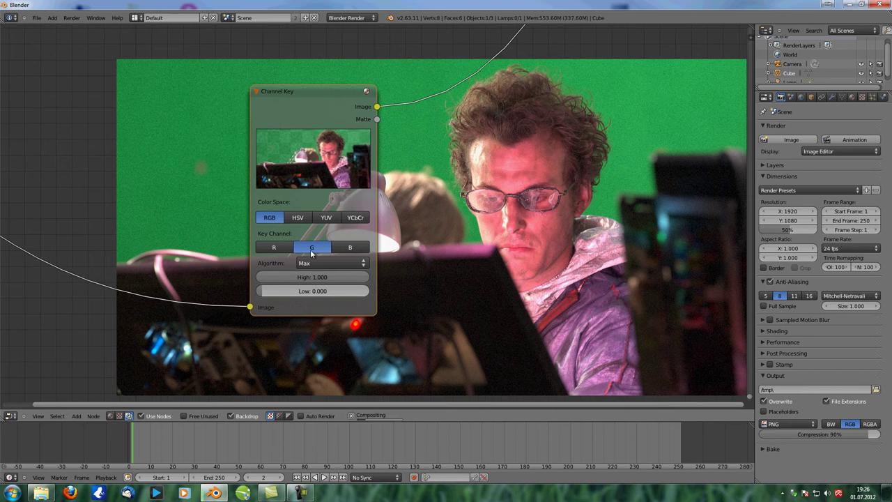
ctrl+shift+click(342, 117)
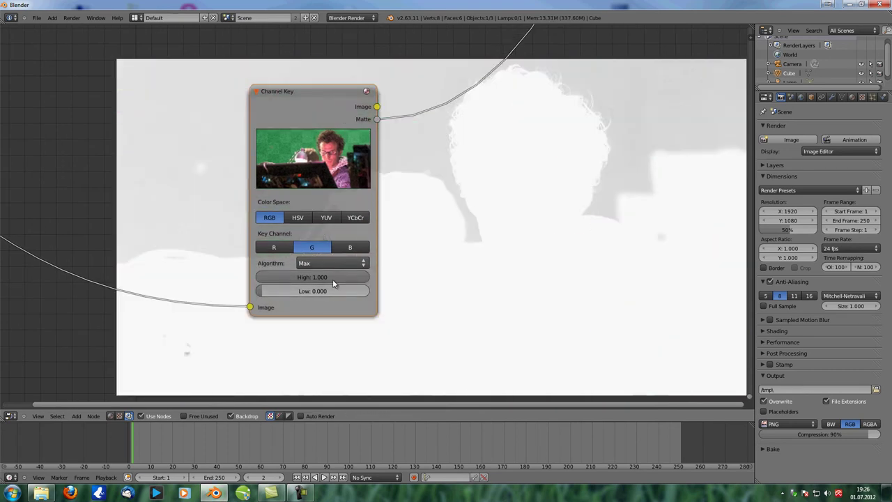
Step: Move the Channel Key node aside to uncover the matte and set its Low value to 0.846
drag(286, 290, 357, 295)
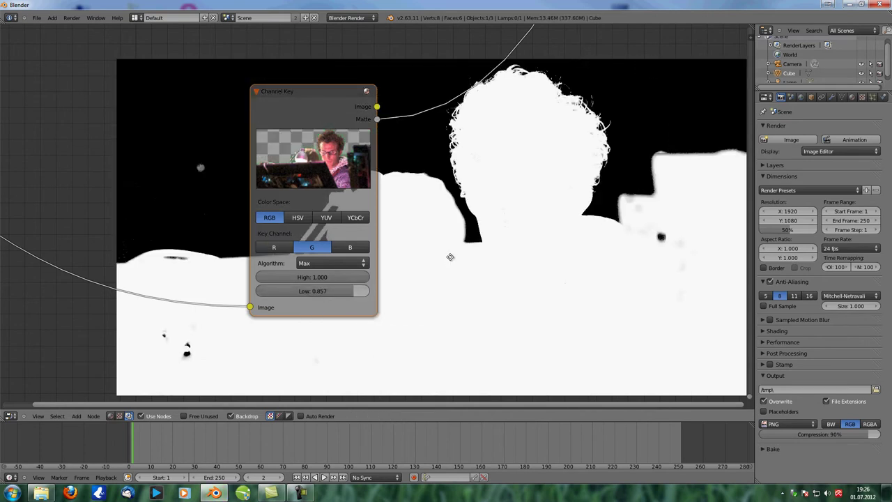
key(g)
click(366, 249)
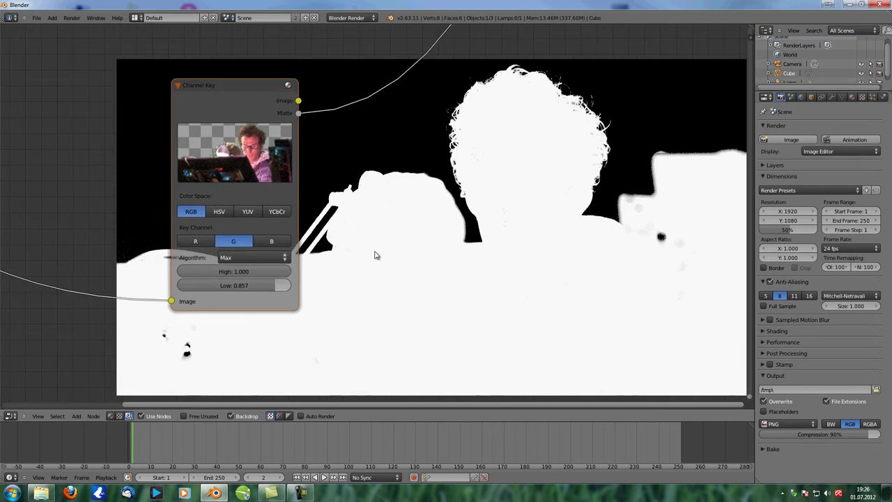
drag(279, 287, 275, 287)
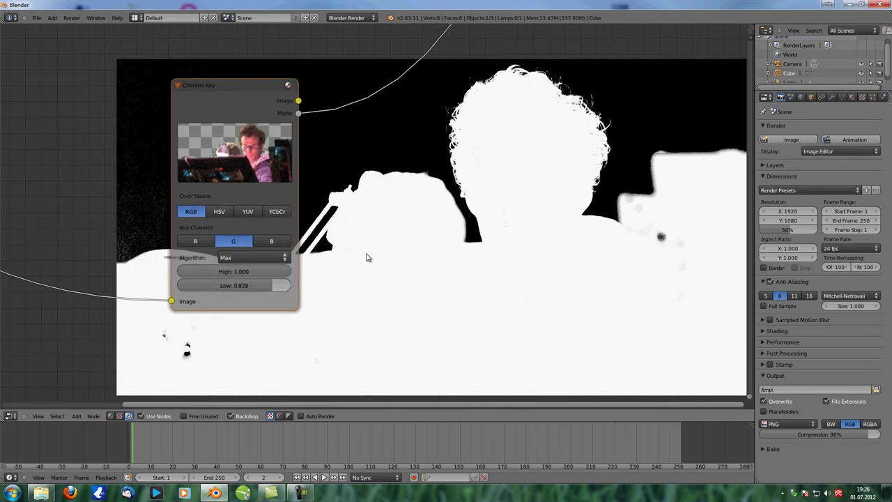
ctrl+scroll(365, 254, up, 1)
drag(294, 286, 305, 290)
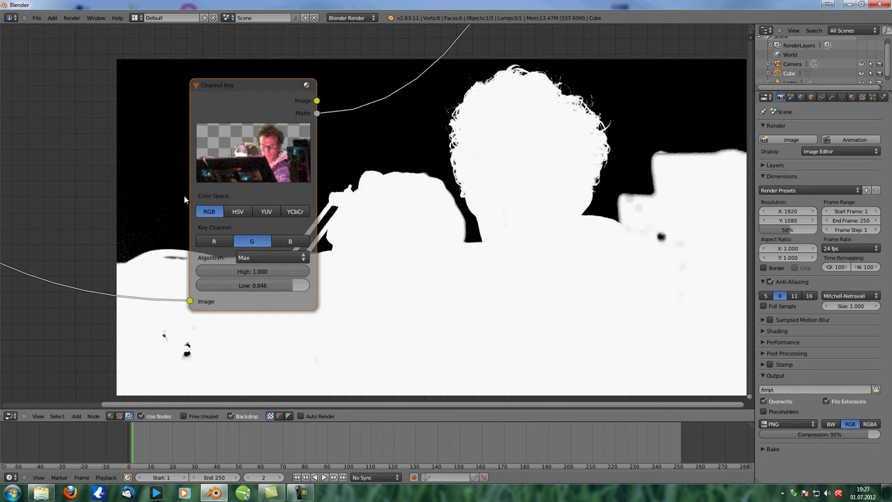
Step: Try R, G and B as the Channel Key's key channel, comparing the blue channel's matte with its image output
click(215, 242)
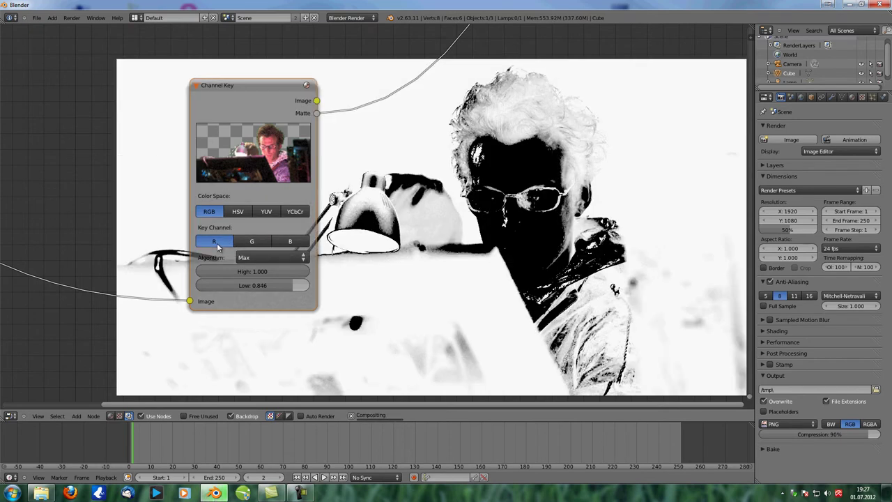
click(252, 242)
click(292, 242)
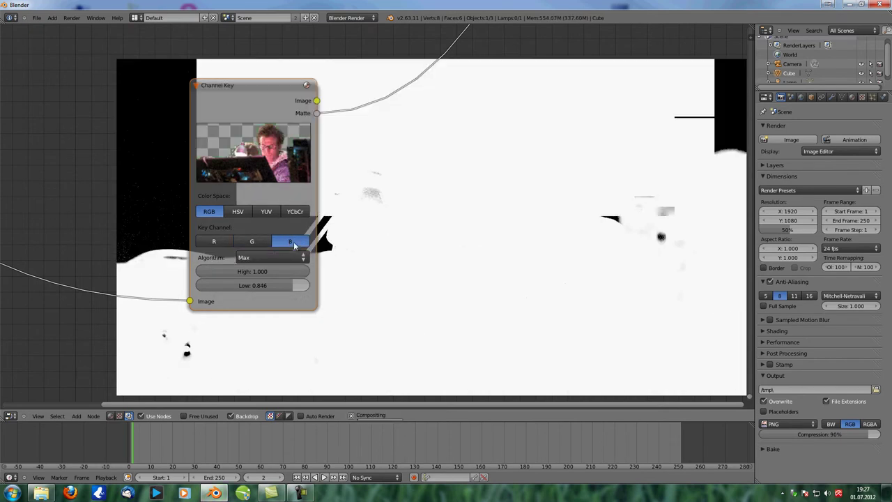
ctrl+shift+click(278, 106)
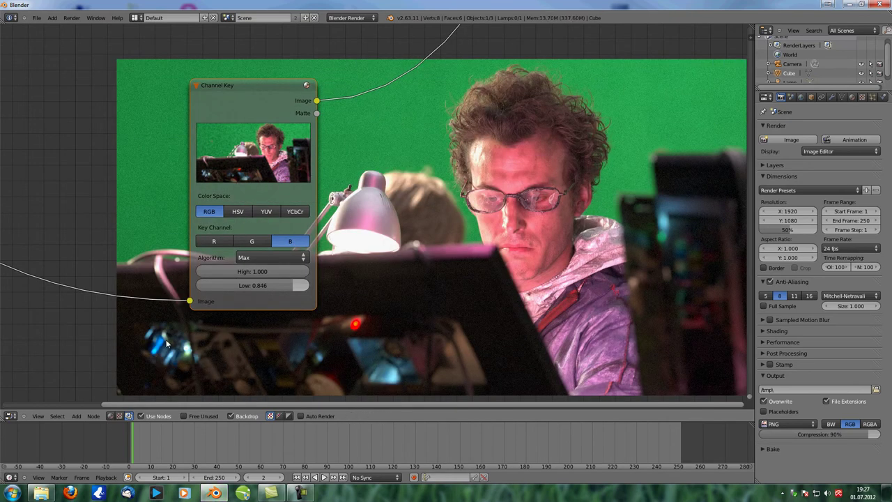
ctrl+shift+click(254, 107)
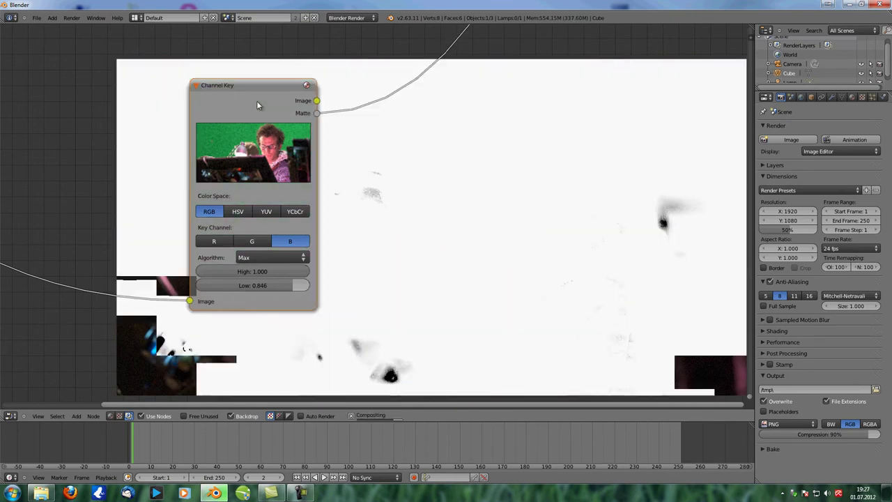
Step: Set the Channel Key's algorithm to Single and its key channel to G
click(262, 257)
click(258, 245)
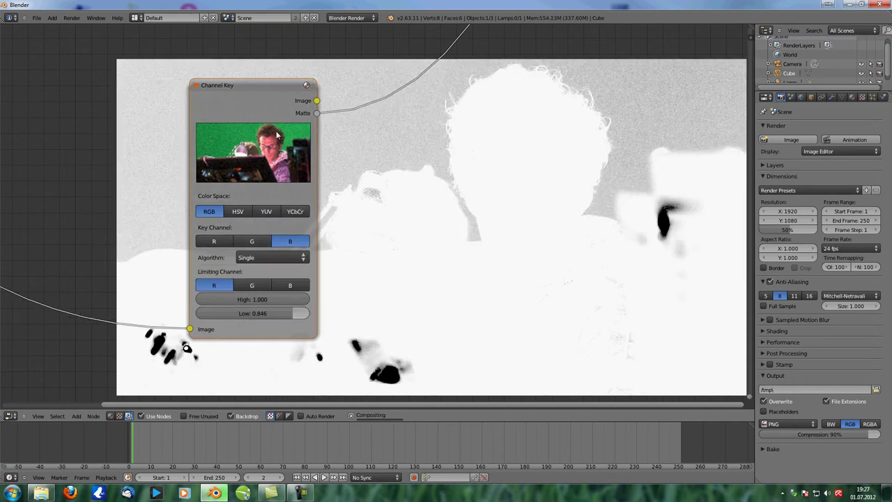
click(262, 241)
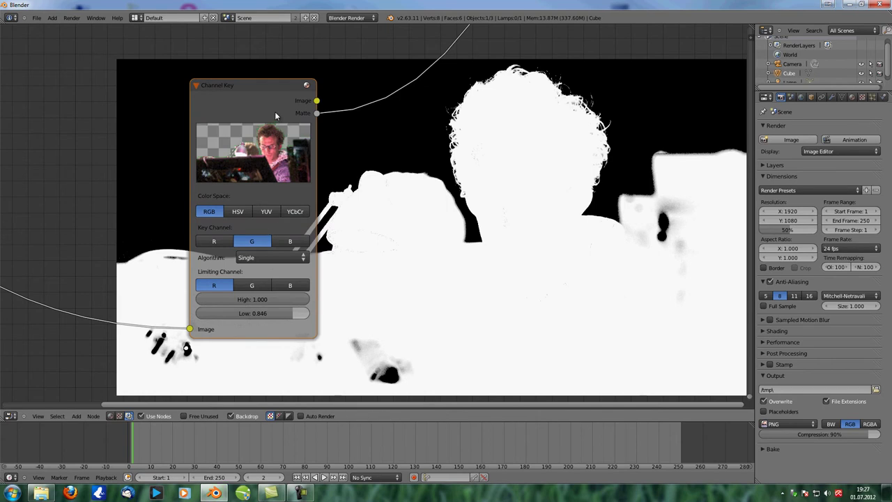
Step: Move the Channel Key node aside, pick the Single algorithm again and set its Low value to 0.806
ctrl+shift+click(257, 101)
ctrl+shift+click(257, 103)
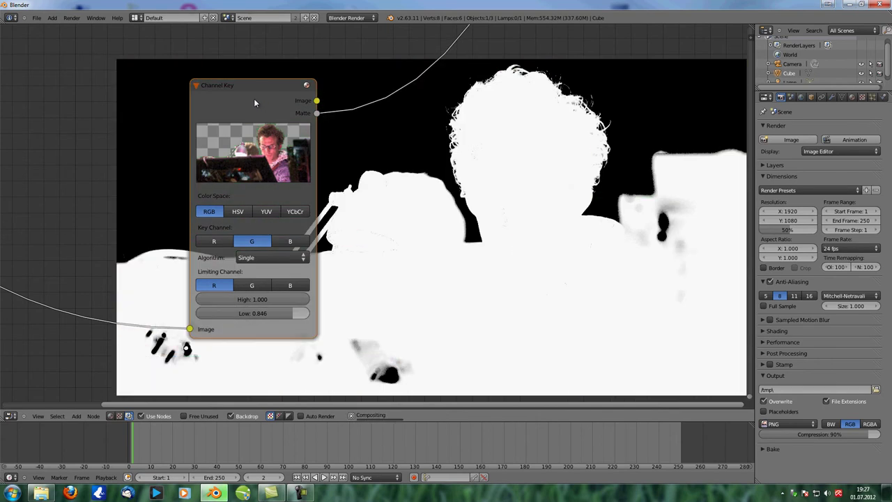
drag(254, 99, 227, 86)
click(233, 244)
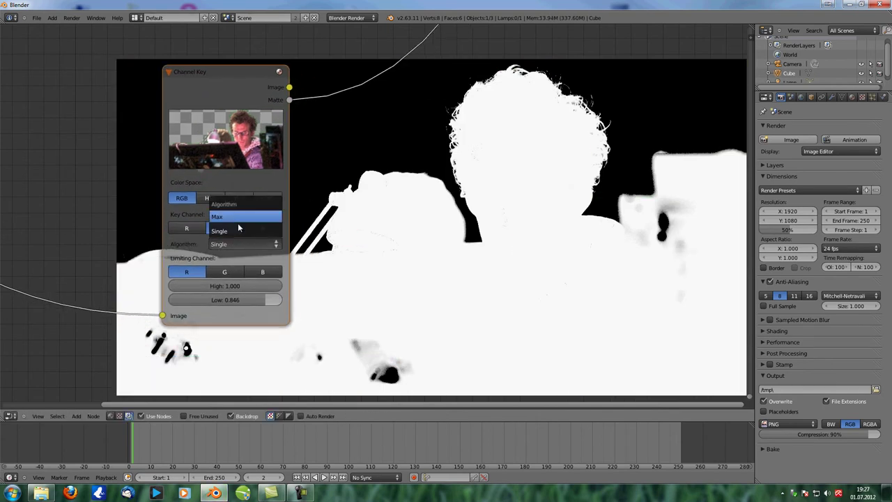
click(239, 231)
mouse_move(257, 300)
mouse_down()
mouse_move(247, 302)
mouse_move(260, 303)
mouse_up()
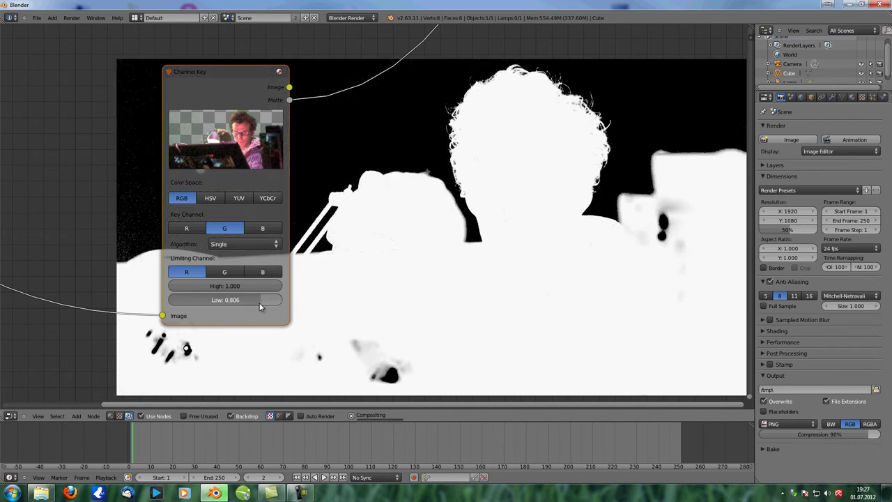
Step: Switch the Channel Key's algorithm to Max and set its Low value to 0.857
click(233, 246)
click(239, 219)
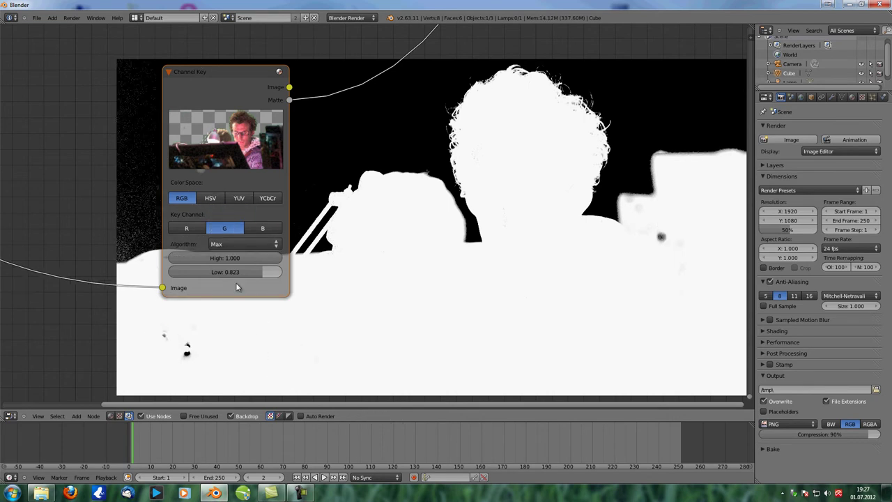
middle_drag(350, 281, 288, 272)
drag(204, 260, 210, 264)
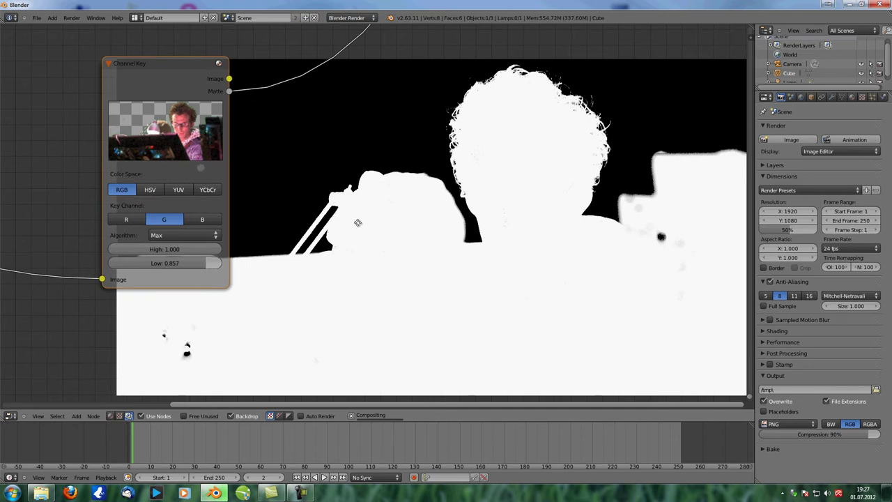
Step: Add a Color Spill node and place it on the link between the Image and Channel Key nodes
middle_drag(357, 221, 522, 221)
middle_drag(468, 228, 411, 233)
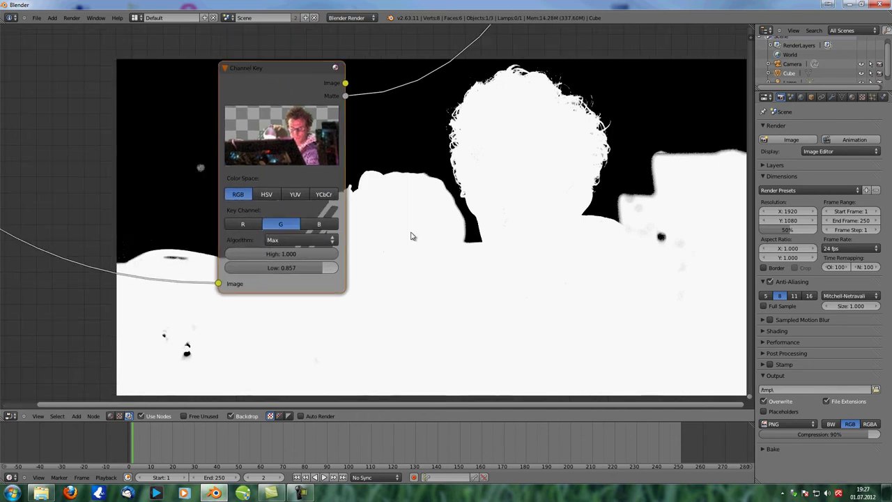
scroll(371, 197, down, 3)
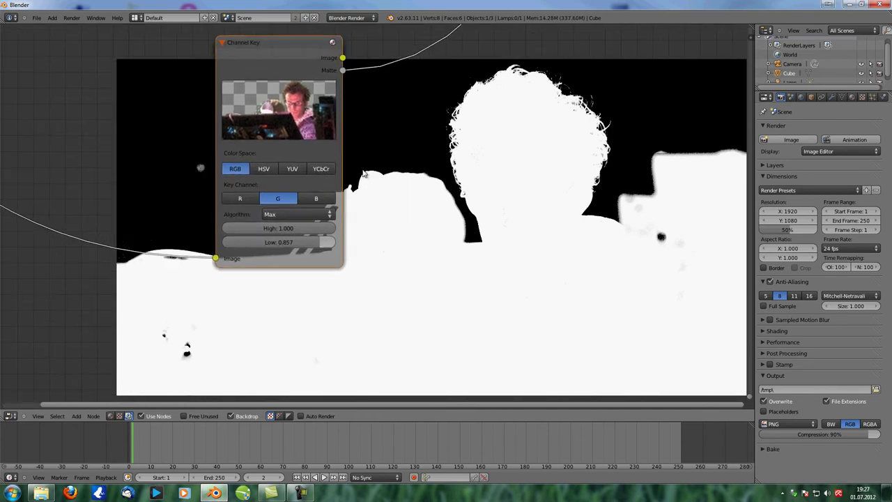
key(shift+a)
mouse_move(448, 242)
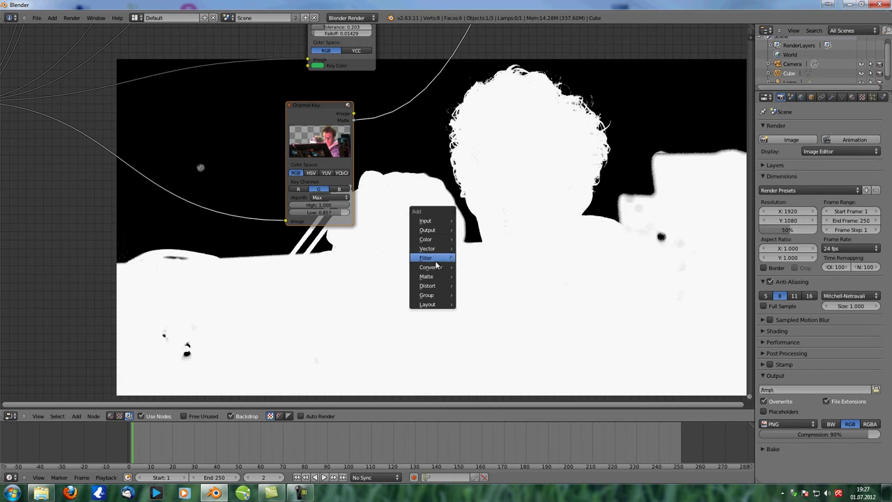
mouse_move(436, 278)
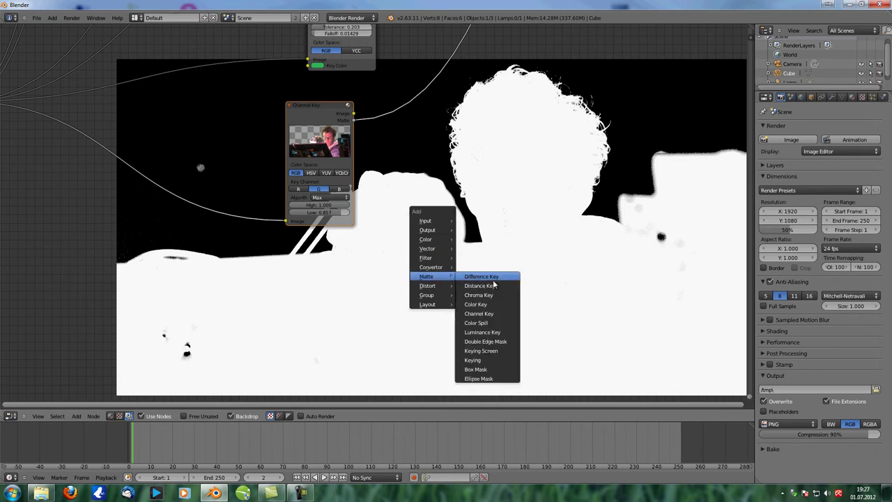
click(488, 326)
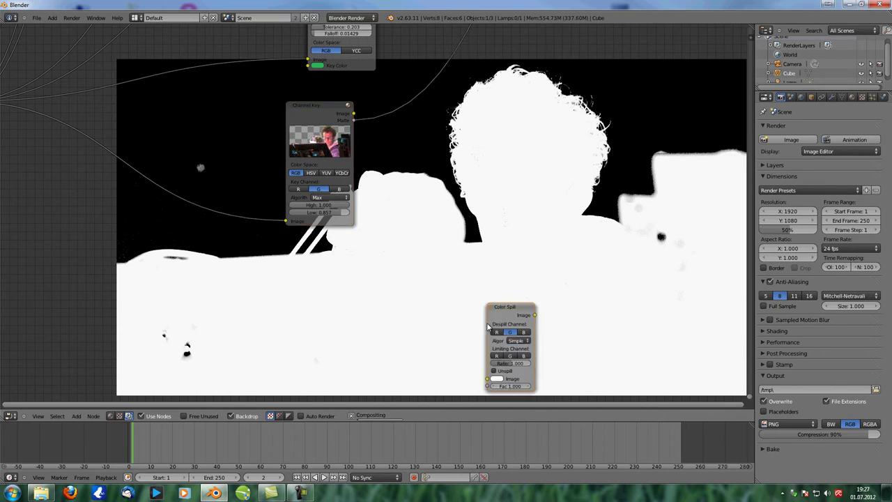
click(280, 233)
Step: Move the Color Spill node clear of the Channel Key and send its Image output to the Viewer
middle_drag(275, 279, 391, 238)
scroll(407, 209, up, 1)
scroll(412, 200, down, 1)
drag(413, 200, 232, 182)
scroll(258, 194, up, 8)
middle_drag(394, 194, 479, 181)
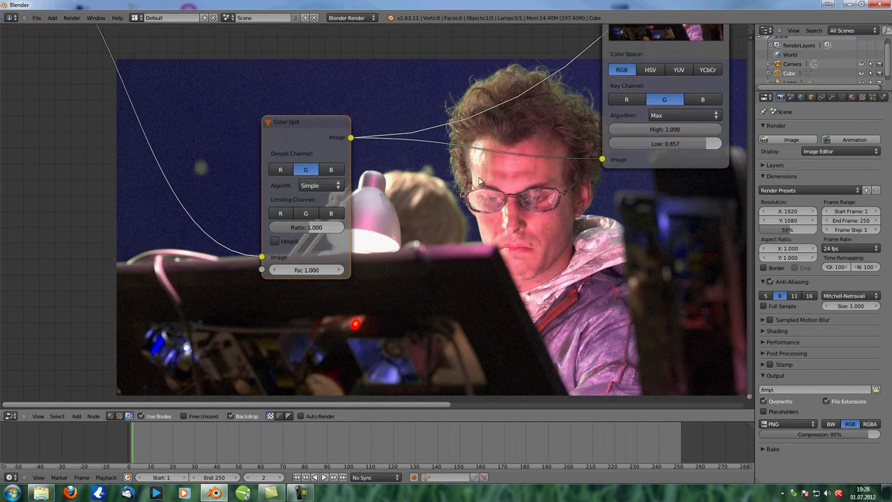
scroll(390, 205, up, 3)
middle_drag(415, 130, 403, 118)
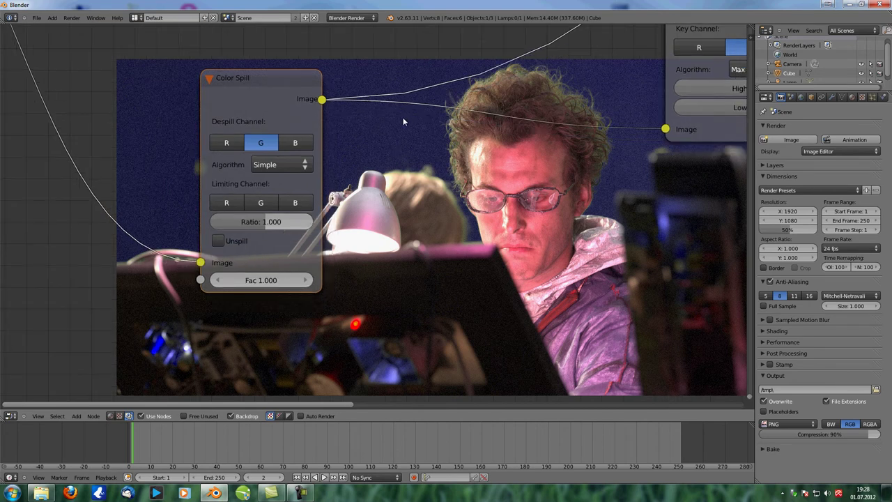
Step: Try B and R as the Color Spill's despill channel, with R and B as the limiting channel
click(294, 144)
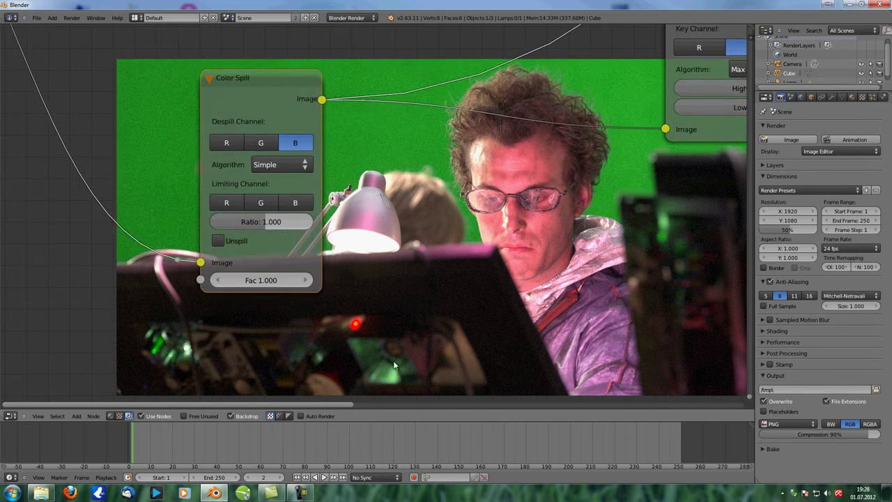
click(228, 143)
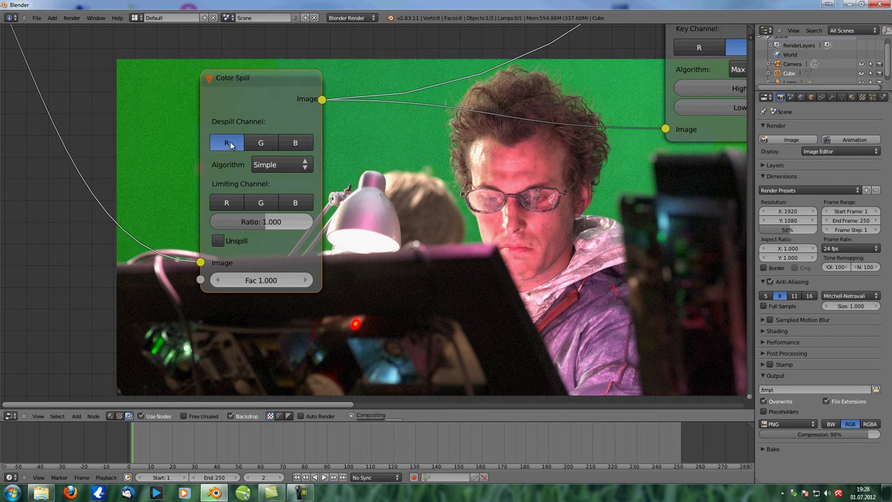
click(229, 204)
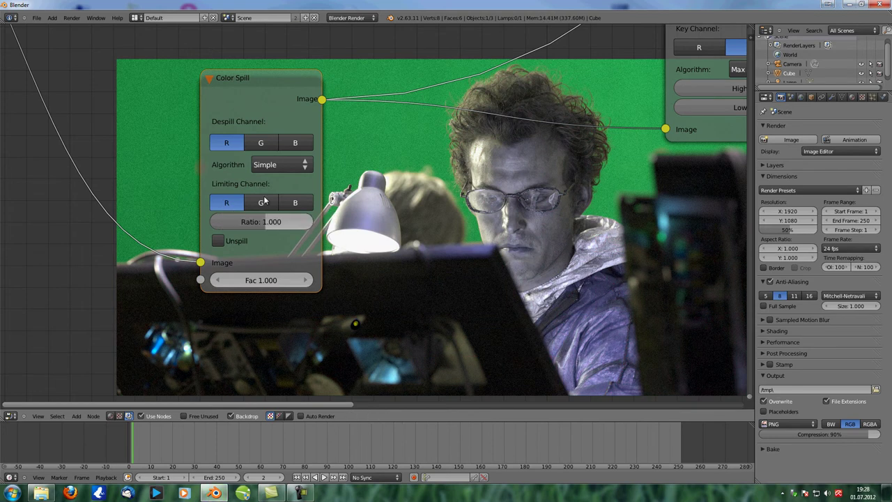
click(296, 202)
click(299, 145)
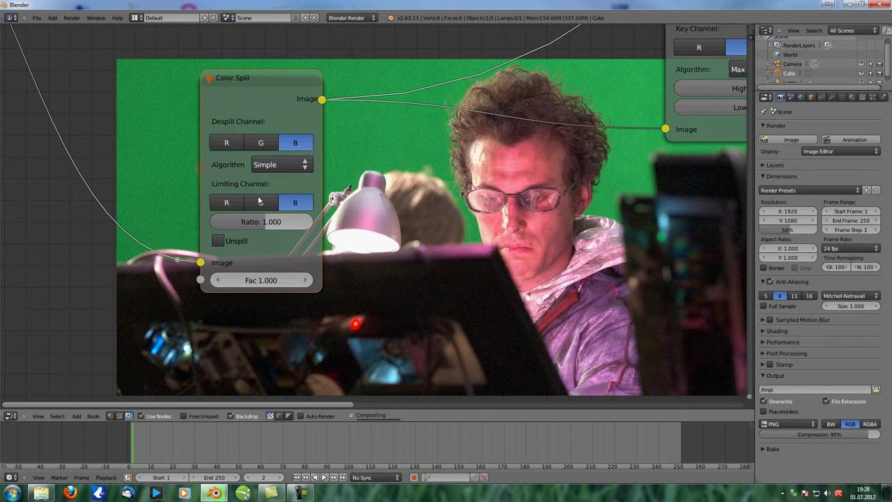
Step: Set the Color Spill's despill channel to G and compare the R, G and B limiting channels, ending on G
click(272, 148)
click(270, 205)
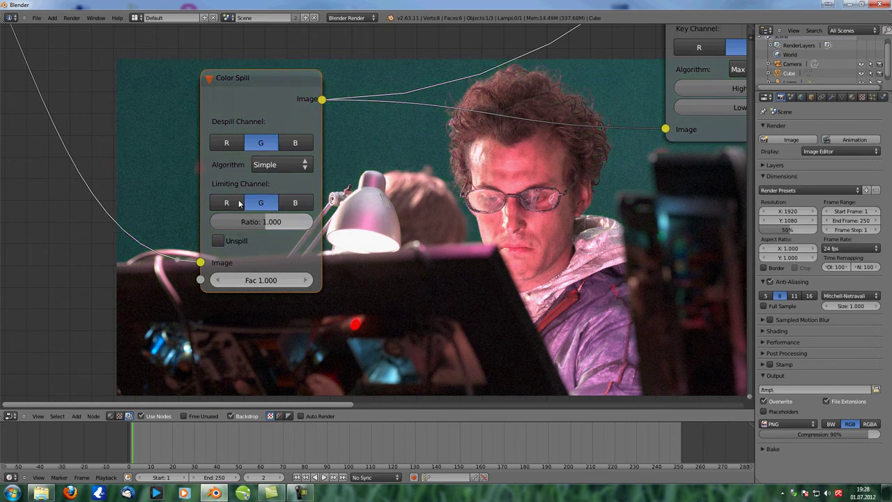
click(239, 203)
click(284, 202)
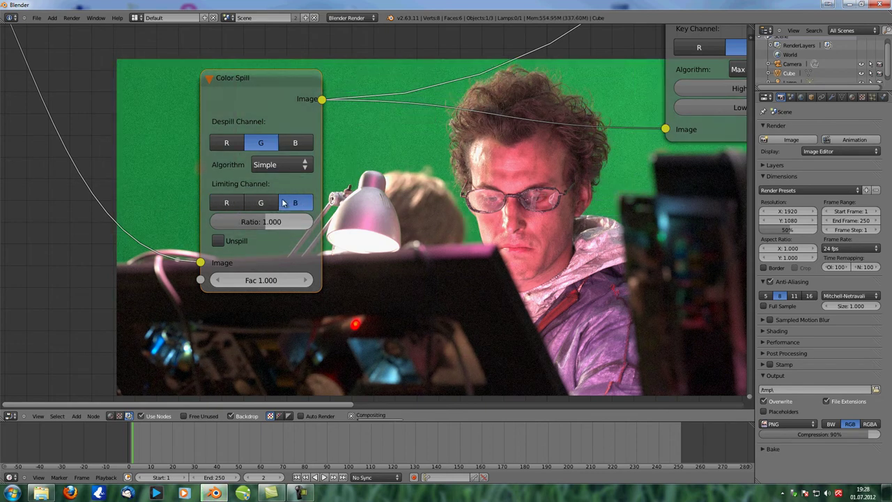
click(272, 205)
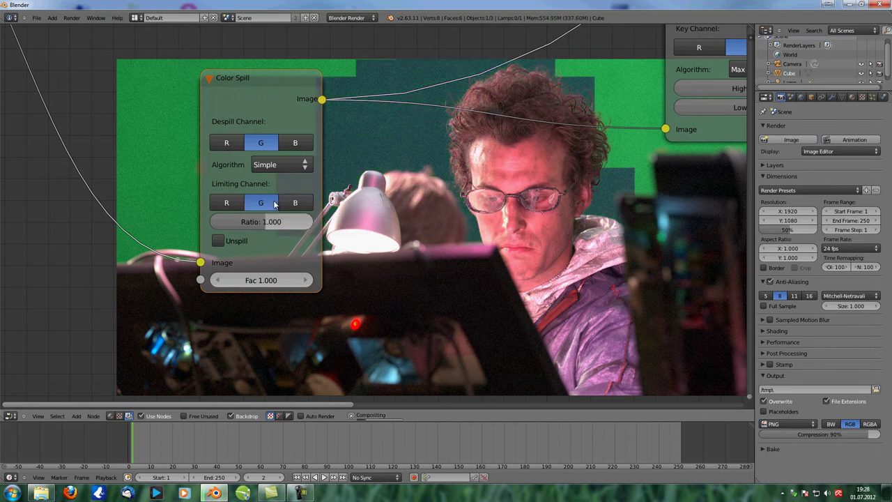
Step: Try Color Spill ratios of 1.130 and 0.500, and settle on 1.109
mouse_move(261, 226)
mouse_down()
mouse_move(270, 226)
mouse_move(259, 226)
mouse_up()
drag(255, 228, 289, 225)
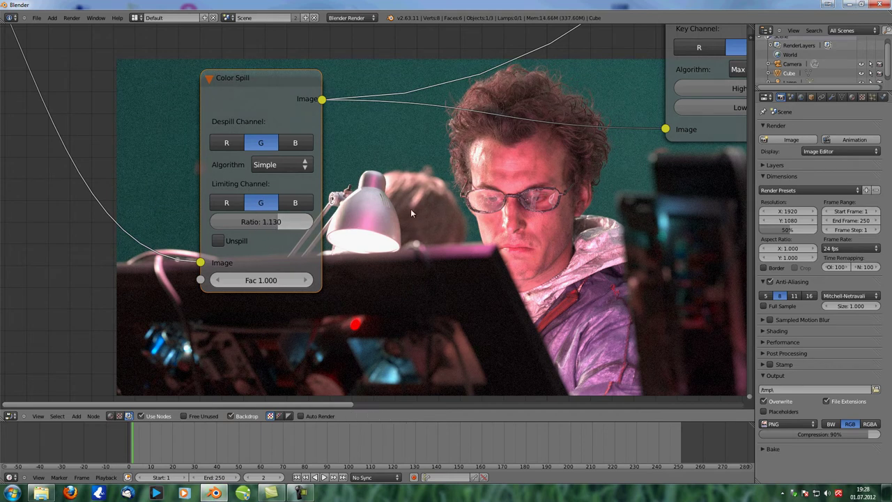
drag(294, 232, 208, 226)
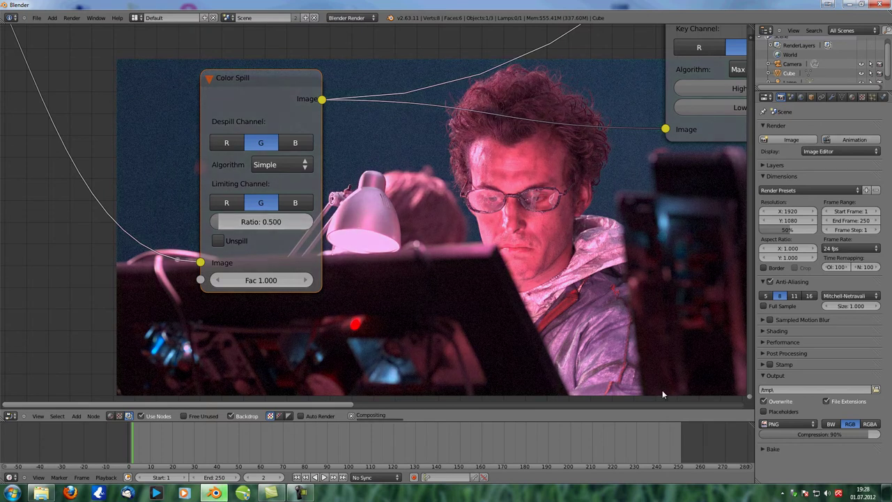
click(282, 220)
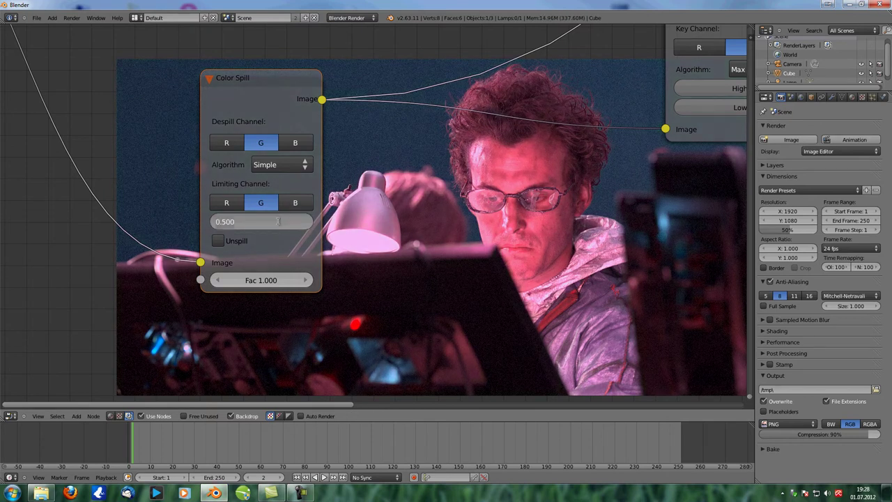
click(252, 237)
drag(239, 224, 296, 223)
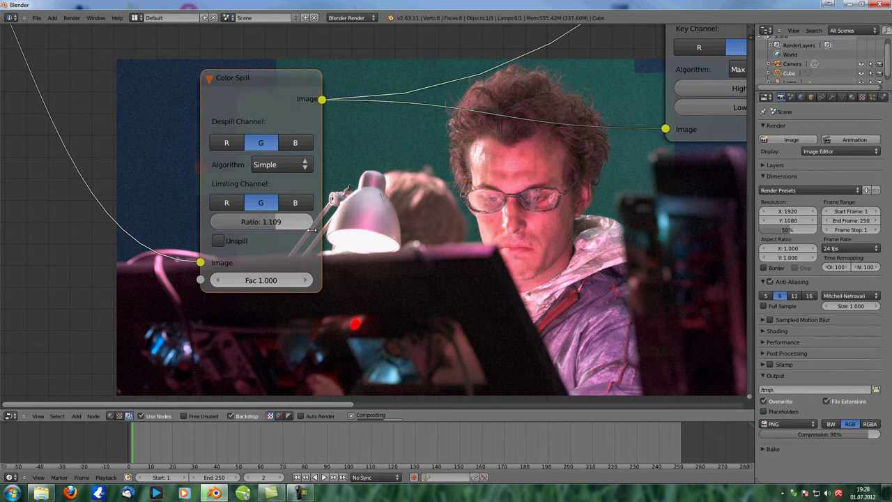
Step: Delete the Color Spill node, move the Channel Key under the Distance Key and reconnect the Image node's output to it
scroll(430, 227, down, 5)
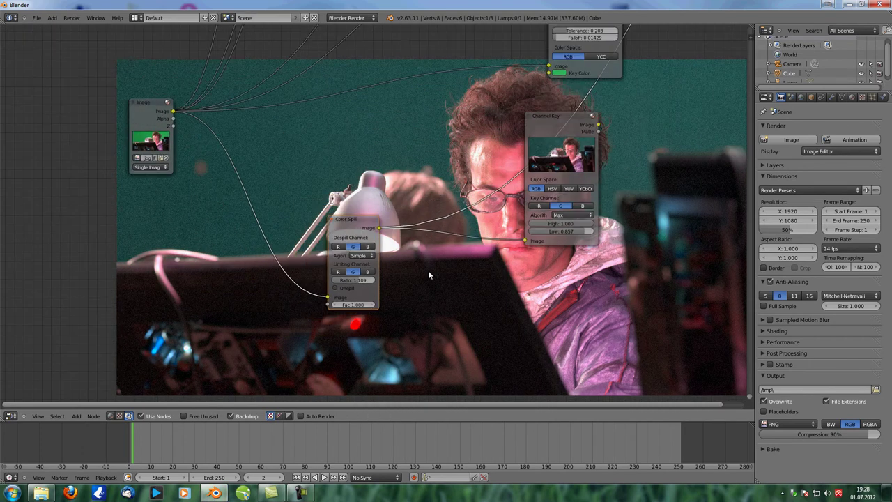
key(x)
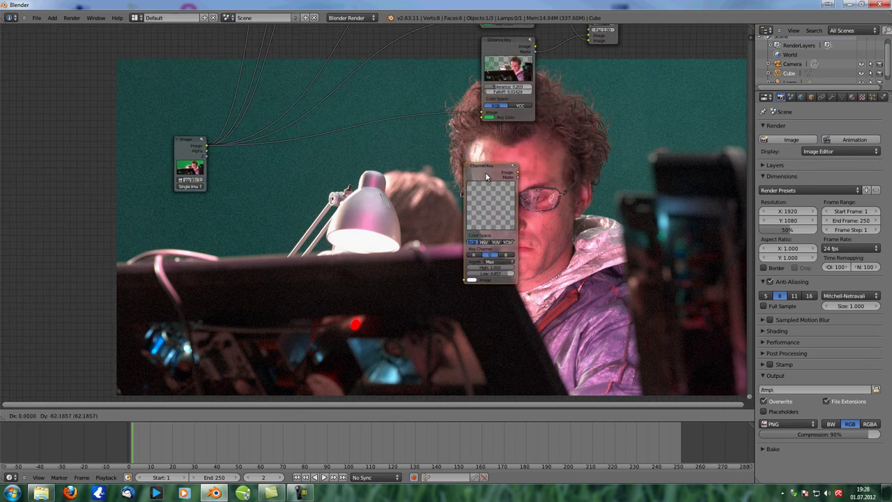
drag(483, 165, 503, 143)
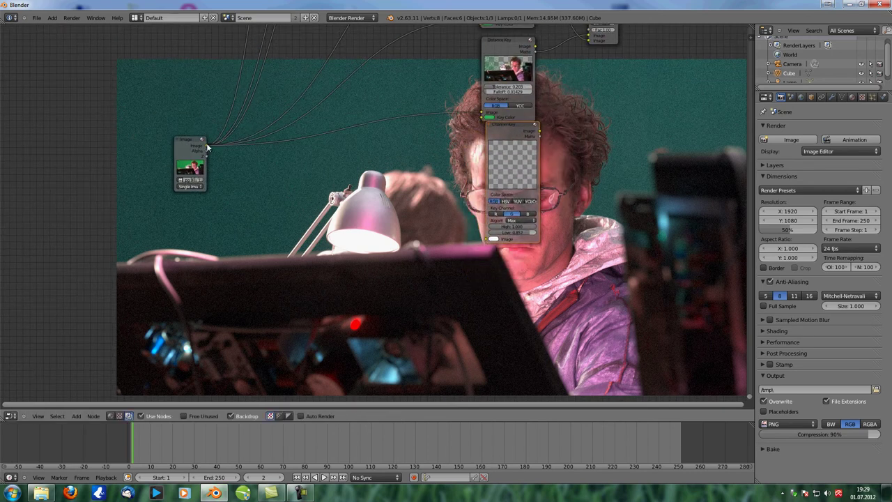
drag(402, 206, 485, 237)
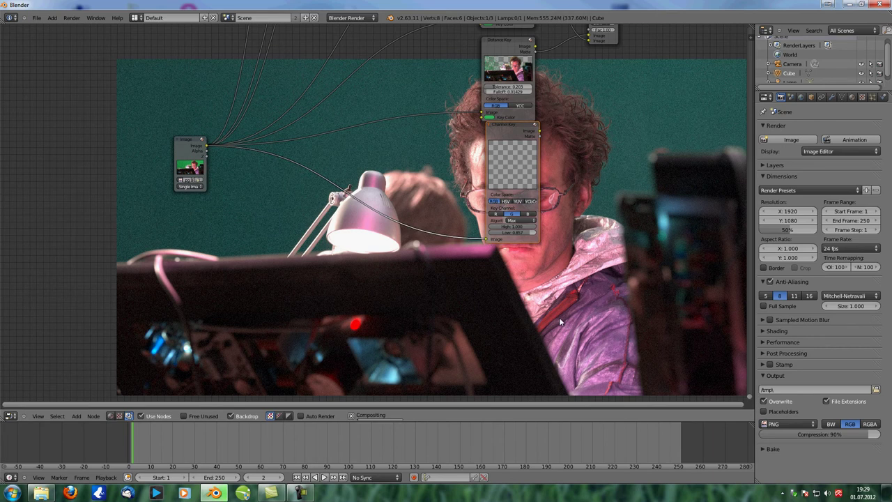
Step: Add a Luminance Key node and place it beneath the Channel Key
key(shift+a)
mouse_move(568, 328)
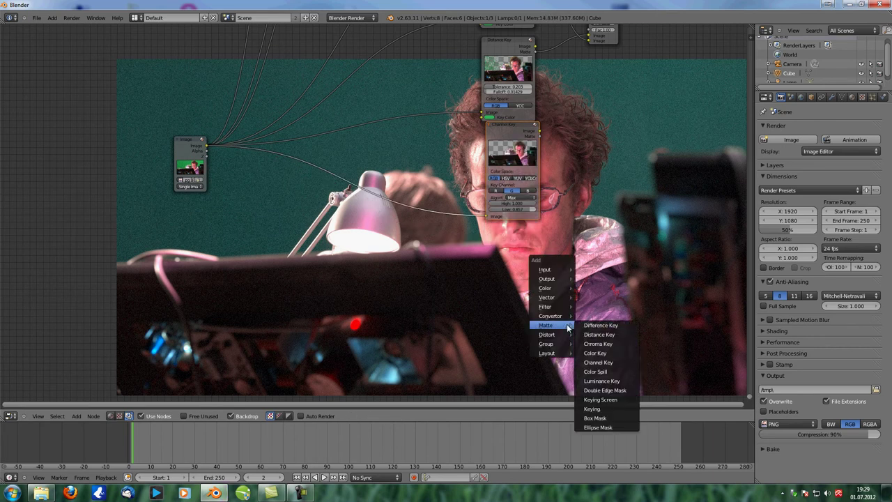
click(611, 382)
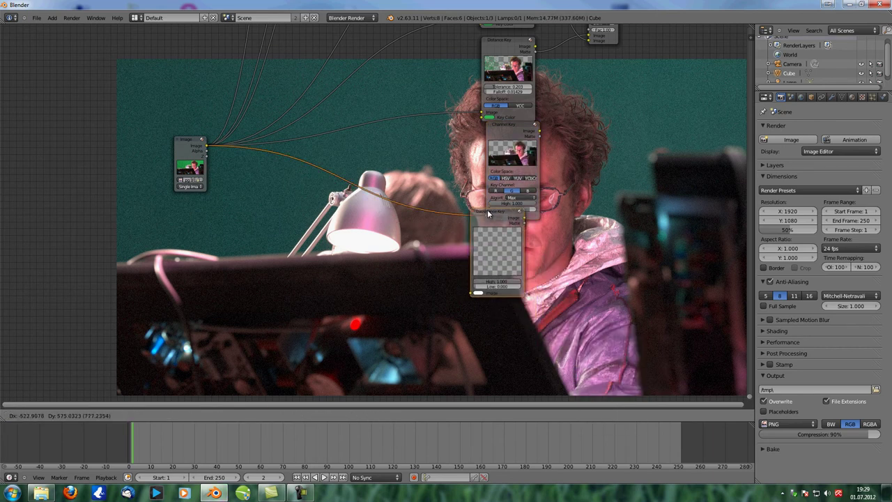
click(501, 237)
Step: Adjust the Luminance Key node's placement and connect the Image node's Image output to its Image input
scroll(343, 197, up, 3)
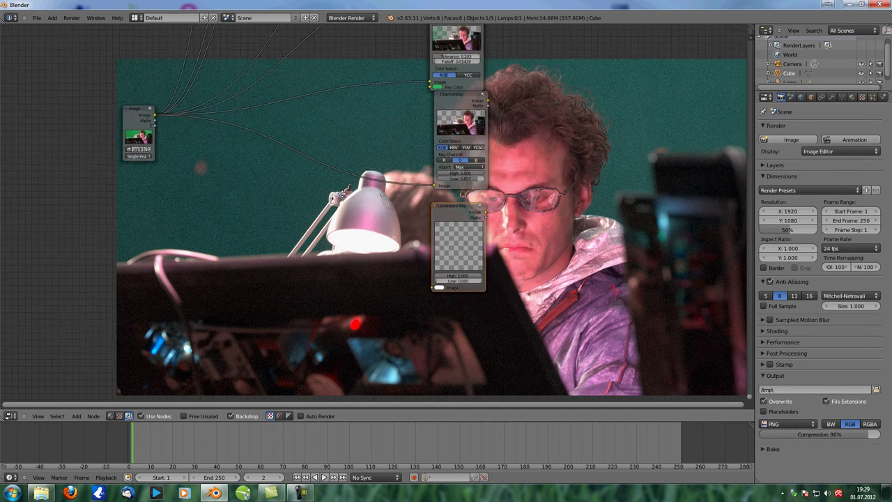
middle_drag(343, 197, 354, 209)
mouse_move(530, 221)
mouse_down()
mouse_move(544, 210)
mouse_move(536, 210)
mouse_up()
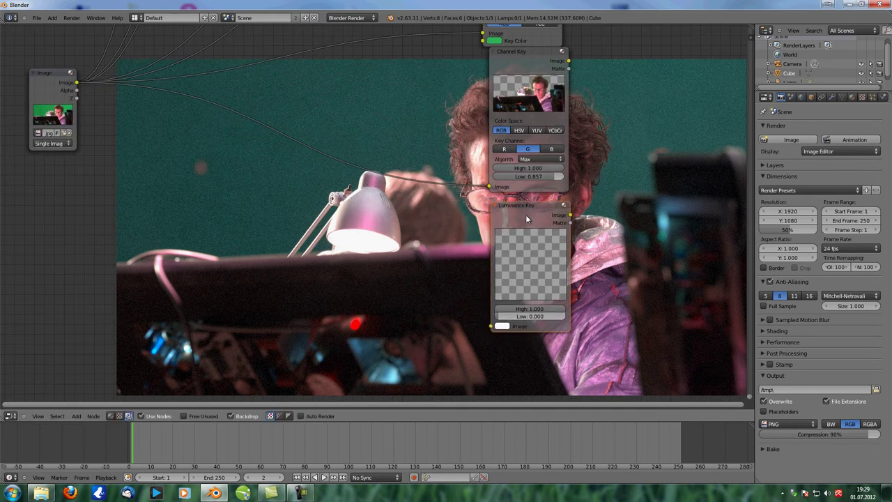
drag(524, 210, 525, 208)
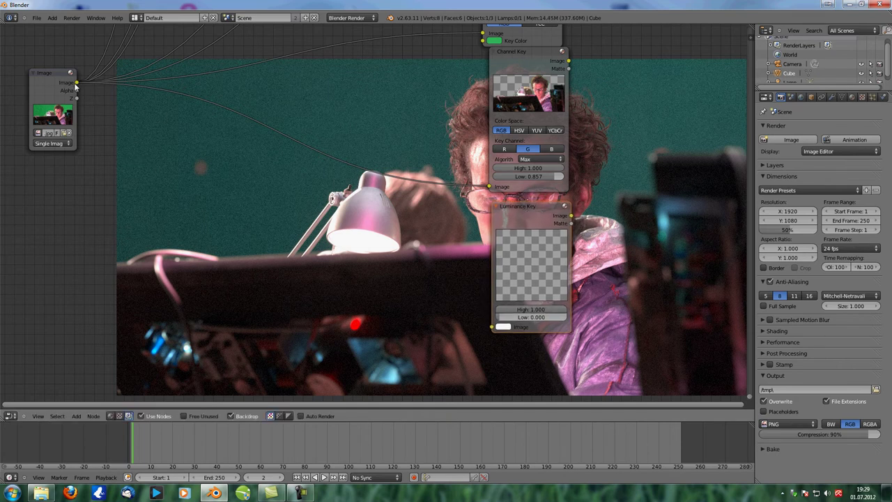
drag(76, 83, 492, 327)
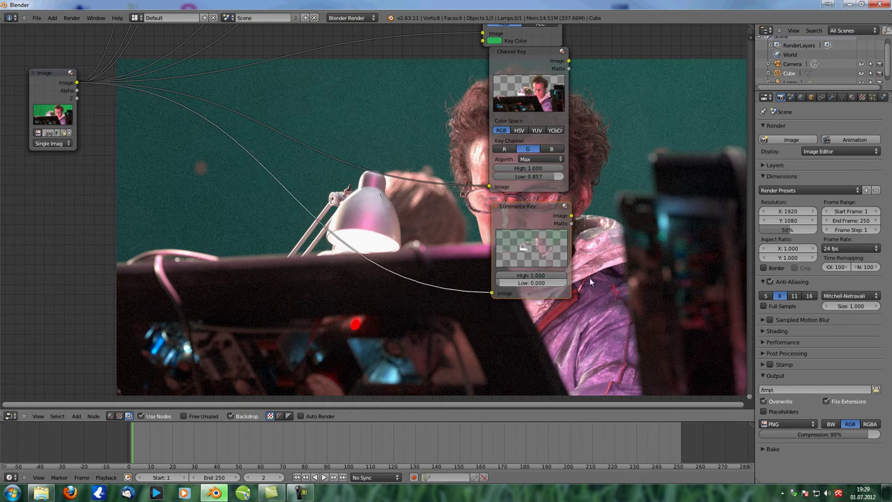
Step: Send the Luminance Key's Matte output to the Viewer and set its Low value to 0.657
middle_drag(537, 224, 474, 202)
middle_drag(553, 242, 490, 219)
scroll(490, 215, up, 2)
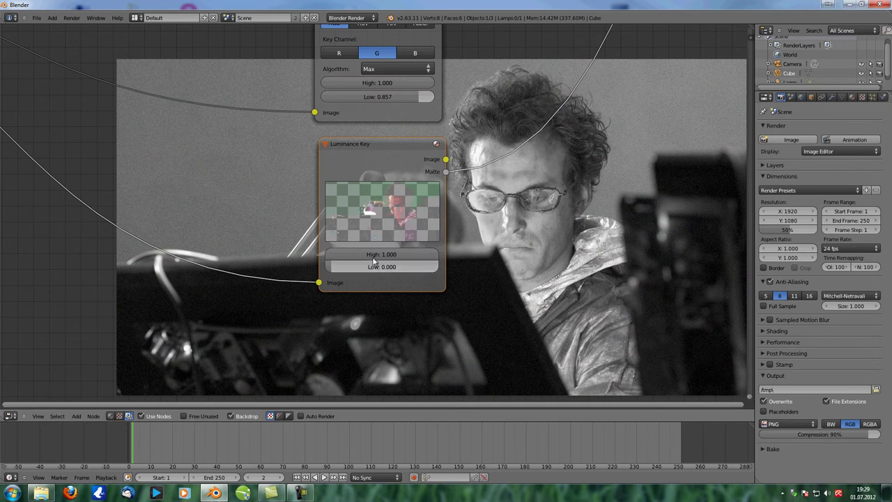
drag(363, 273, 405, 266)
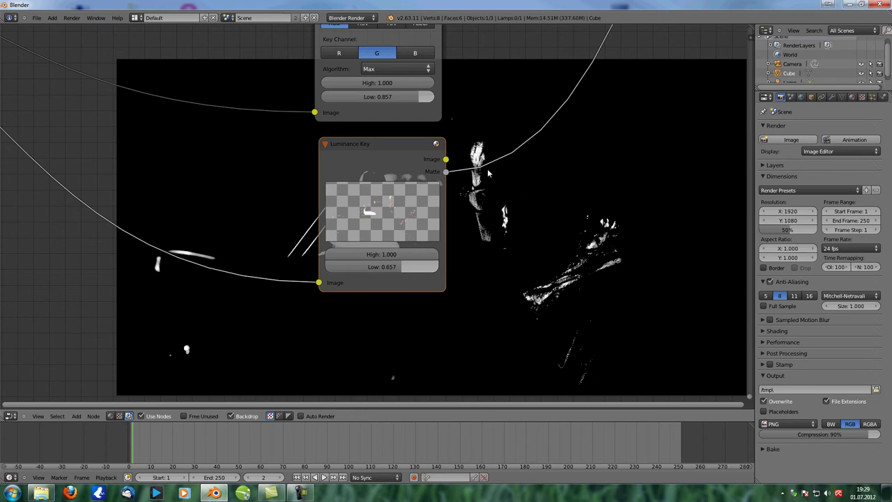
Step: Lower the Luminance Key's thresholds to High 0.06286 and Low 0.01714
drag(407, 271, 326, 271)
drag(430, 257, 342, 253)
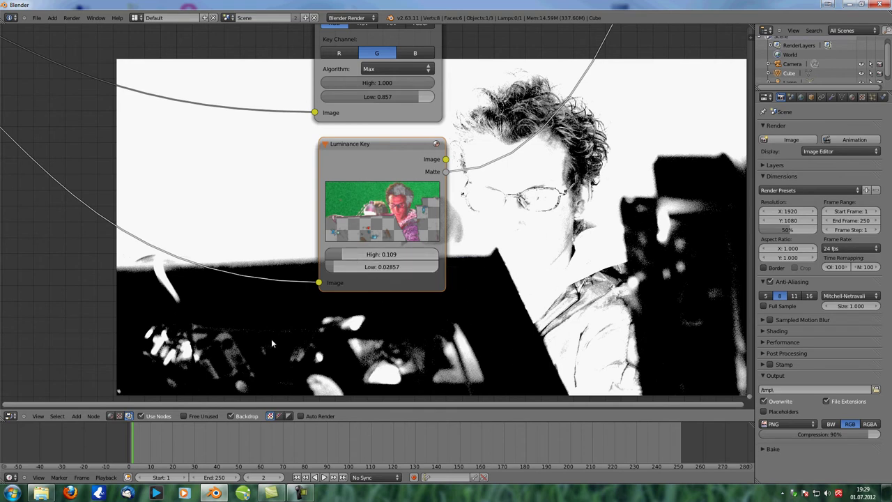
drag(352, 255, 420, 253)
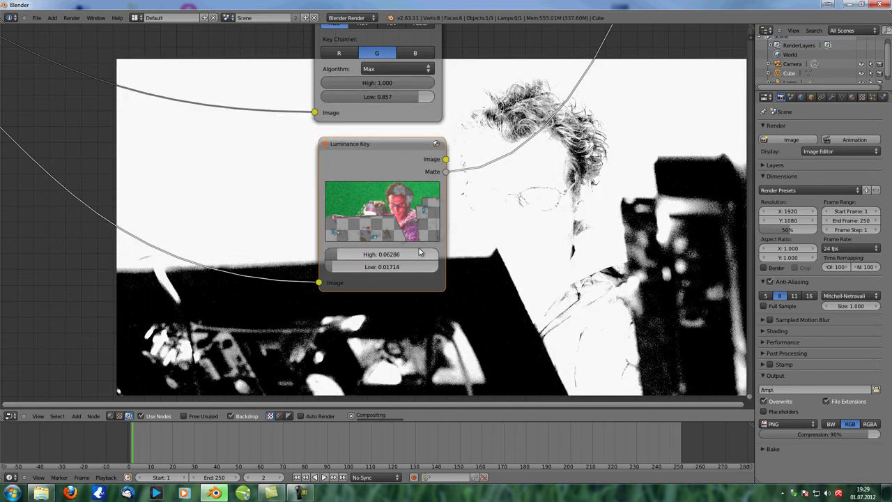
scroll(487, 282, down, 2)
scroll(488, 282, down, 1)
middle_drag(470, 287, 400, 263)
key(m)
key(m)
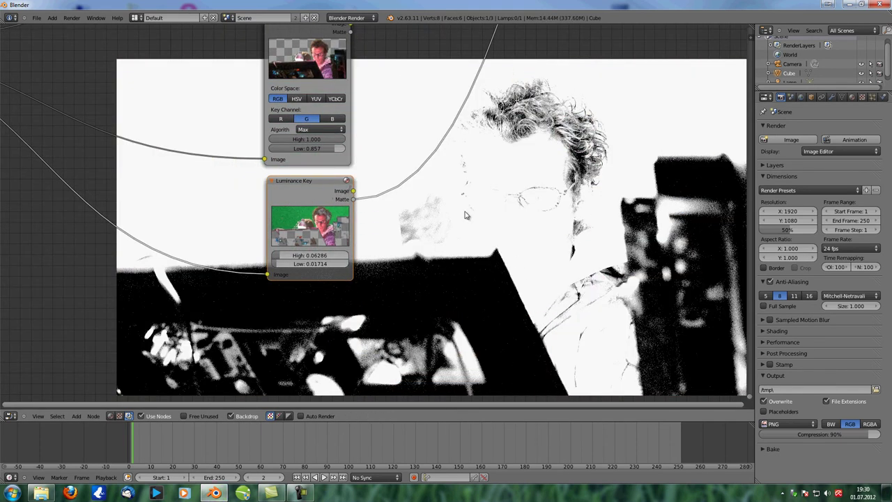
Step: Compare the Luminance Key's Image and Matte outputs in the backdrop, and set High to 1.000 and Low to 0.914
ctrl+shift+click(326, 177)
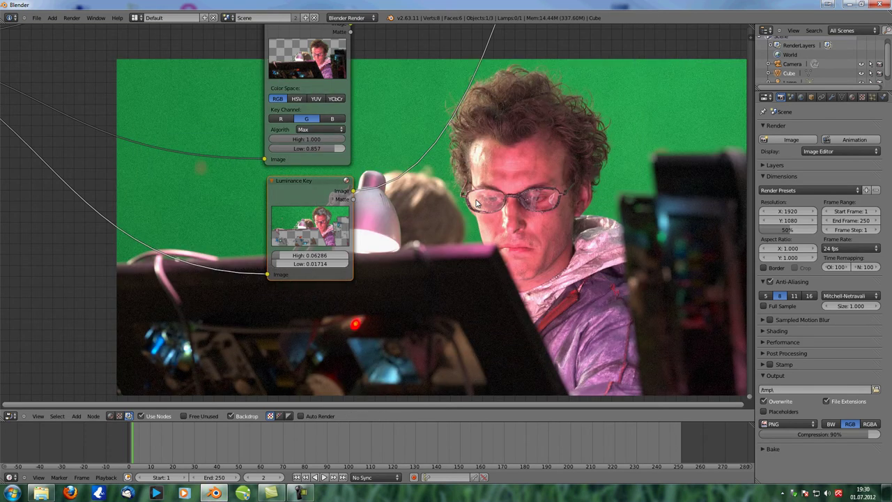
ctrl+shift+click(324, 188)
drag(310, 255, 377, 262)
drag(293, 264, 360, 270)
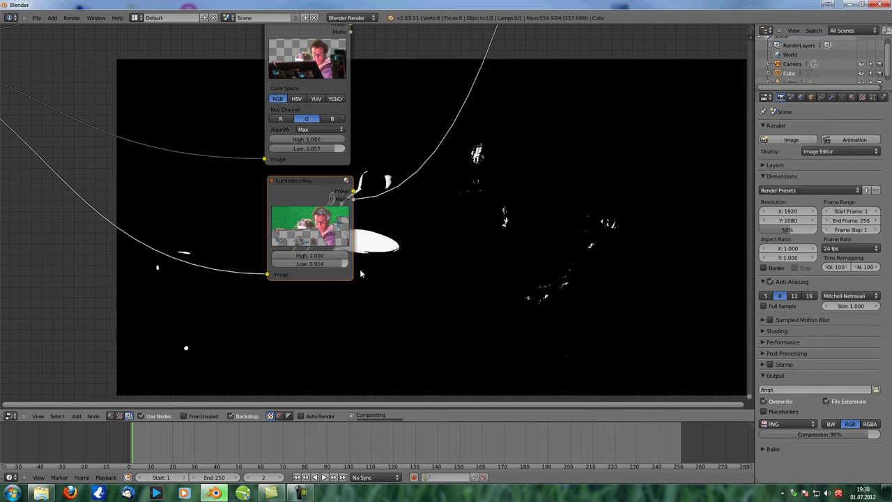
Step: Preview the Luminance Key's Image output with a colour-and-alpha backdrop, and set High to 0.297 and Low to 0.217
ctrl+shift+click(324, 191)
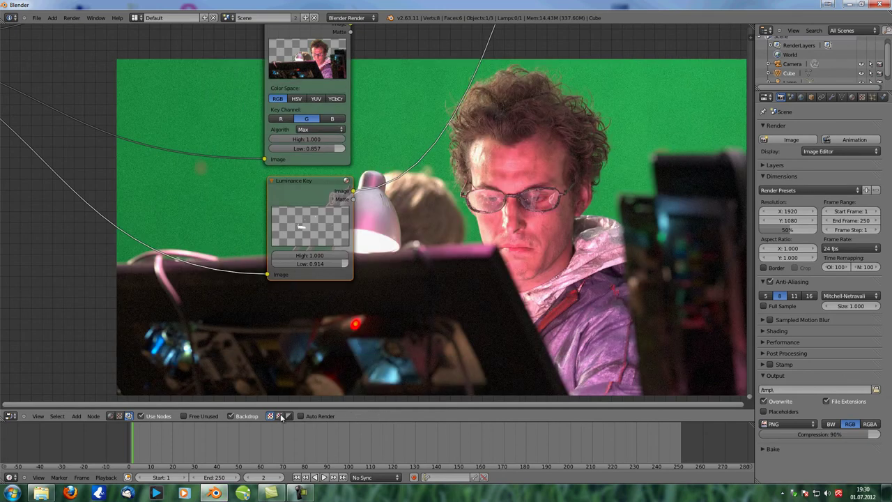
click(280, 416)
middle_drag(381, 254, 323, 246)
scroll(323, 245, up, 1)
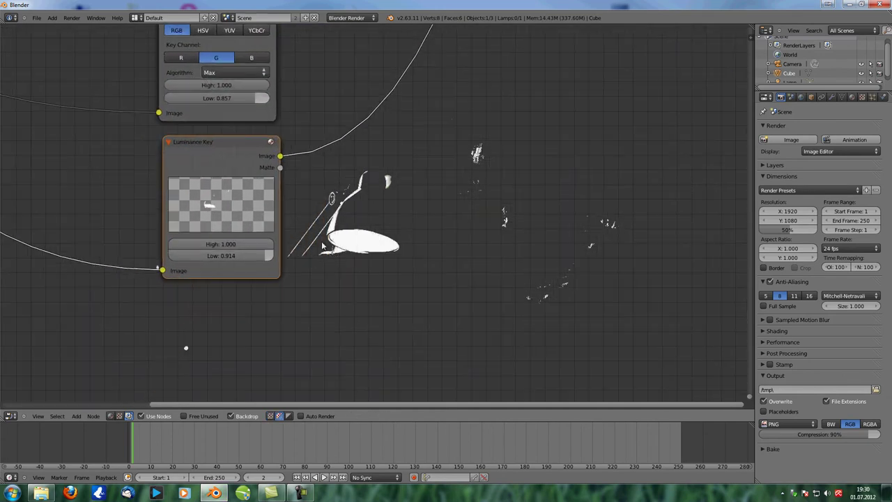
scroll(322, 246, up, 1)
drag(250, 259, 186, 257)
Step: Make room by the Viewer node and insert the Mix node into the link between the Luminance Key and the Viewer
scroll(432, 202, down, 4)
middle_drag(445, 191, 398, 258)
scroll(399, 258, down, 3)
scroll(398, 257, down, 5)
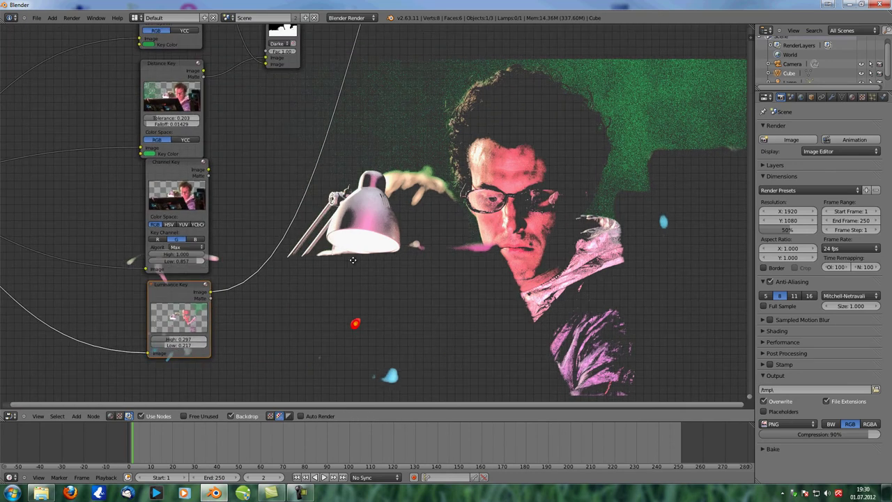
drag(402, 86, 480, 189)
scroll(376, 103, up, 1)
middle_drag(356, 152, 351, 178)
scroll(376, 102, up, 1)
drag(318, 67, 401, 189)
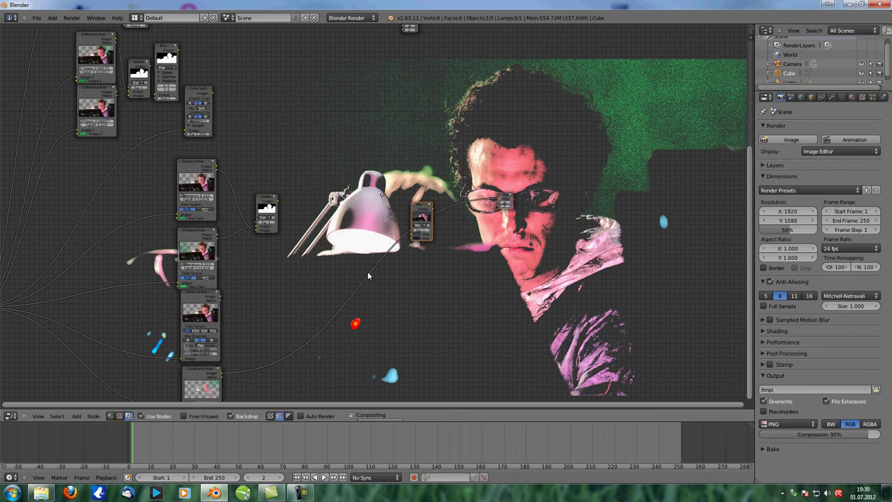
Step: Connect the Luminance Key's Matte to the Mix node's Fac input, and preview the Mix result on a backdrop without alpha
drag(500, 201, 412, 245)
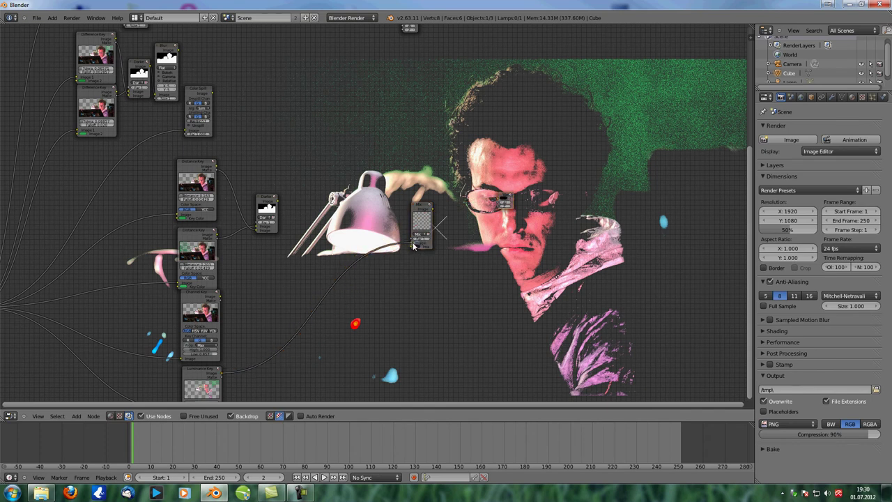
drag(221, 377, 416, 232)
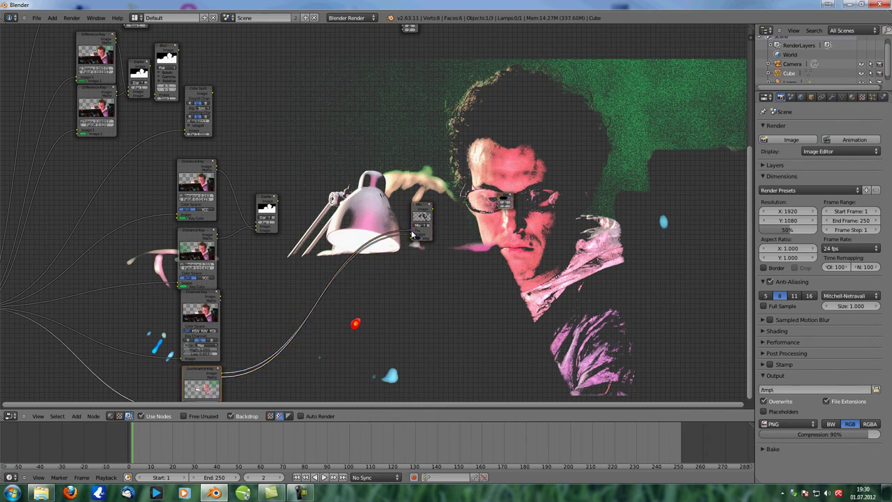
click(270, 416)
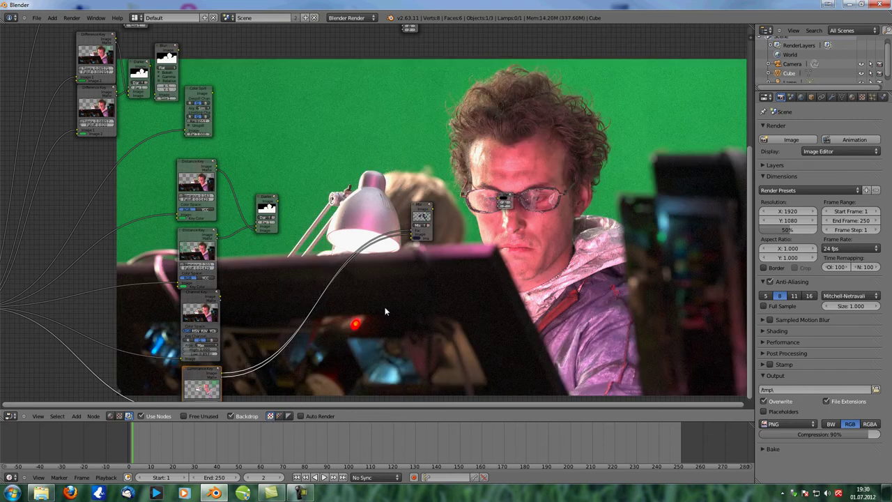
middle_drag(385, 307, 366, 223)
scroll(369, 205, up, 3)
ctrl+shift+click(417, 107)
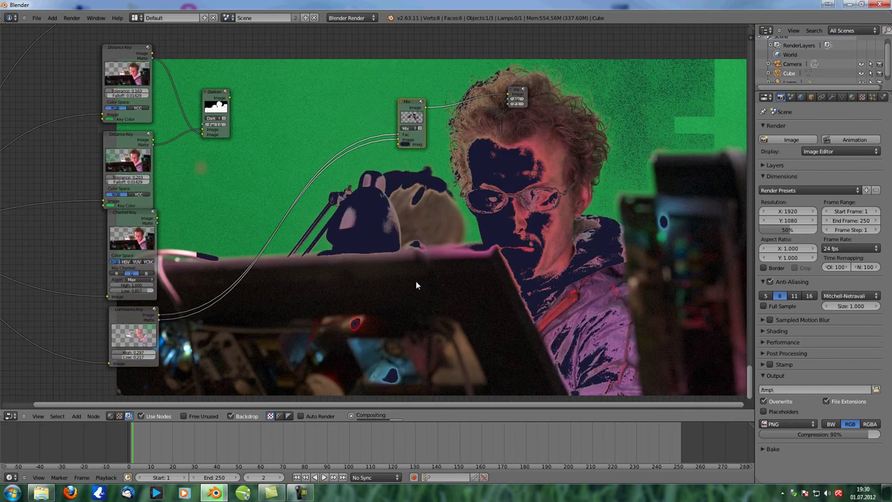
Step: Reconnect the incoming image to the Mix node's second Image input and set its first Image colour to black
drag(398, 140, 398, 143)
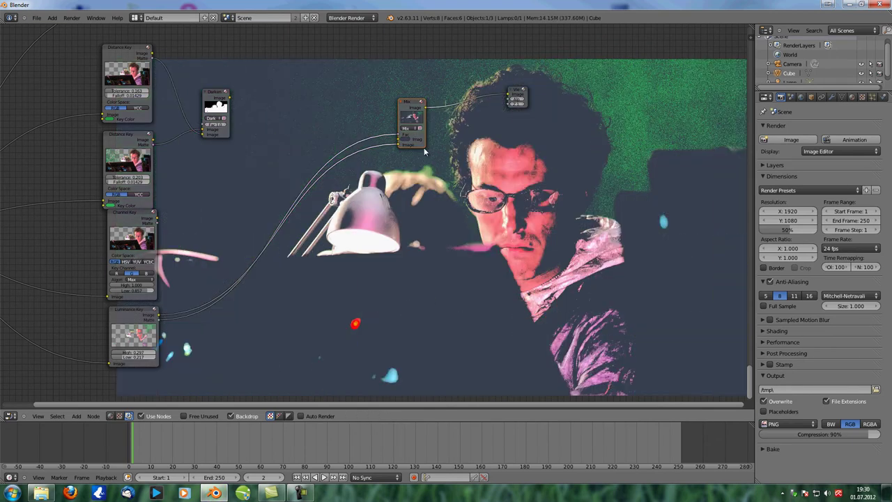
click(410, 141)
drag(445, 103, 497, 349)
Step: Add a Keying matte node in the free area below the Luminance Key node
middle_drag(418, 292, 422, 265)
scroll(308, 283, up, 3)
middle_drag(308, 283, 414, 273)
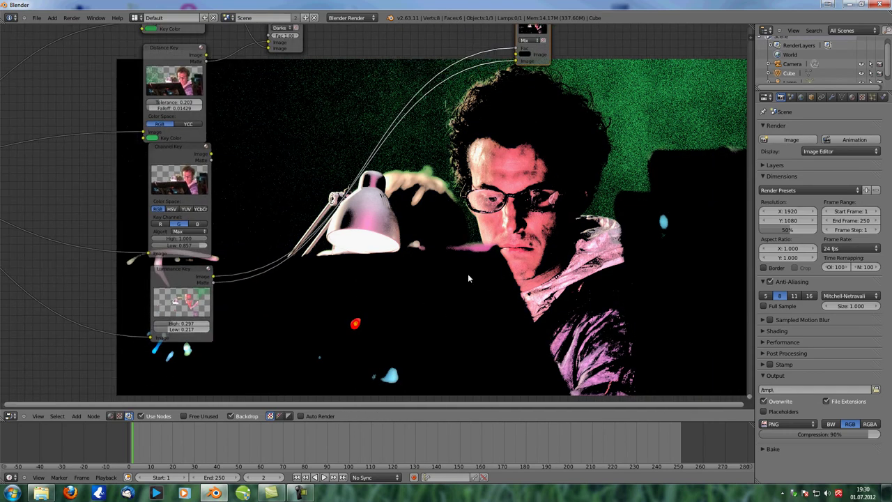
scroll(450, 299, down, 3)
middle_drag(307, 345, 402, 264)
scroll(437, 301, up, 2)
middle_drag(450, 303, 376, 263)
key(shift+a)
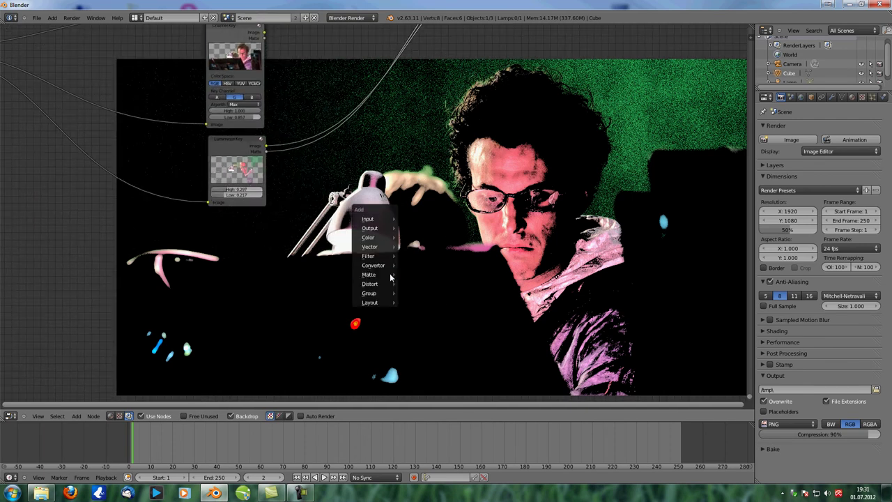
mouse_move(390, 277)
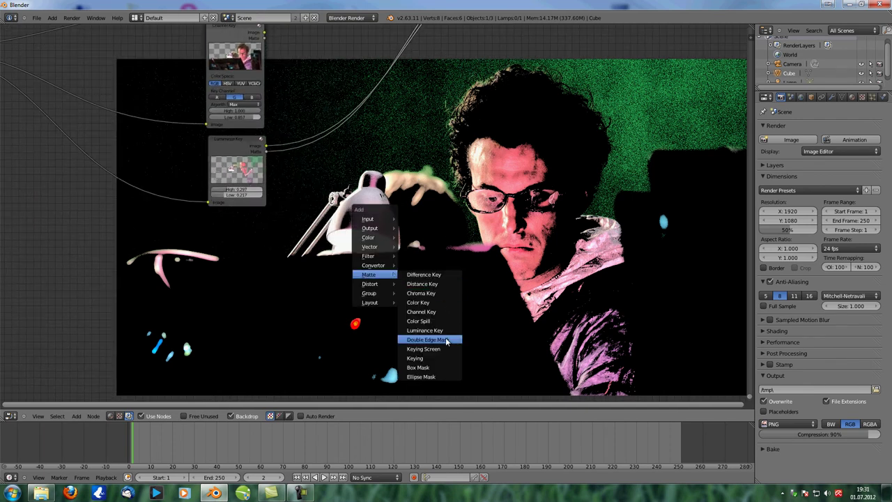
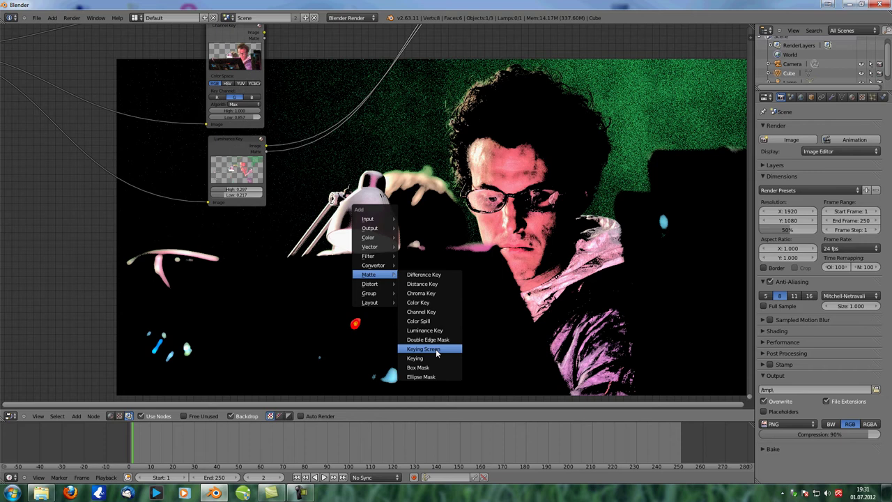
click(415, 358)
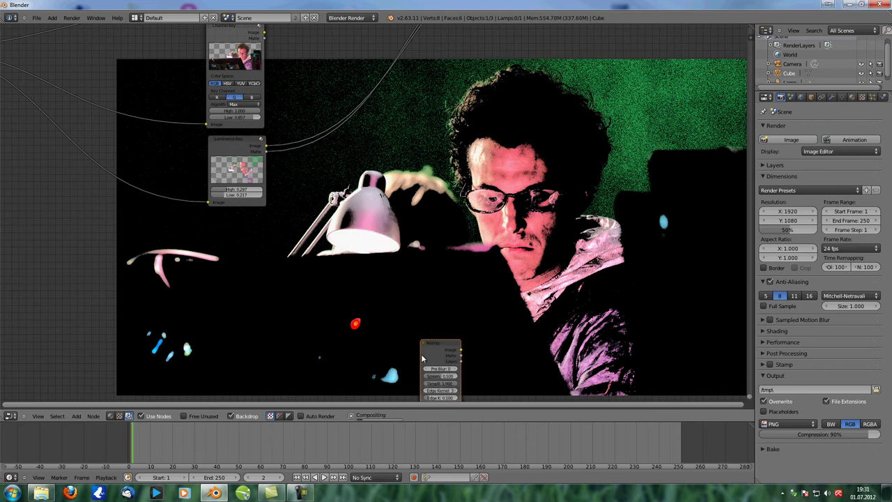
click(314, 166)
Step: Reposition the Keying node beneath the Luminance Key, clear of the other nodes
scroll(278, 263, up, 3)
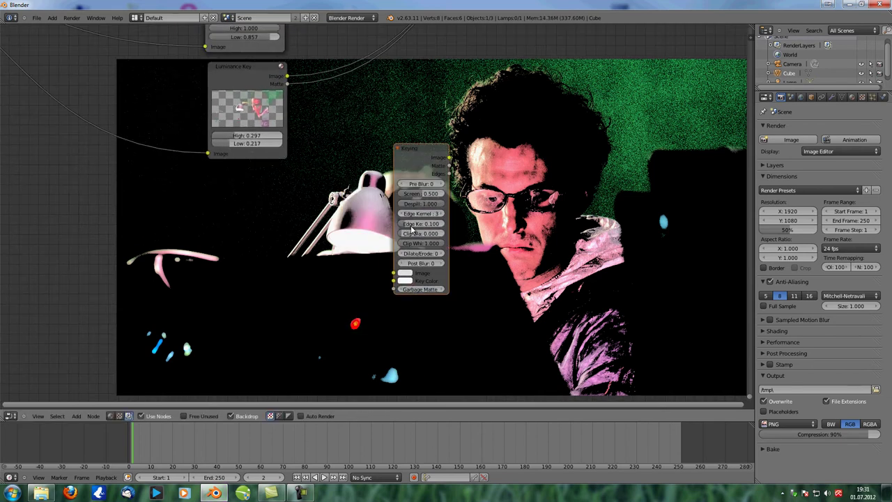
scroll(279, 263, down, 2)
drag(410, 199, 129, 218)
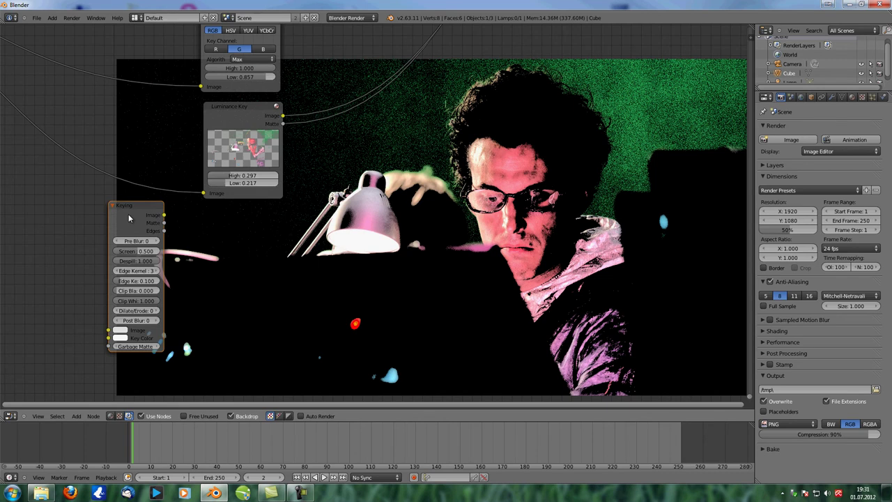
middle_drag(128, 219, 253, 218)
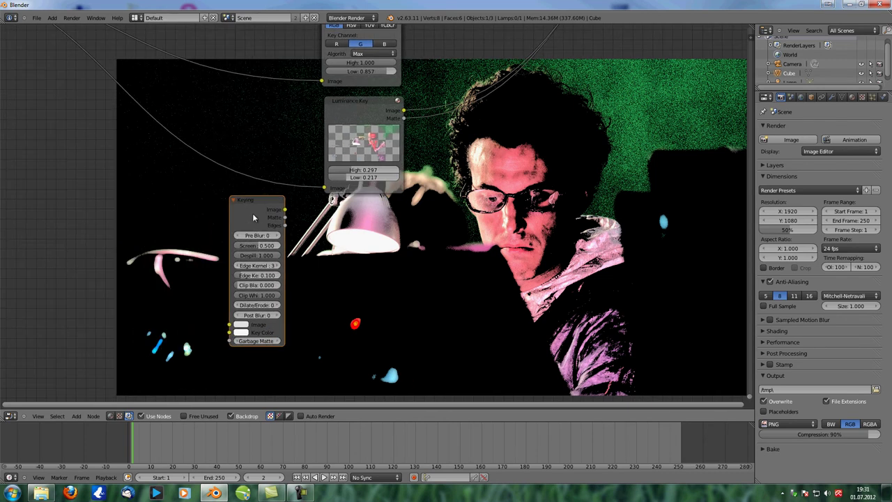
scroll(252, 215, down, 4)
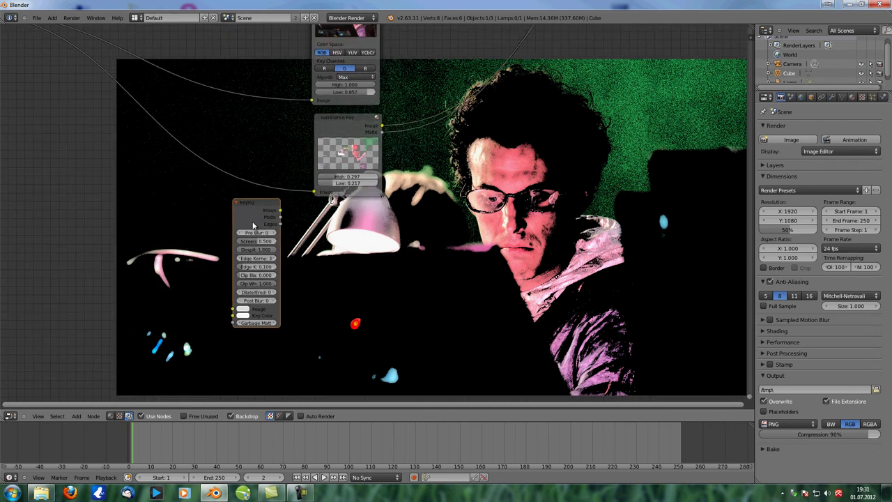
drag(255, 215, 316, 282)
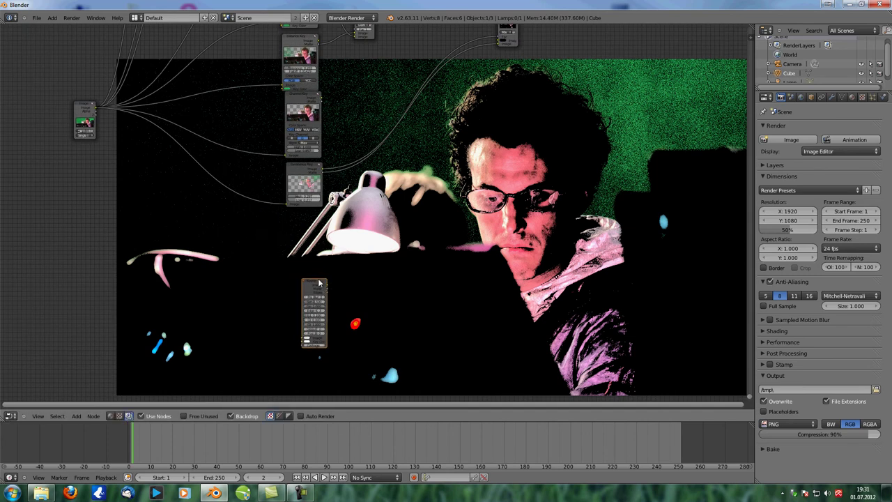
Step: Box-select the topmost group of keying nodes and move it up out of the way
scroll(317, 280, down, 8)
middle_drag(326, 215, 308, 245)
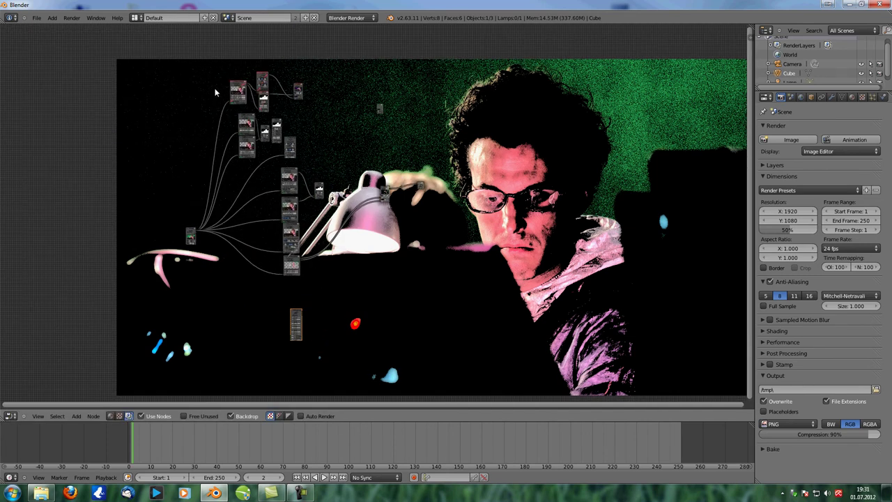
key(b)
drag(205, 65, 320, 110)
key(g)
click(338, 108)
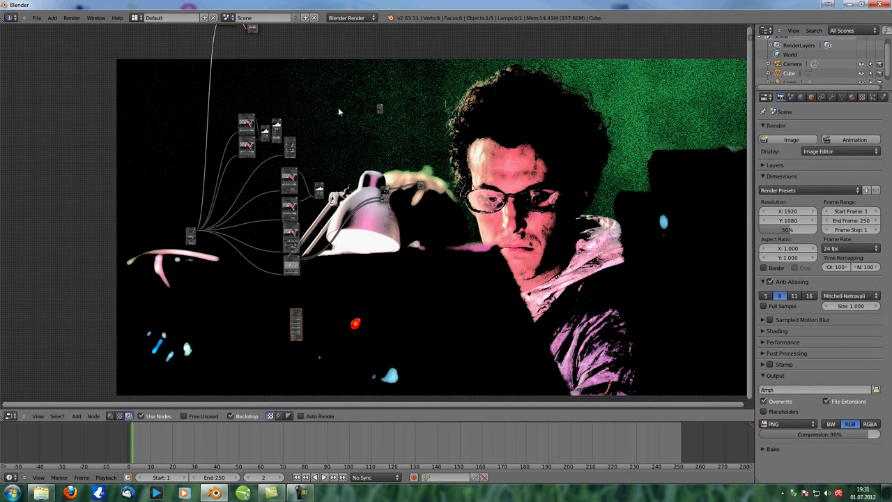
Step: Box-select the remaining keying and Mix nodes and move them up to clear space around the Keying node
click(206, 103)
key(b)
drag(216, 99, 397, 293)
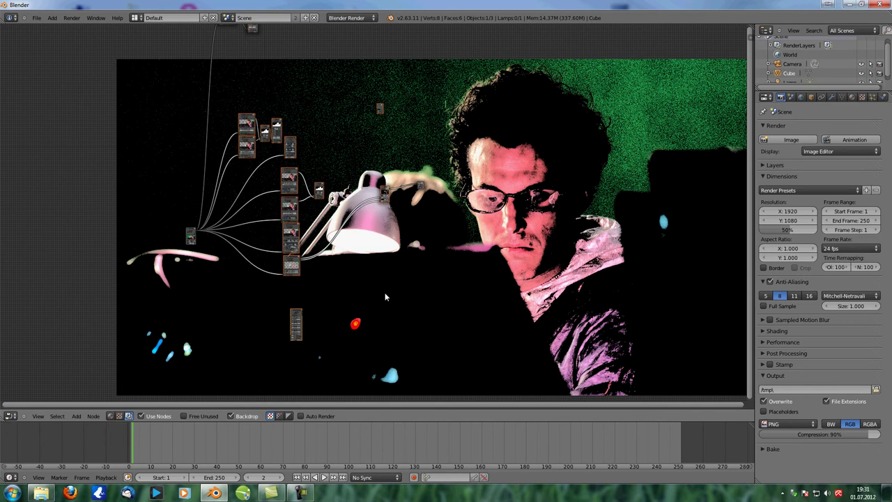
key(g)
click(375, 216)
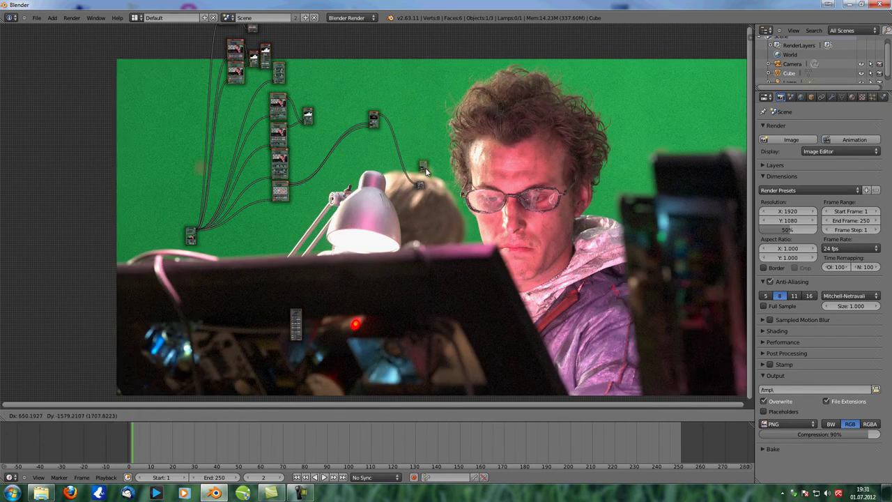
Step: Arrange the Image, Keying and Viewer nodes side by side in the cleared area
scroll(381, 146, up, 2)
scroll(272, 308, up, 1)
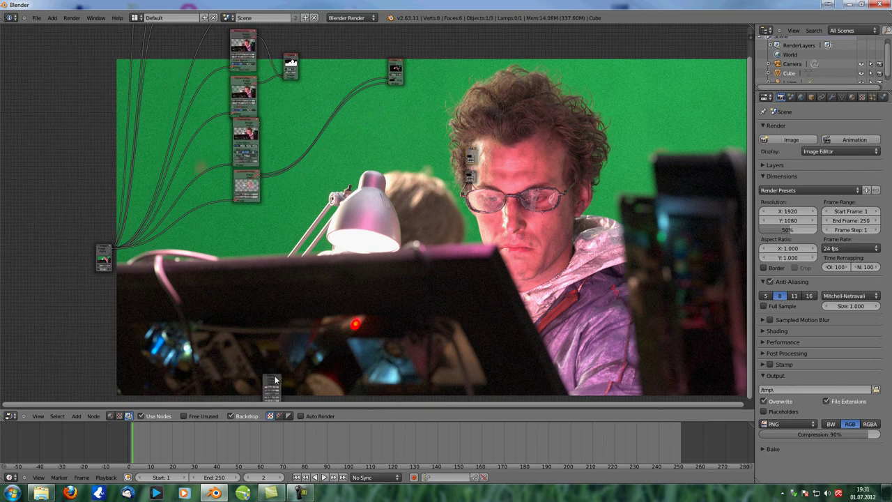
drag(275, 379, 289, 269)
drag(104, 255, 217, 308)
scroll(456, 159, up, 1)
drag(482, 169, 362, 313)
scroll(272, 346, up, 9)
scroll(271, 345, up, 2)
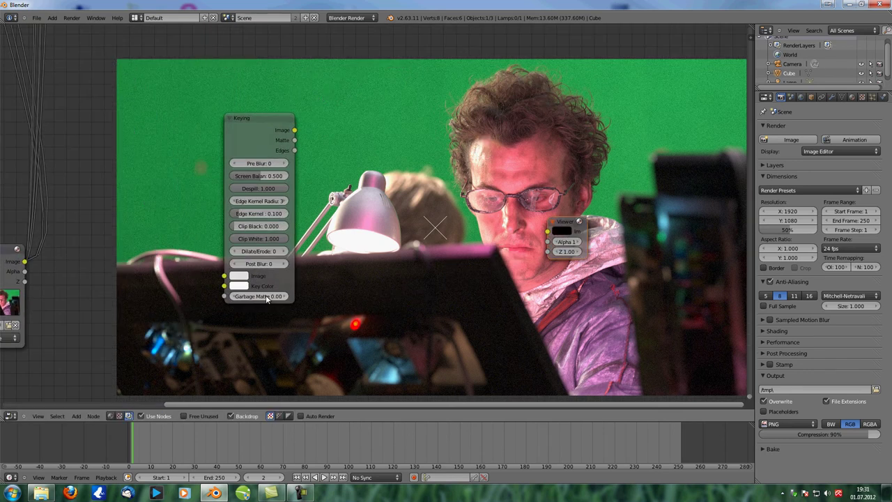
Step: Connect the Image node to the Keying node's Image input and the Keying node's Image output to the Viewer
middle_drag(29, 333, 101, 293)
drag(98, 225, 297, 239)
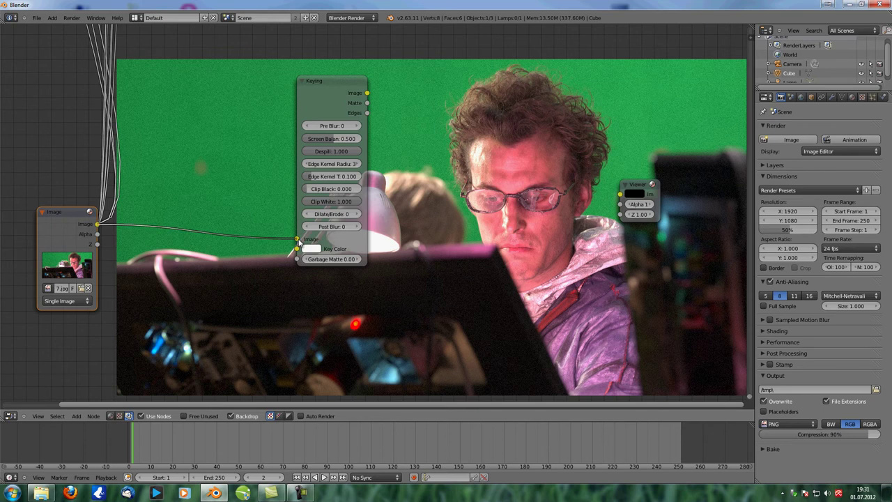
drag(367, 92, 620, 194)
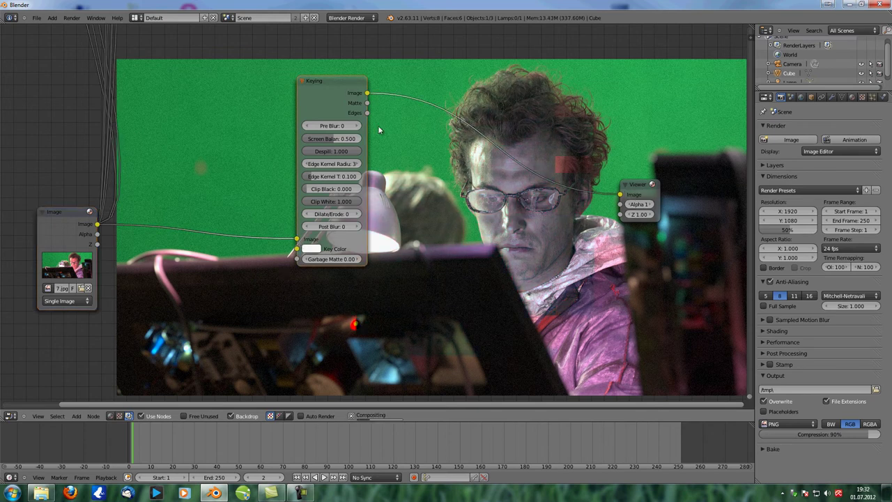
Step: Set the Keying node's Key Color by sampling the green background of the footage
middle_drag(448, 187, 450, 164)
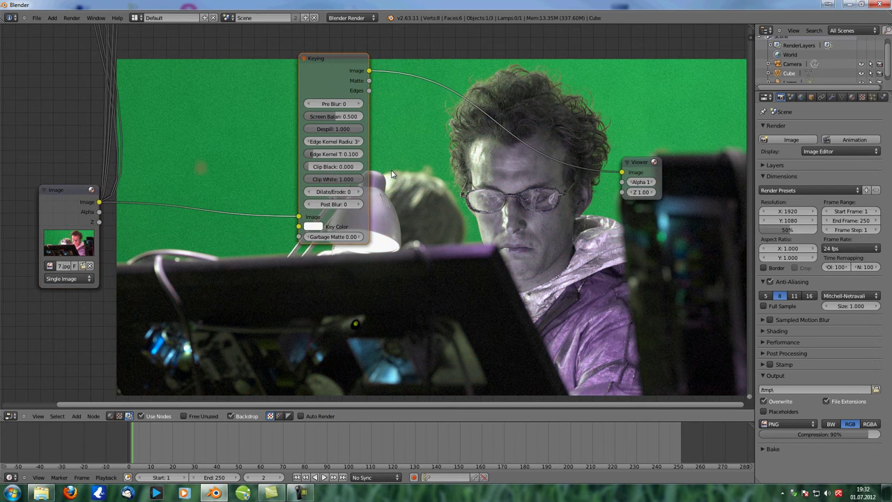
middle_drag(413, 228, 385, 220)
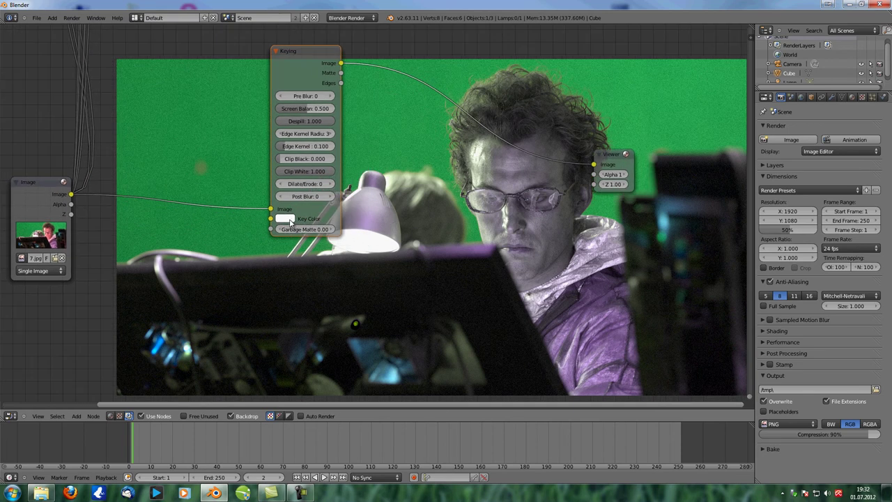
click(290, 221)
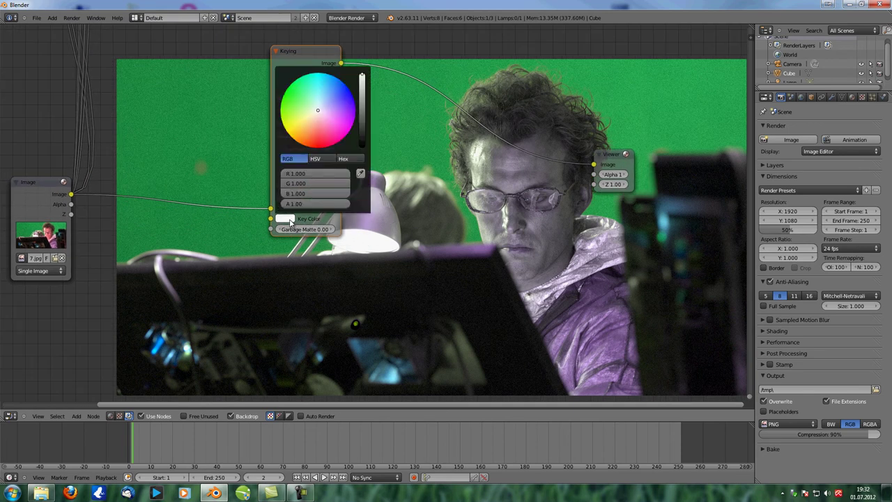
click(360, 173)
click(166, 93)
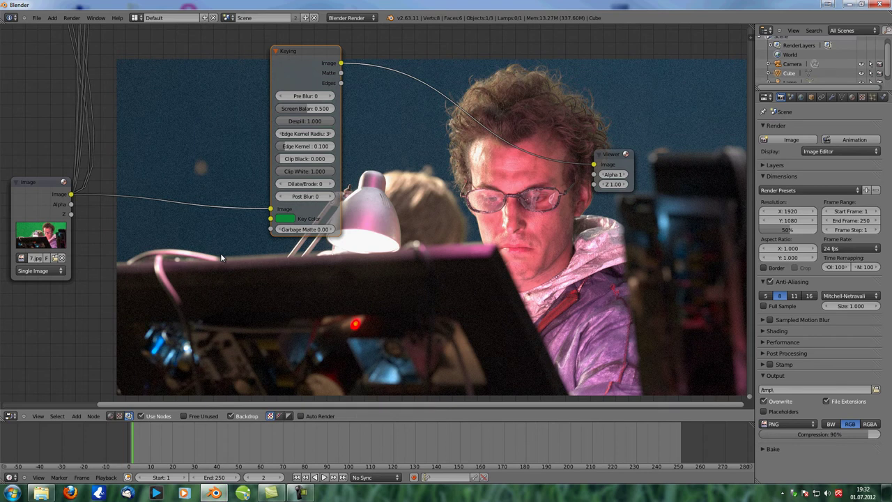
Step: Insert a Mix node on the link between the Keying and Viewer nodes and move the Viewer farther away from it
mouse_move(558, 193)
alt+middle_down()
mouse_move(361, 110)
mouse_move(577, 174)
mouse_move(552, 179)
alt+middle_up()
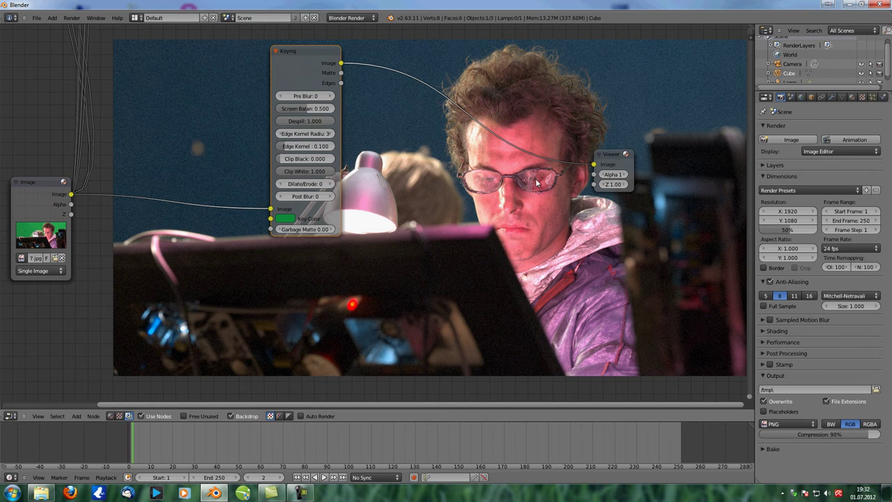
key(shift+a)
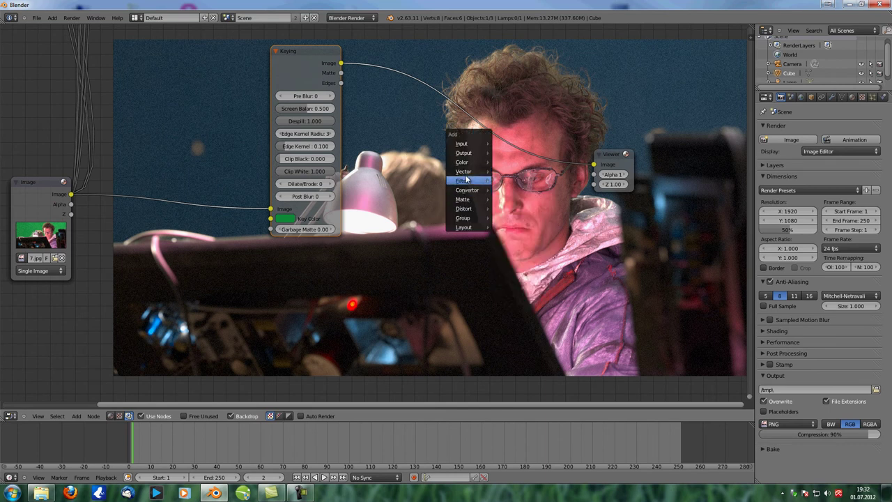
mouse_move(465, 162)
click(512, 161)
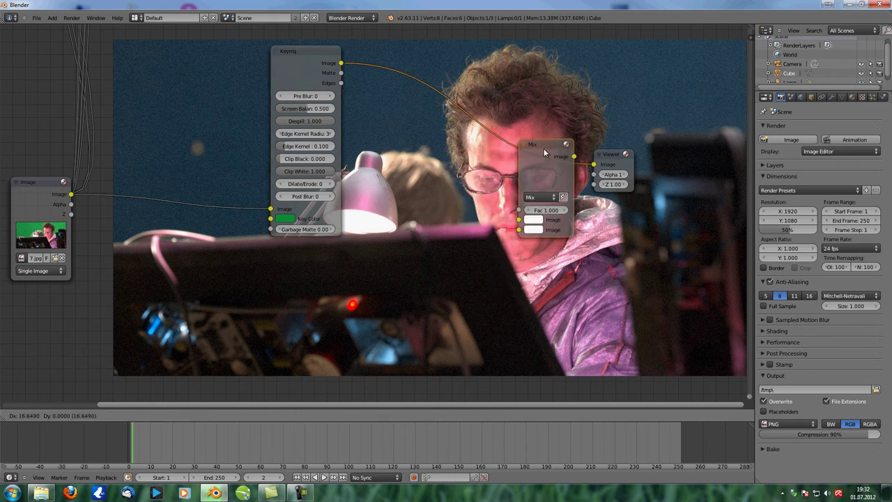
click(551, 149)
drag(616, 158, 700, 174)
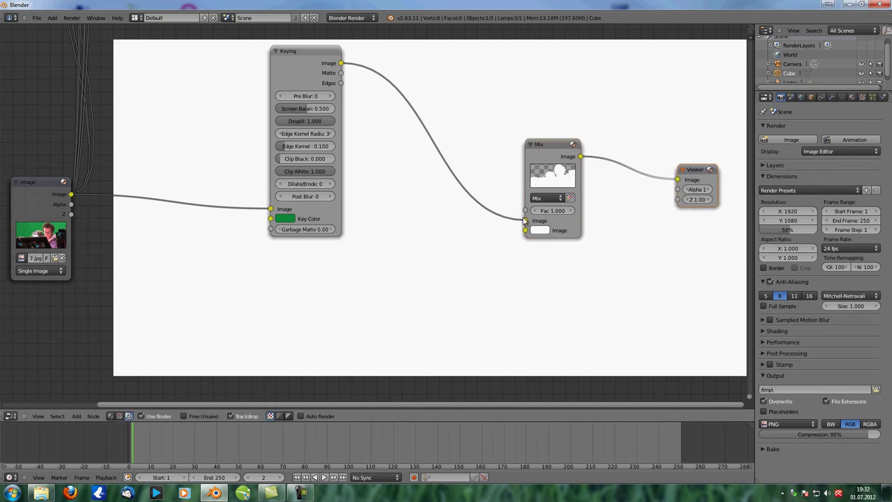
Step: Reroute the Keying node's Image output to the Mix node's second Image input and connect its Matte output to Fac
drag(524, 221, 525, 230)
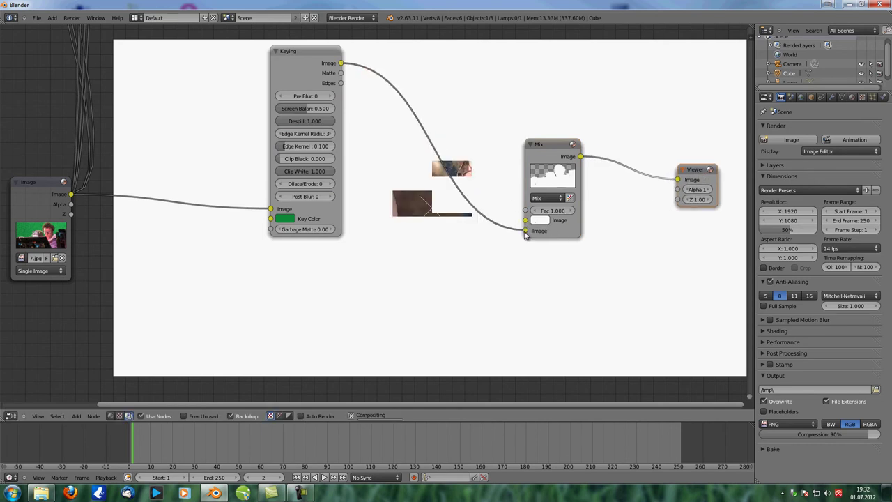
drag(341, 72, 525, 210)
middle_drag(447, 227, 404, 217)
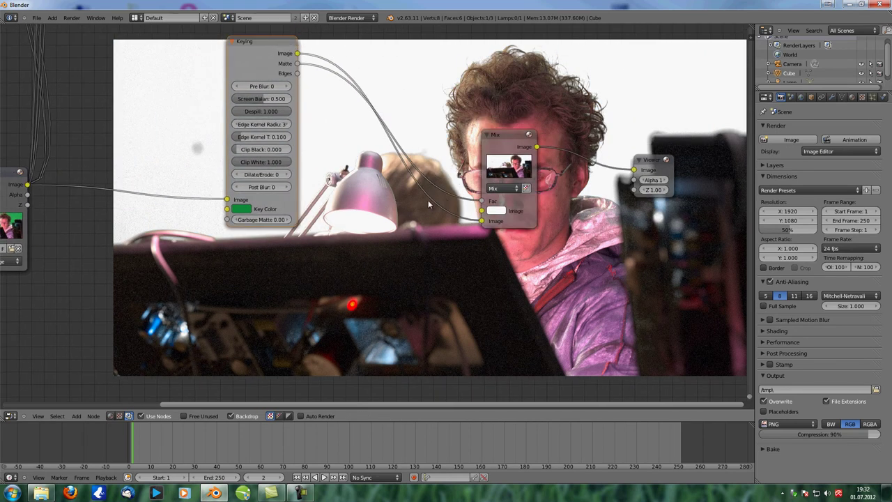
Step: Set the Mix node's first Image color to pure red as the replacement background
middle_drag(538, 200, 480, 212)
click(449, 222)
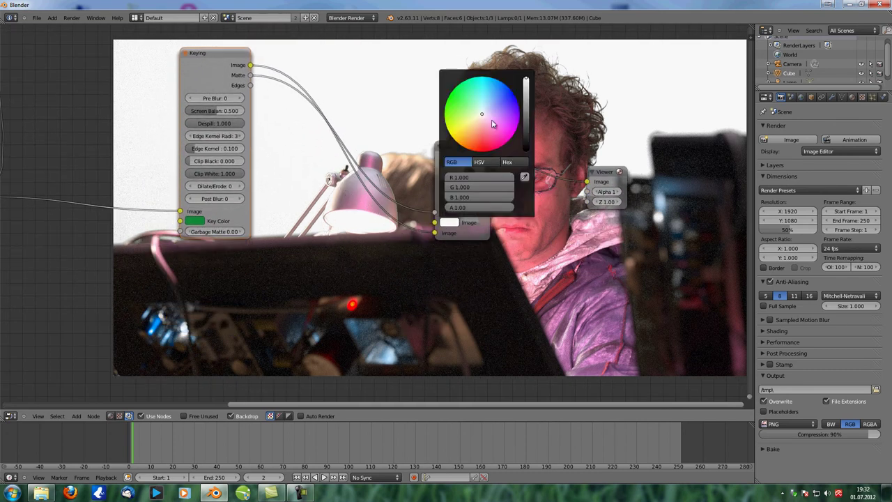
drag(501, 109, 525, 270)
middle_drag(563, 294, 536, 320)
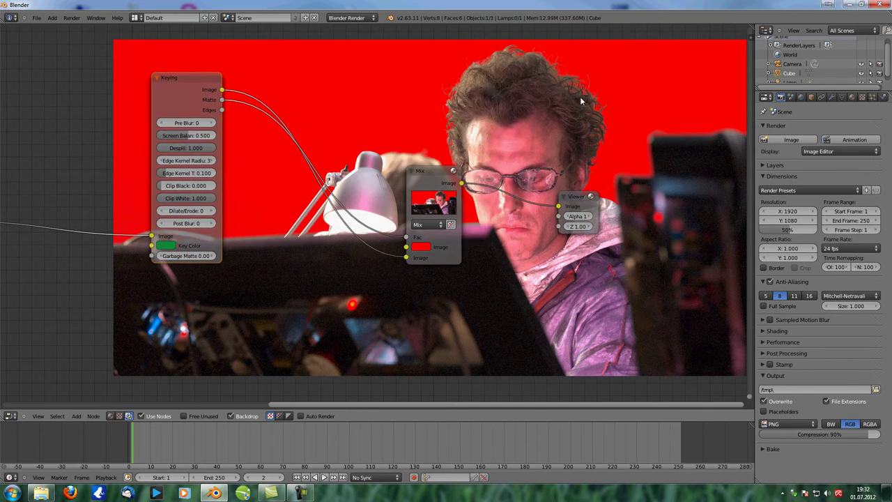
Step: Examine the keyed footage over the red background, checking the hair, lamp and dark foreground equipment
middle_drag(564, 277, 586, 209)
scroll(527, 206, up, 3)
middle_drag(526, 218, 556, 163)
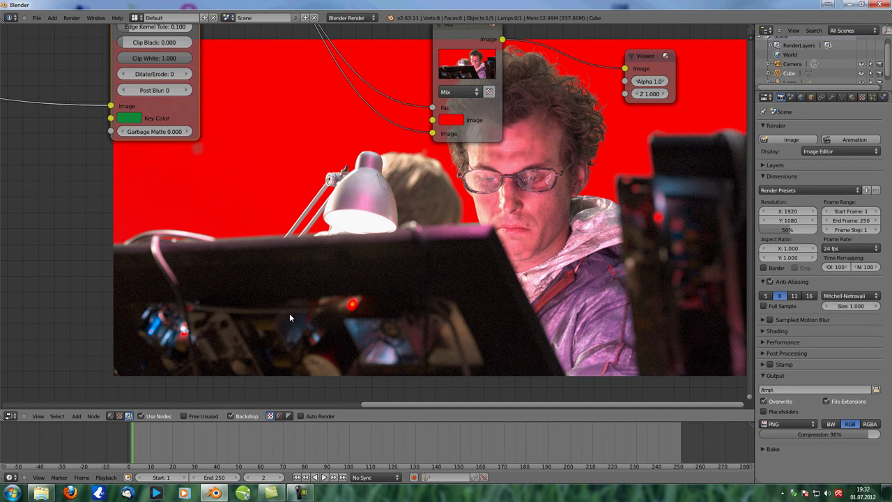
middle_drag(302, 128, 304, 207)
scroll(304, 207, down, 6)
middle_drag(283, 161, 376, 181)
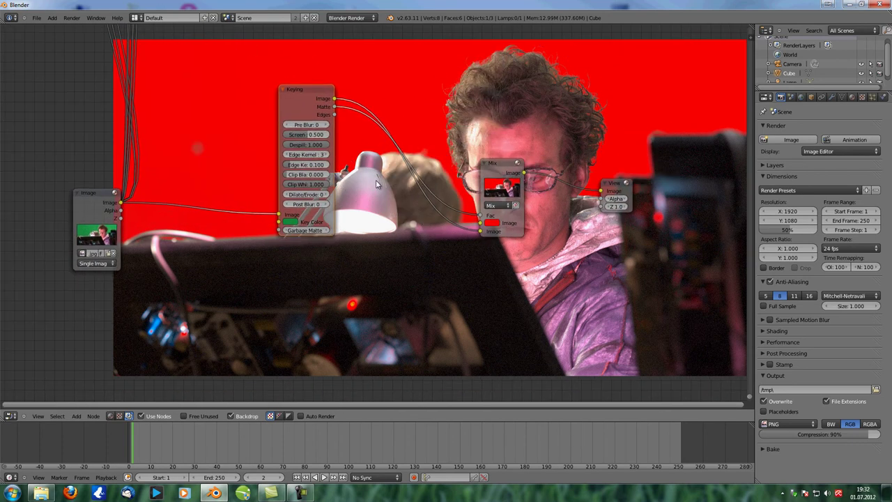
middle_drag(291, 143, 224, 119)
scroll(223, 119, down, 1)
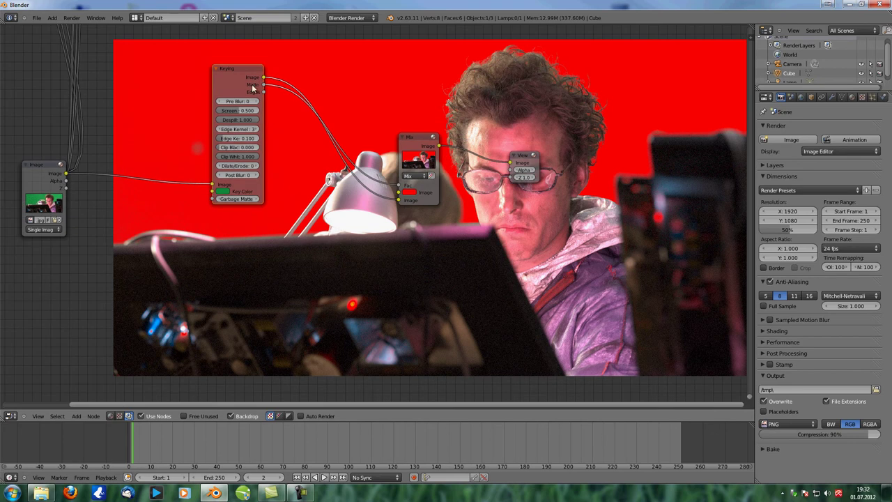
Step: Set the Keying node's Pre Blur to 4
scroll(295, 141, up, 2)
middle_drag(296, 140, 291, 149)
scroll(279, 131, up, 4)
middle_drag(270, 115, 315, 116)
scroll(288, 154, up, 4)
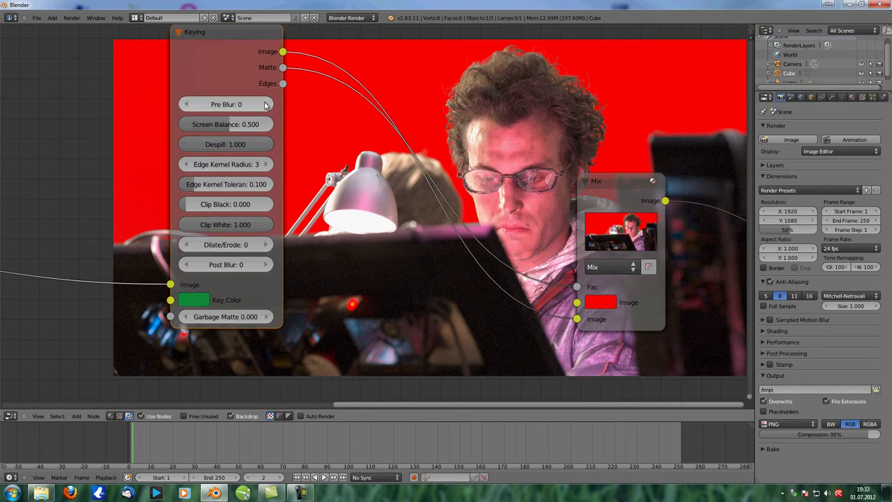
click(264, 104)
click(265, 104)
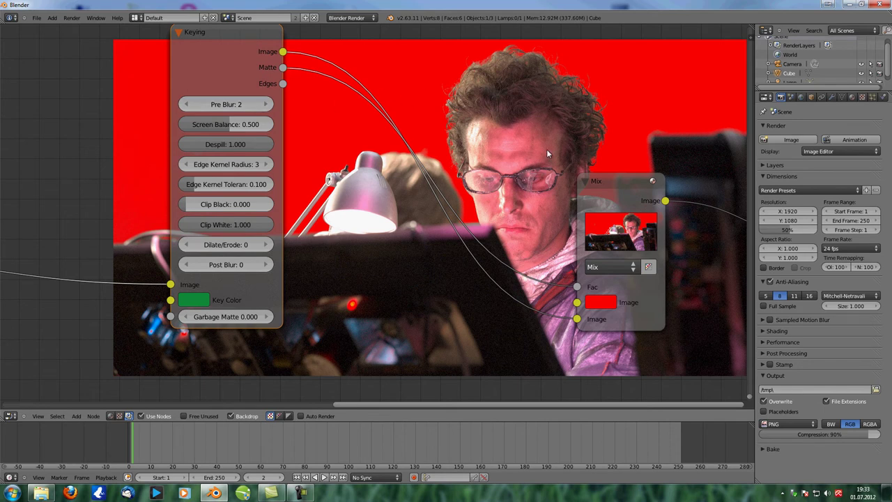
click(265, 104)
click(266, 104)
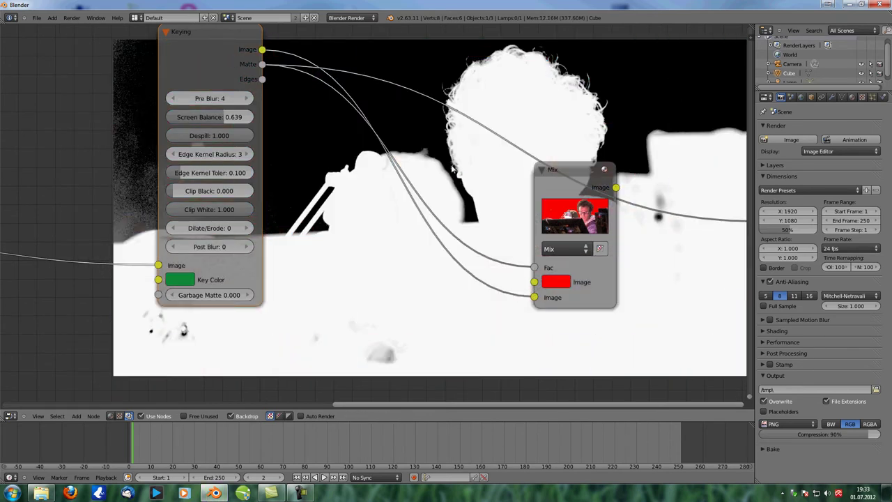
Step: Set the Keying node's Clip Black to 0.130 to clean up the dark background of the matte
middle_drag(451, 170, 488, 181)
scroll(314, 171, up, 2)
middle_drag(315, 171, 425, 157)
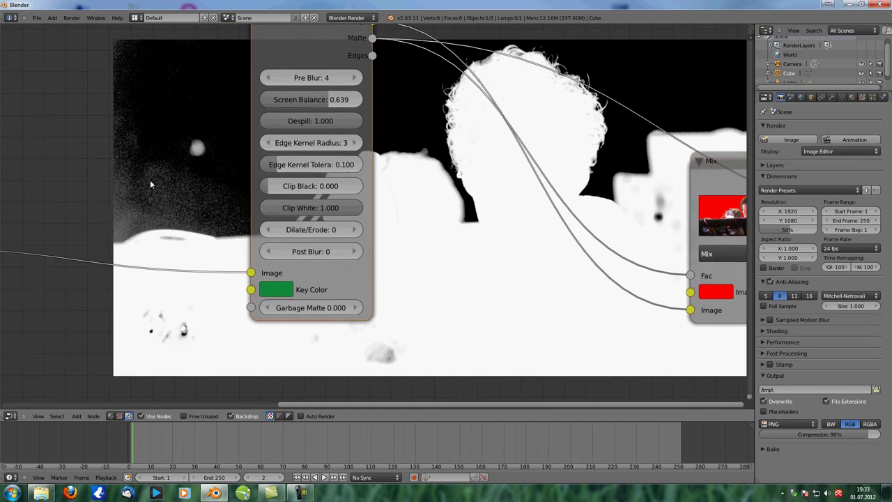
scroll(372, 205, up, 3)
scroll(407, 191, down, 1)
middle_drag(373, 236, 393, 239)
drag(283, 190, 296, 191)
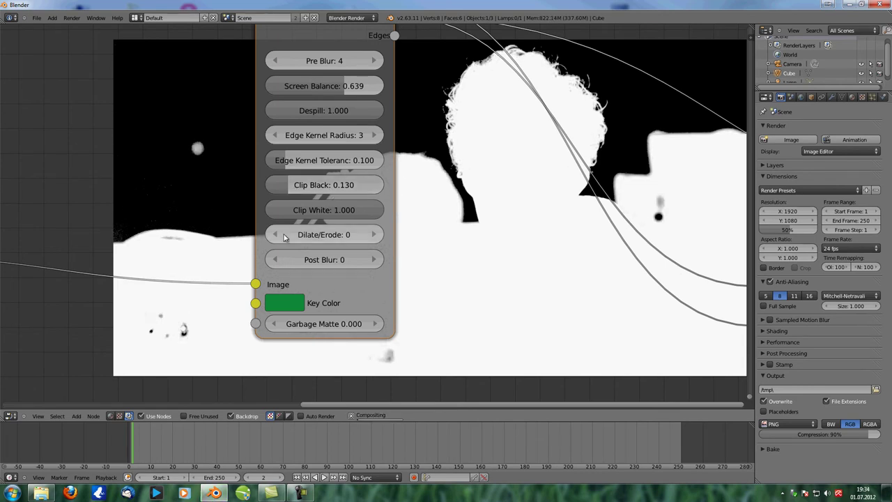
Step: Try the Keying node's Dilate/Erode at -2 and raise it step by step to 2
middle_drag(480, 205, 456, 195)
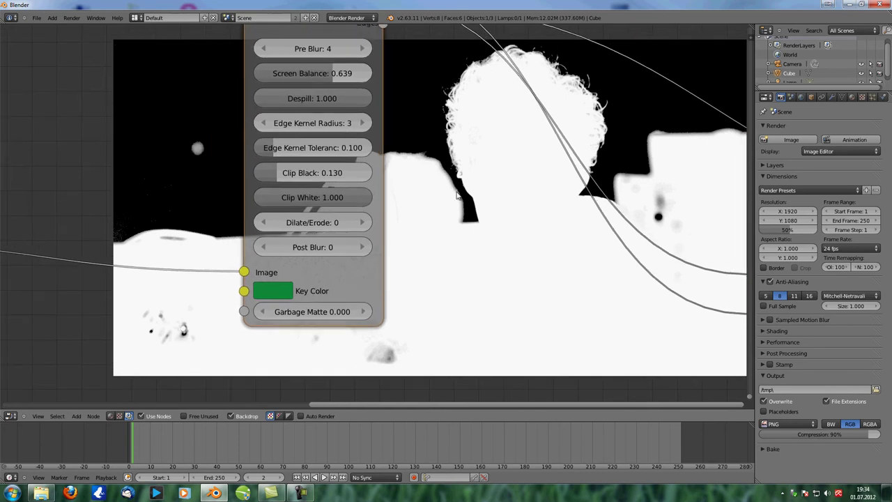
click(263, 224)
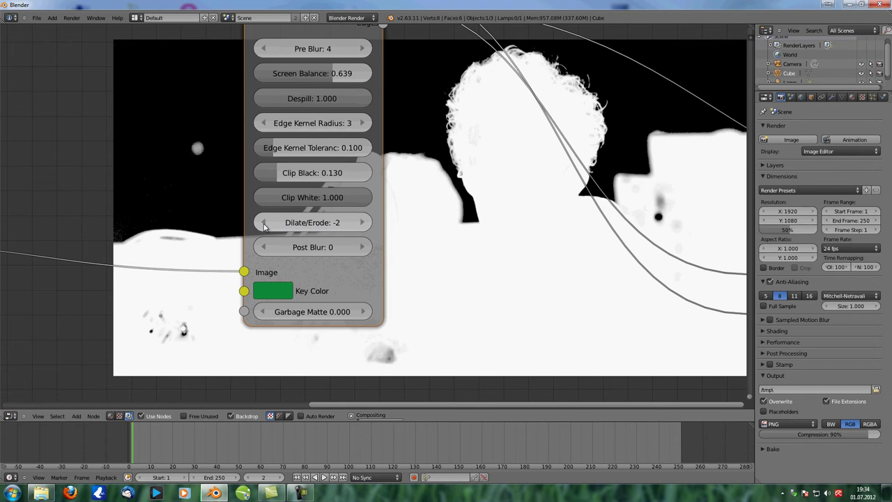
click(365, 224)
click(365, 225)
click(365, 224)
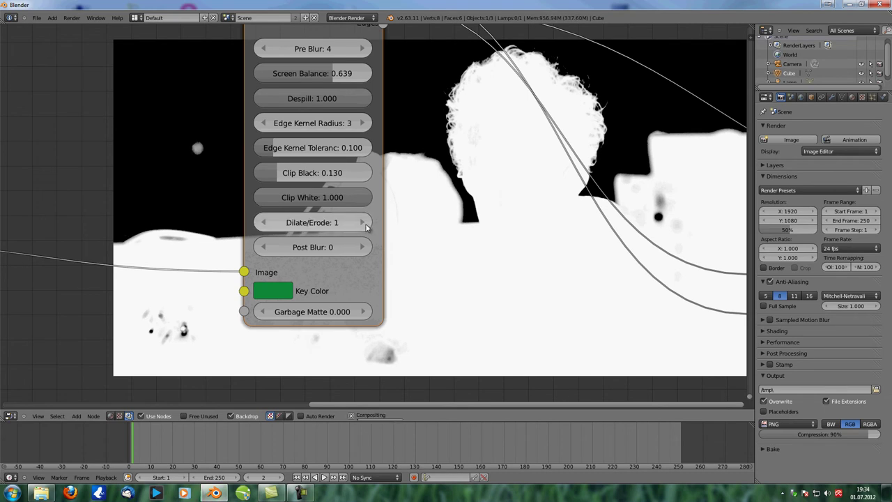
click(364, 223)
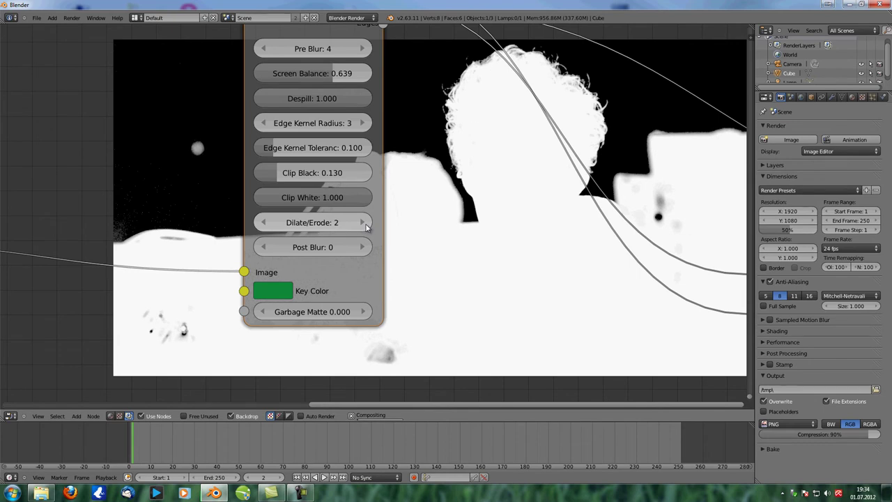
Step: Send the Mix node's output to the Viewer to show the composite over red
key(Home)
ctrl+shift+click(446, 176)
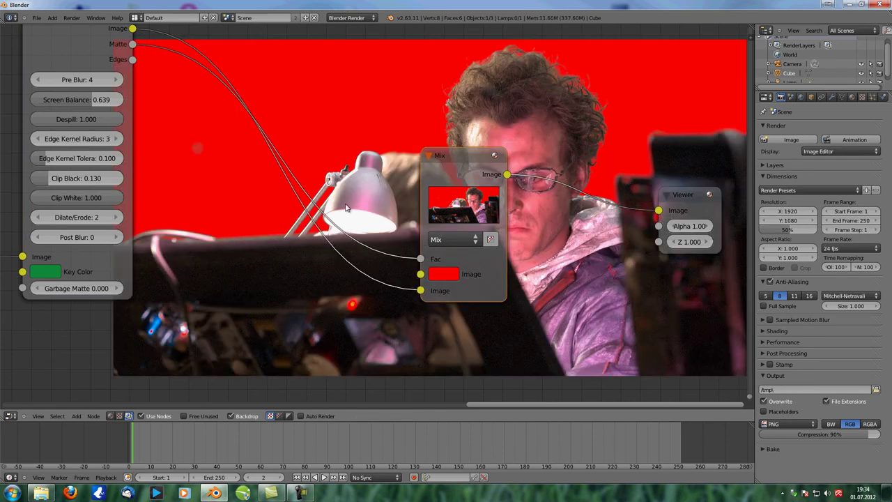
middle_drag(280, 228, 476, 140)
middle_drag(531, 220, 578, 223)
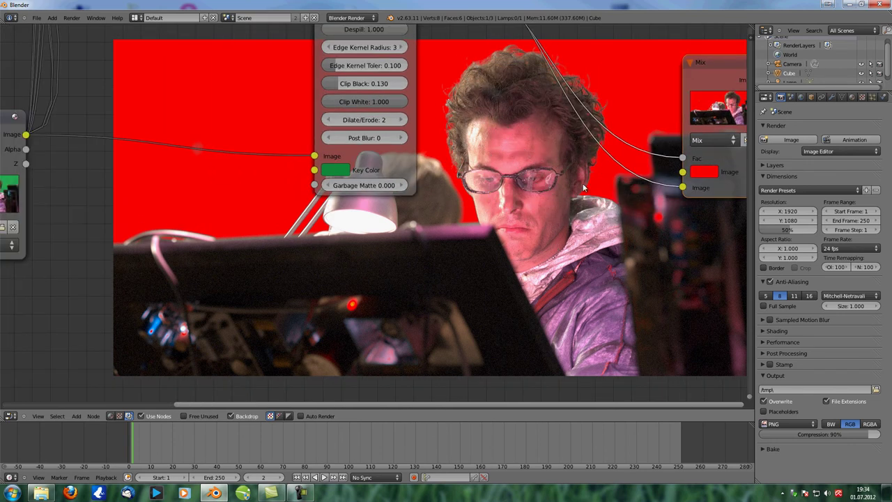
middle_drag(421, 165, 474, 221)
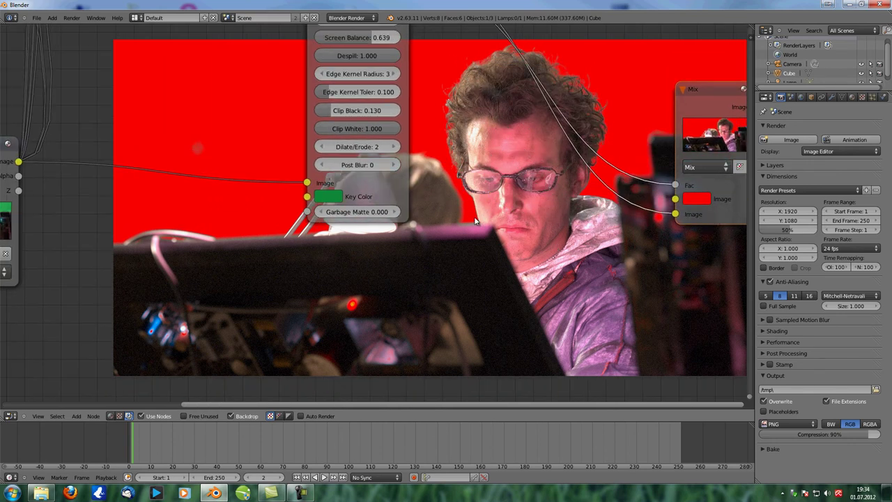
Step: Set the Keying node's Dilate/Erode back to 0
click(323, 147)
click(323, 147)
middle_drag(460, 192, 414, 195)
scroll(390, 206, down, 4)
middle_drag(340, 227, 411, 212)
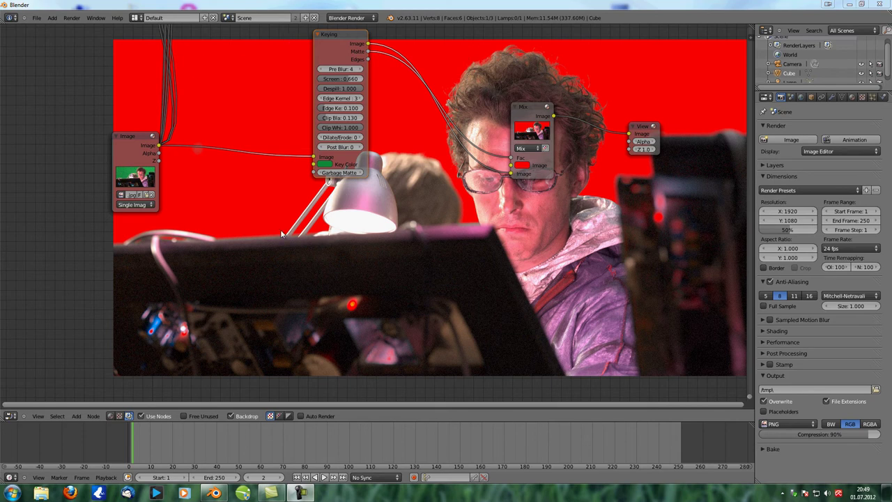
Step: Save the project as untitled.blend in the tutorial 29 folder
click(37, 18)
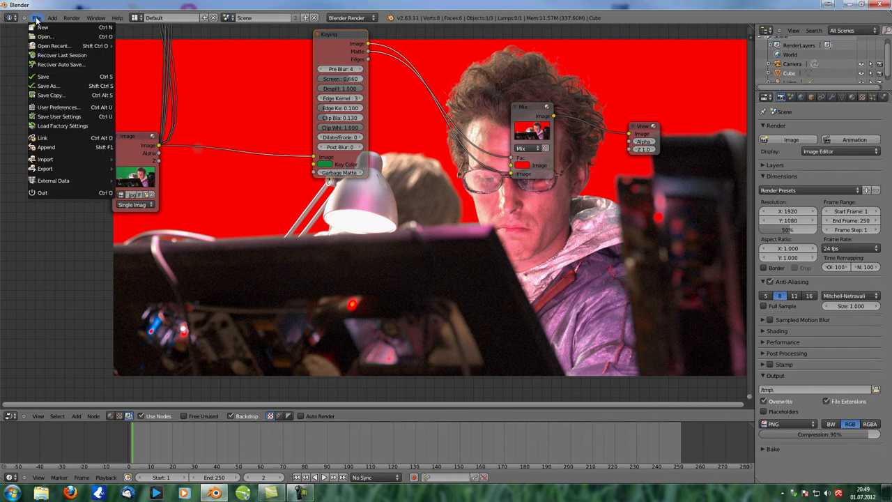
click(49, 76)
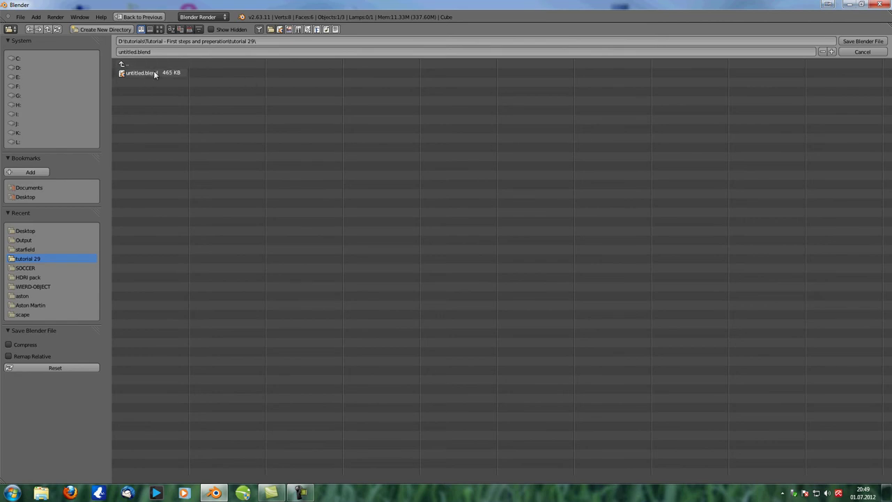
click(853, 43)
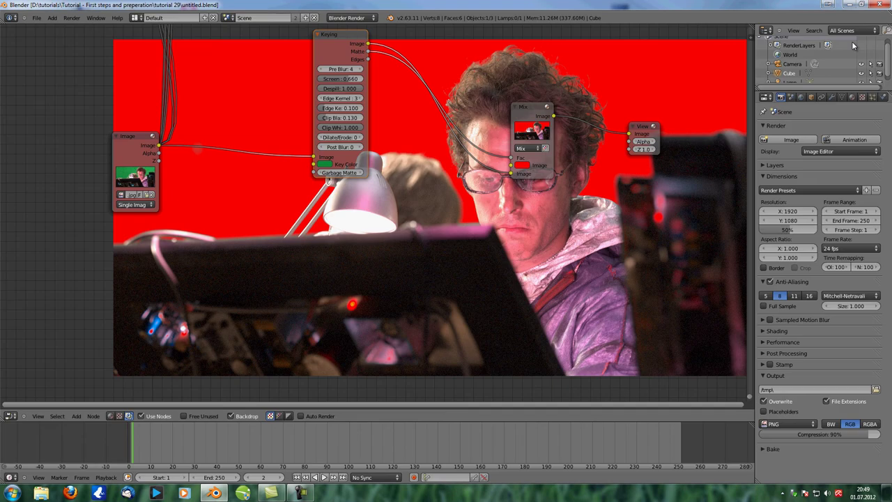
Step: Close Blender and open the Computer folder in Windows Explorer
click(36, 18)
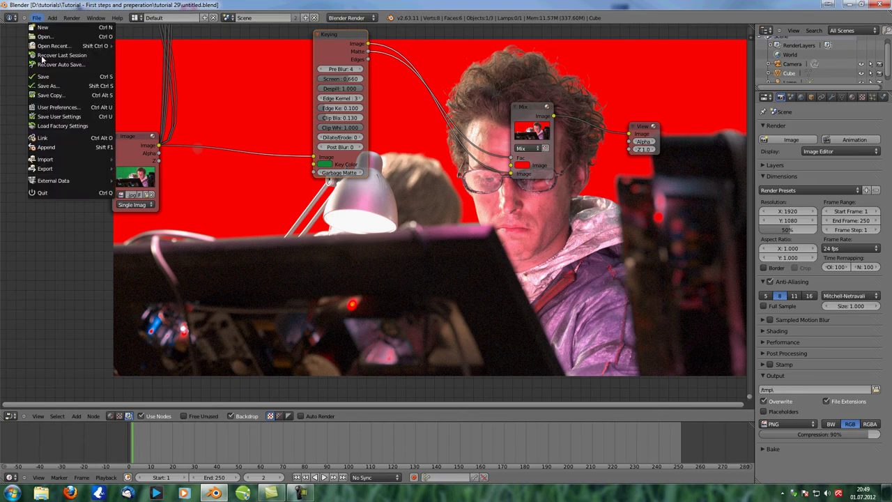
click(883, 6)
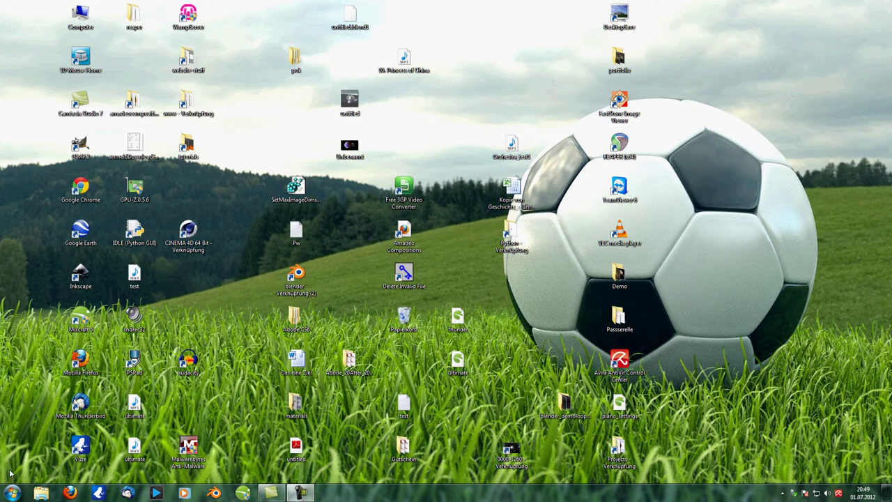
click(12, 492)
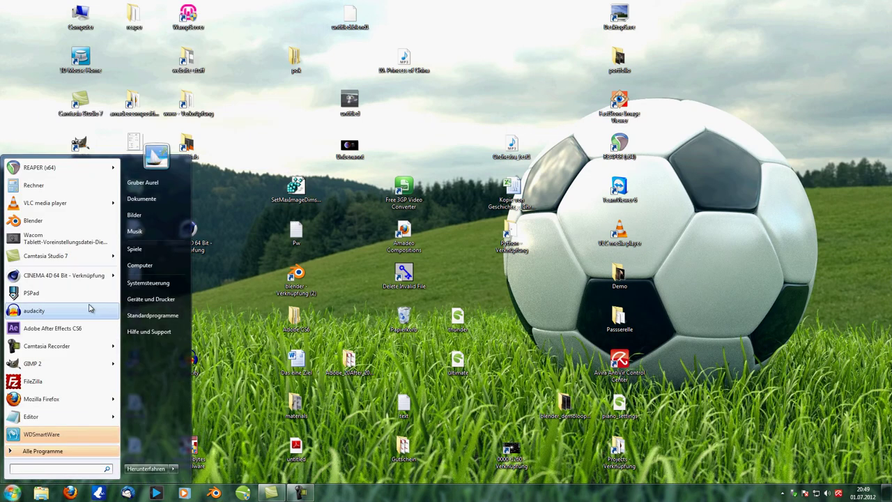
click(147, 271)
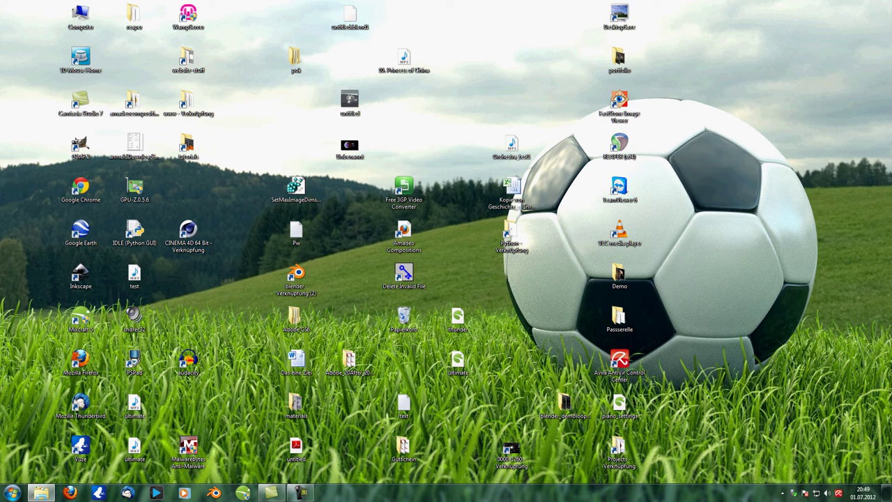
Step: Launch Blender from the Win7.x64-48463 folder, close the Explorer window and bring Blender to the front
drag(335, 7, 334, 0)
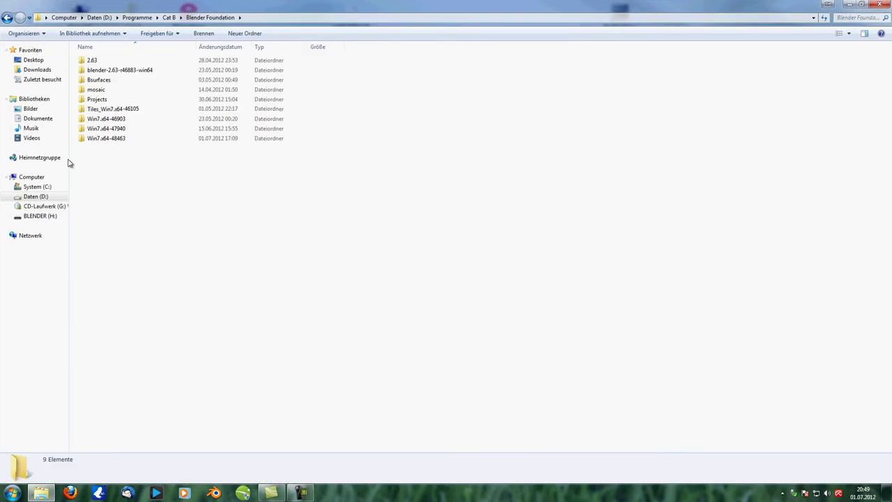
double_click(120, 143)
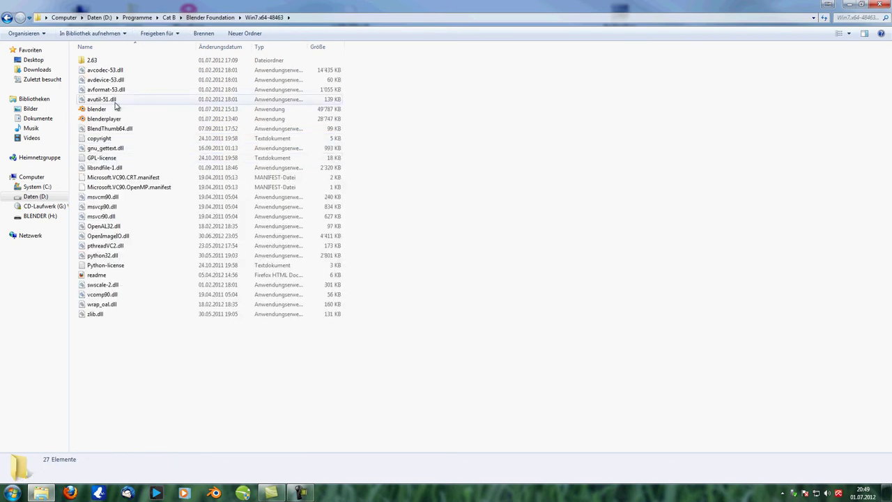
click(106, 110)
double_click(106, 111)
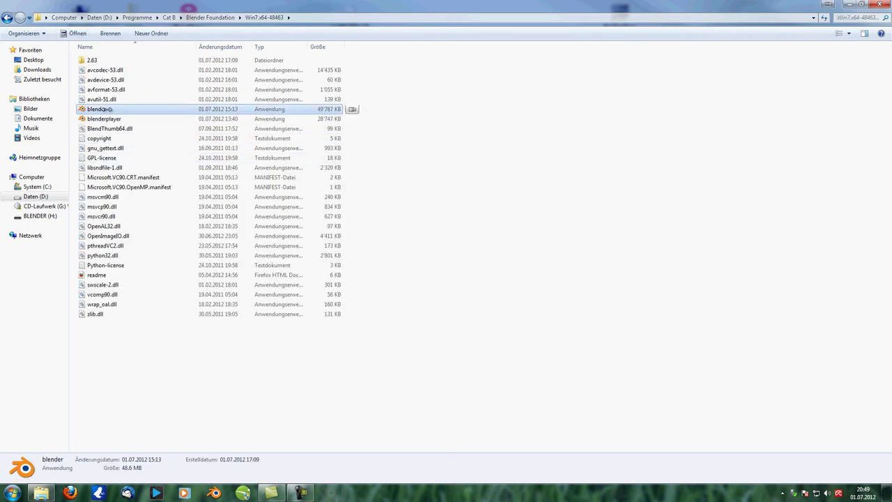
click(848, 5)
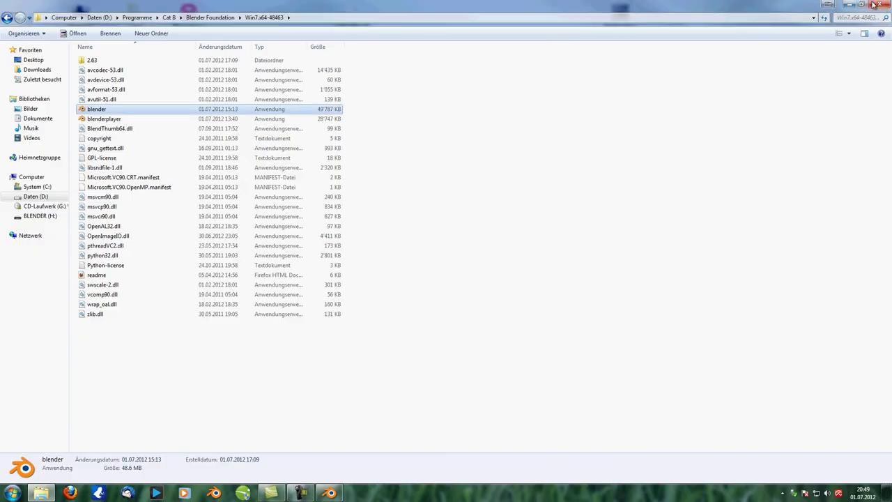
click(879, 5)
click(329, 492)
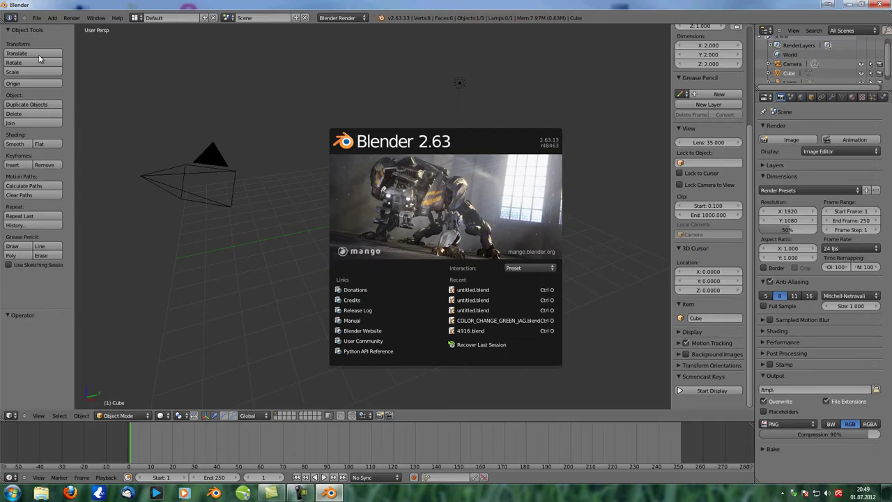
Step: Reopen the most recent untitled.blend from the tutorial 29 folder and shift the Keying node slightly
click(37, 18)
mouse_move(53, 51)
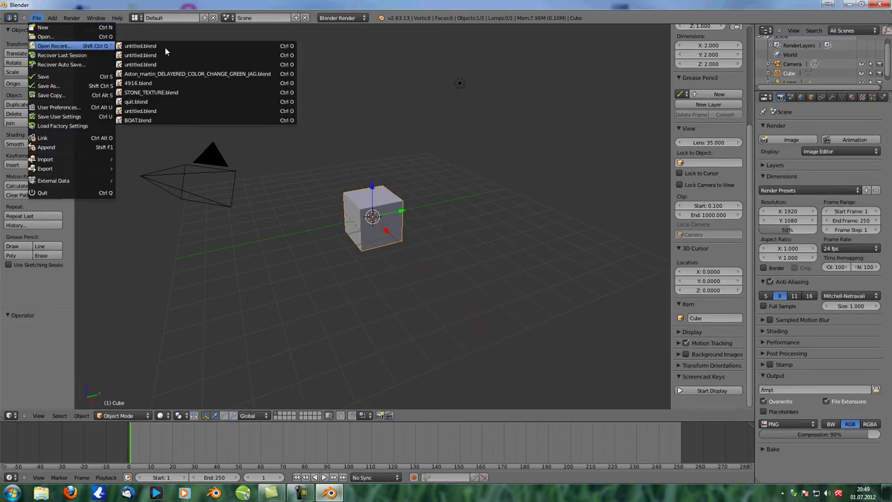
click(164, 46)
scroll(400, 126, up, 1)
middle_drag(400, 126, 408, 173)
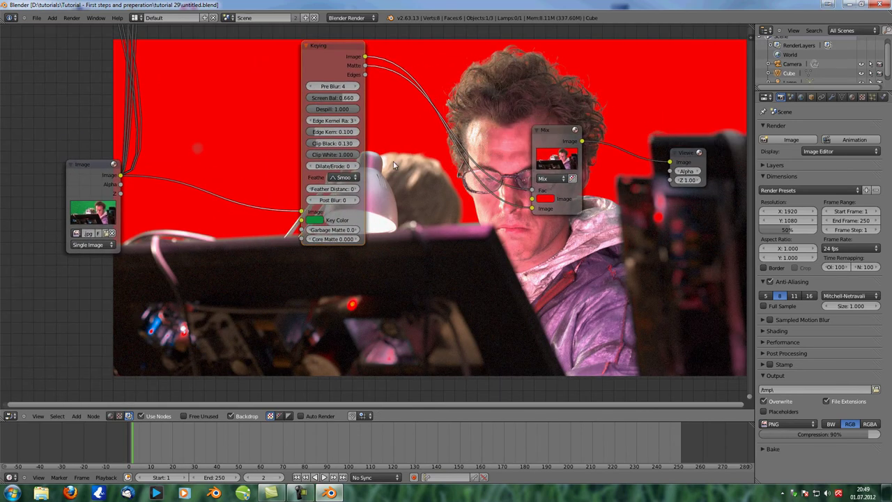
drag(333, 50, 331, 52)
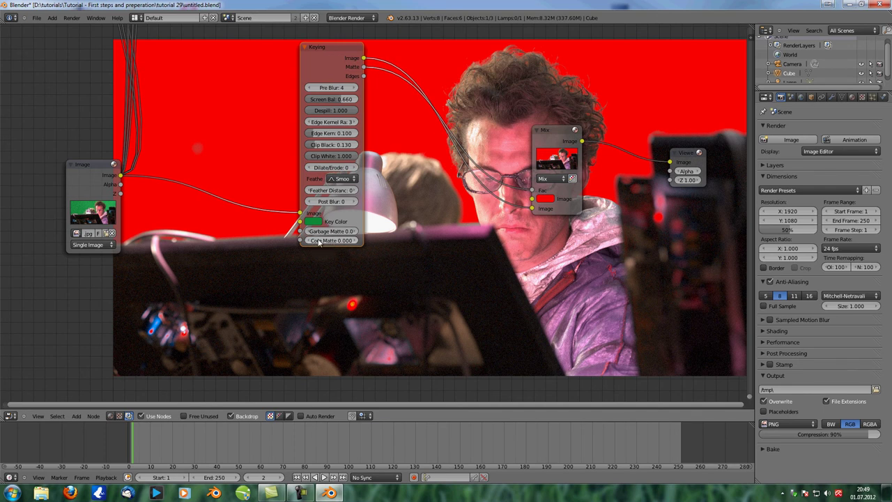
Step: Add a Box Mask node and place it below the Keying node
scroll(402, 241, down, 2)
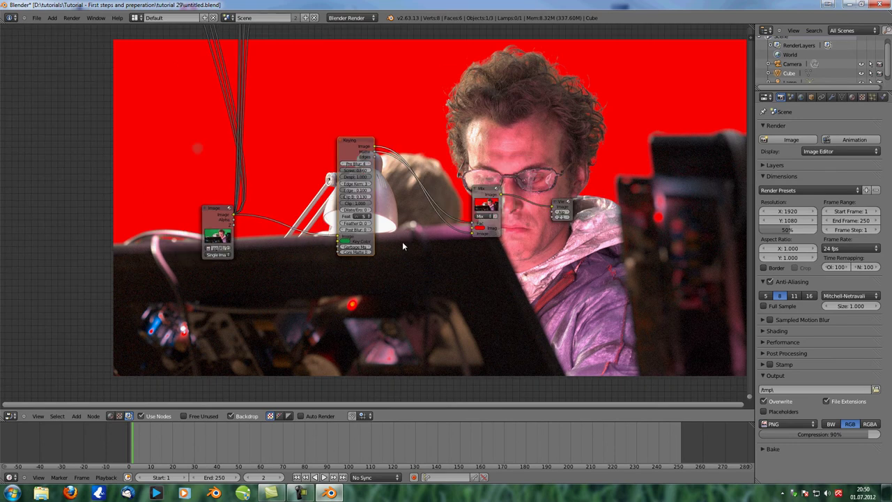
key(shift+a)
mouse_move(397, 248)
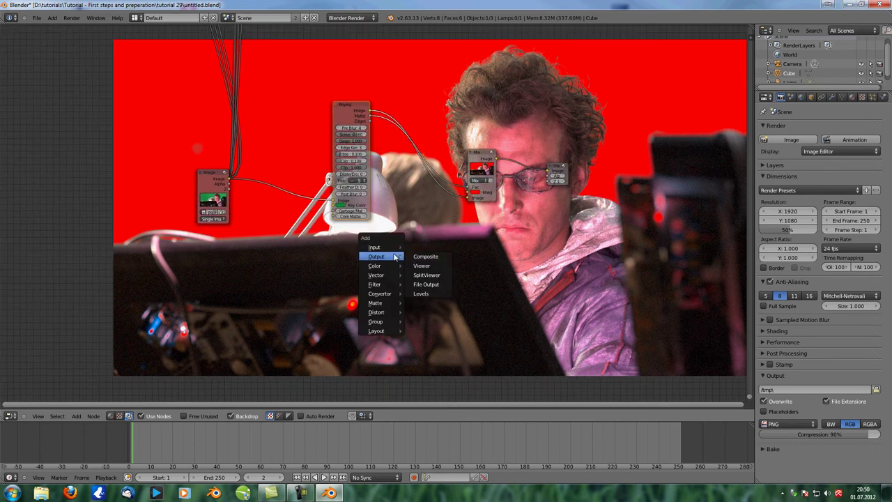
mouse_move(382, 267)
mouse_move(379, 303)
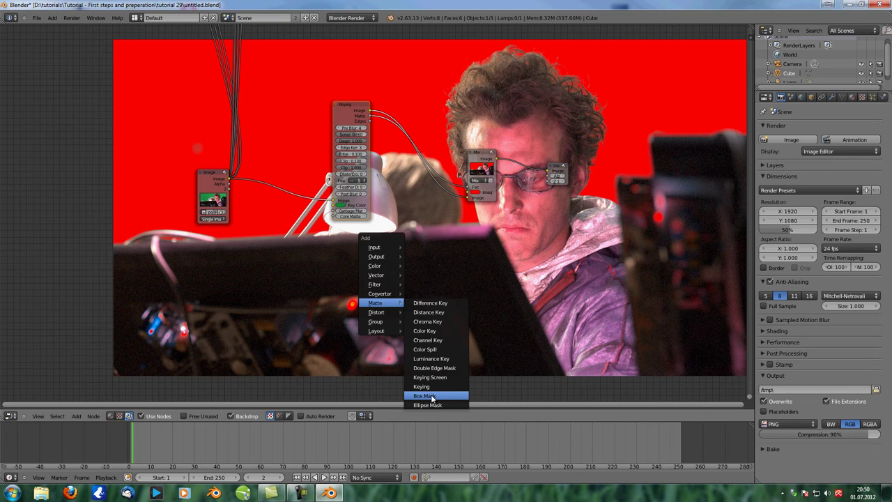
click(432, 396)
click(392, 274)
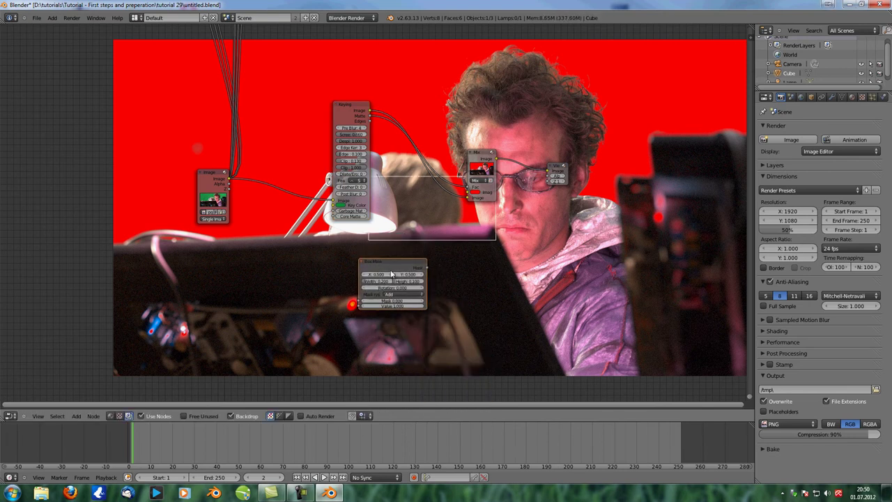
Step: Add an Ellipse Mask node and place it directly beneath the Box Mask node
key(shift+a)
mouse_move(467, 261)
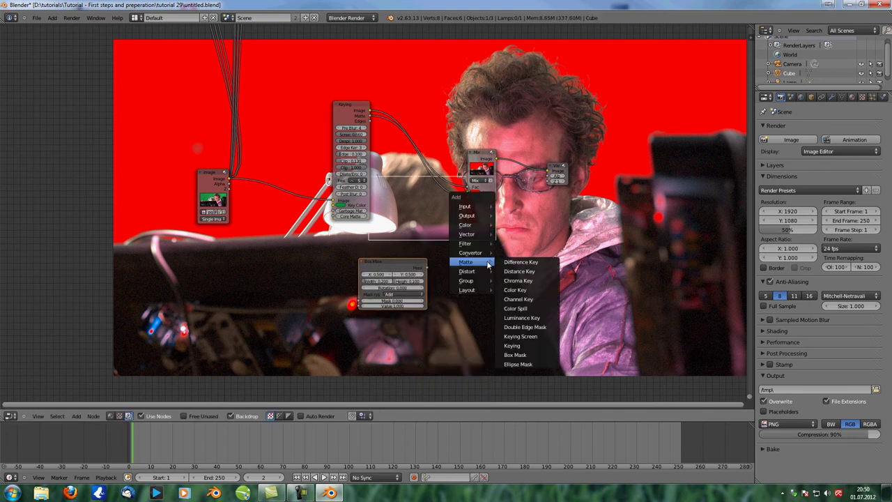
click(531, 365)
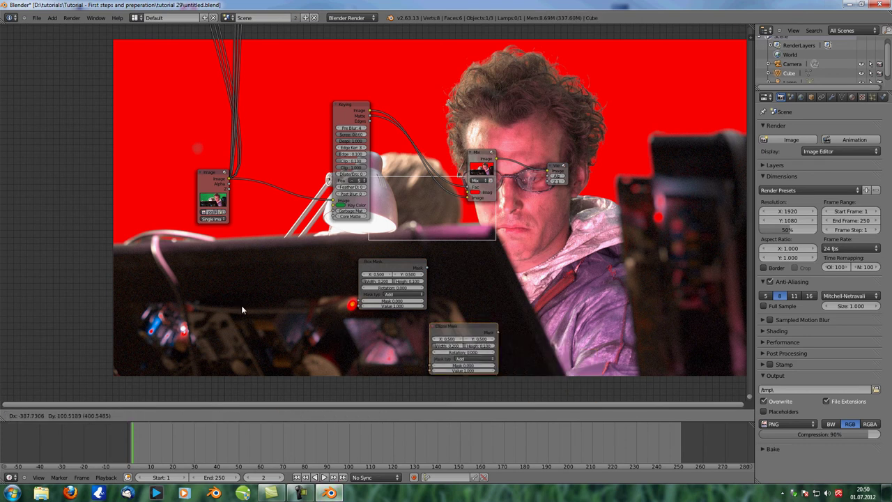
click(357, 318)
drag(385, 323, 390, 326)
click(402, 260)
click(348, 102)
right_click(400, 279)
Step: Preview the Ellipse Mask's output in the Viewer
scroll(369, 245, up, 4)
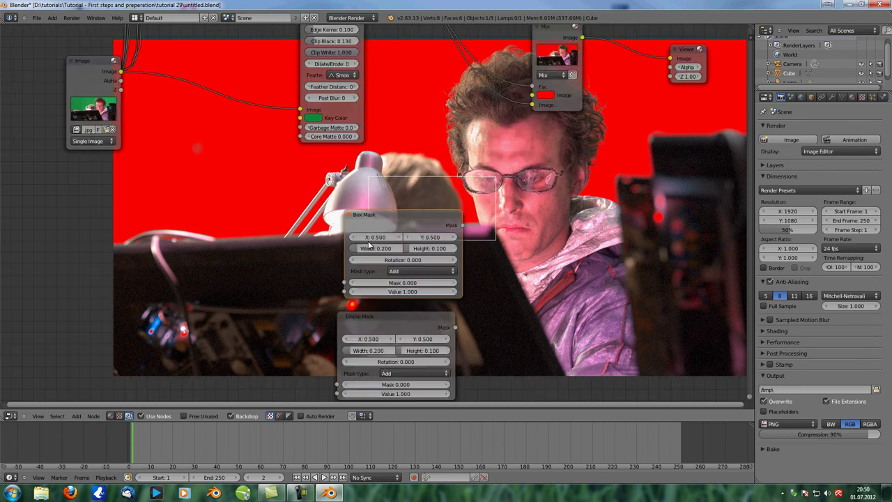
scroll(369, 245, up, 2)
scroll(377, 209, down, 4)
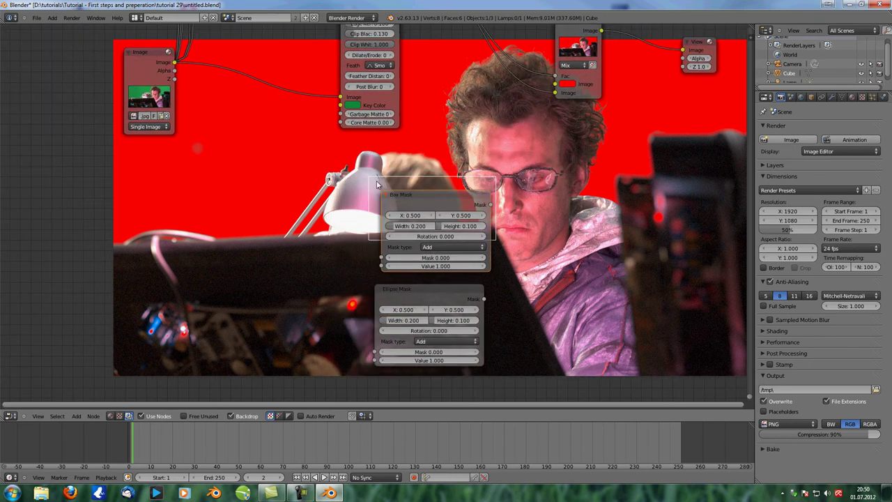
middle_drag(310, 233, 320, 247)
scroll(321, 248, down, 3)
scroll(419, 232, down, 3)
ctrl+shift+click(418, 293)
Step: Add a Mix node and place it just before the Box Mask node
key(shift+a)
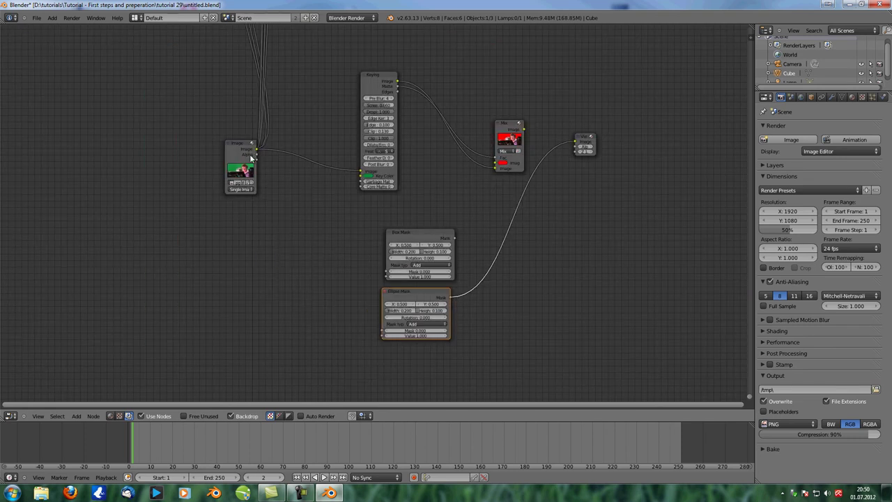
key(shift+a)
mouse_move(268, 175)
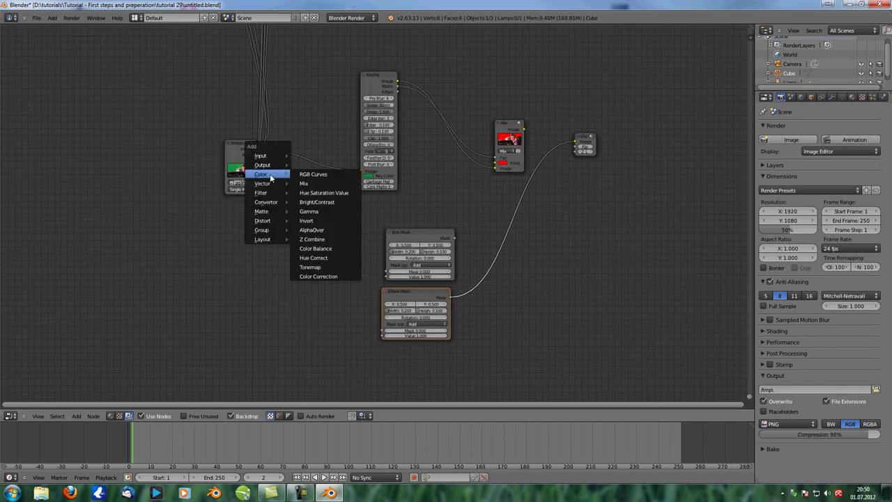
click(304, 184)
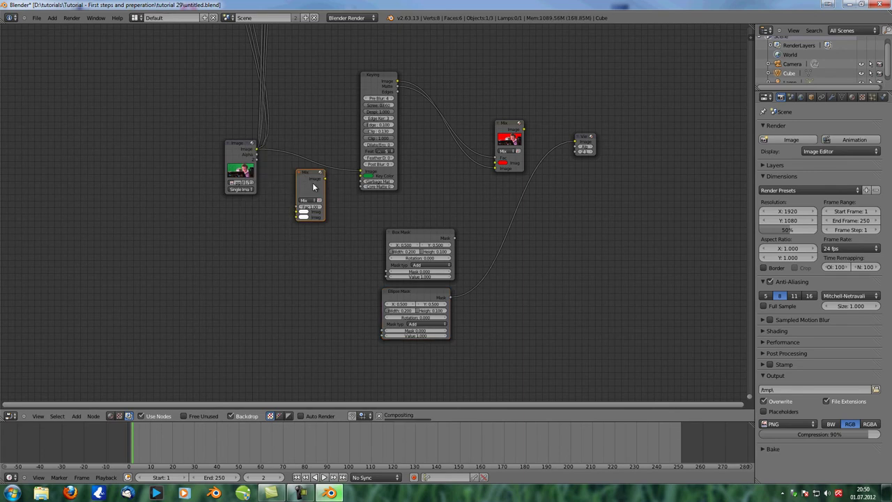
click(336, 252)
Step: Feed the footage into the new Mix node's first image input, make its second color black, and connect its output to the Box Mask's Mask input
drag(256, 149, 309, 286)
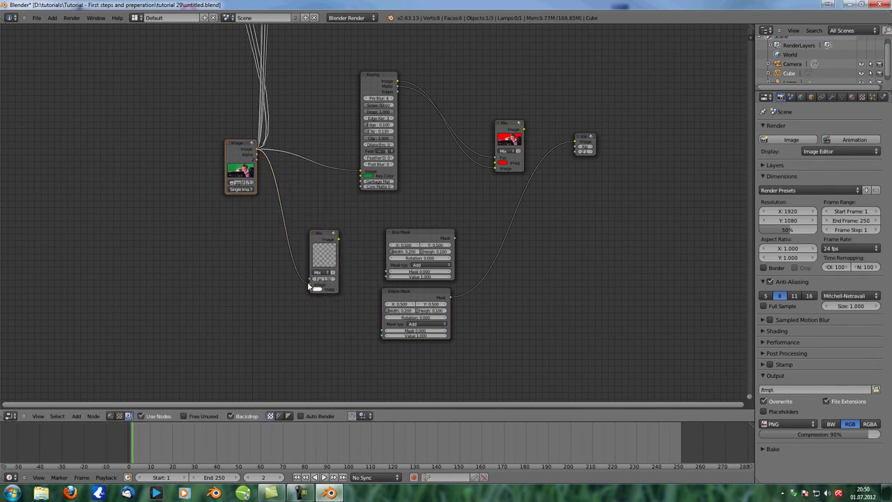
click(320, 288)
drag(359, 244, 384, 272)
Step: Send the Box Mask's output to the Viewer and tidy the positions of the black Mix and Box Mask nodes
ctrl+shift+click(438, 232)
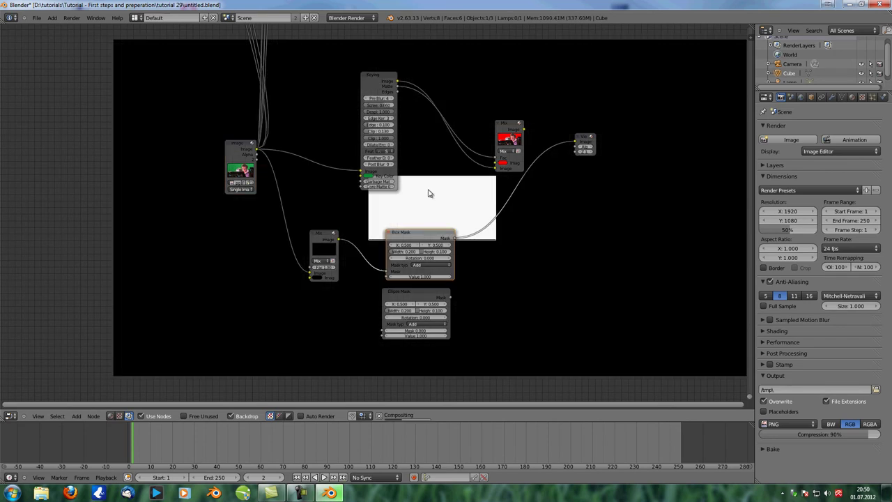
middle_drag(429, 193, 352, 188)
drag(251, 237, 249, 242)
drag(333, 237, 327, 236)
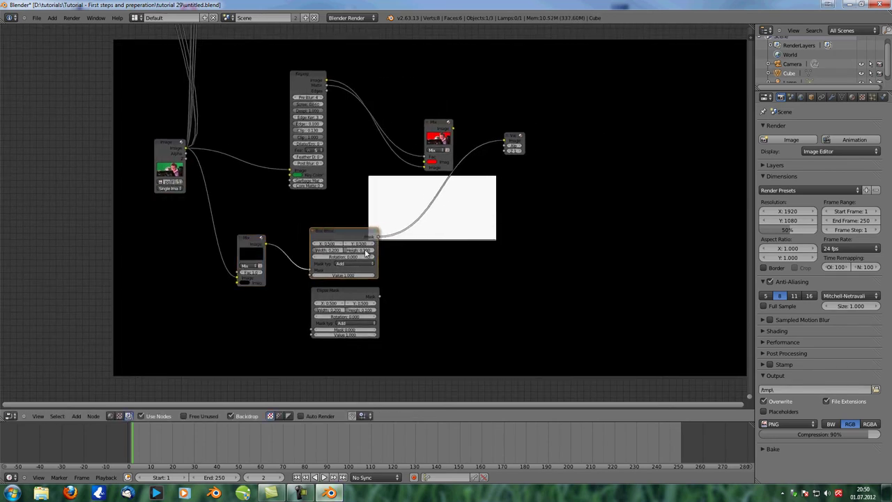
Step: Set the Box Mask to X 0.296, Y 0.530, width 0.426, height 0.257 and rotation 5.152
scroll(432, 244, up, 4)
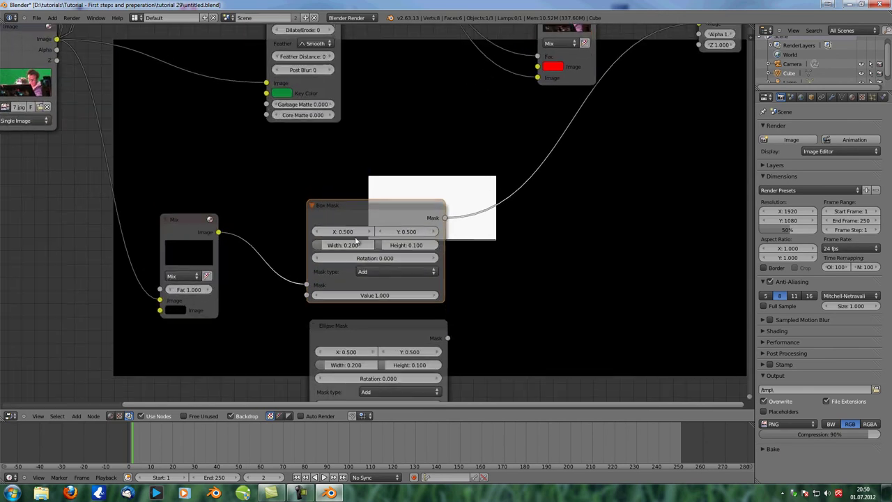
mouse_move(358, 240)
mouse_down()
mouse_move(368, 239)
mouse_move(341, 235)
mouse_up()
drag(399, 235, 401, 233)
mouse_move(352, 245)
mouse_down()
mouse_move(369, 244)
mouse_move(352, 245)
mouse_up()
drag(411, 245, 389, 309)
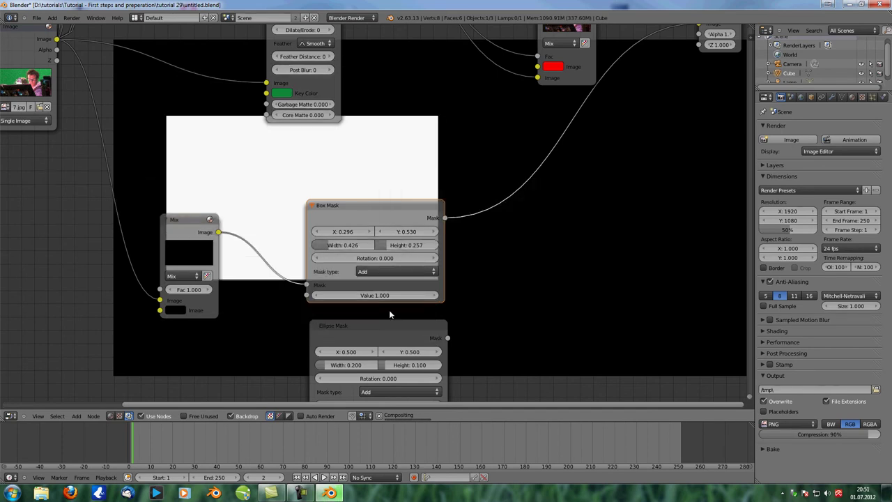
drag(380, 257, 422, 258)
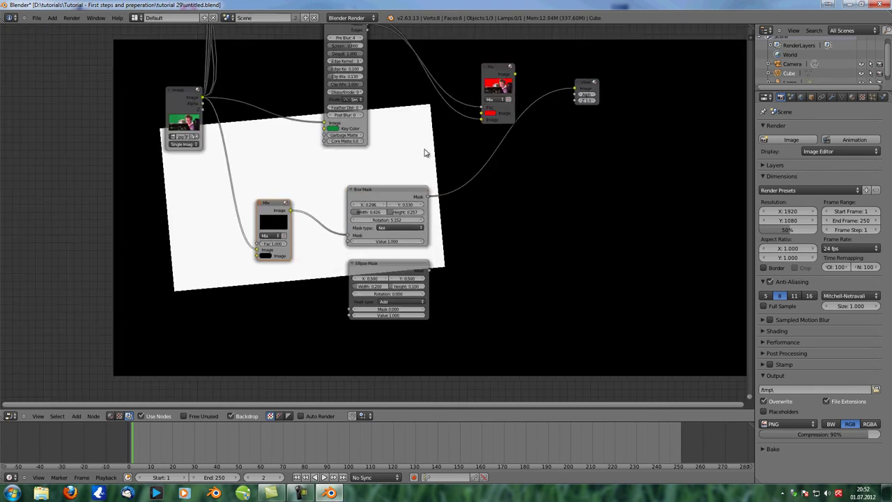
Step: Make room beside the red-background Mix node and insert another Mix node on the link between the Box Mask and the Viewer
drag(494, 70, 448, 72)
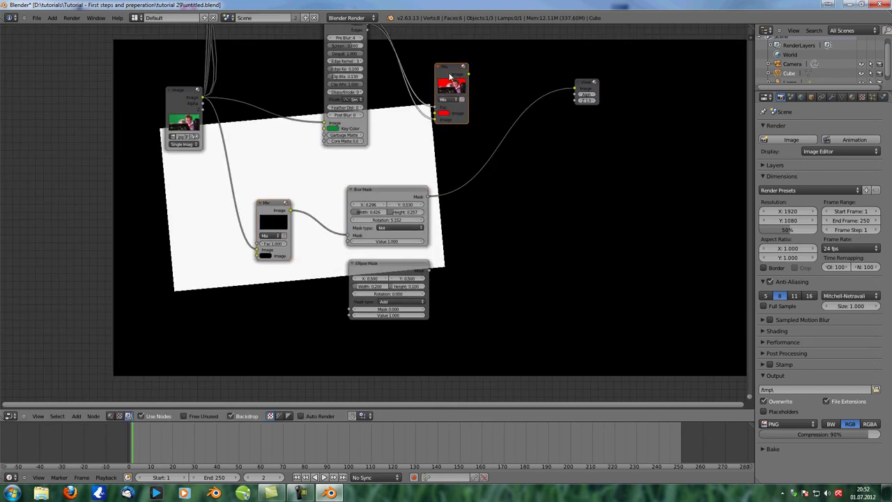
key(shift+a)
mouse_move(458, 179)
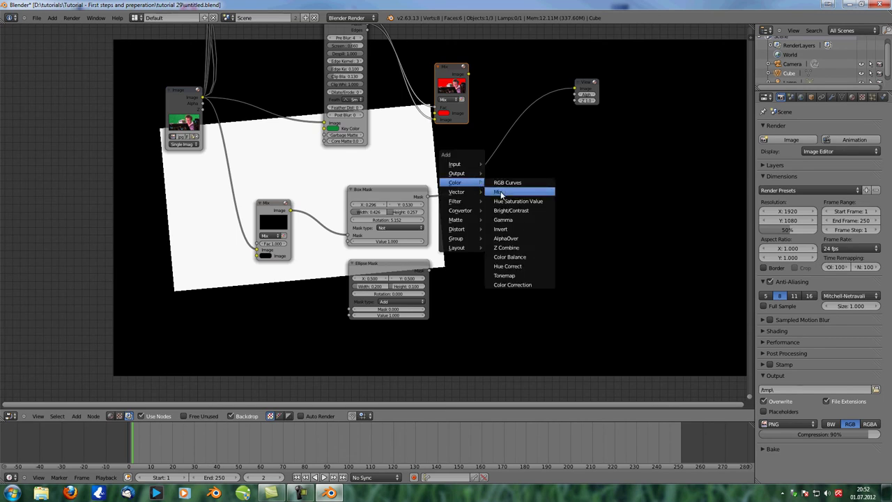
click(515, 194)
drag(518, 176, 531, 88)
Step: Connect the red composite to the new node's first image input and move the Box Mask link from the factor to the second image input
drag(469, 74, 515, 128)
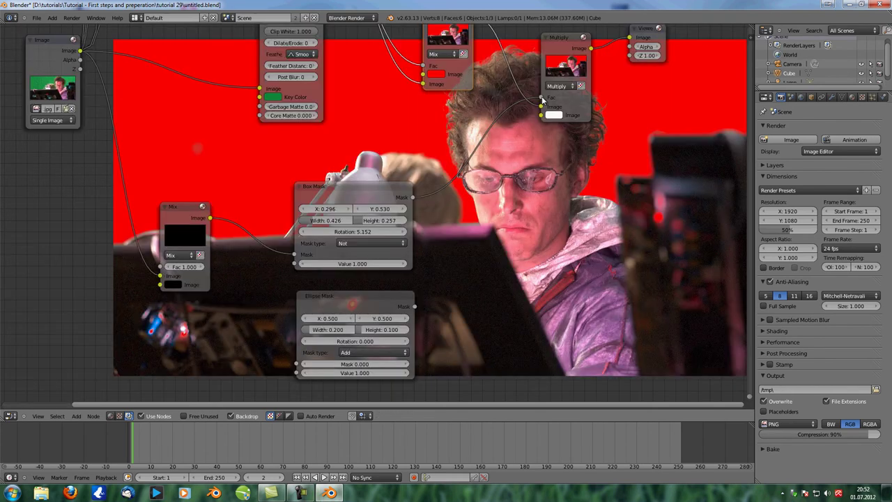
mouse_move(542, 97)
mouse_down()
mouse_move(529, 103)
mouse_move(542, 115)
mouse_up()
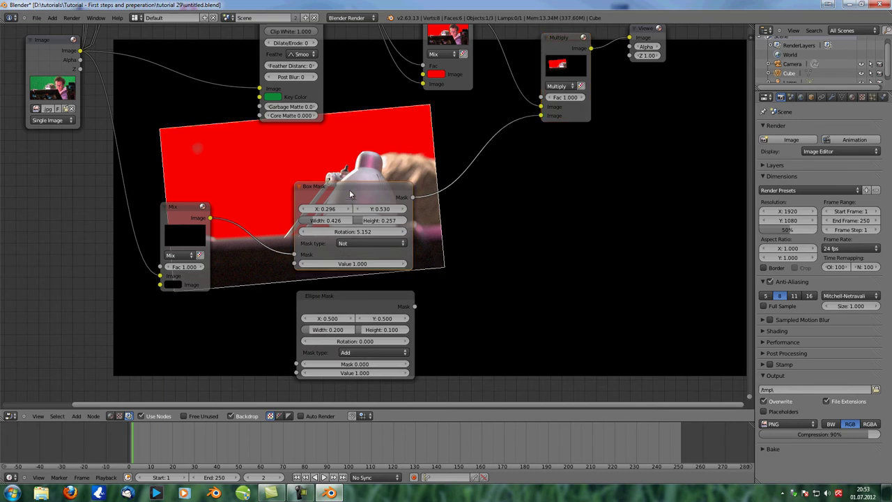
middle_drag(568, 177, 550, 190)
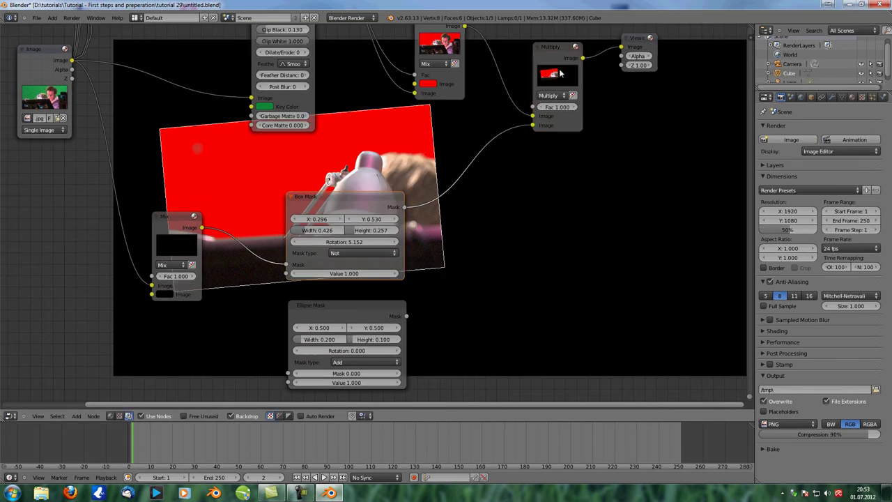
Step: Try the Subtract blend type on the node combining composite and Box Mask, and switch it to Add
click(552, 95)
click(567, 134)
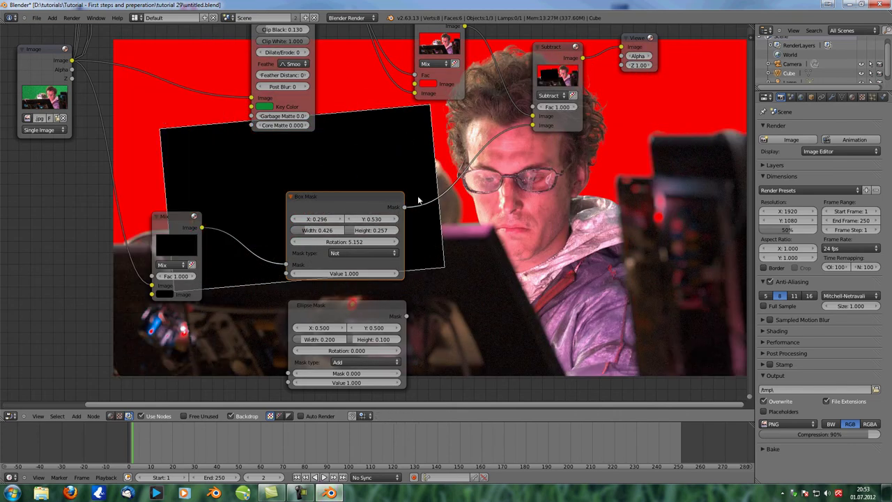
click(554, 96)
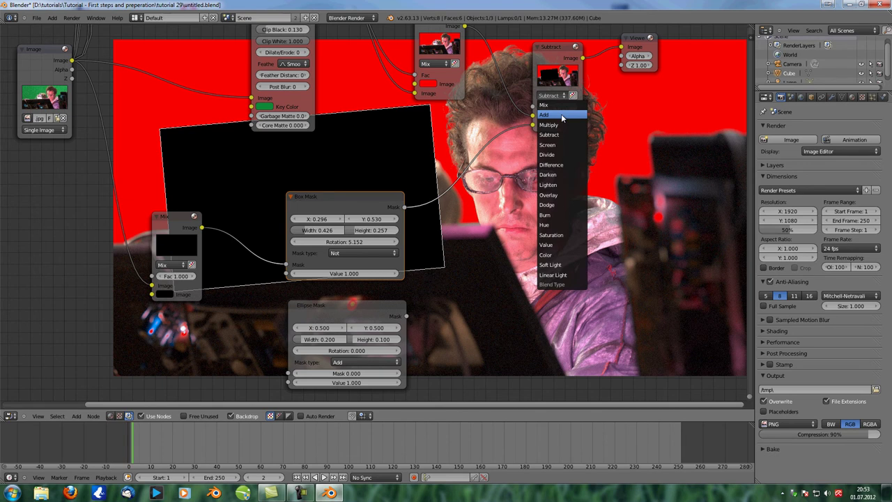
click(561, 116)
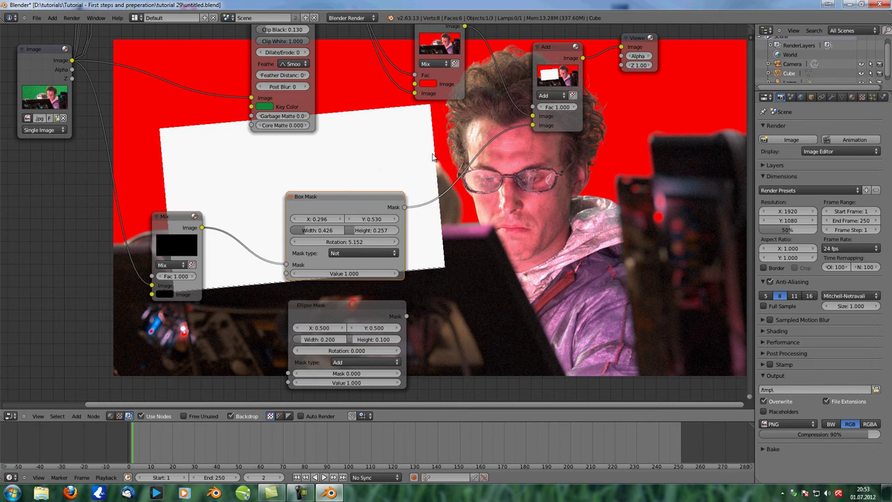
Step: Connect the black Mix node's output to the Ellipse Mask's Mask input
scroll(511, 134, down, 2)
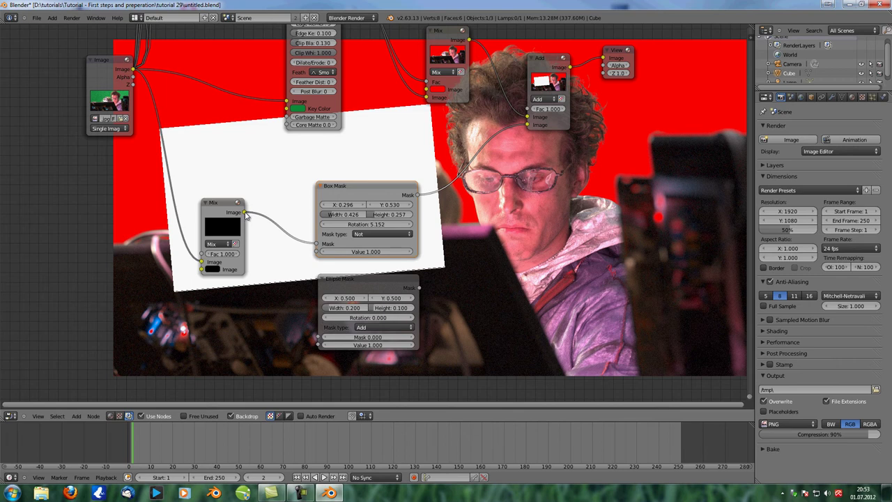
drag(294, 309, 320, 337)
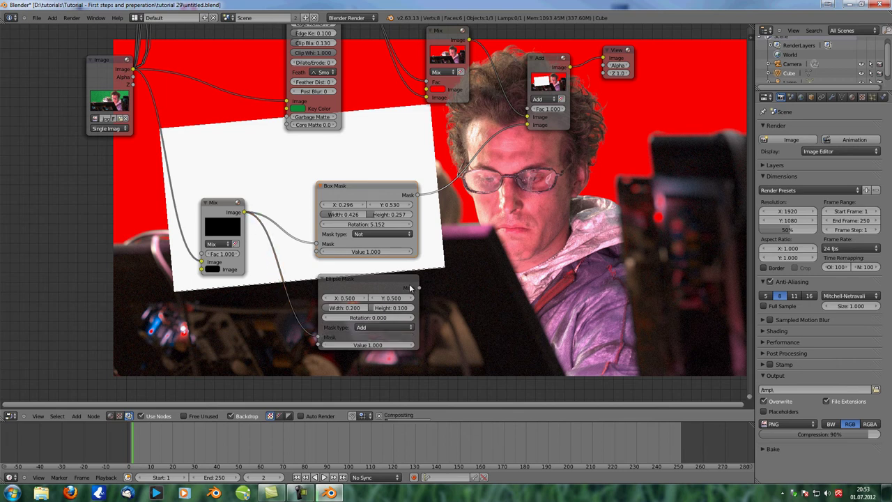
Step: Enlarge the Ellipse Mask to width 0.861 and height 0.465, and preview it through the Add node's second image input
drag(387, 184, 350, 157)
drag(347, 308, 395, 311)
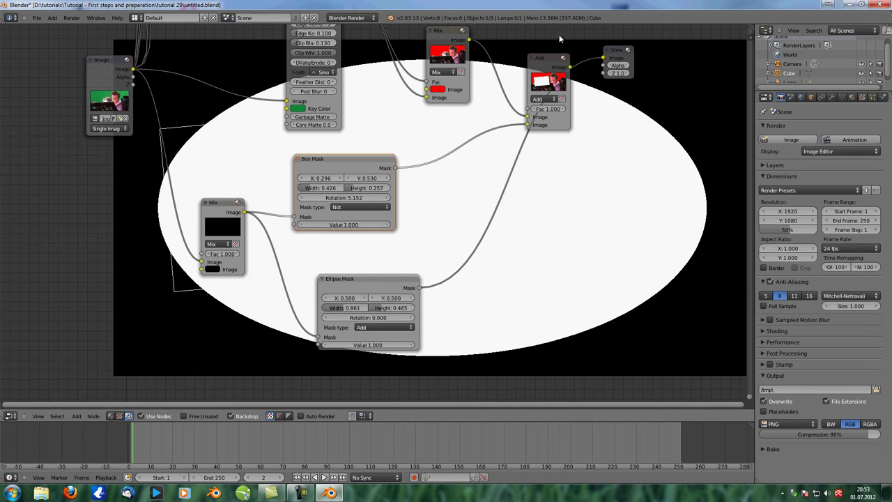
ctrl+shift+click(551, 58)
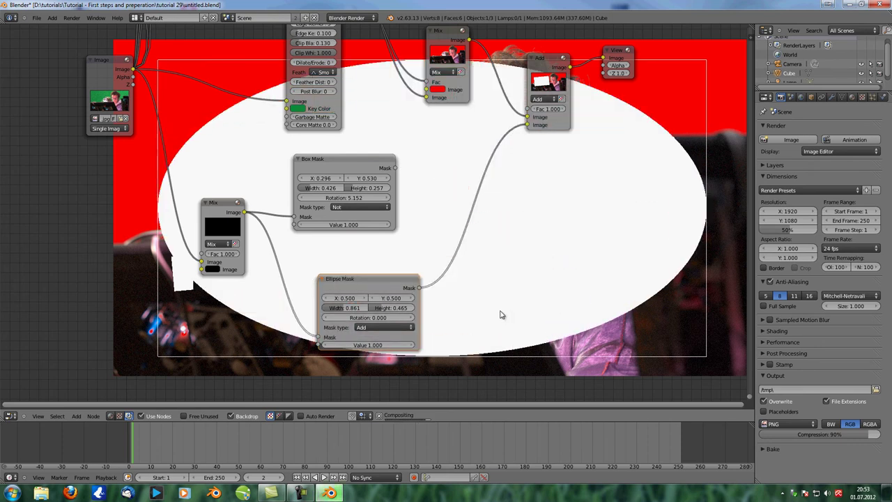
Step: Rearrange the nodes around the Box Mask and delete the Ellipse Mask node
middle_drag(497, 221, 478, 233)
scroll(509, 237, down, 2)
drag(291, 235, 258, 248)
drag(356, 209, 321, 210)
click(391, 288)
key(Delete)
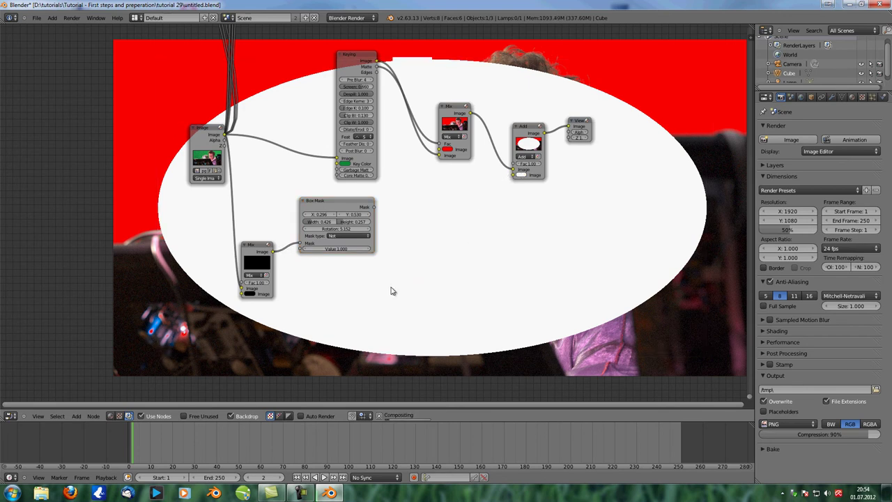
Step: Preview the red-background Mix node's output and move the Add node out of the way
mouse_move(356, 60)
mouse_down()
mouse_move(349, 58)
mouse_move(361, 54)
mouse_up()
drag(465, 106, 486, 84)
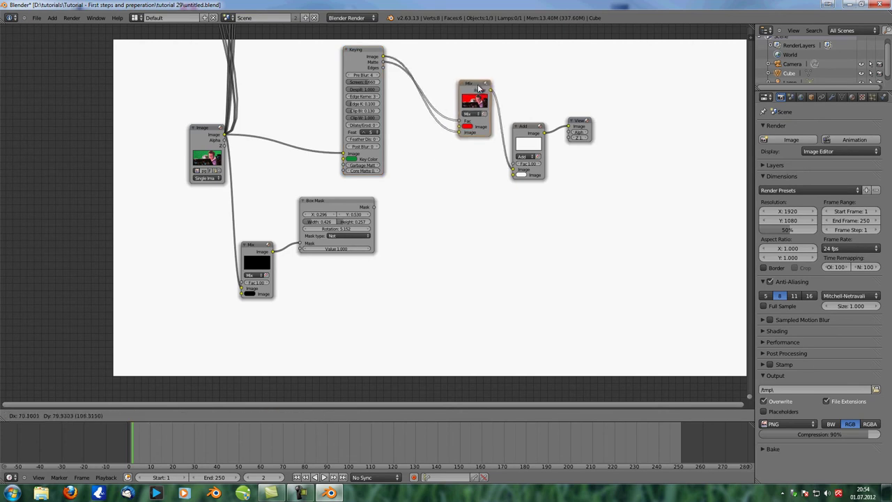
ctrl+shift+click(473, 90)
drag(529, 128, 701, 72)
scroll(402, 85, up, 7)
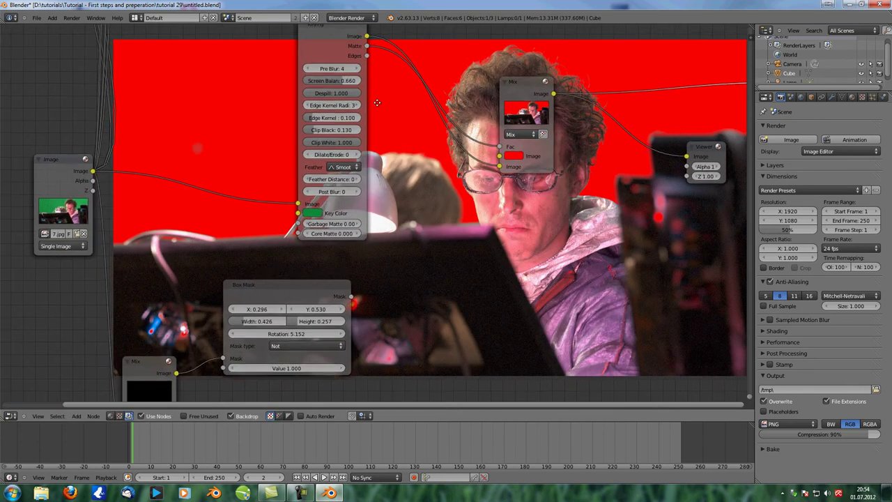
Step: Try a Screen Balance of 1.000 on the Keying node and examine the dark foreground areas of the composite
scroll(377, 102, down, 3)
middle_drag(382, 101, 296, 131)
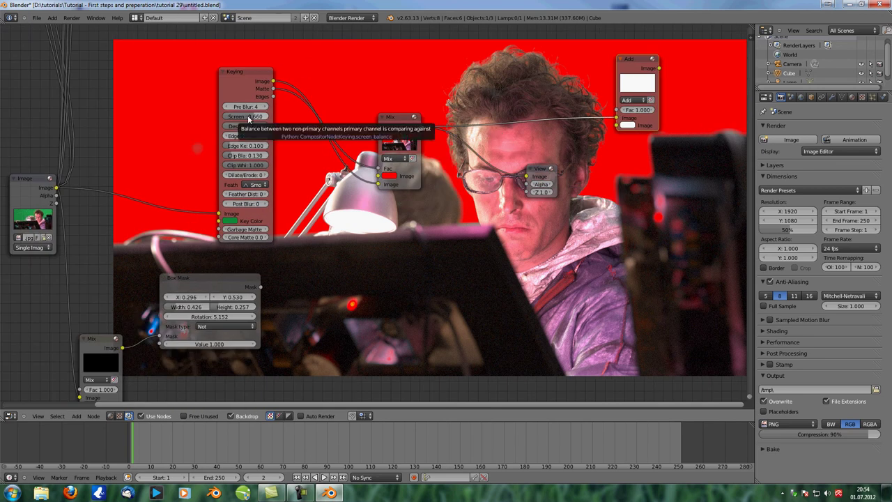
scroll(244, 114, up, 3)
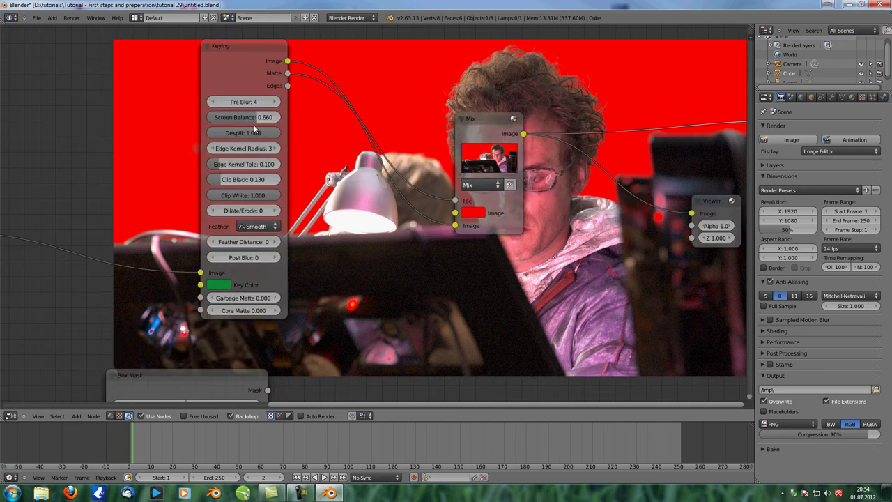
scroll(354, 178, down, 1)
middle_drag(358, 181, 276, 159)
click(393, 105)
middle_drag(460, 229, 449, 174)
middle_drag(251, 153, 248, 196)
drag(159, 86, 198, 91)
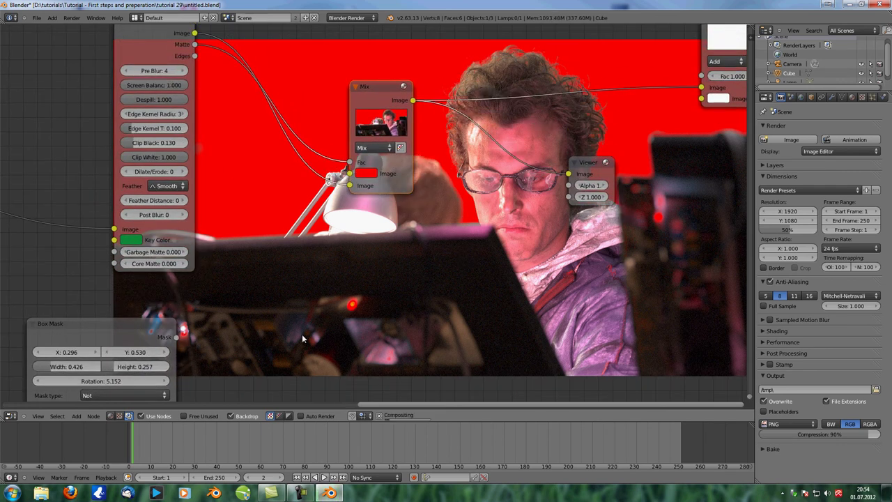
middle_drag(290, 284, 259, 266)
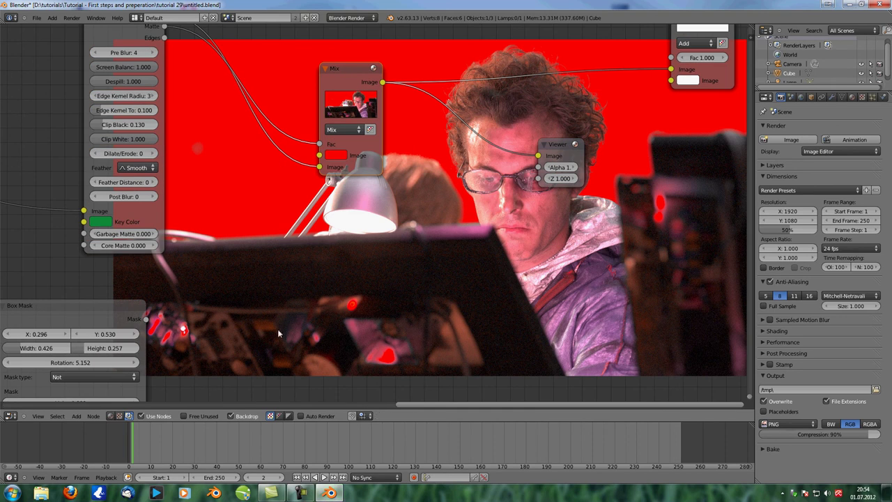
middle_drag(349, 300, 364, 306)
scroll(385, 310, down, 3)
scroll(407, 279, up, 1)
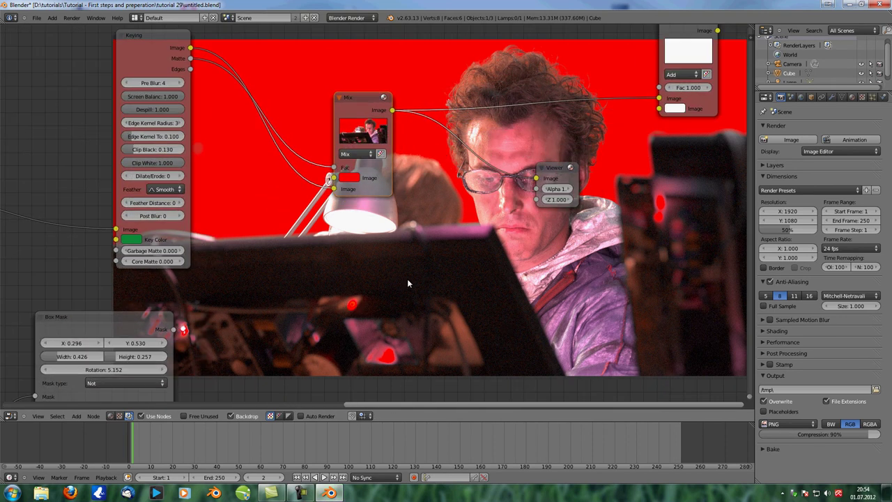
Step: Try Screen Balance values of 0.4 and 0 on the Keying node and inspect the foreground
click(154, 96)
text(0.4)
key(Return)
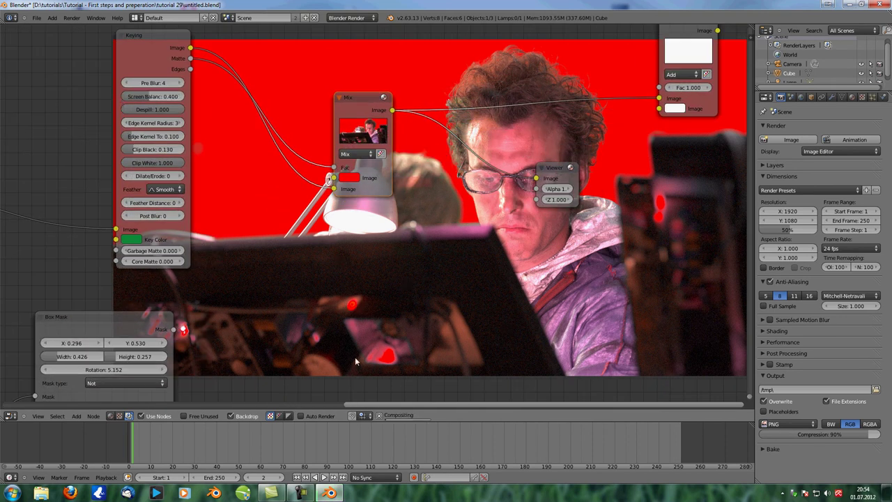
drag(167, 97, 111, 97)
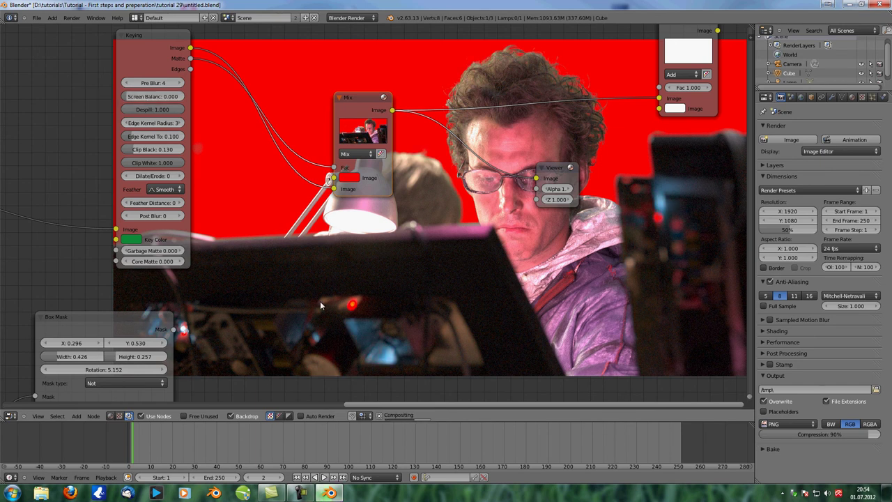
middle_drag(445, 327, 405, 298)
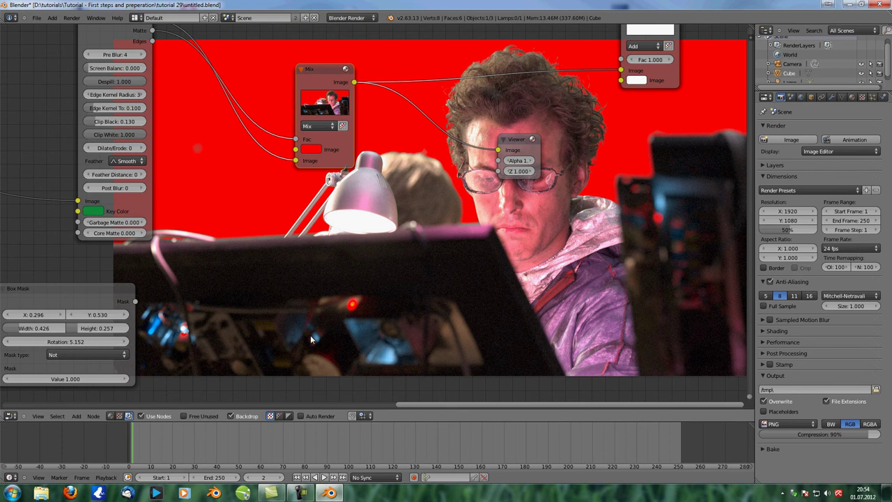
middle_drag(543, 303, 611, 313)
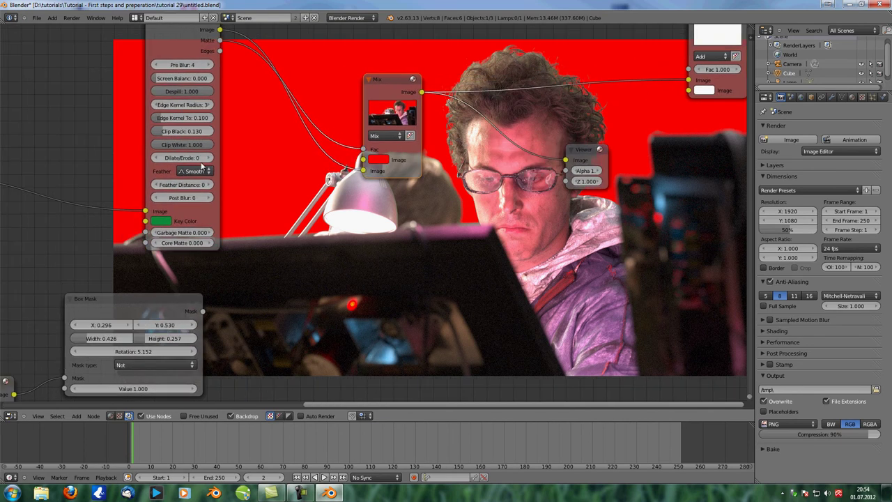
Step: Try Screen Balance values of 0.461 and 0.391 on the Keying node and inspect the composite
drag(185, 79, 216, 80)
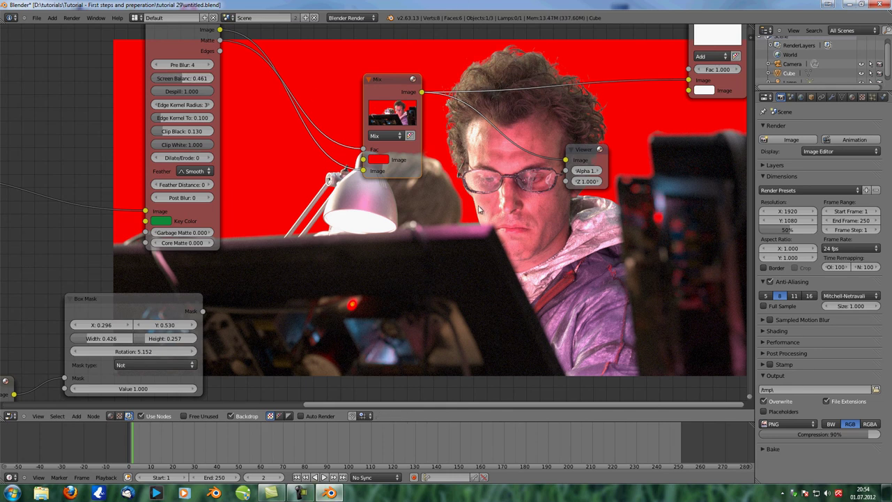
drag(184, 79, 179, 79)
middle_drag(347, 236, 310, 197)
middle_drag(467, 256, 381, 228)
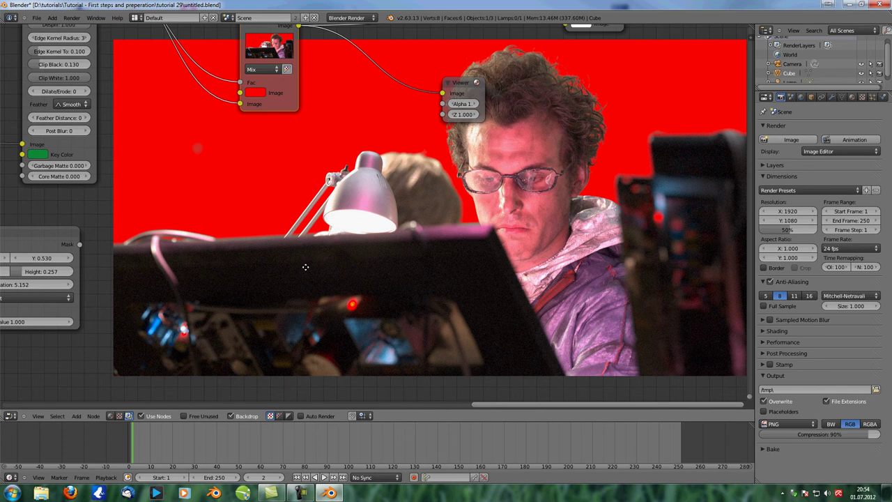
middle_drag(305, 267, 396, 285)
scroll(396, 284, down, 3)
middle_drag(354, 259, 382, 274)
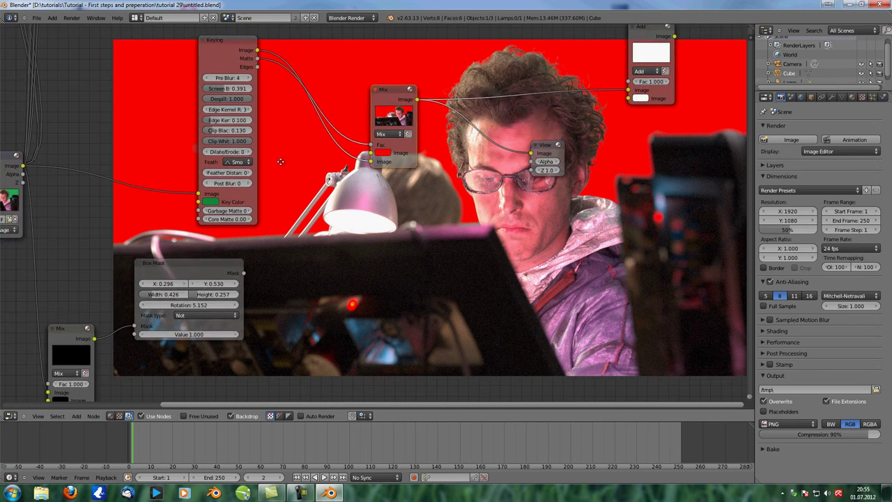
Step: Set the Keying node's Screen Balance to 0.661
middle_drag(281, 162, 248, 143)
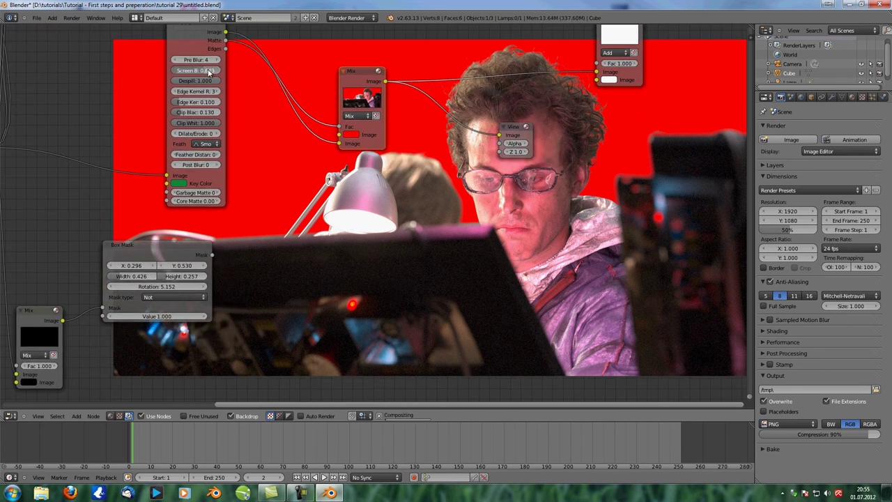
middle_drag(396, 375, 365, 350)
middle_drag(316, 183, 419, 250)
scroll(422, 251, down, 3)
scroll(402, 177, up, 4)
scroll(402, 178, up, 1)
Step: Spread the red Mix and Keying nodes apart and inspect the Keying node's Matte output in the backdrop
drag(461, 123, 553, 91)
drag(249, 66, 217, 58)
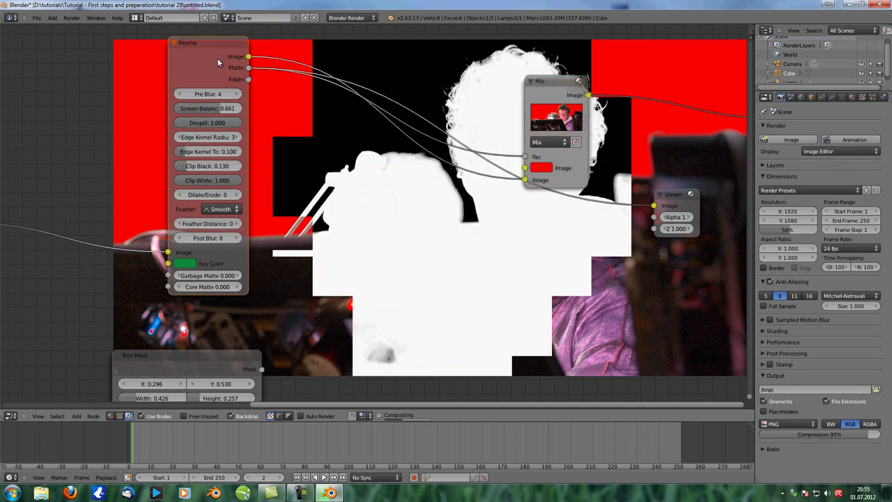
middle_drag(423, 288, 280, 256)
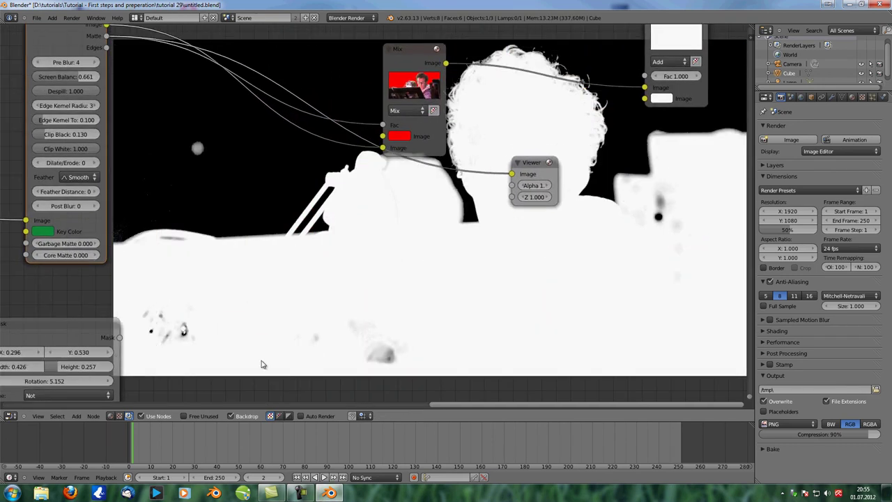
middle_drag(149, 283, 203, 241)
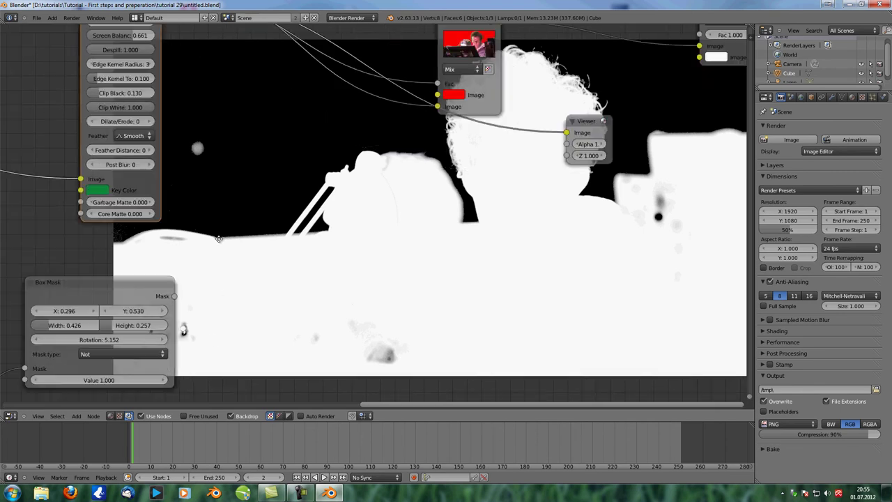
scroll(227, 258, down, 3)
middle_drag(192, 322, 175, 328)
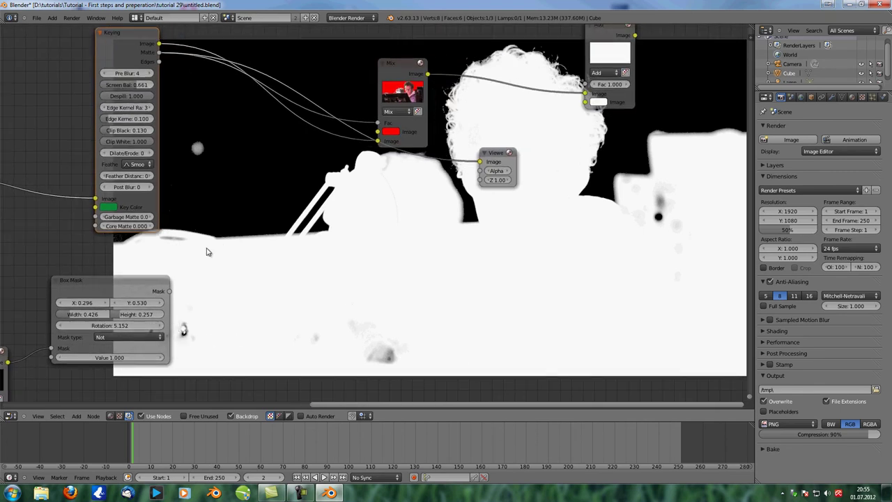
Step: Raise the Box Mask to Y 0.632 and set its Rotation to 0
scroll(206, 252, up, 2)
drag(182, 317, 255, 294)
scroll(328, 273, down, 1)
middle_drag(344, 270, 192, 270)
drag(119, 303, 126, 301)
drag(95, 329, 77, 331)
click(119, 328)
text(0)
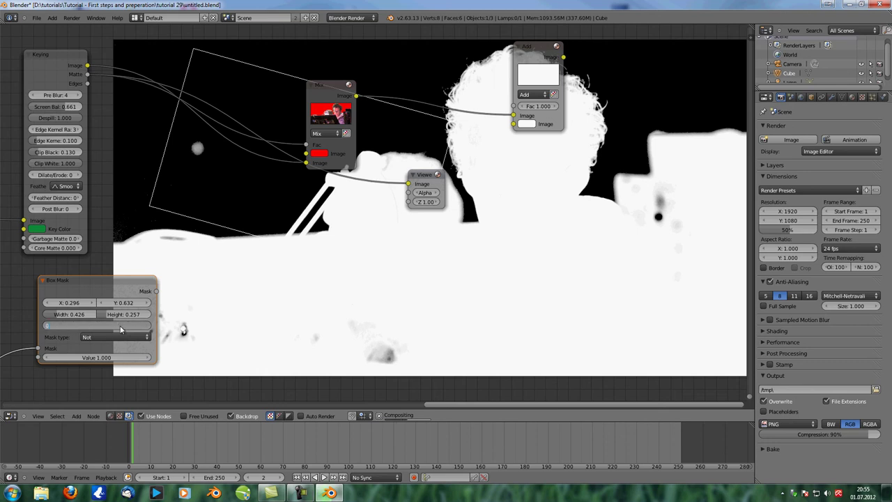
key(Return)
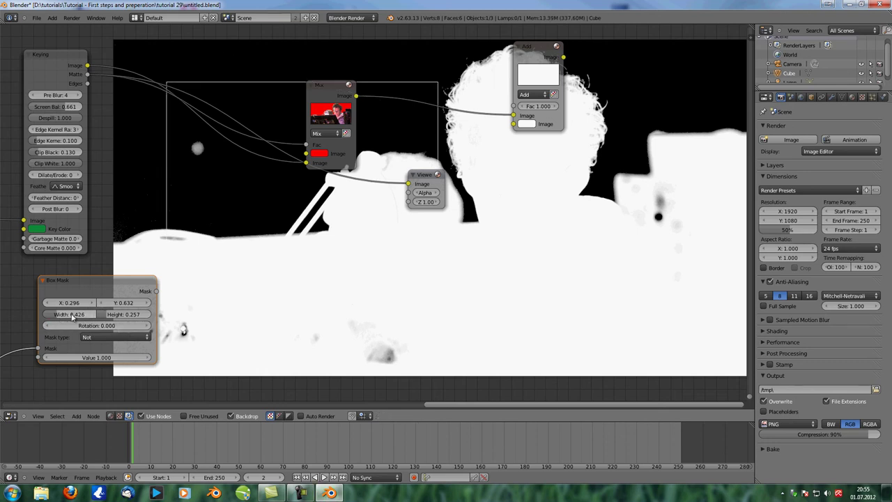
Step: Place the Box Mask across the lower part of the frame with X 0.5, Y 0.116 and width 1.070
drag(76, 304, 89, 304)
click(69, 302)
text(0.5)
key(Return)
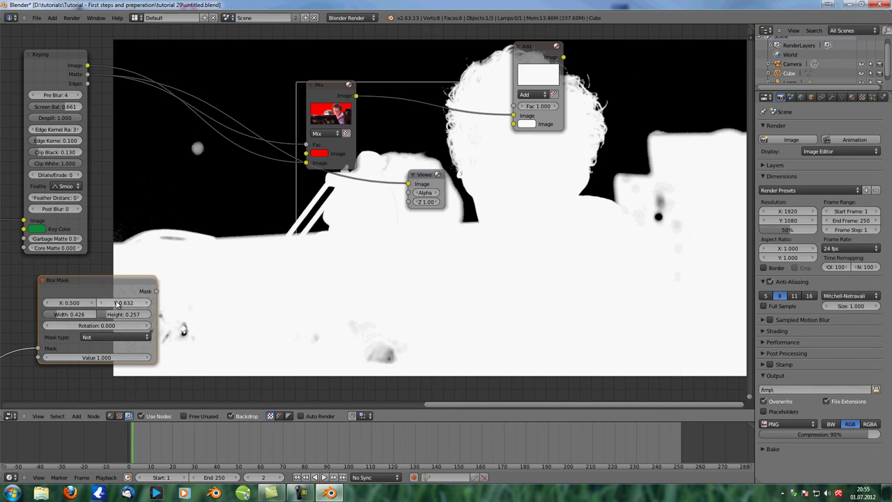
drag(56, 316, 82, 316)
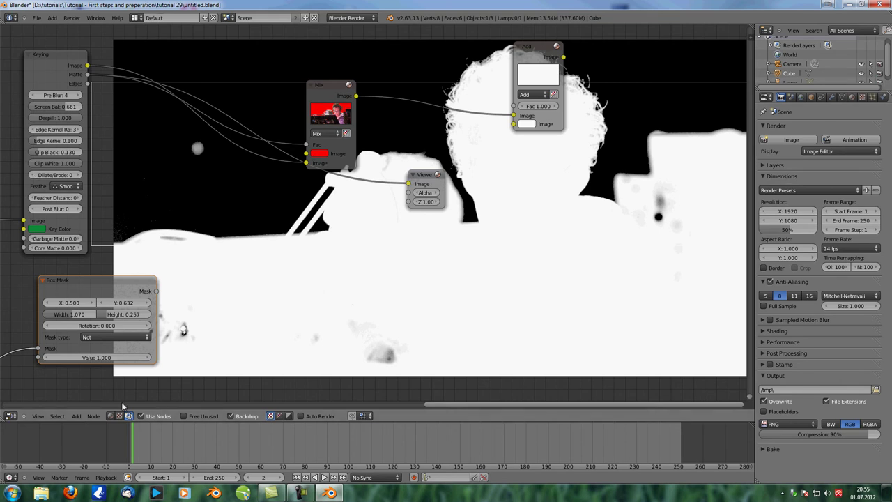
drag(125, 304, 84, 308)
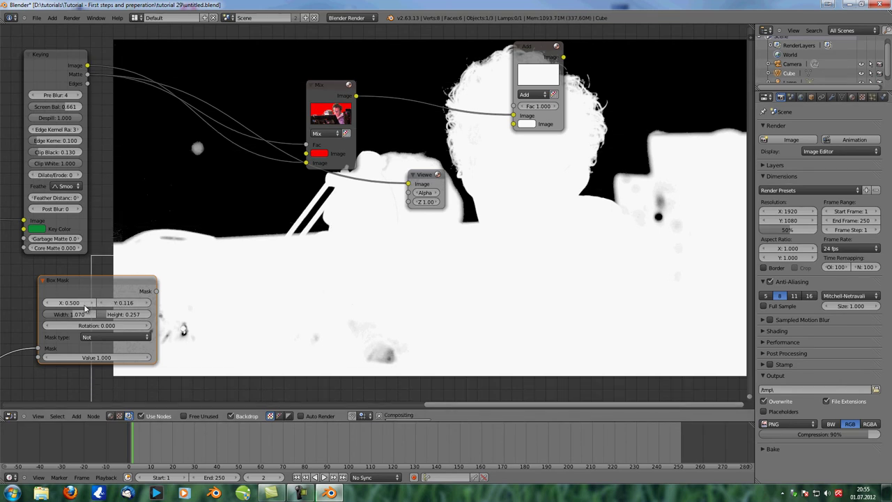
Step: Move the red Mix, Add and Viewer nodes away from the Keying node to make room for another node
scroll(368, 328, down, 3)
middle_drag(306, 314, 358, 294)
mouse_move(281, 264)
mouse_down()
mouse_move(330, 188)
mouse_move(287, 260)
mouse_up()
shift+click(388, 119)
drag(387, 117, 477, 82)
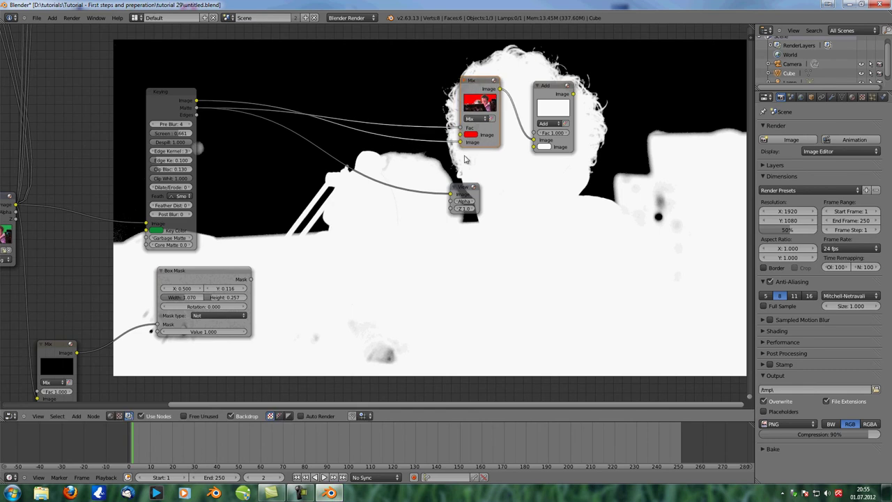
drag(462, 198, 498, 252)
Step: Insert a Mix node on the link between the Keying node's Matte output and the red Mix node's factor
key(shift+a)
mouse_move(307, 231)
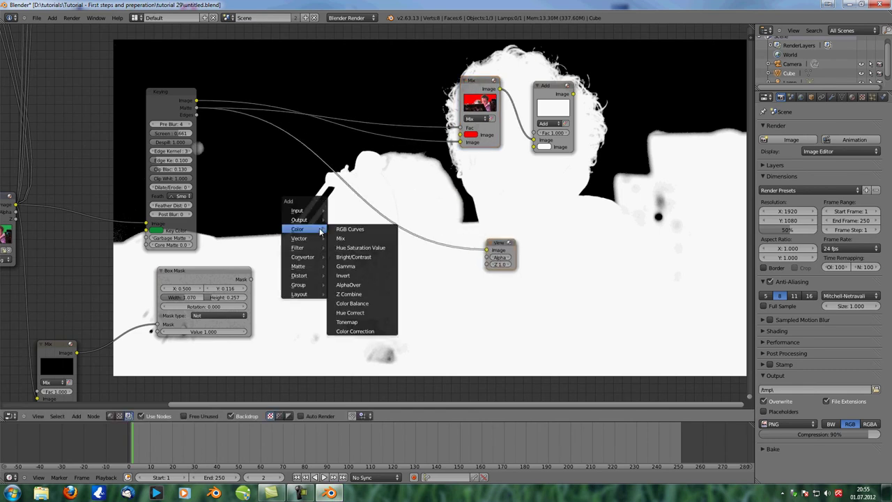
click(340, 231)
drag(357, 222, 401, 4)
click(402, 5)
drag(398, 58, 339, 219)
Step: Connect the Box Mask to the new Mix node's second image input and set its blend type to Lighten
drag(250, 279, 322, 273)
click(346, 251)
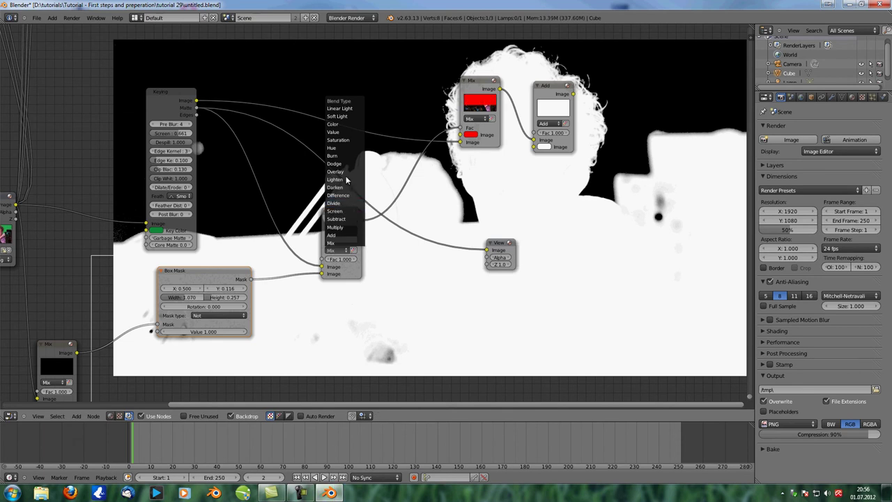
click(346, 181)
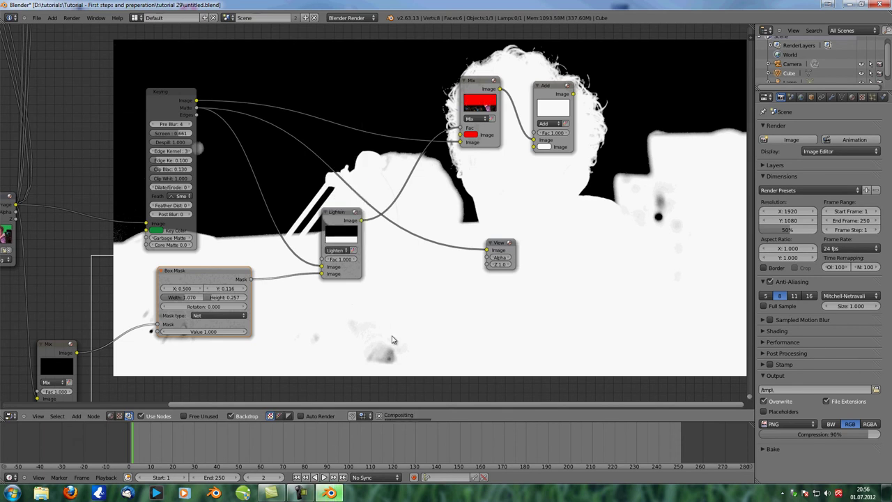
Step: Preview the Lighten node's output and the Box Mask's own output in the backdrop
scroll(324, 320, up, 3)
middle_drag(324, 319, 259, 305)
scroll(268, 313, down, 1)
ctrl+shift+click(278, 192)
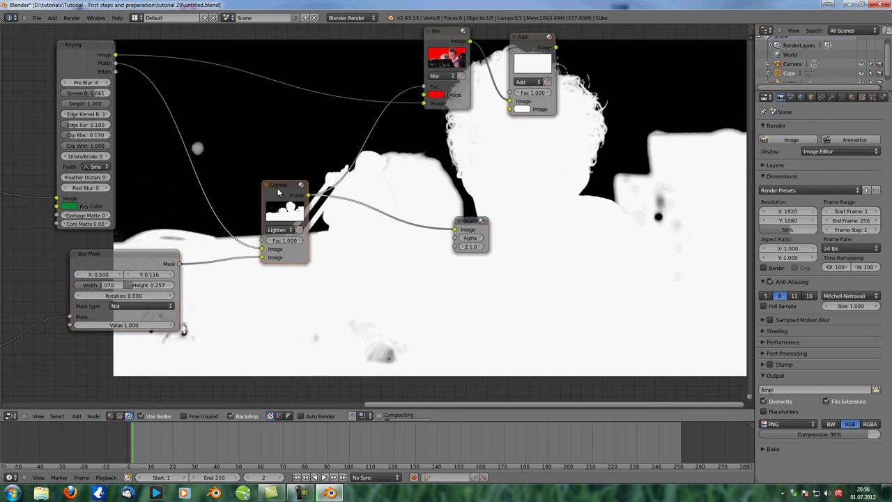
middle_drag(275, 342, 255, 329)
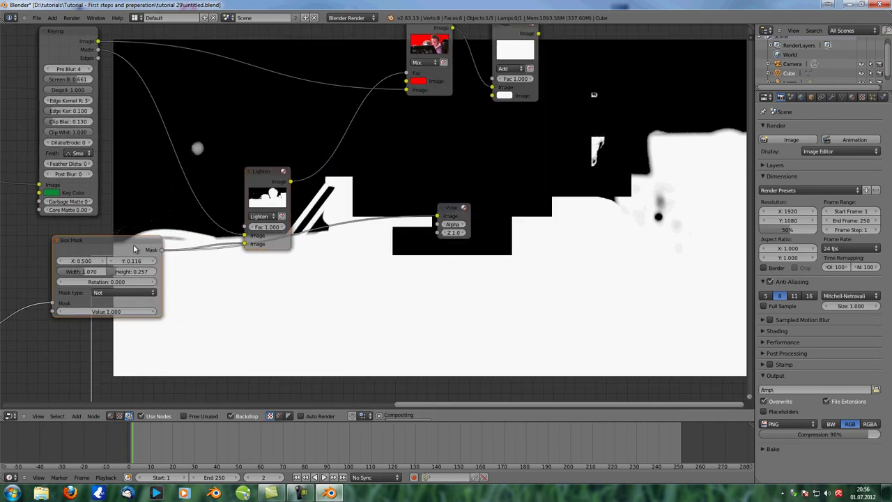
Step: Set the Box Mask's mask type to Add and preview the Lighten node's combined matte
click(126, 292)
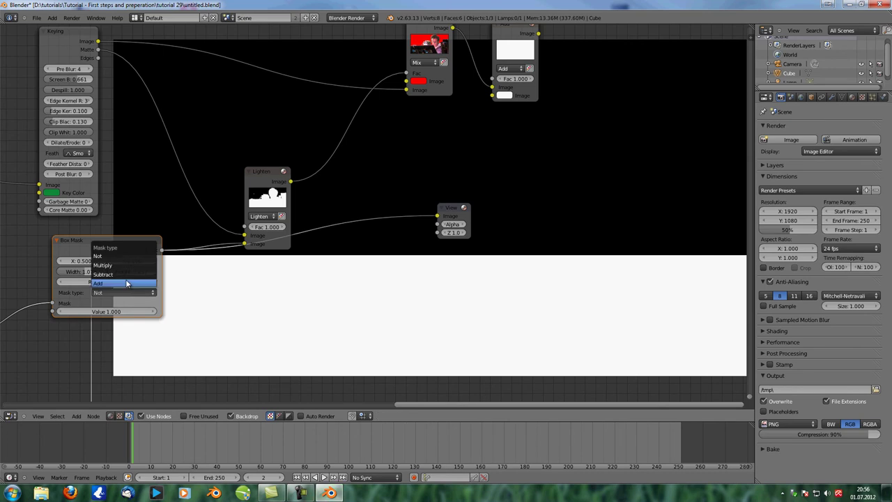
click(127, 283)
ctrl+shift+click(260, 172)
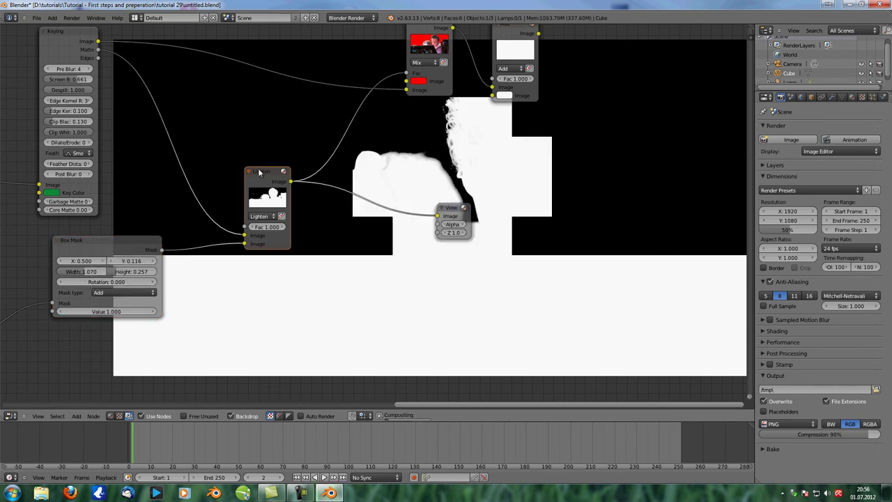
Step: Preview the red Mix node's output in the backdrop and place the Viewer node beside the compositing nodes
middle_drag(245, 302, 176, 301)
scroll(271, 271, down, 3)
middle_drag(273, 271, 300, 303)
ctrl+shift+click(369, 110)
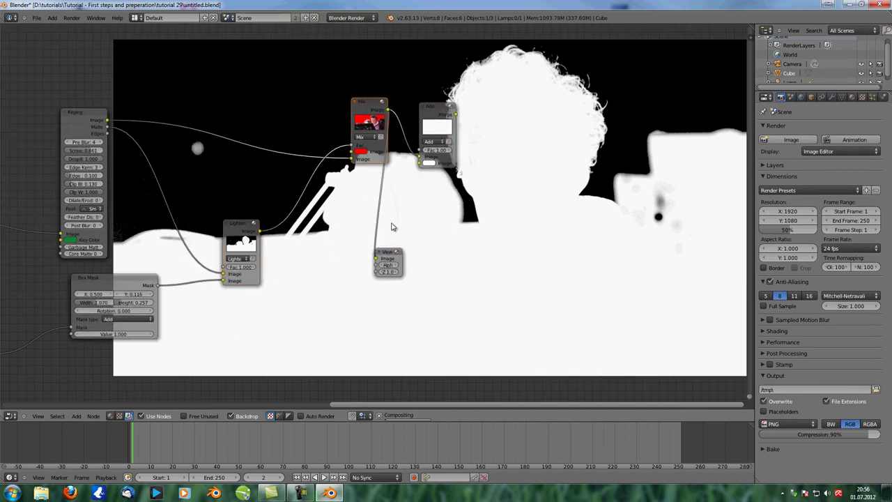
drag(385, 253, 460, 210)
middle_drag(409, 298, 363, 269)
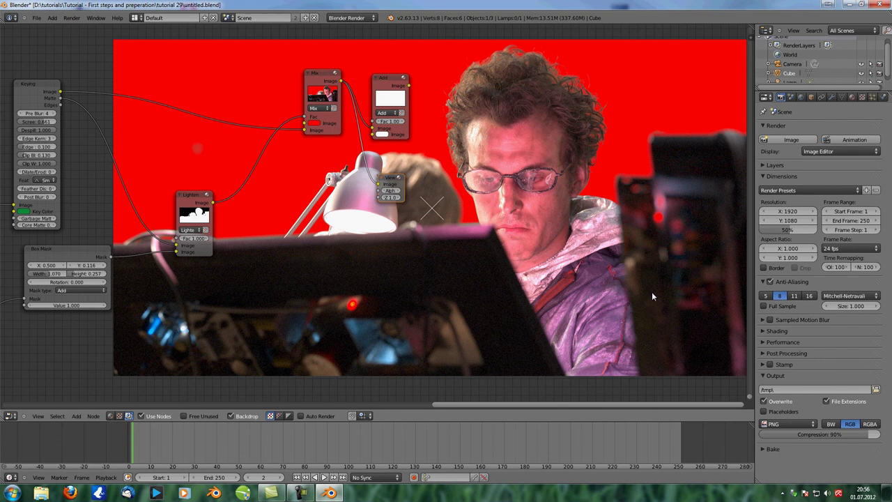
Step: Examine the node chain from the source image through the Box Mask and Lighten nodes to the red Mix node
middle_drag(550, 280, 551, 257)
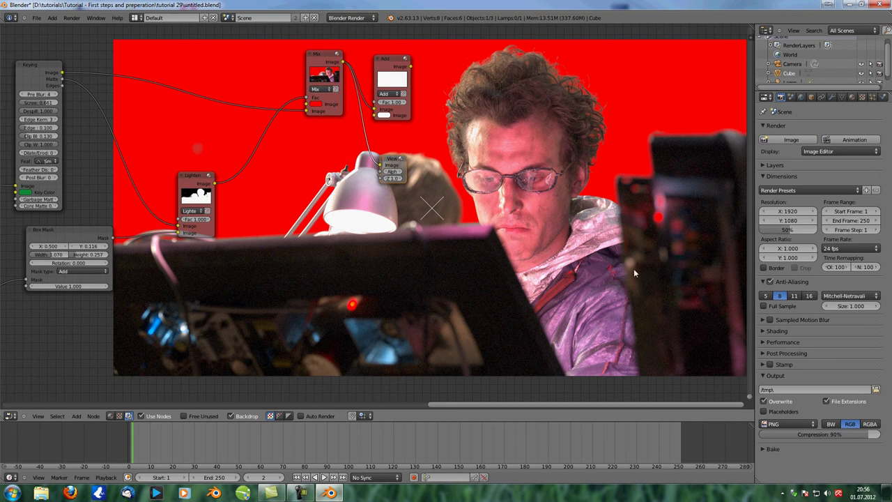
middle_drag(375, 256, 514, 265)
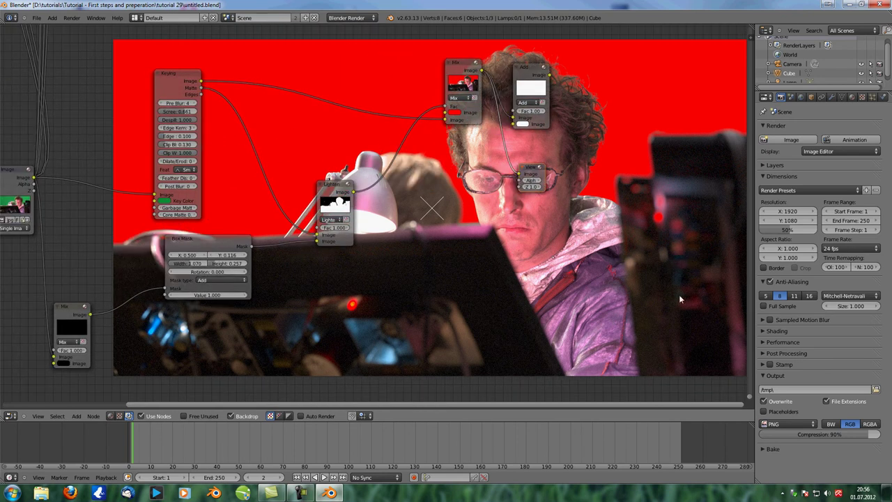
middle_drag(616, 262, 580, 256)
middle_drag(397, 319, 348, 286)
middle_drag(427, 295, 530, 308)
scroll(530, 308, down, 2)
drag(270, 233, 268, 243)
scroll(321, 269, up, 5)
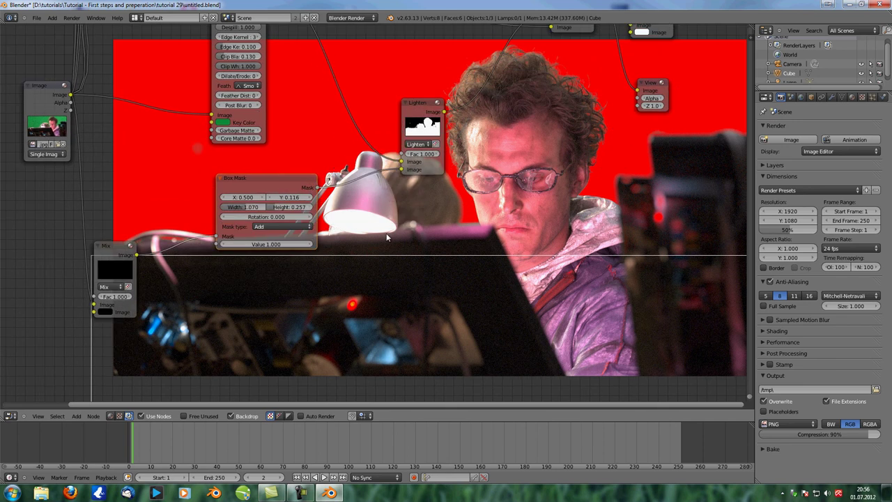
middle_drag(390, 177, 428, 271)
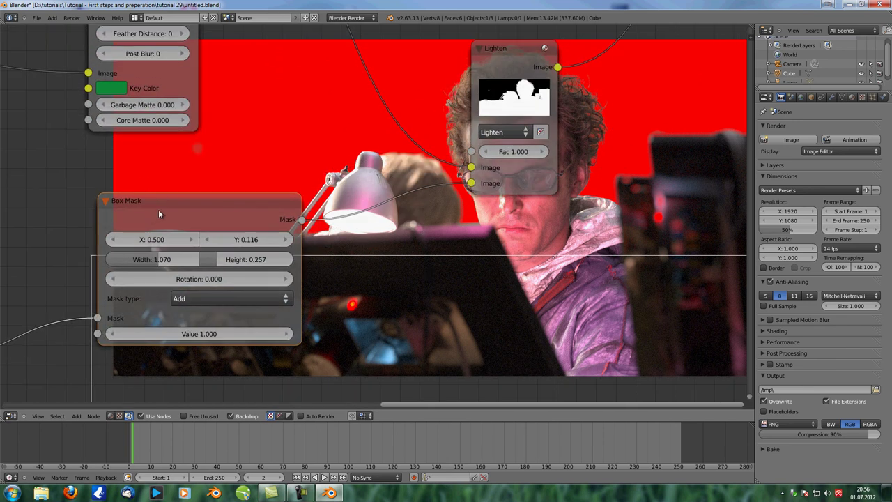
middle_drag(159, 211, 100, 207)
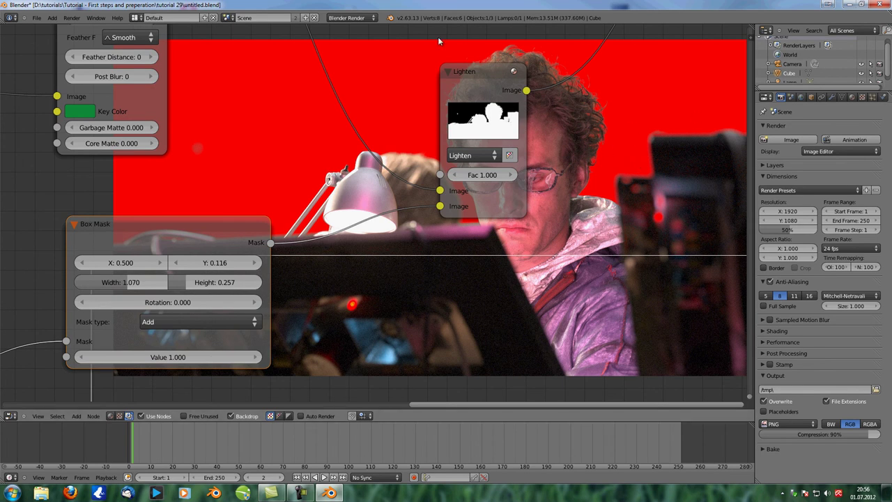
middle_drag(130, 162, 313, 151)
scroll(214, 150, down, 3)
scroll(314, 154, down, 2)
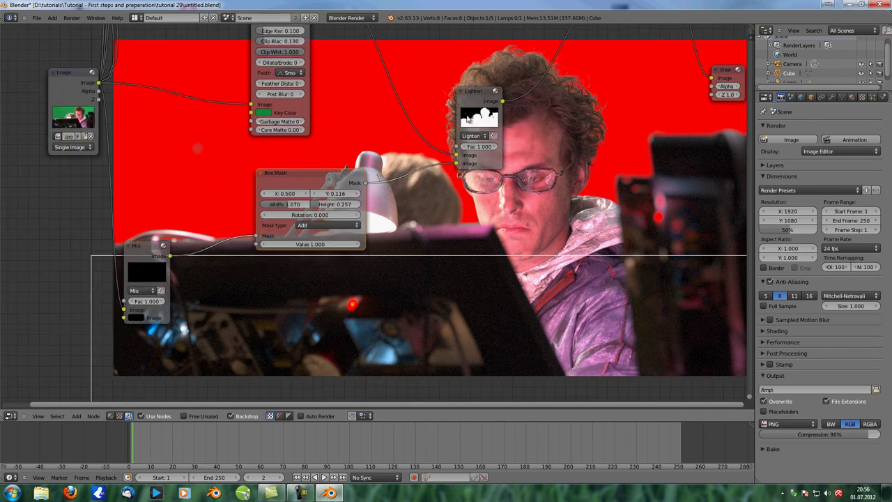
Step: Delete the Lighten node while keeping the Keying node's Matte output linked to the red Mix node's factor
middle_drag(455, 116, 424, 167)
scroll(424, 167, down, 3)
click(446, 161)
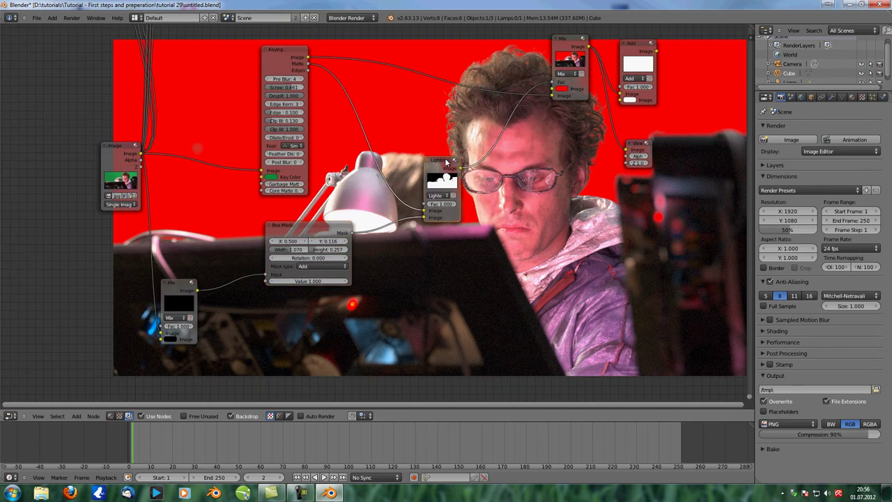
key(ctrl+x)
Step: Move the black Mix and Box Mask nodes closer to the source image and connect the Box Mask to the Keying node's Core Matte input
drag(175, 283, 200, 266)
click(200, 270)
drag(353, 231, 218, 242)
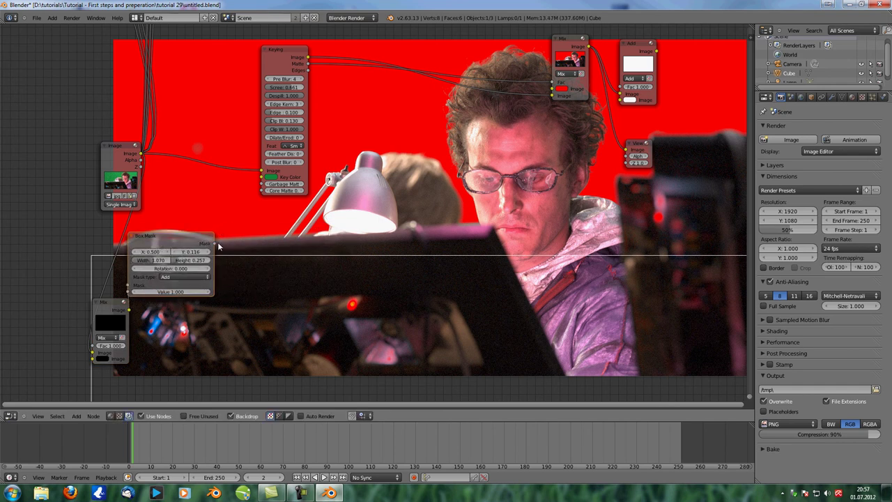
drag(256, 189, 261, 190)
middle_drag(643, 286, 639, 263)
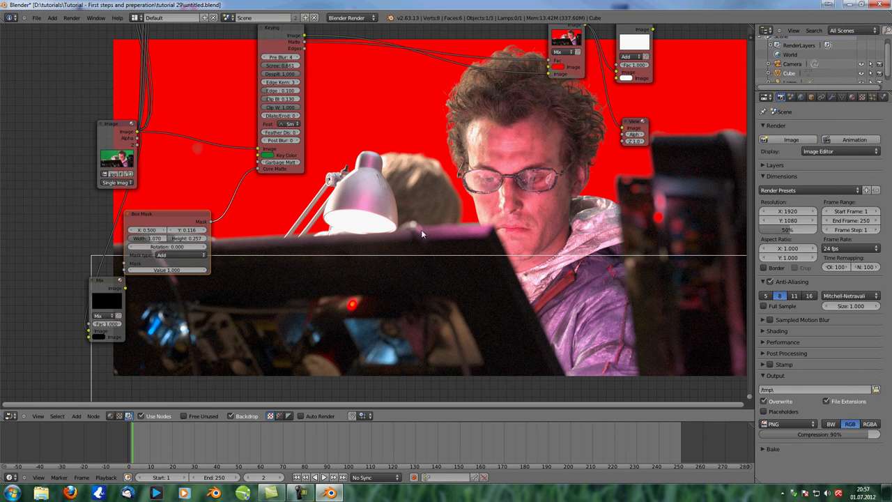
Step: Preview the Keying node's Matte output in the backdrop
middle_drag(386, 161, 386, 201)
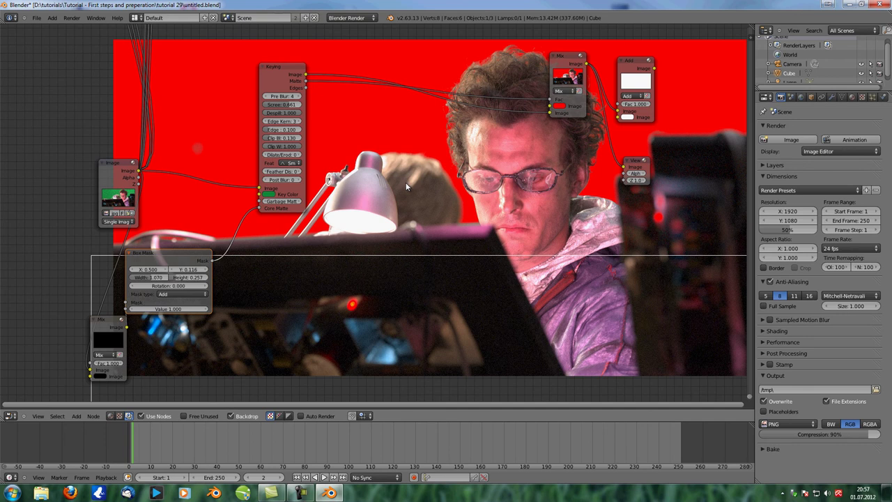
middle_drag(322, 184, 194, 160)
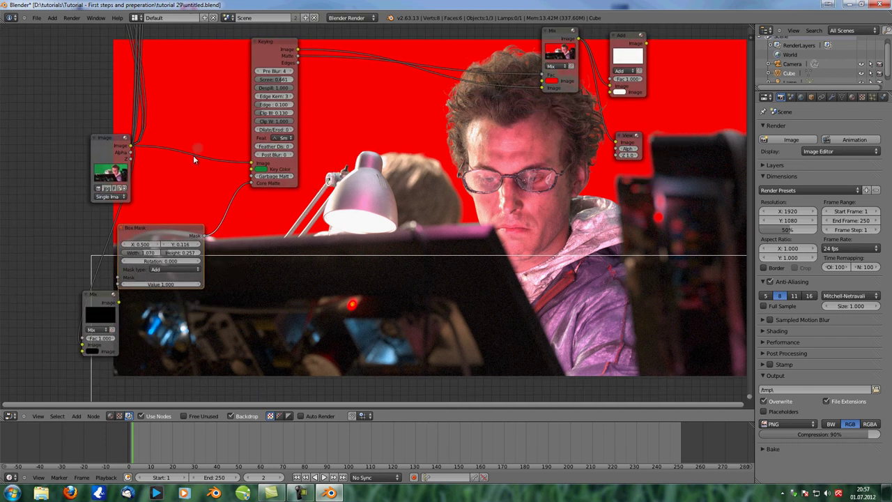
ctrl+shift+click(275, 54)
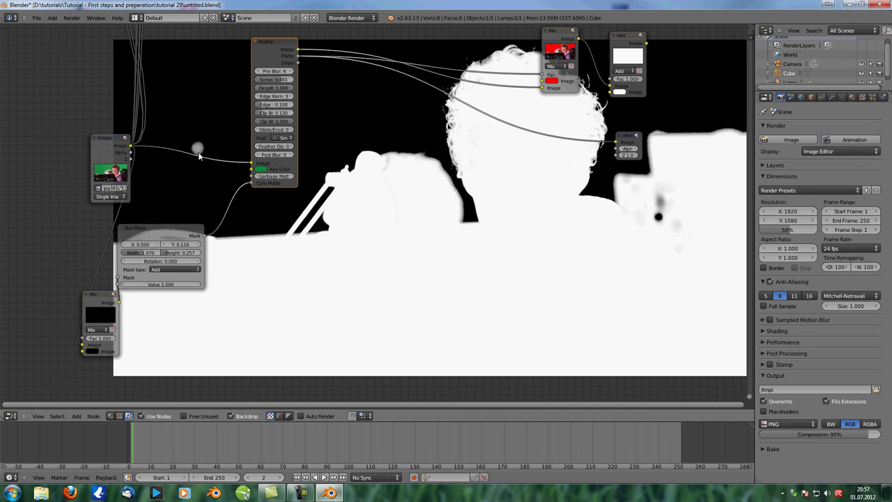
Step: Duplicate the Box Mask, feed the copy from the black Mix node and connect its Mask output to the Keying node's Garbage Matte input
drag(187, 230, 236, 217)
key(shift+d)
click(228, 318)
drag(120, 302, 156, 353)
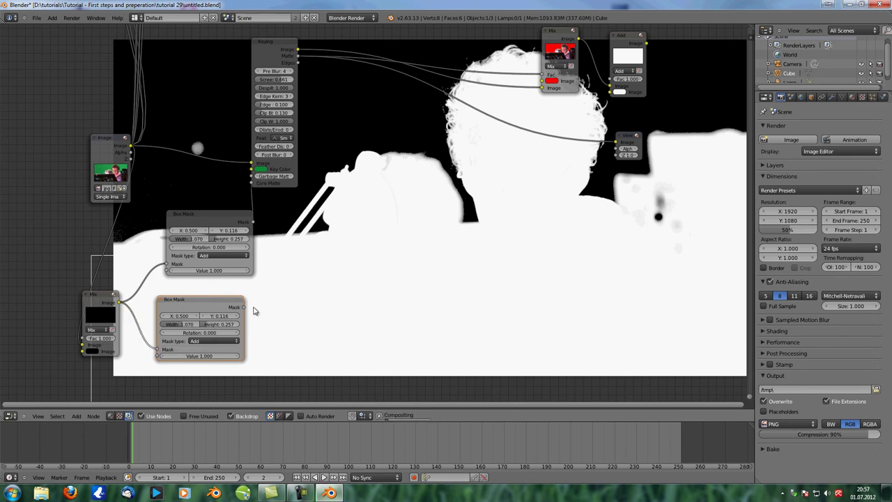
drag(243, 306, 251, 176)
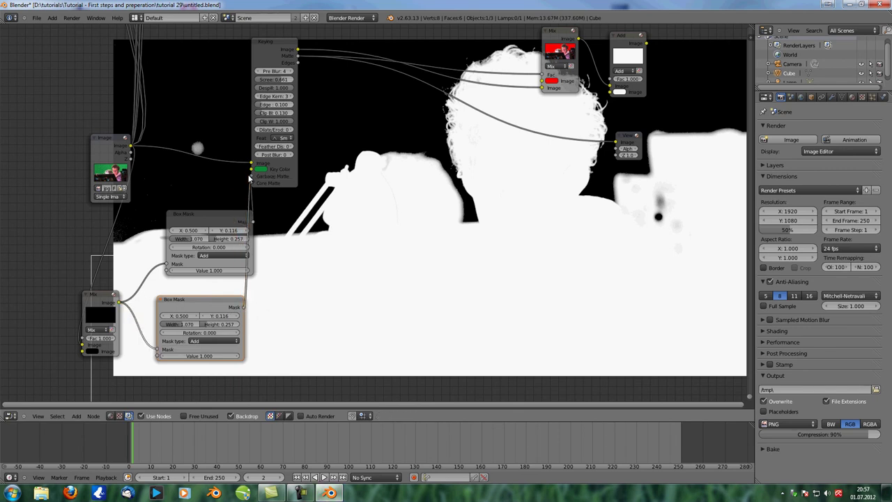
Step: Rearrange both Box Mask nodes, the black Mix node and the source Image node so their links are easy to read
drag(200, 216, 158, 209)
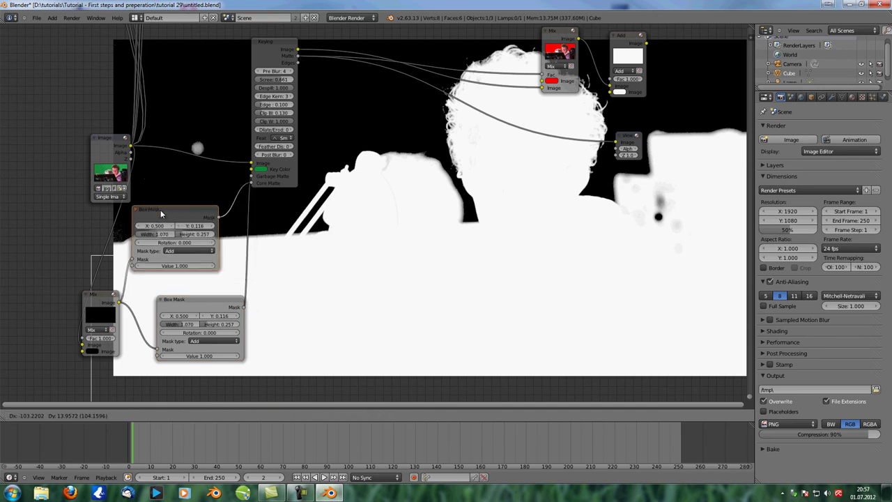
drag(193, 301, 171, 299)
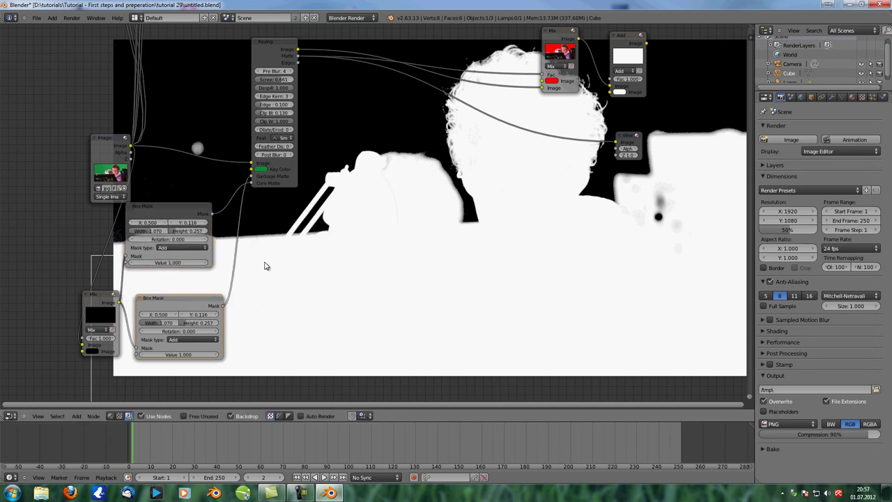
click(98, 298)
drag(97, 298, 91, 296)
drag(112, 138, 18, 142)
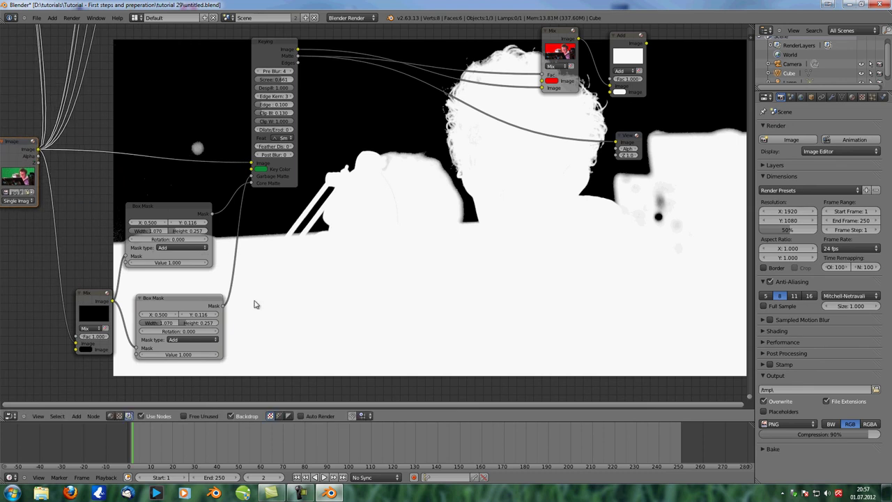
Step: Preview the duplicated Box Mask and set its X to 0.170, Y to 0.782 and width to 0.304
ctrl+shift+click(180, 301)
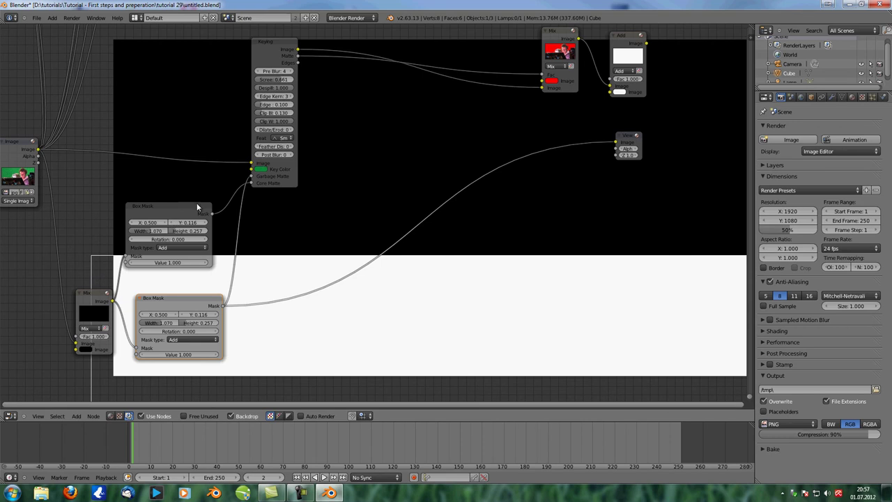
ctrl+shift+click(184, 301)
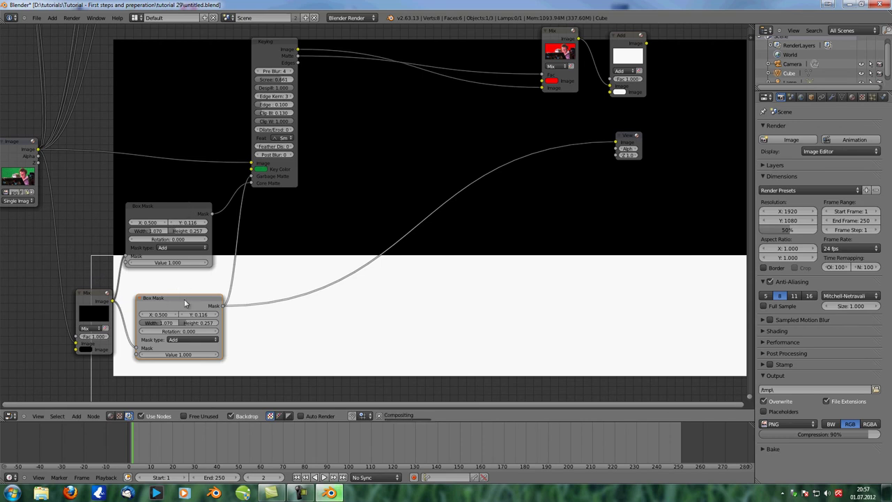
drag(162, 316, 233, 313)
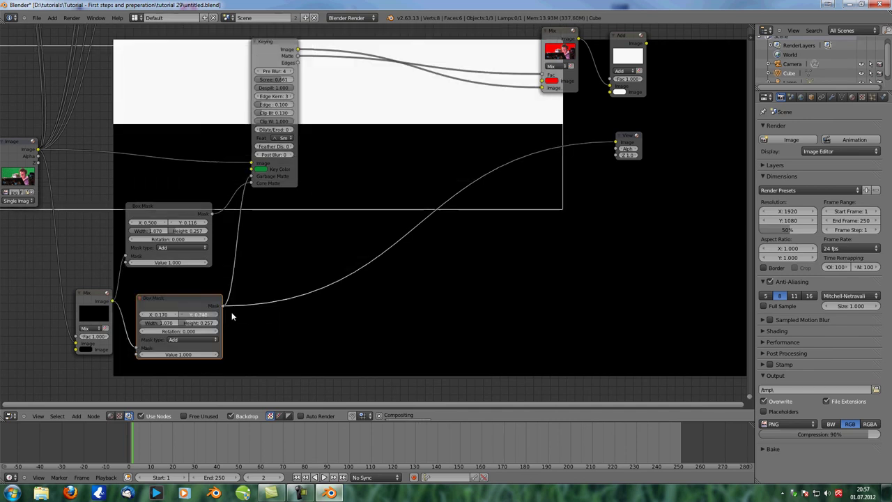
drag(161, 325, 182, 325)
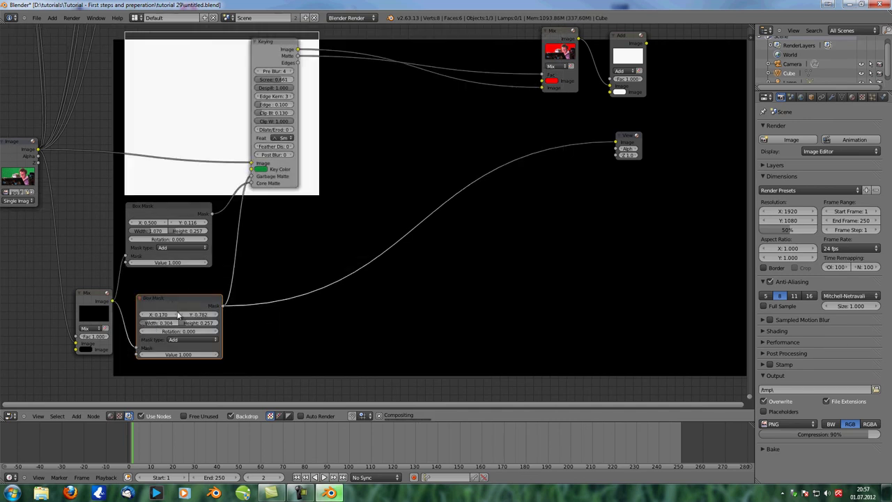
Step: Preview the source image, the Keying image, the red Mix output and the Keying matte in turn
ctrl+shift+click(22, 158)
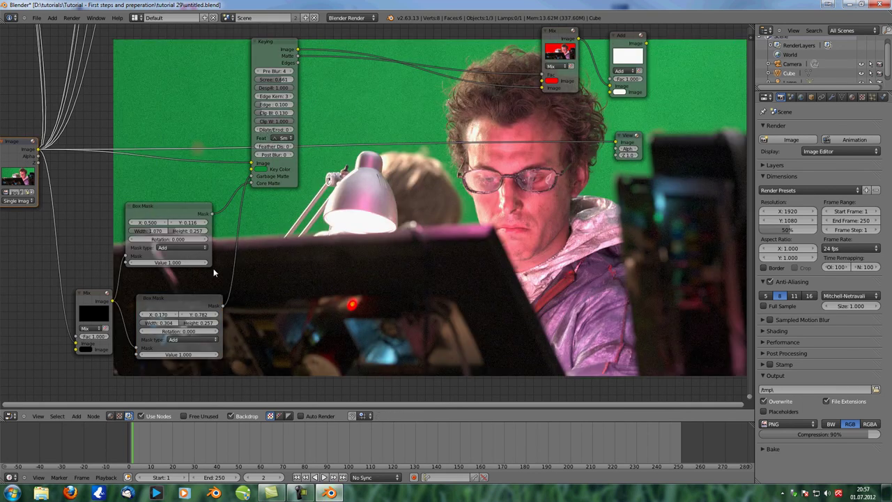
ctrl+shift+click(270, 49)
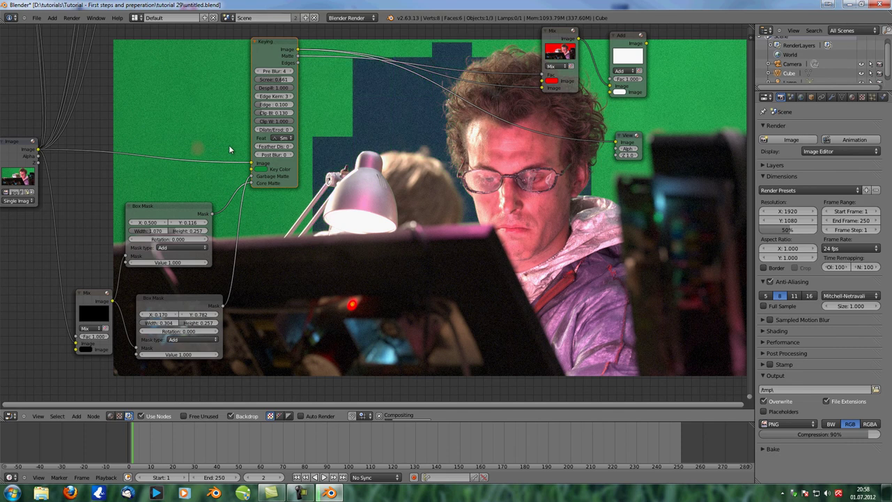
ctrl+shift+click(561, 35)
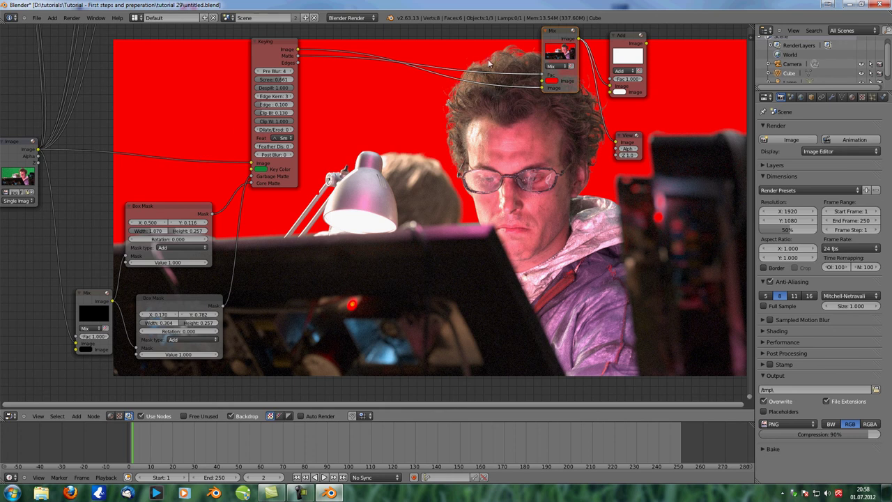
ctrl+shift+click(280, 44)
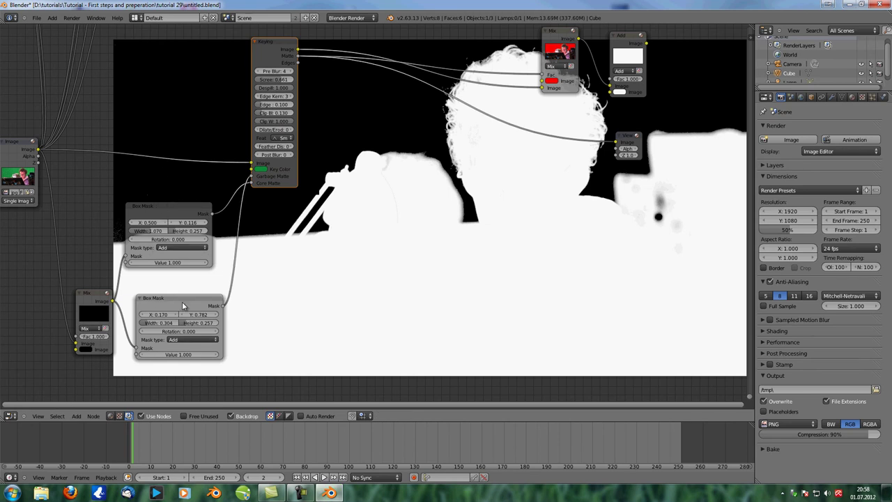
Step: Reposition the garbage matte's Box Mask node, set its width to 0.235 and preview the red Mix node's output
drag(182, 301, 169, 292)
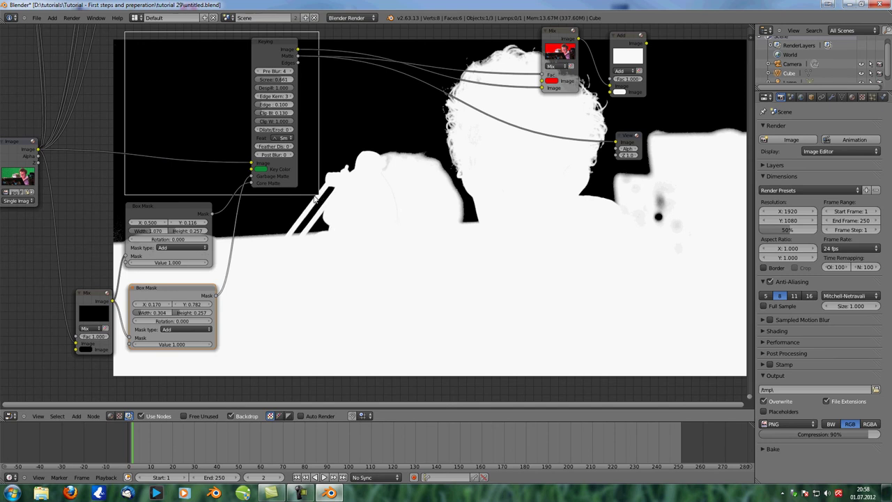
drag(161, 312, 148, 311)
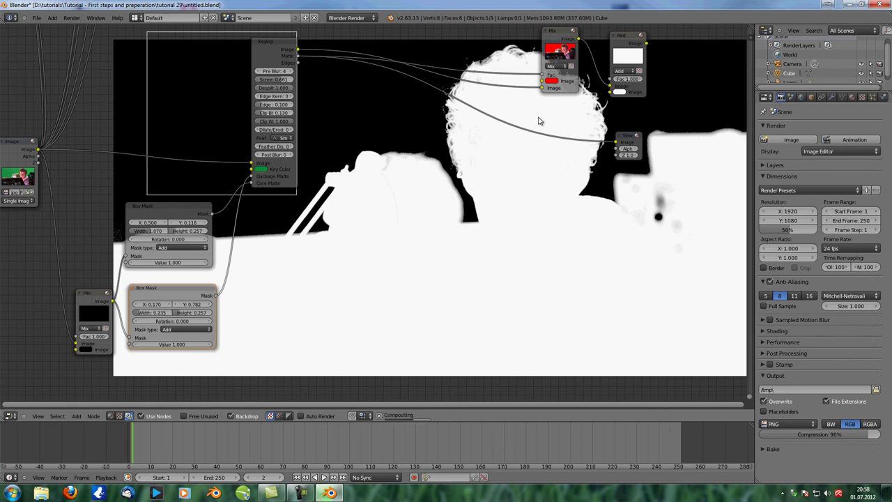
ctrl+shift+click(564, 34)
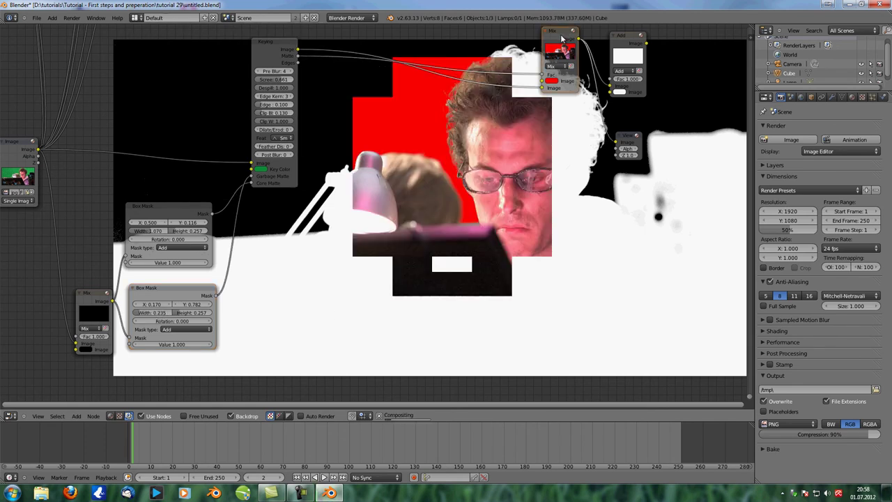
Step: Align the garbage matte's Box Mask node directly beneath the core matte's Box Mask node
scroll(400, 313, down, 4)
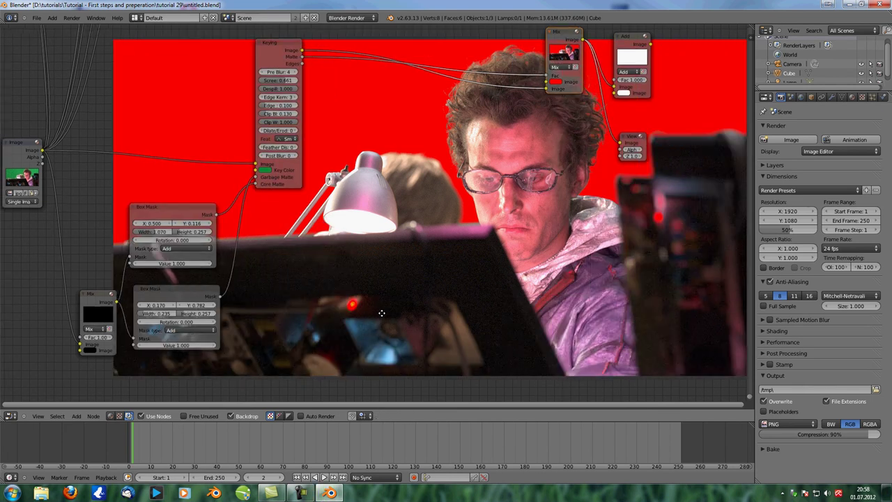
middle_drag(402, 282, 360, 245)
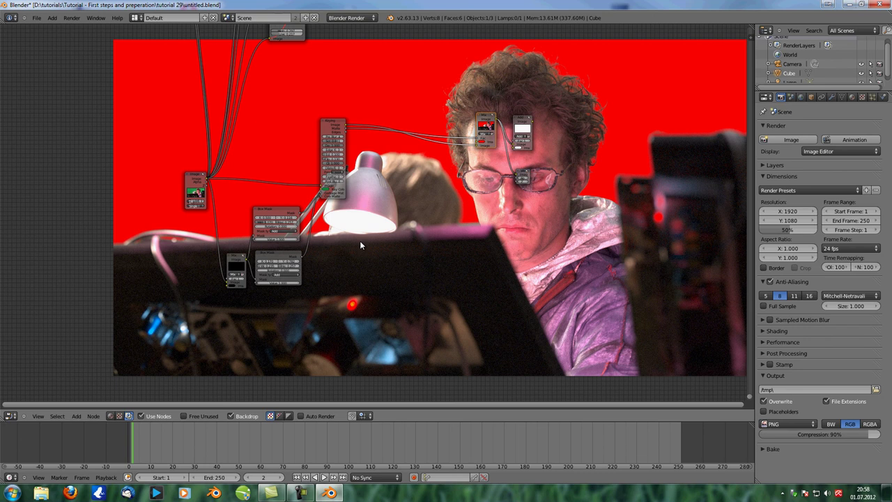
scroll(360, 242, down, 7)
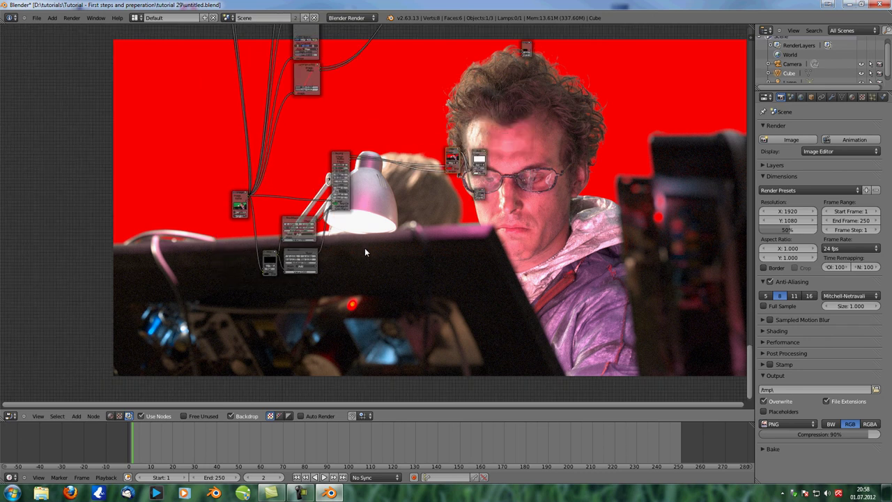
scroll(363, 282, up, 9)
scroll(373, 276, up, 2)
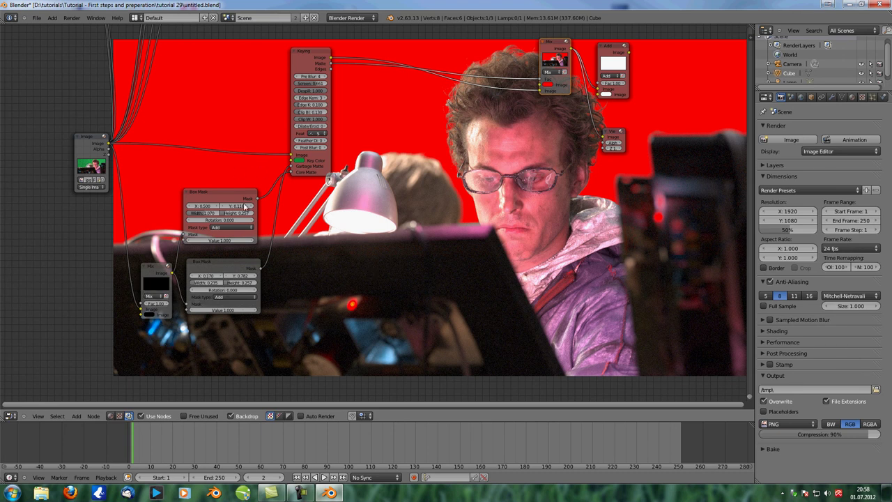
drag(215, 263, 211, 262)
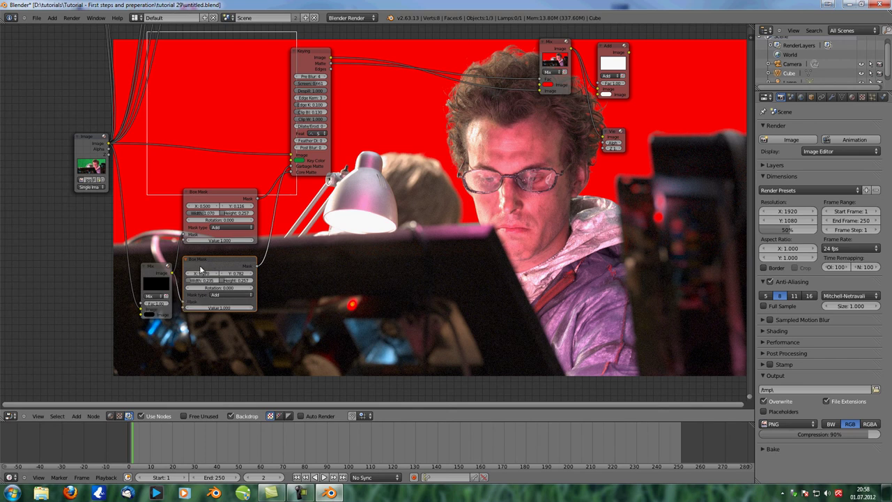
Step: Save the Blender file, overwriting the existing untitled.blend
scroll(292, 223, down, 3)
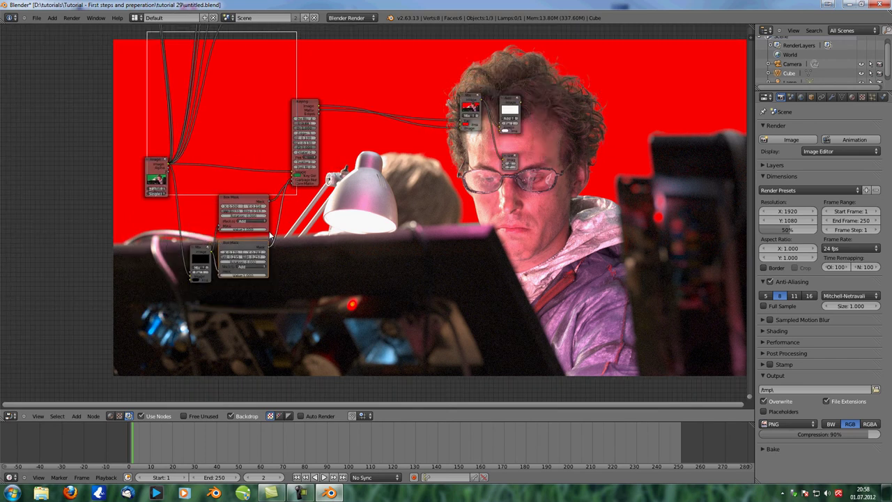
key(ctrl+s)
click(299, 225)
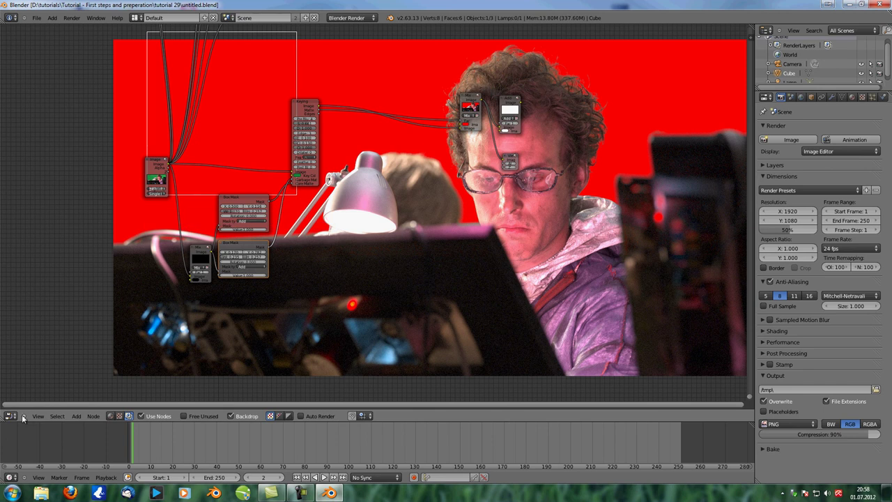
Step: Change the Node Editor area to the Movie Clip Editor and load 04_5f_00337.jpg as a clip
click(10, 416)
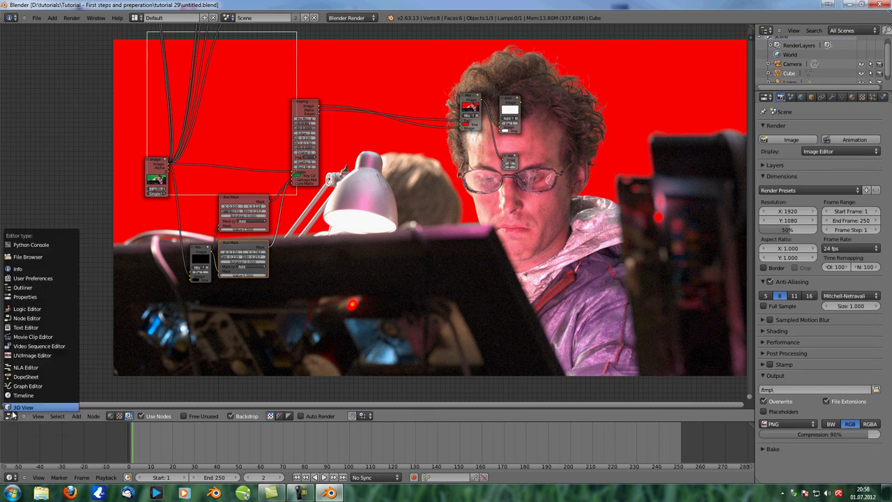
click(53, 338)
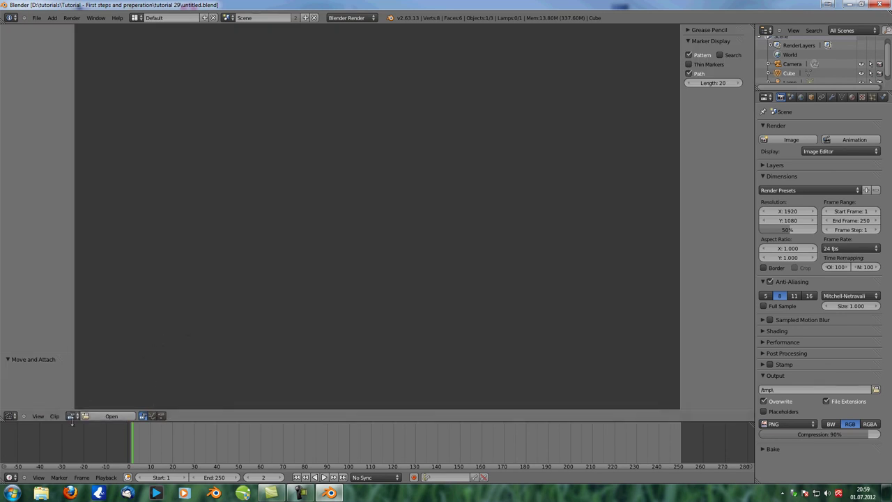
click(108, 416)
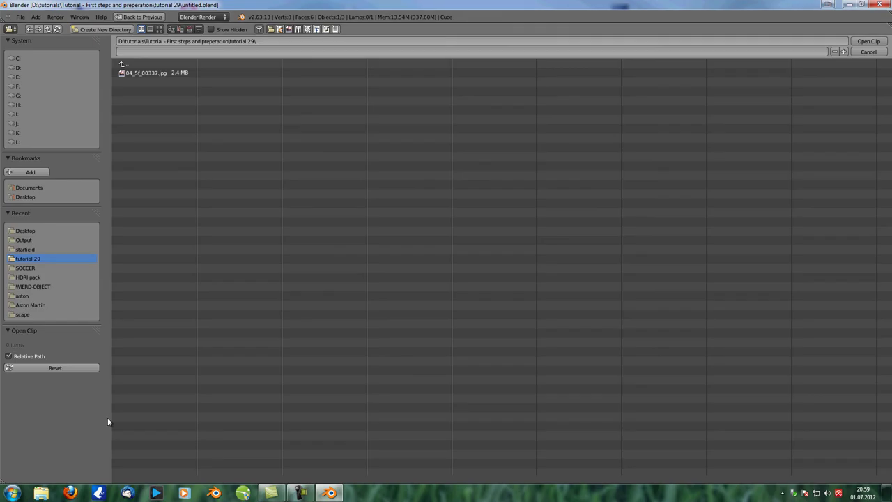
double_click(159, 74)
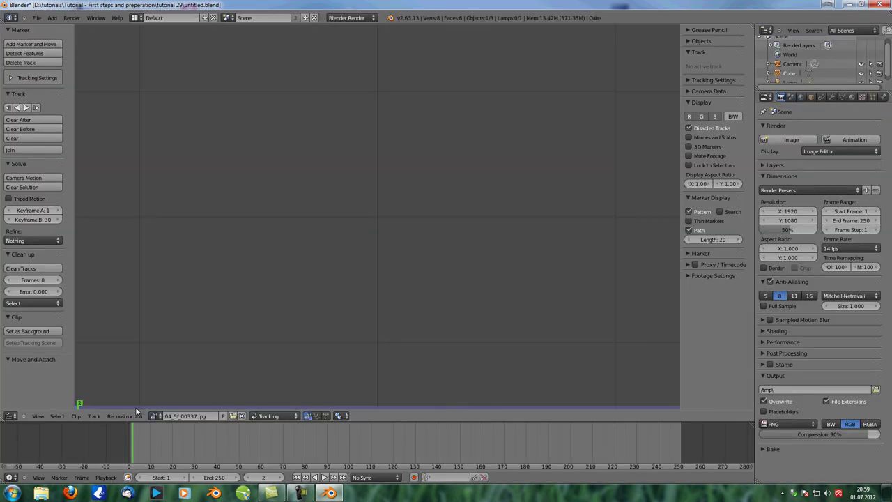
Step: Set the current frame to 1 and display the whole green-screen clip centred in the editor
mouse_move(78, 403)
mouse_down()
mouse_move(59, 405)
mouse_move(76, 409)
mouse_up()
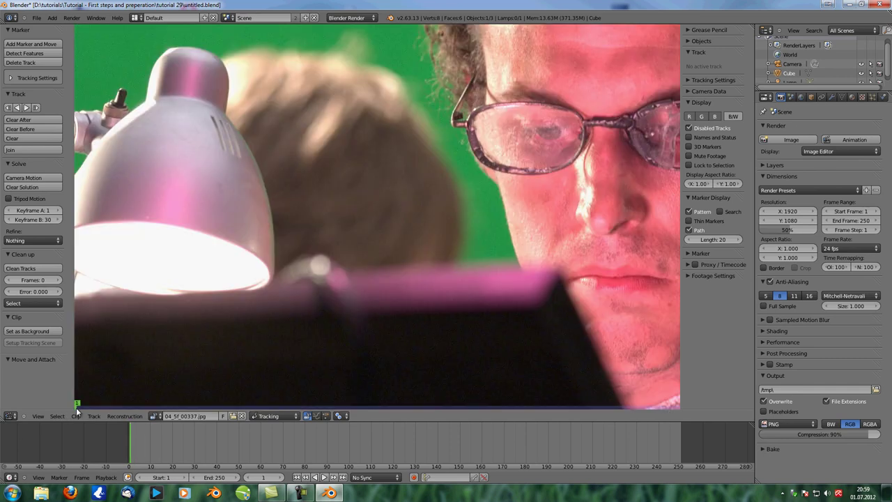
scroll(291, 370, down, 4)
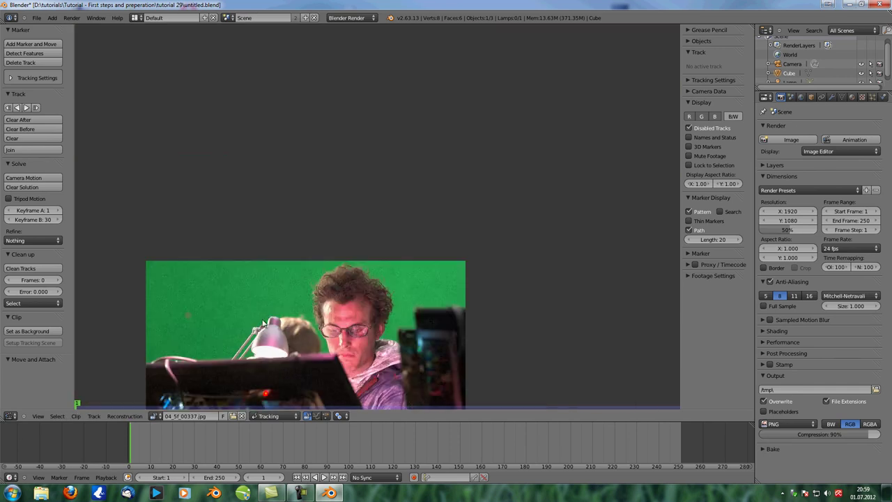
scroll(262, 356, up, 5)
key(Right)
scroll(299, 298, down, 4)
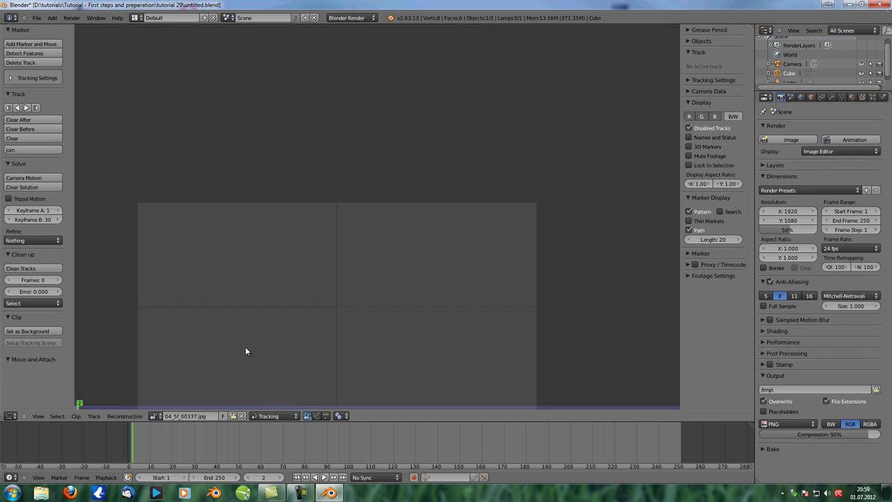
click(250, 477)
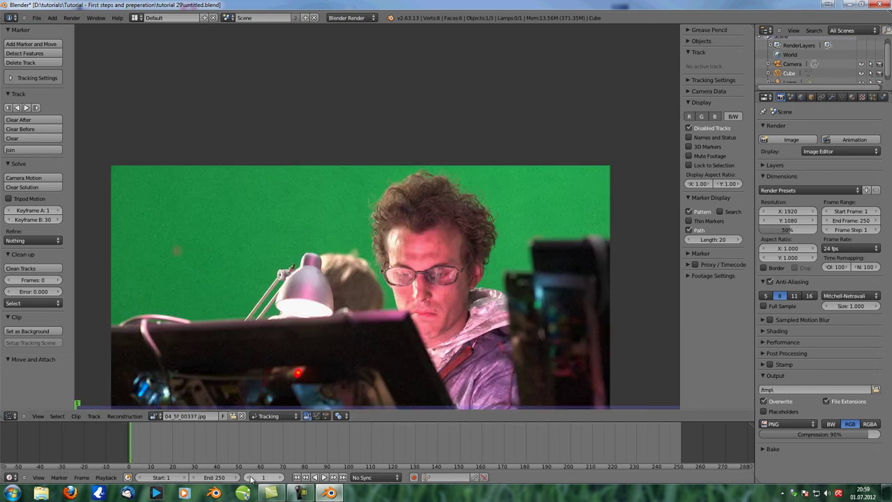
middle_drag(389, 308, 416, 223)
scroll(419, 197, up, 4)
scroll(419, 197, down, 4)
scroll(414, 229, up, 1)
scroll(414, 227, down, 1)
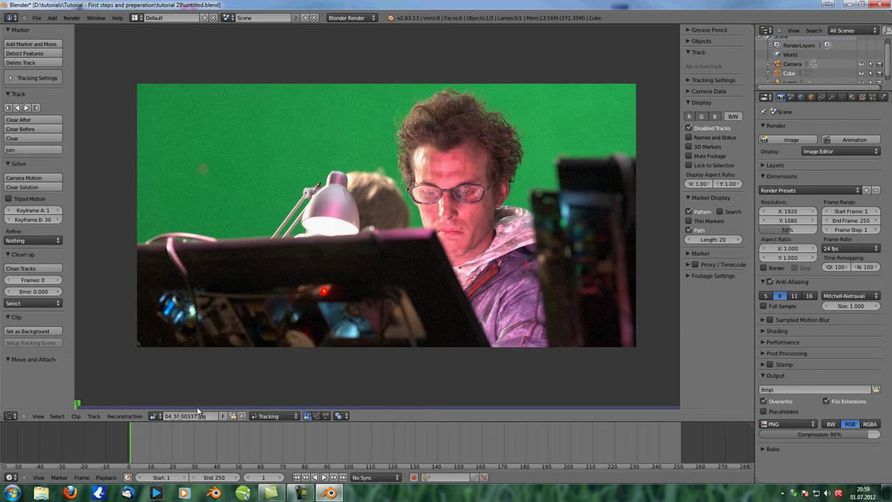
Step: Set the clip editor to Mask editing, create a new mask and add a mask layer to it
click(292, 416)
click(278, 376)
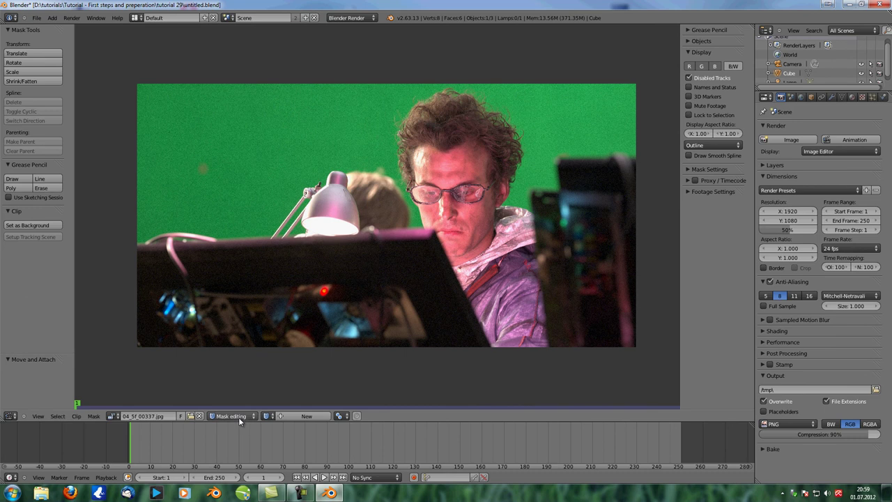
click(299, 418)
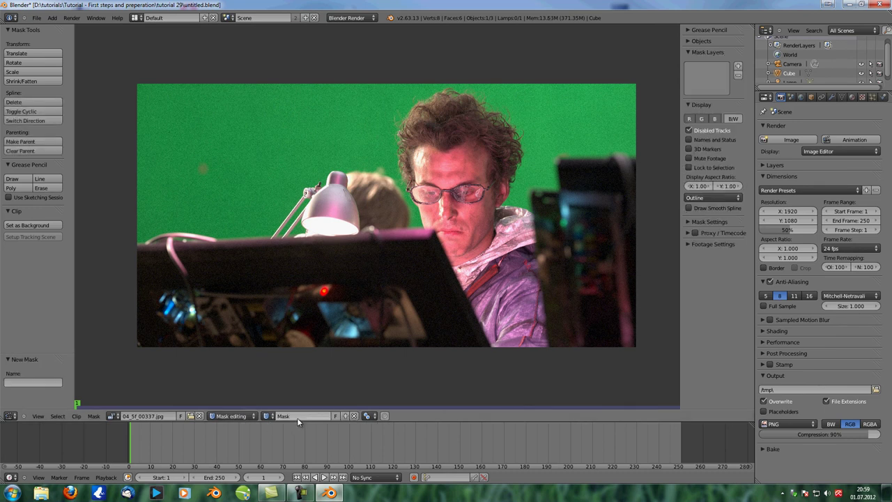
click(737, 66)
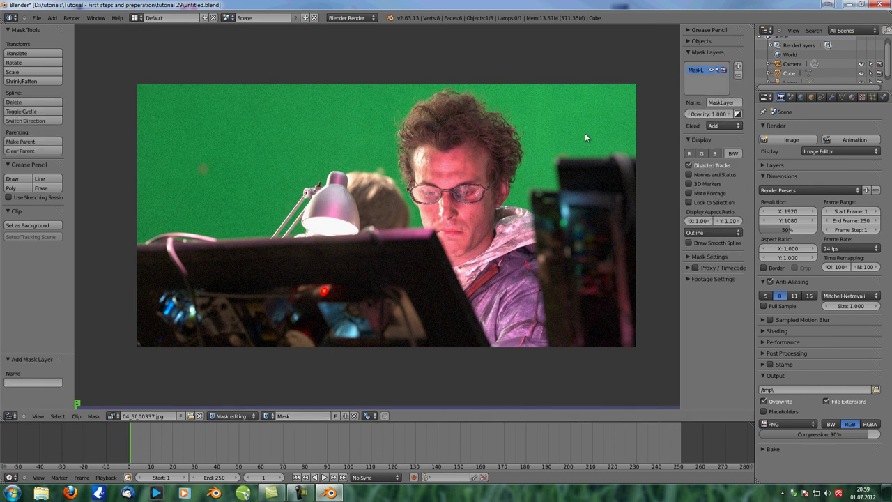
Step: Trace a mask spline through the green background above the dark equipment, the man's hair, the lamp and the monitor, to beyond the image's left edge
ctrl+click(654, 146)
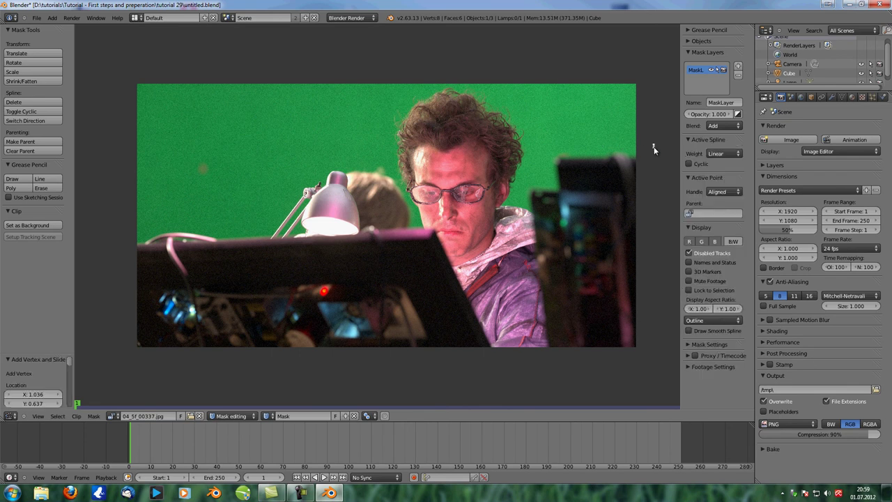
ctrl+click(616, 146)
ctrl+click(564, 146)
ctrl+click(548, 149)
ctrl+click(539, 179)
ctrl+click(540, 126)
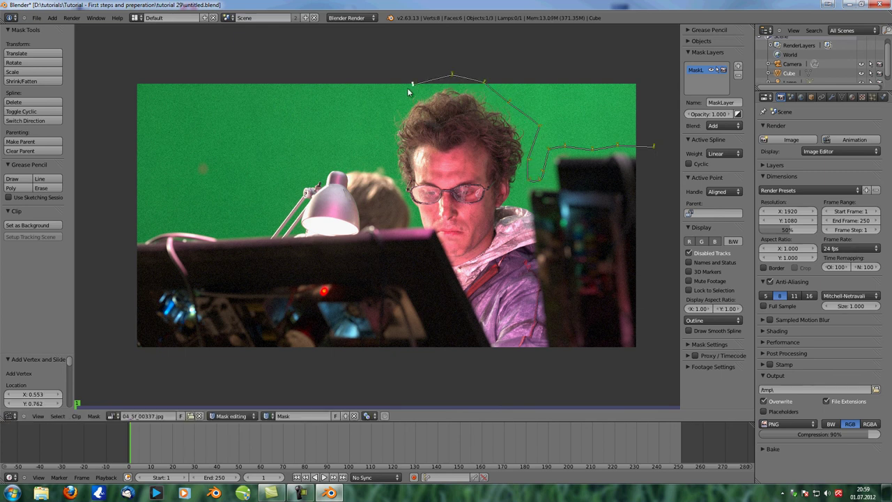
ctrl+click(381, 145)
ctrl+click(359, 152)
ctrl+click(333, 155)
ctrl+click(300, 167)
ctrl+click(242, 225)
ctrl+click(209, 221)
ctrl+click(179, 216)
ctrl+click(131, 231)
Step: Continue the background spline outside the image's left, top and right edges and close it into a cyclic shape
ctrl+click(120, 70)
ctrl+click(359, 53)
ctrl+click(564, 35)
ctrl+click(667, 63)
ctrl+click(664, 120)
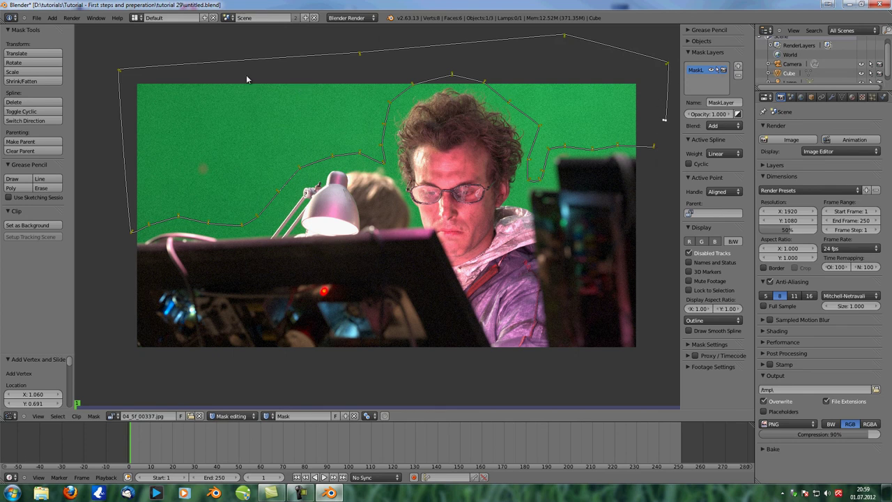
key(alt+c)
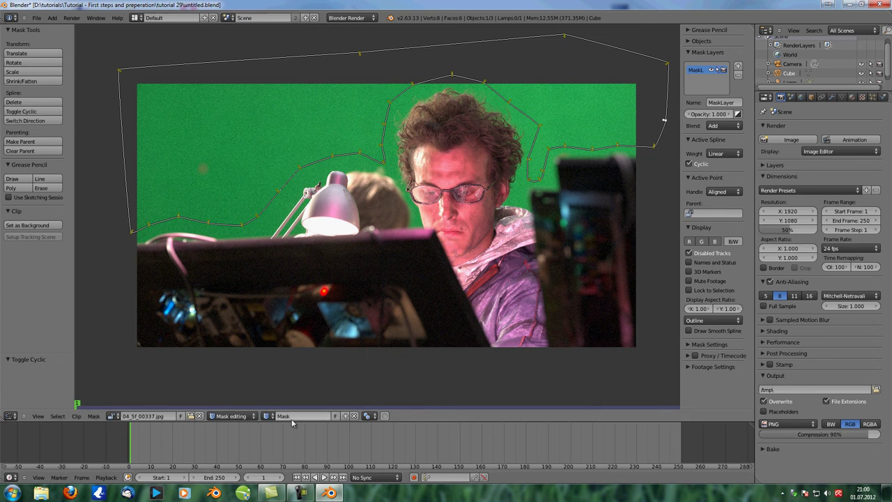
Step: Create a second mask datablock and switch between the first mask and the new one
click(344, 416)
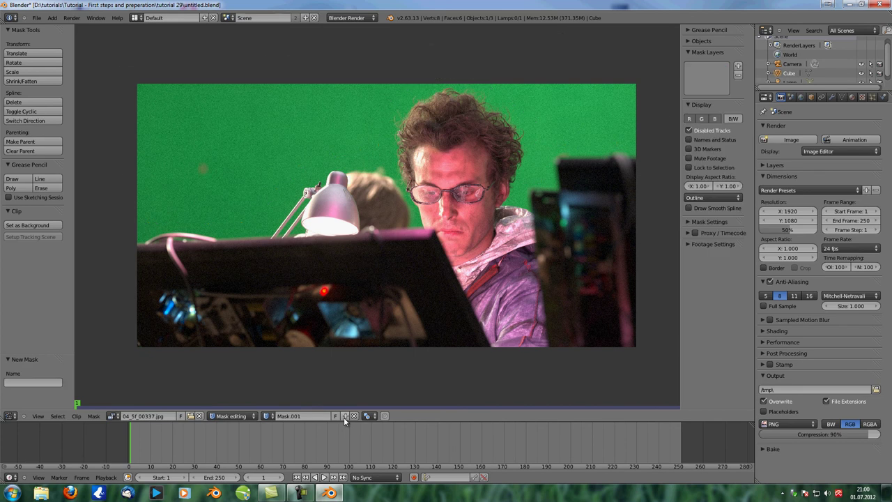
click(266, 416)
click(278, 315)
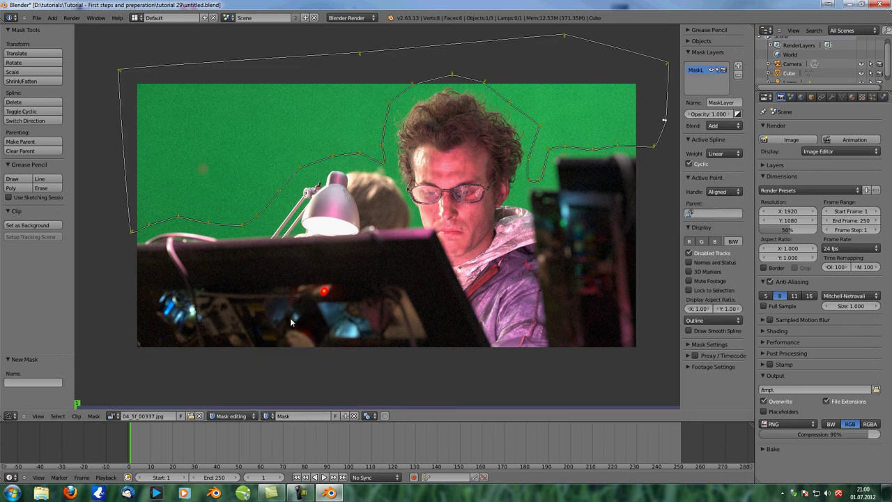
click(266, 416)
click(282, 328)
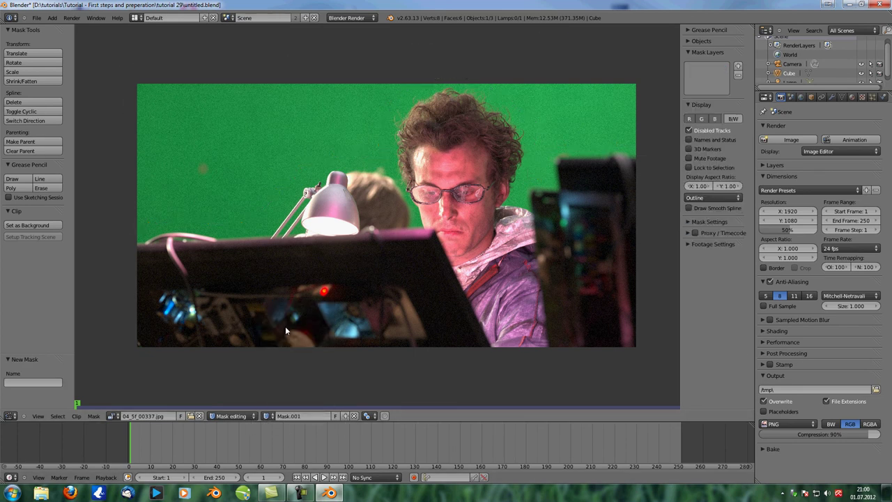
Step: Return to the mask containing the background spline and rename it garbage.mask
click(266, 416)
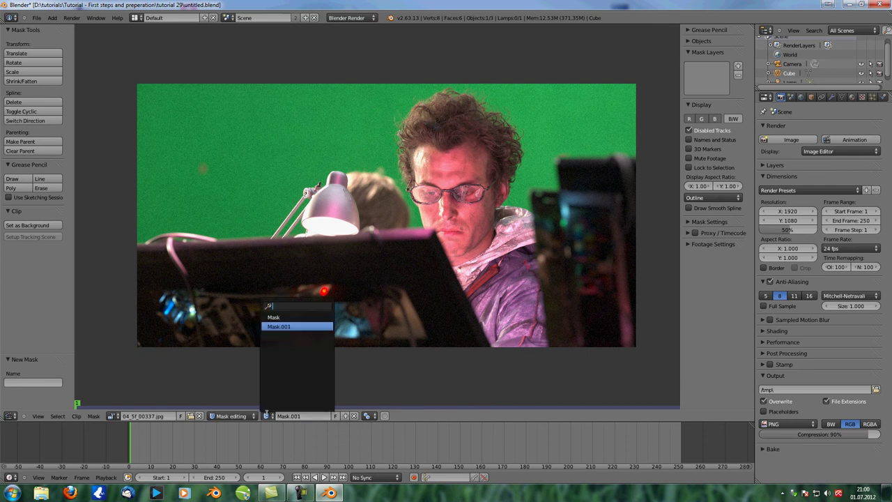
click(285, 317)
click(296, 417)
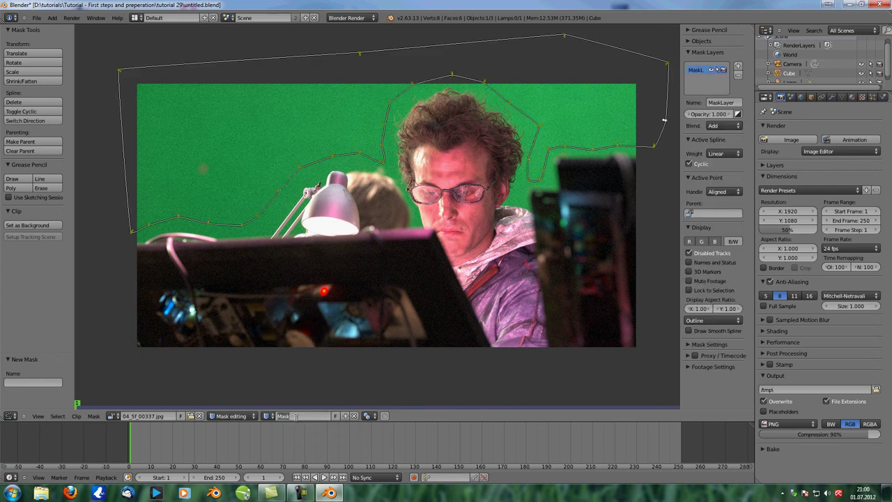
double_click(296, 416)
text(garbage.mask)
key(Return)
Step: Rename the empty second mask core mask and add a mask layer to it
click(267, 416)
click(278, 325)
click(287, 417)
text(core m)
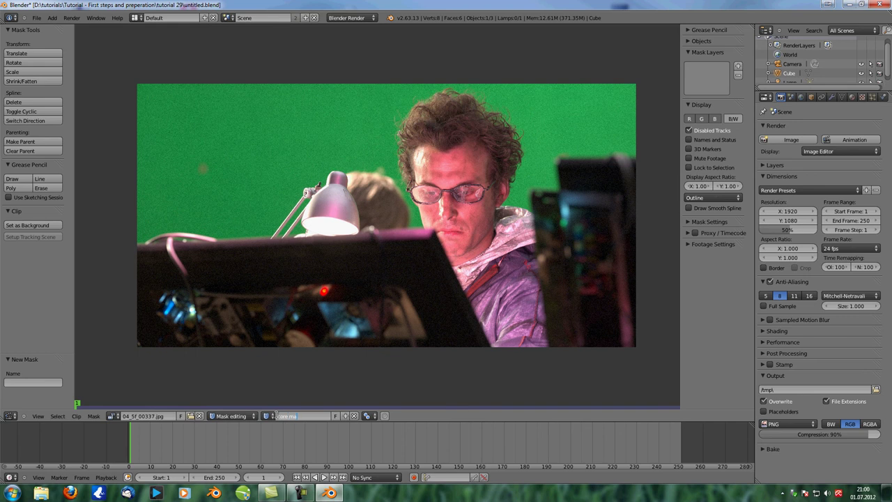
key(Return)
click(738, 66)
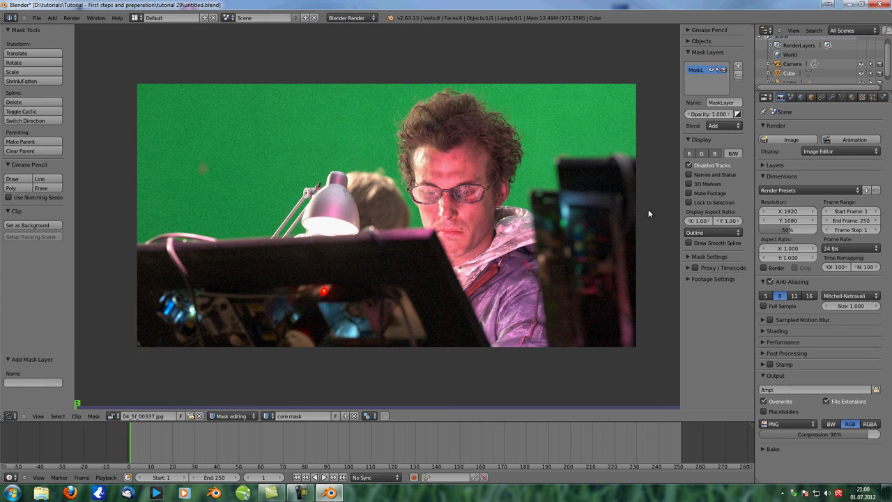
Step: Start the core mask spline beyond the image's right edge and trace it inside the dark equipment beside the man
ctrl+click(657, 168)
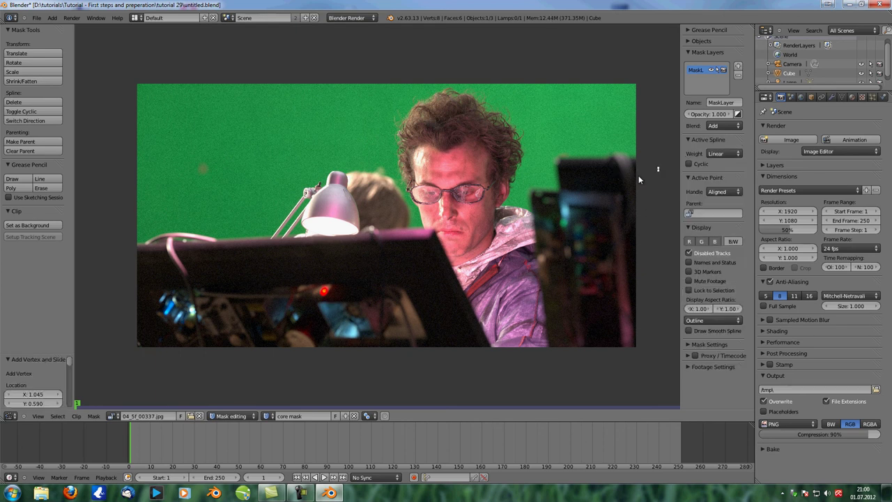
ctrl+click(569, 165)
ctrl+click(569, 184)
ctrl+click(575, 206)
ctrl+click(604, 229)
ctrl+click(614, 275)
ctrl+click(574, 315)
ctrl+click(558, 285)
ctrl+click(548, 235)
Step: Extend the core mask spline over the jacket's hood and around the man's face, staying inside the hairline
ctrl+click(504, 214)
ctrl+click(483, 223)
ctrl+click(485, 199)
ctrl+click(500, 197)
ctrl+click(503, 170)
ctrl+click(463, 125)
ctrl+click(449, 116)
ctrl+click(419, 128)
ctrl+click(411, 159)
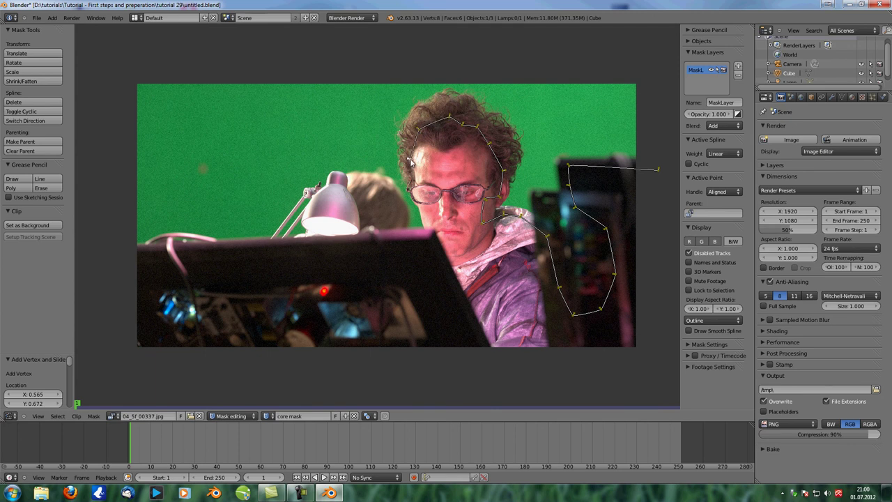
ctrl+click(417, 193)
ctrl+click(444, 237)
Step: Extend the core mask spline inside the blond head and lamp and along the monitor's upper edge to the image's left border
ctrl+click(387, 244)
ctrl+click(404, 207)
ctrl+click(373, 180)
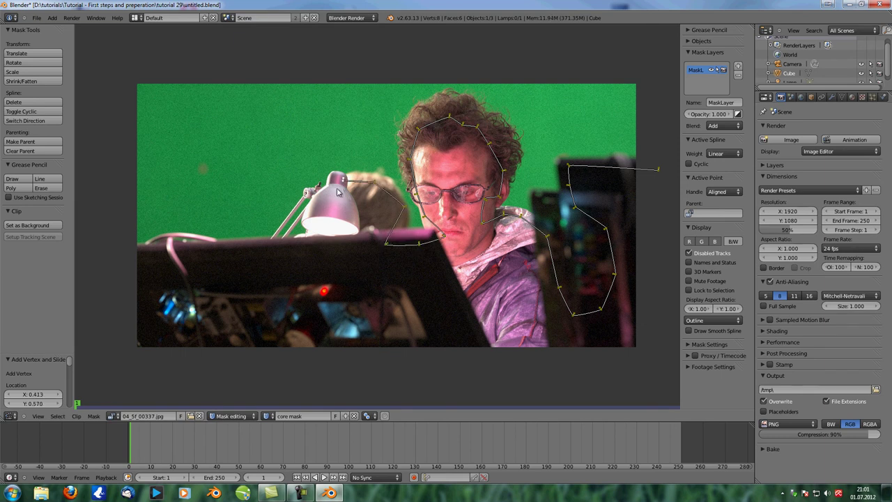
ctrl+click(307, 216)
ctrl+click(311, 237)
ctrl+click(191, 248)
ctrl+click(128, 249)
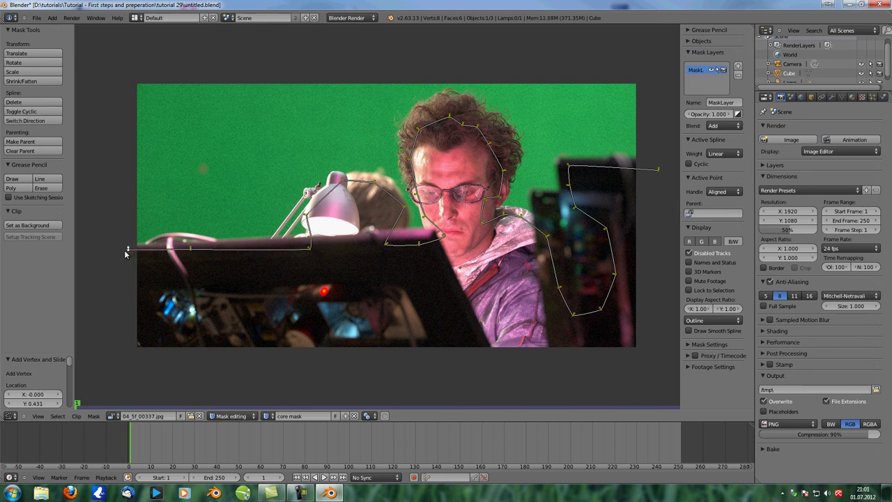
Step: Route the core mask spline around the blue-lit area and below the image to its right side, and close it as a cyclic shape
ctrl+click(117, 357)
ctrl+click(180, 357)
ctrl+click(156, 283)
ctrl+click(226, 281)
ctrl+click(219, 362)
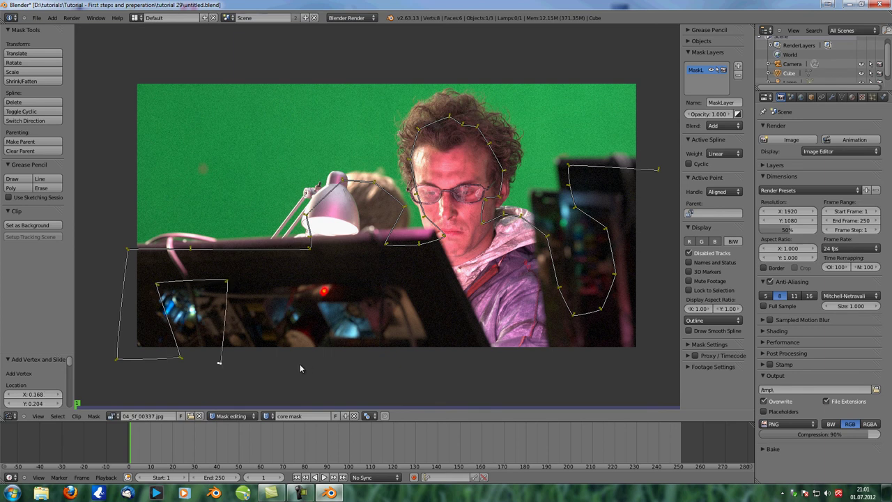
ctrl+click(650, 361)
ctrl+click(658, 331)
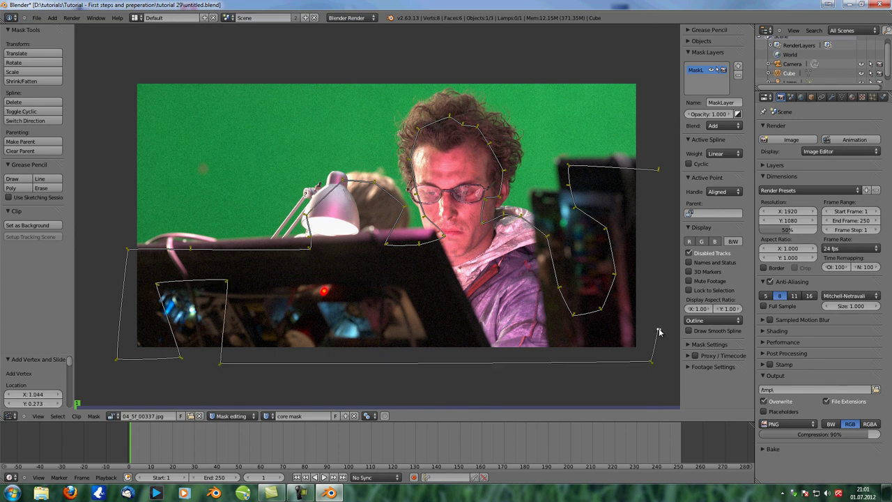
key(alt+c)
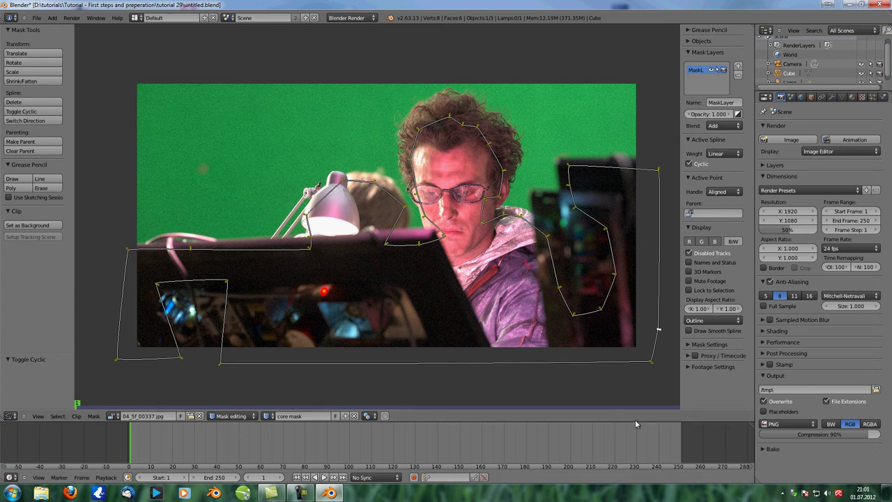
Step: Switch the area back to the Node Editor and delete the black Mix node feeding both Box Mask nodes
click(9, 416)
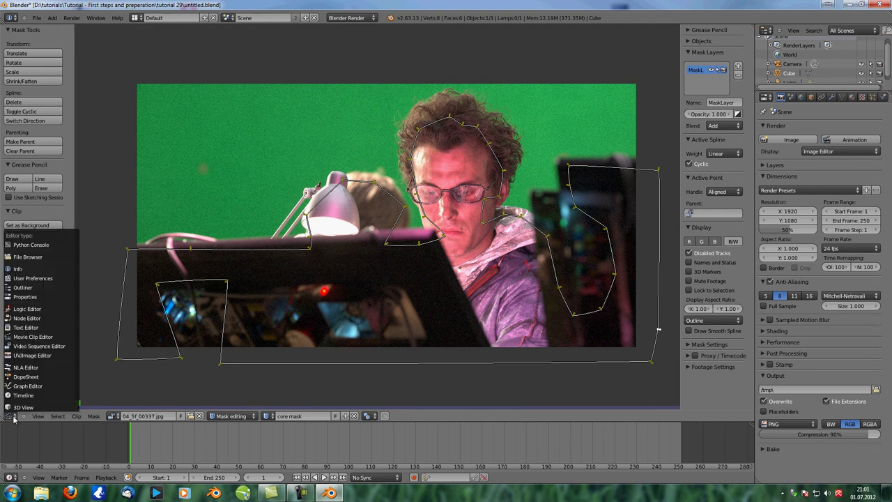
click(39, 319)
scroll(344, 237, up, 3)
middle_drag(330, 231, 465, 173)
click(330, 217)
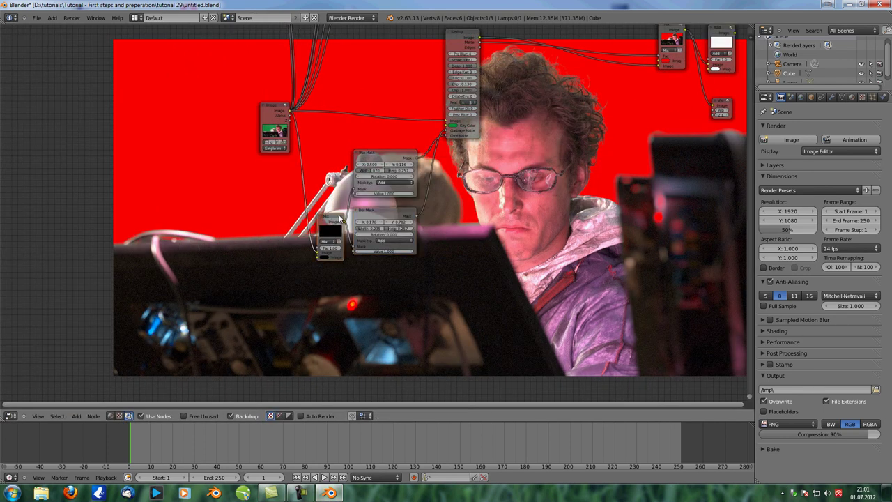
key(x)
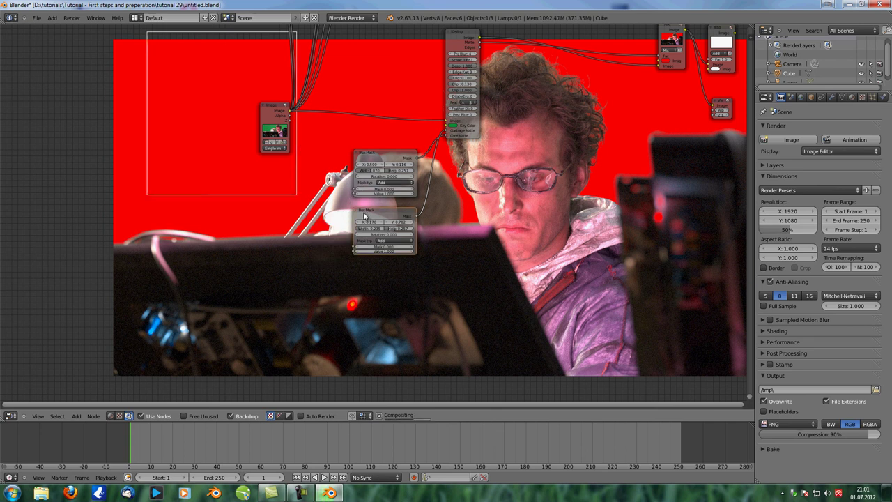
Step: Delete both Box Mask nodes and move the green-screen Image node farther away from the Keying node
key(x)
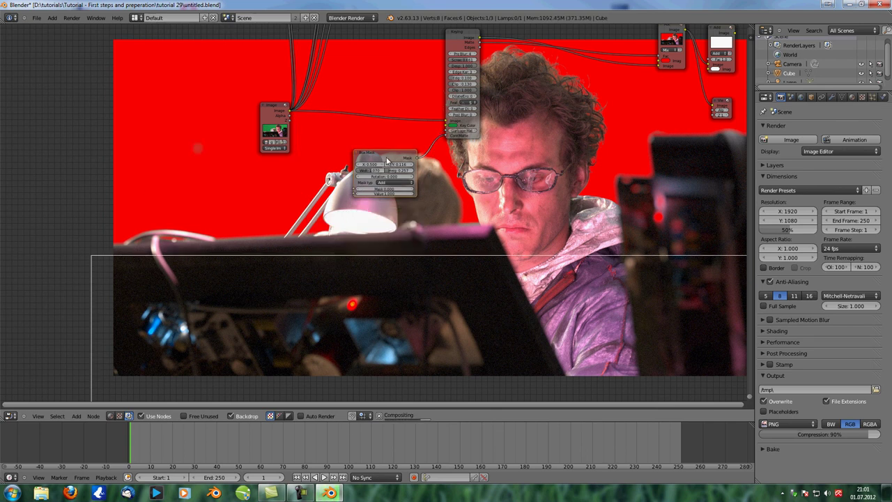
key(x)
drag(274, 110, 194, 102)
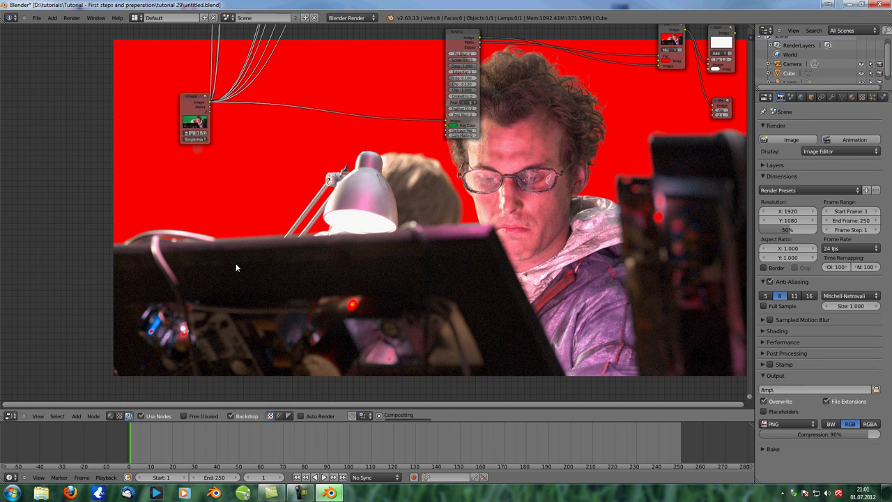
Step: Add a Mask input node below the Image node and preview its output in the backdrop
key(shift+a)
mouse_move(235, 265)
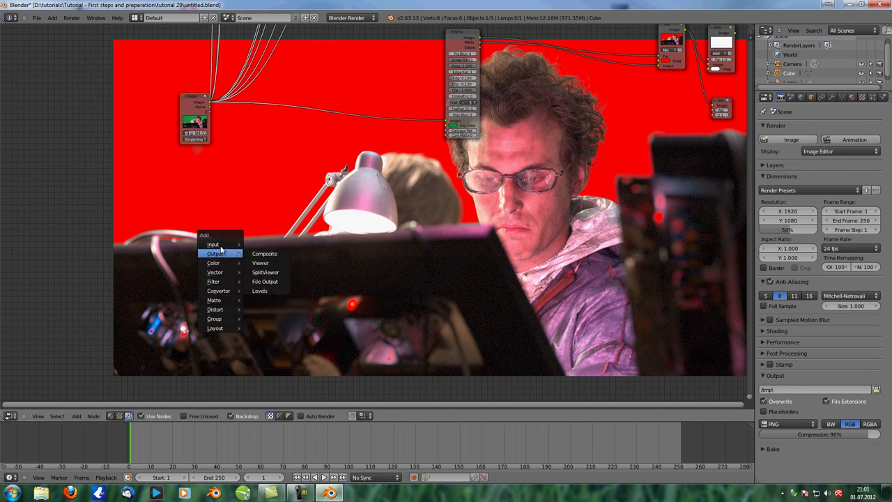
mouse_move(223, 246)
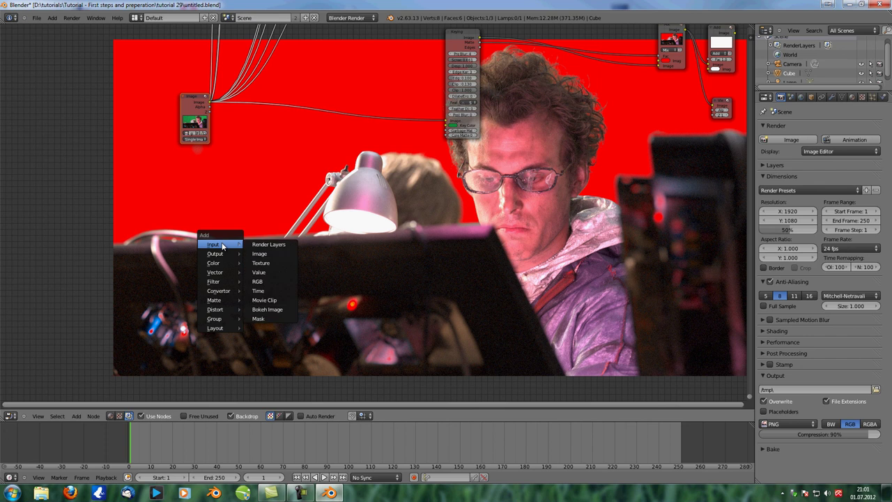
click(271, 317)
drag(292, 309, 235, 221)
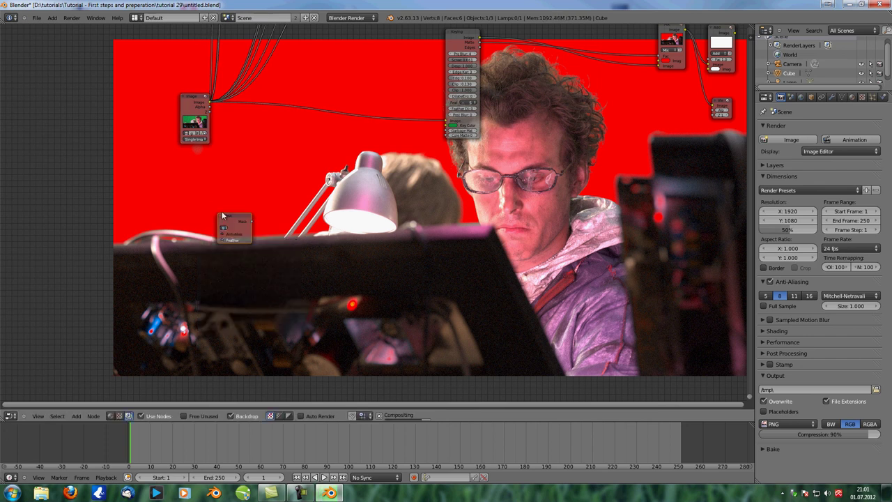
scroll(228, 220, up, 4)
ctrl+shift+click(240, 224)
scroll(240, 223, up, 3)
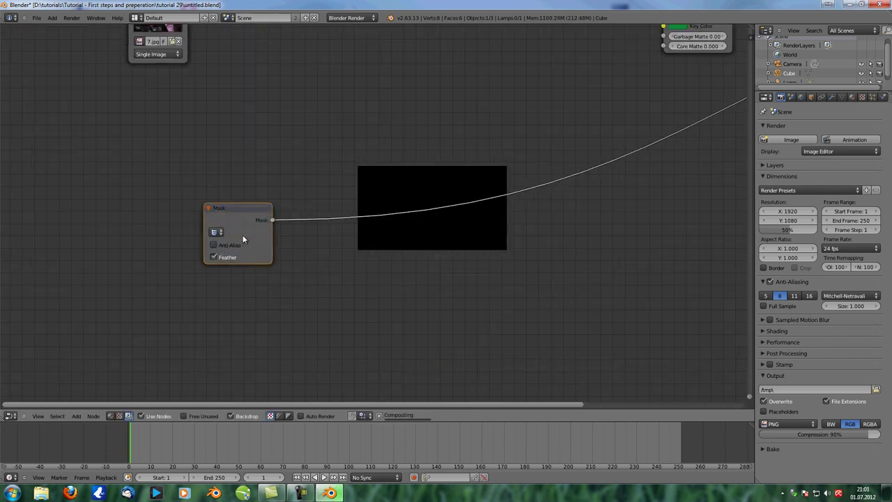
Step: Assign the garbage mask to the new Mask node and check its shape in the backdrop
click(205, 230)
click(230, 249)
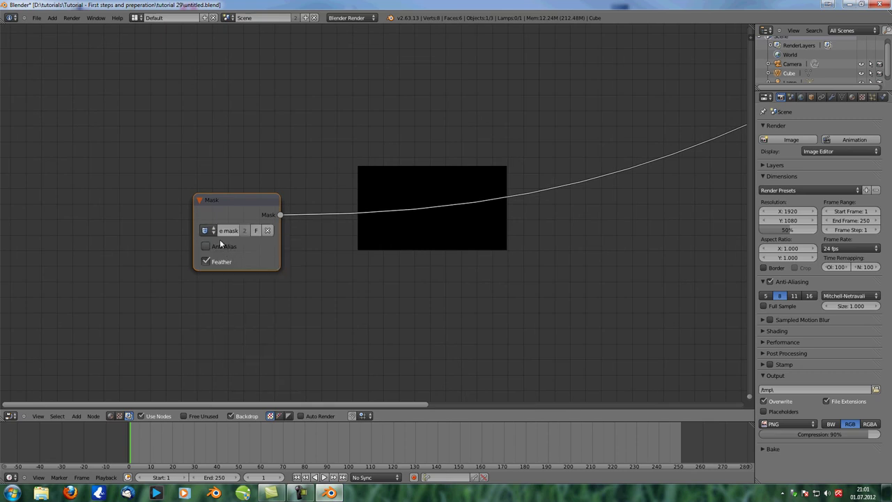
click(205, 230)
click(219, 260)
scroll(213, 249, down, 6)
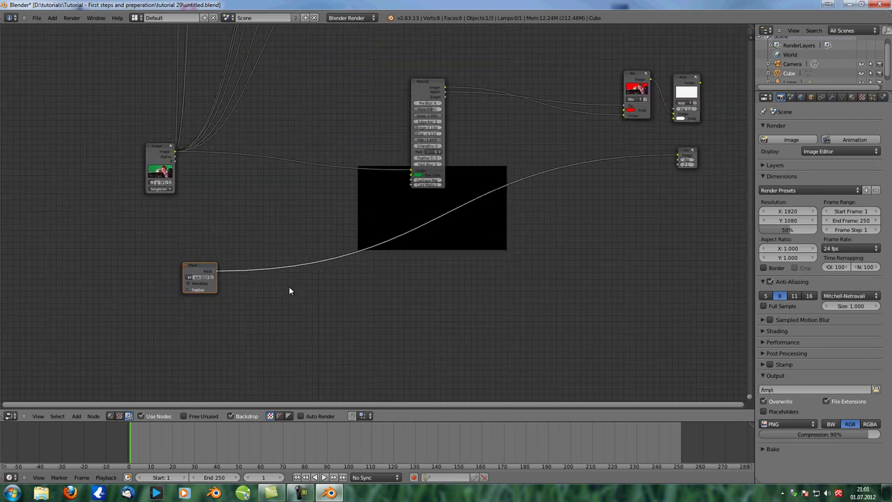
scroll(500, 224, up, 3)
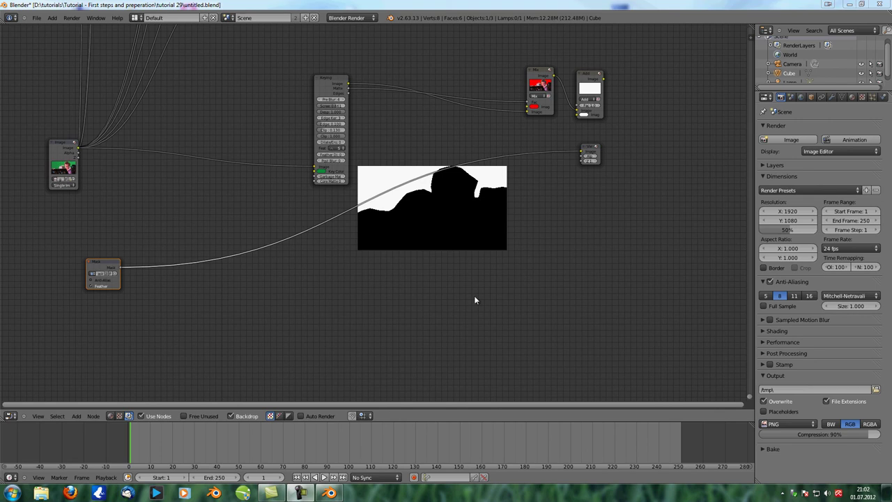
scroll(149, 276, up, 5)
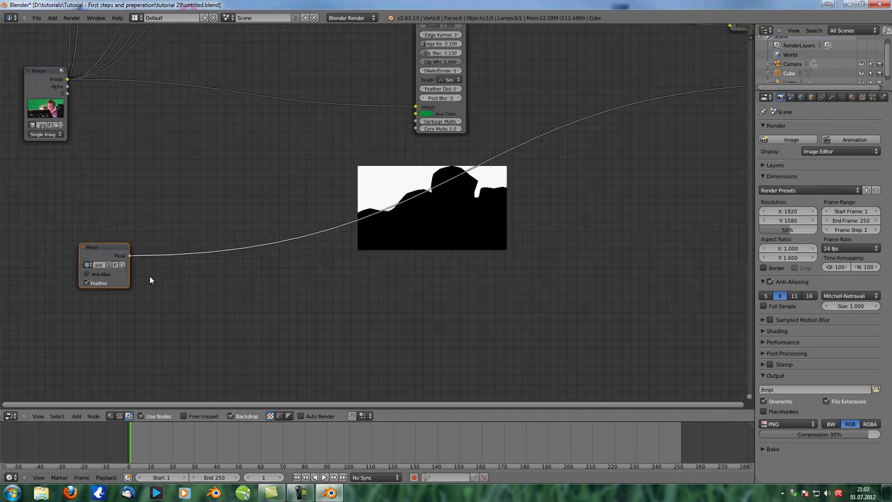
Step: Choose the core mask as the Mask node's source
click(184, 259)
click(193, 272)
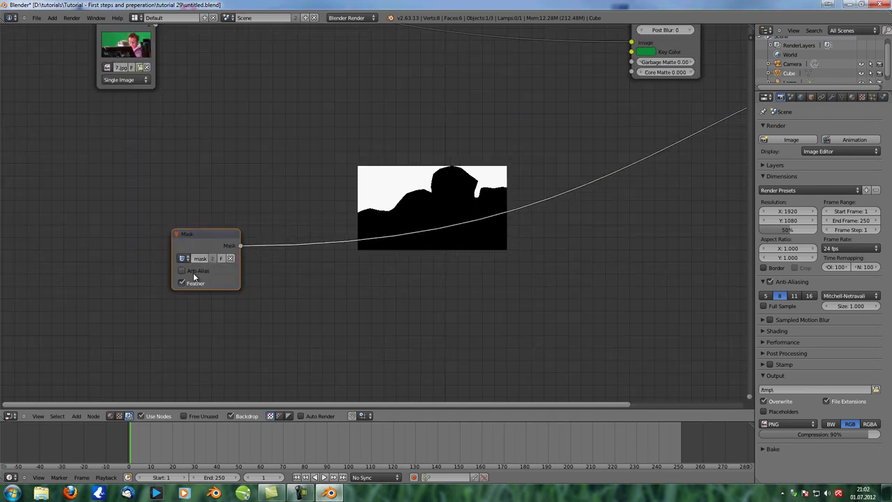
scroll(193, 273, down, 4)
middle_drag(402, 280, 325, 278)
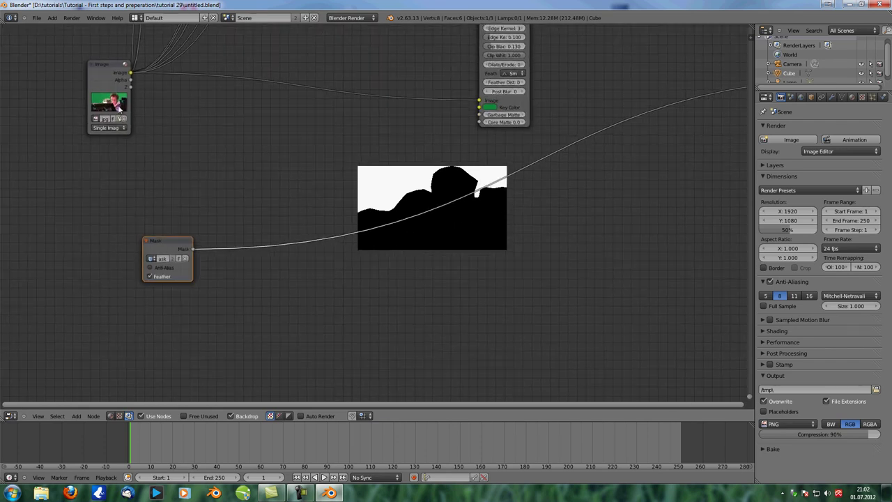
scroll(76, 397, down, 2)
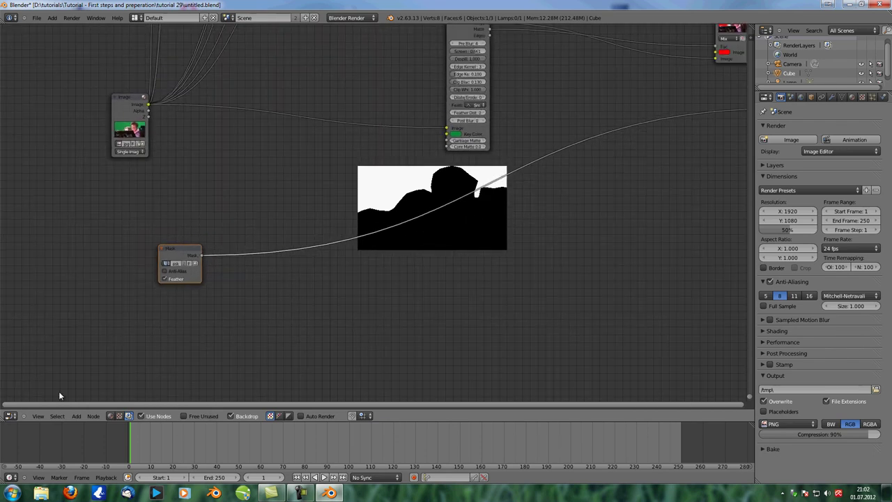
Step: Check the core mask spline in the Movie Clip Editor and return to the Node Editor
click(11, 416)
click(35, 316)
click(11, 416)
click(33, 337)
click(11, 416)
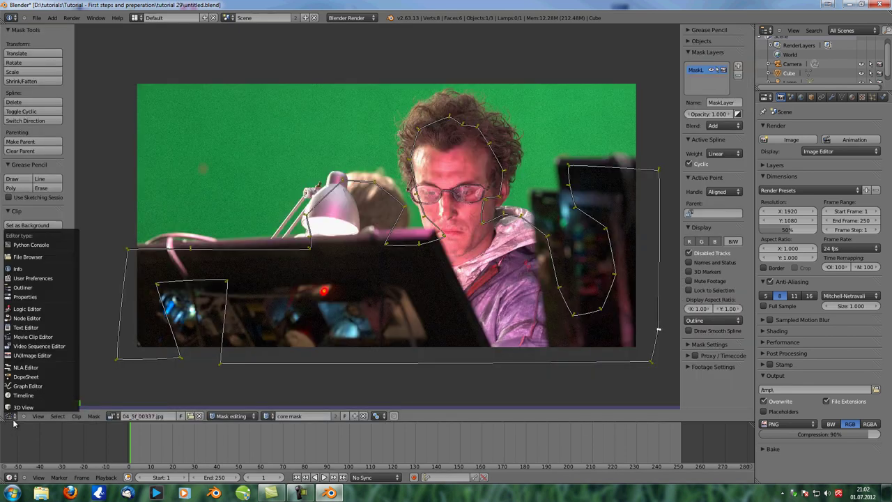
click(19, 316)
Step: Compare the two masks in the backdrop by switching the Mask node to the garbage mask and back to the core mask
scroll(139, 272, up, 2)
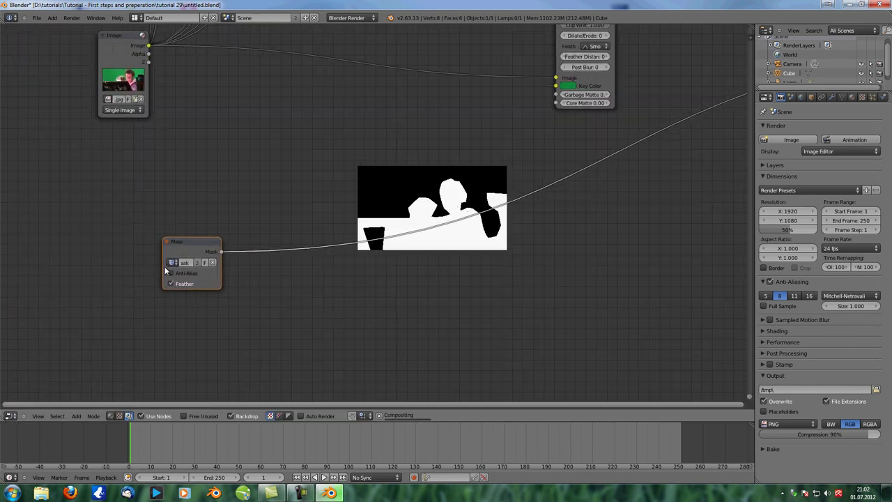
click(172, 262)
click(183, 284)
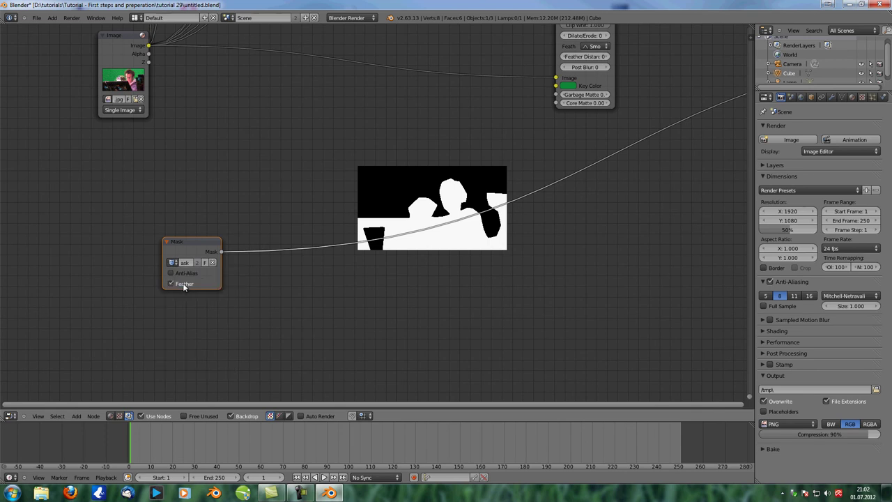
scroll(196, 268, down, 3)
scroll(488, 200, down, 2)
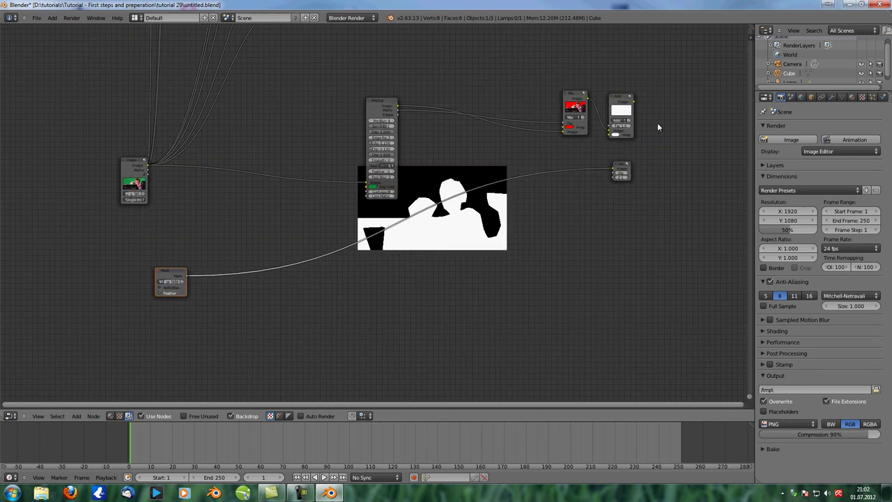
click(174, 278)
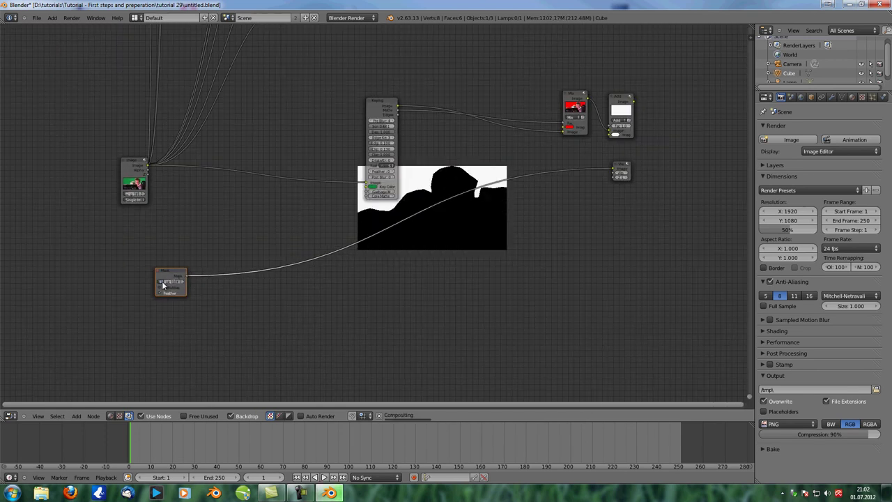
click(163, 282)
click(167, 293)
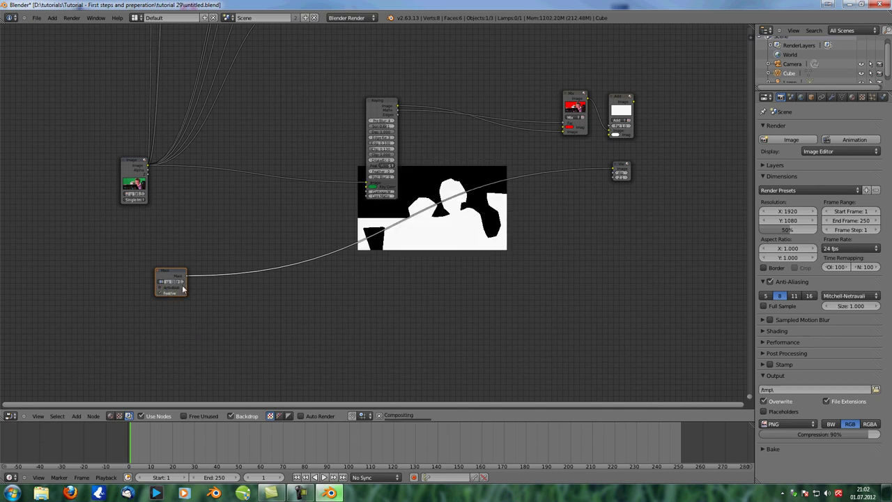
scroll(183, 306, up, 3)
scroll(292, 216, down, 4)
middle_drag(234, 223, 203, 224)
scroll(203, 225, up, 1)
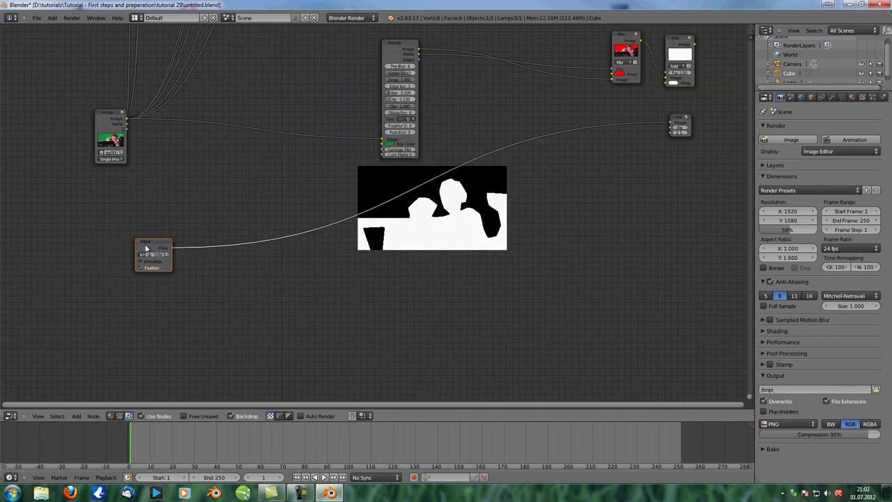
ctrl+shift+click(157, 243)
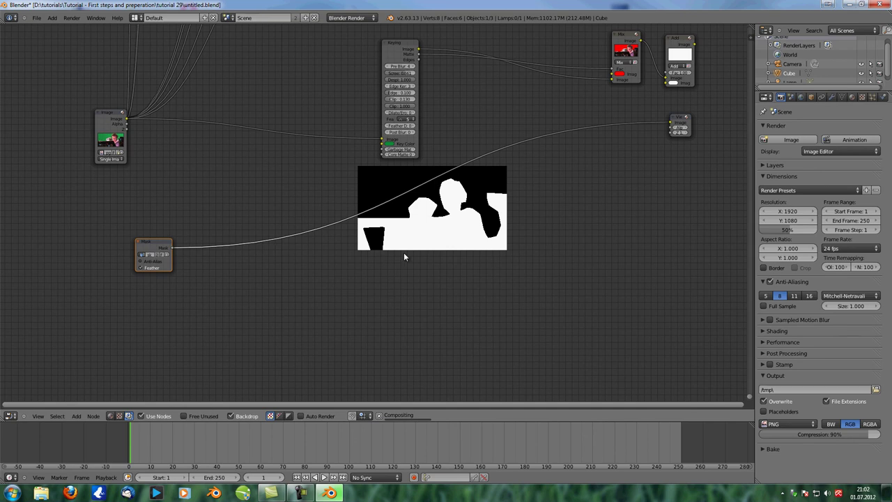
Step: Set the render resolution percentage to 100% and scale the backdrop so the whole core mask fits the editor
scroll(443, 250, up, 4)
scroll(444, 249, down, 2)
key(alt+v)
key(alt+v)
key(alt+v)
key(alt+v)
key(alt+v)
key(alt+v)
key(alt+v)
key(alt+v)
key(alt+v)
key(alt+v)
key(alt+v)
key(alt+v)
key(alt+v)
key(v)
key(v)
key(v)
key(v)
key(v)
key(v)
key(v)
key(v)
key(alt+v)
key(alt+v)
key(alt+v)
key(alt+v)
key(alt+v)
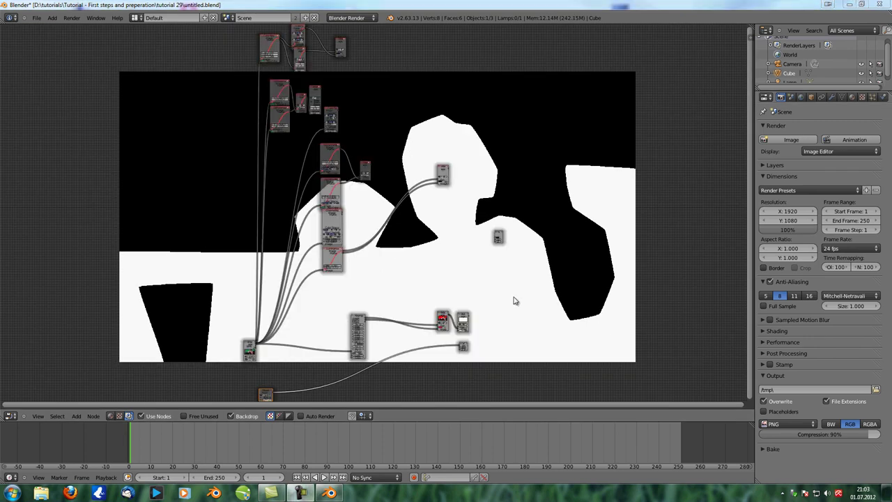
Step: Preview the Mask node and the original Image node in the backdrop to compare their frame sizes
middle_drag(390, 306, 354, 150)
scroll(356, 261, up, 2)
middle_drag(318, 258, 369, 217)
scroll(369, 216, up, 1)
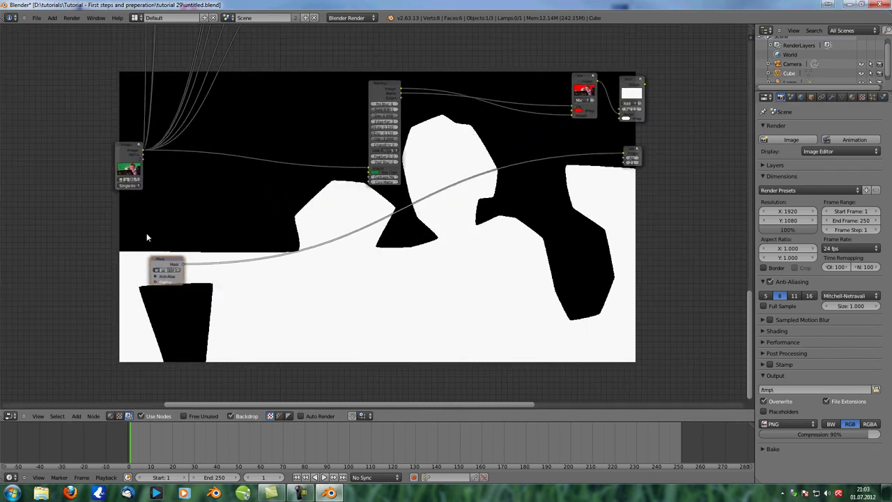
ctrl+shift+click(168, 261)
ctrl+shift+click(129, 152)
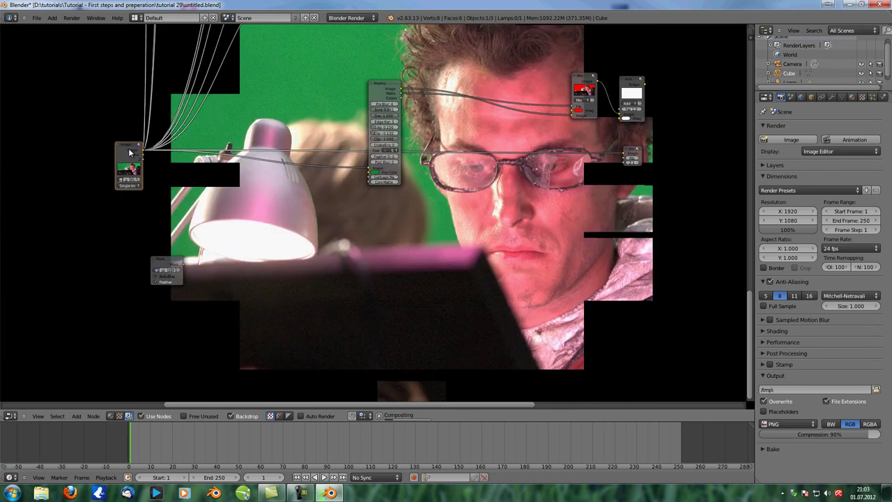
Step: Look up the pixel dimensions of the source image 04_5f_00337 in Windows Explorer's tutorial 29 folder
click(40, 493)
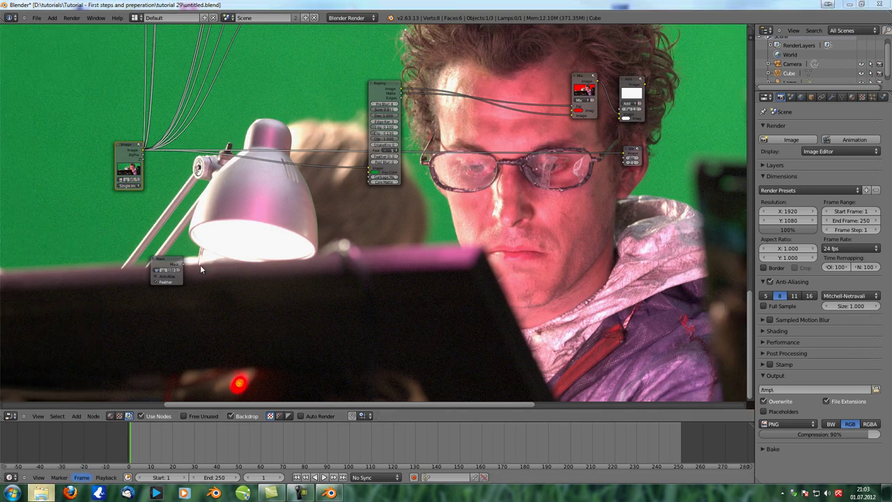
click(36, 196)
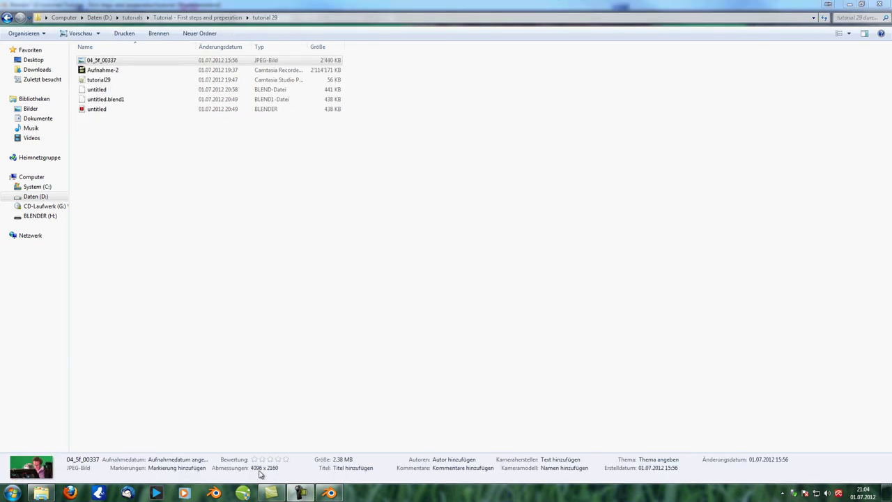
double_click(307, 108)
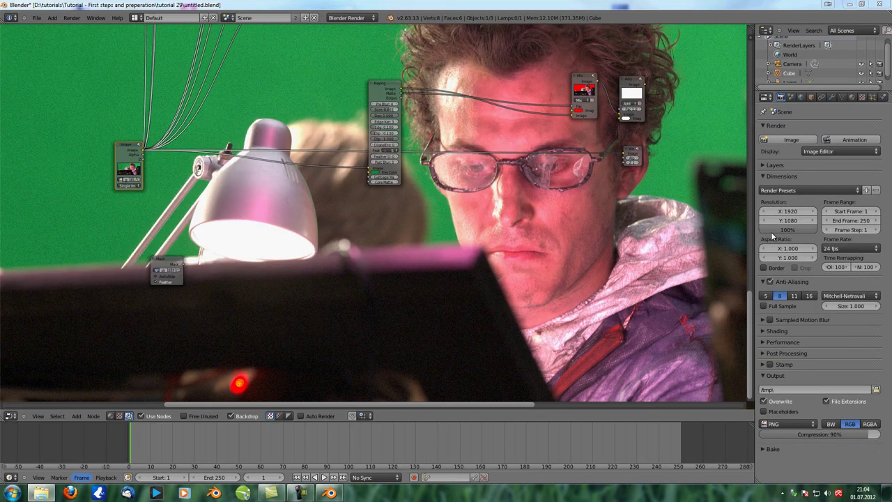
Step: Set the render resolution in Blender to 4096 by 2160 pixels
click(791, 212)
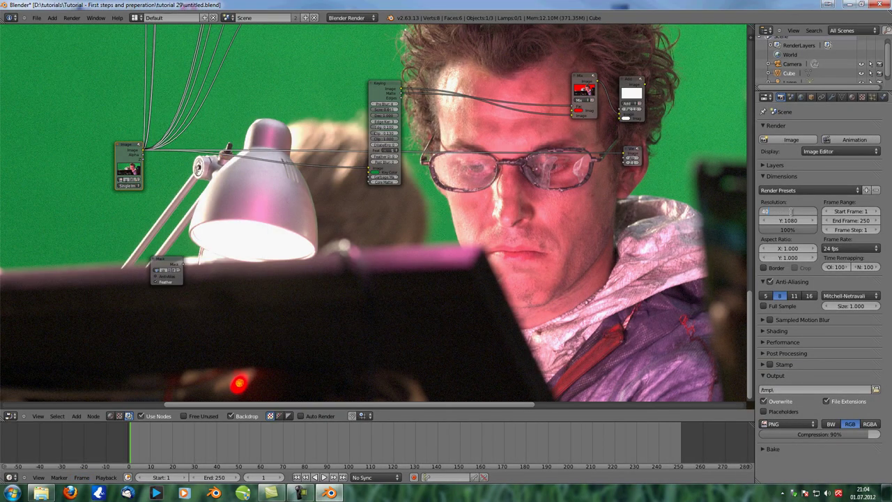
click(791, 220)
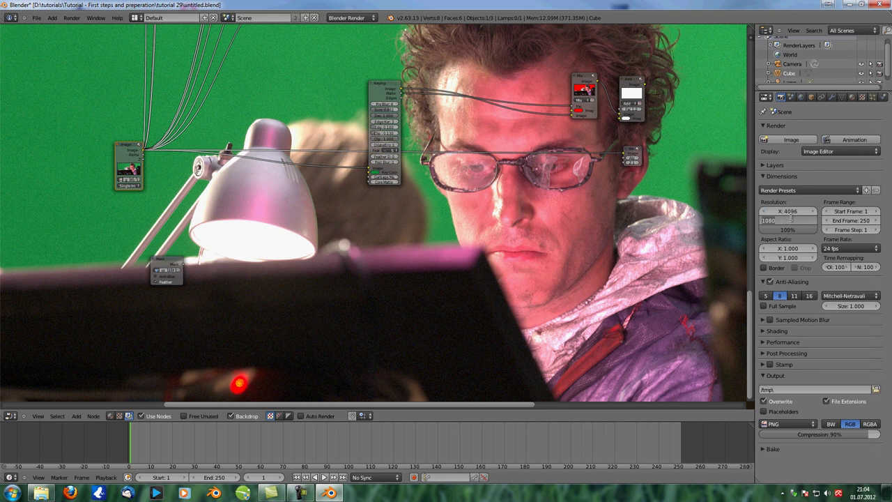
text(2160)
key(Return)
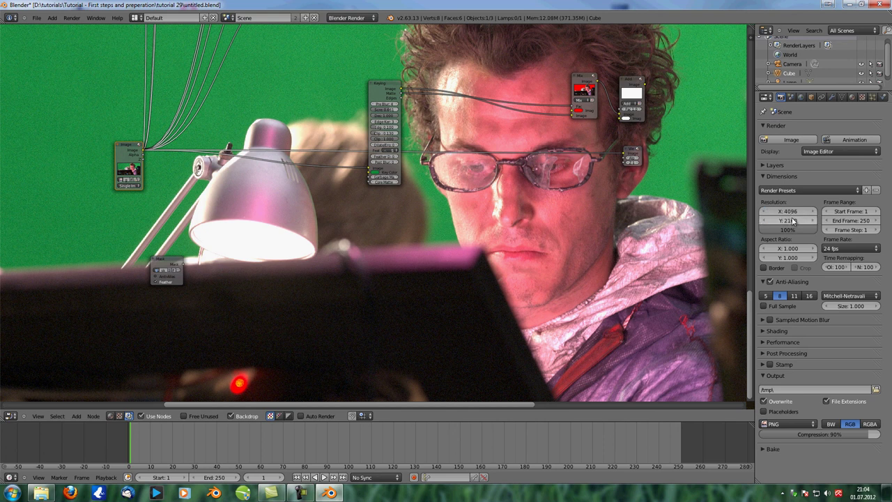
Step: Preview the Mask node in the backdrop to check the core mask at the new render resolution
scroll(213, 294, down, 2)
ctrl+shift+click(182, 278)
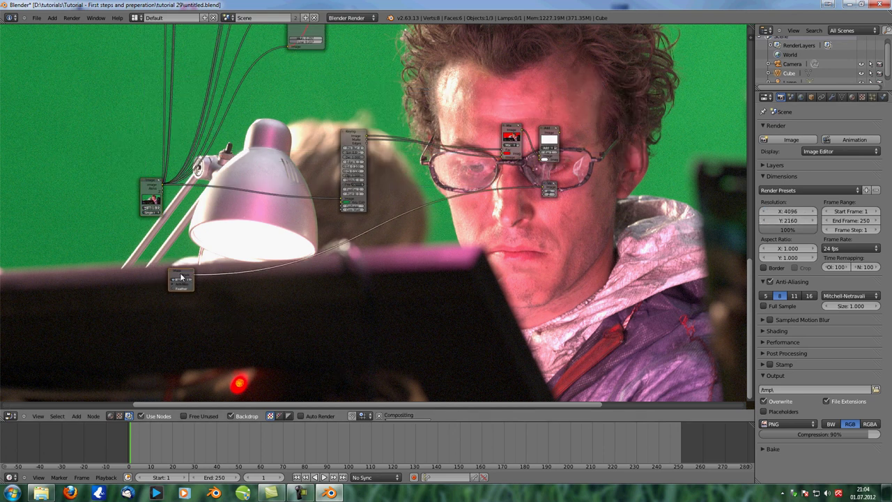
scroll(337, 265, up, 2)
scroll(380, 279, down, 2)
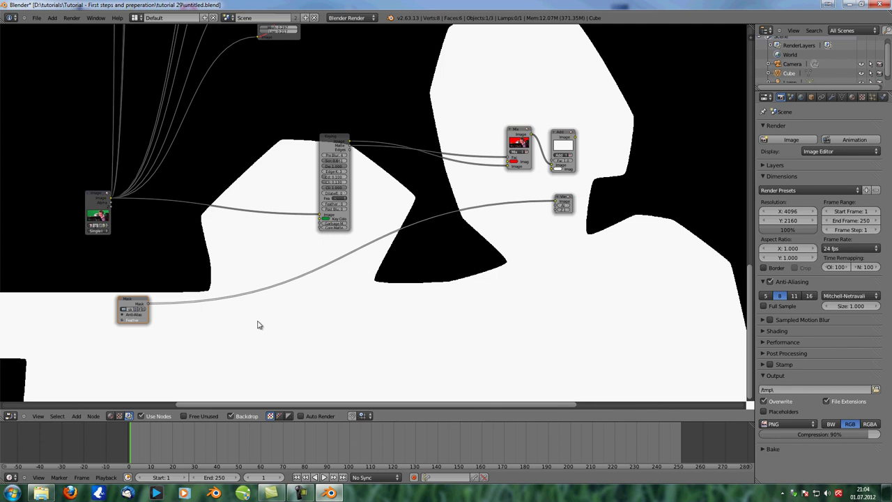
Step: Connect the core Mask node to the Keying node's Core Matte input and move the Mask node lower
scroll(244, 324, down, 1)
scroll(232, 305, up, 1)
scroll(153, 315, up, 1)
drag(152, 315, 367, 218)
drag(126, 274, 124, 329)
Step: Duplicate the Mask node above the original, assign it the garbage mask, and connect it to the Keying node's Garbage Matte input
key(shift+d)
click(116, 276)
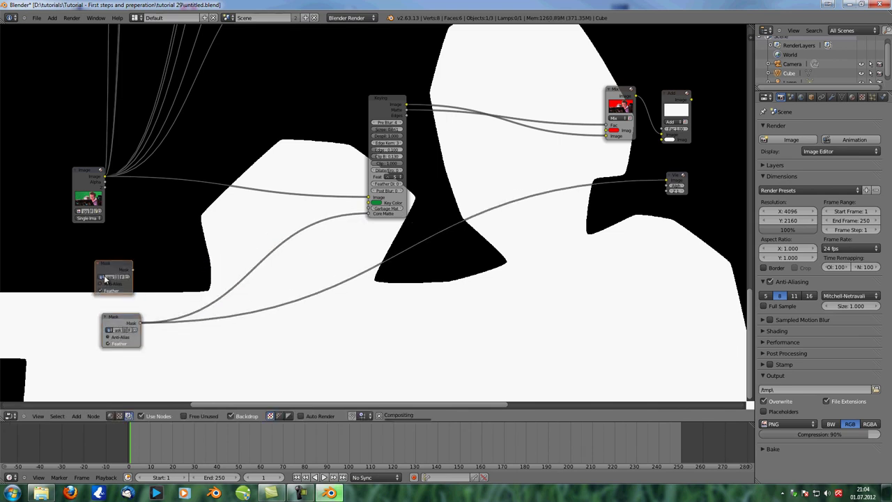
click(102, 278)
click(114, 297)
drag(133, 269, 368, 208)
Step: Preview the Keying node with the backdrop rescaled and repositioned, and switch the preview to the red-background Mix node
ctrl+shift+click(398, 105)
alt+middle_drag(473, 326, 410, 140)
key(alt+v)
key(v)
key(v)
key(v)
key(v)
alt+middle_drag(409, 286, 514, 430)
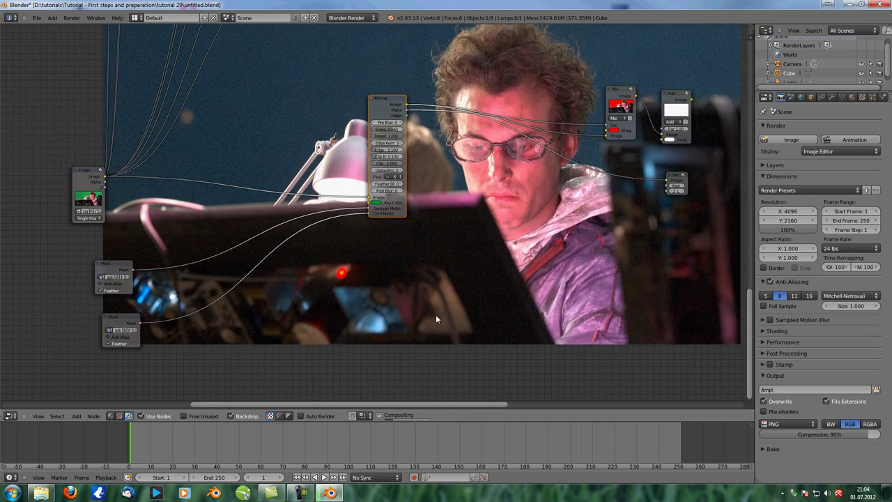
alt+middle_drag(436, 319, 434, 319)
ctrl+shift+click(619, 91)
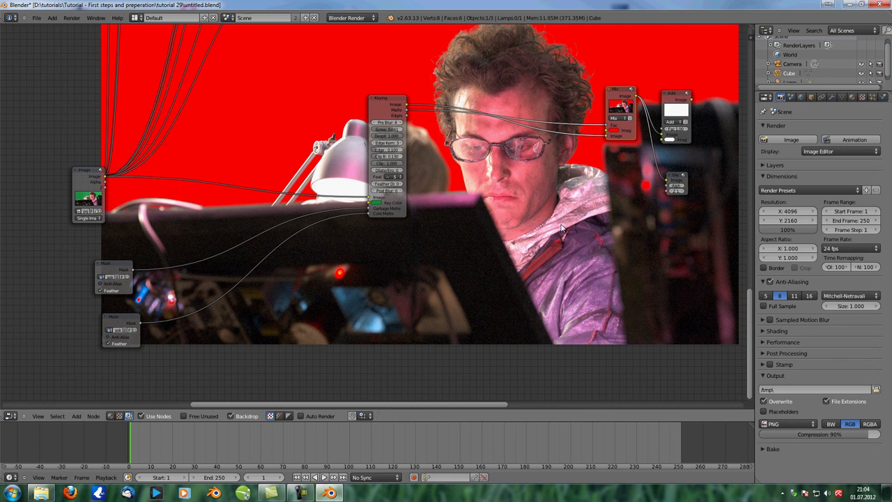
Step: Preview the core Mask node, the garbage Mask node and the red-background Mix node in the backdrop
ctrl+shift+click(124, 323)
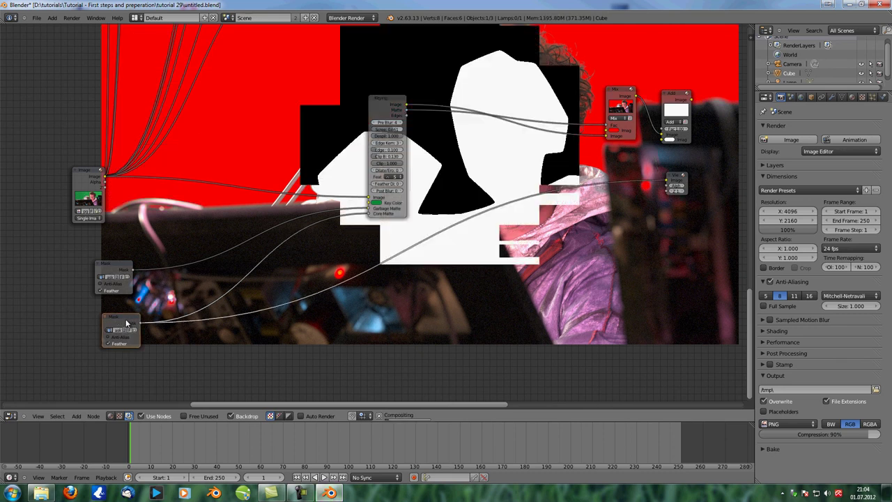
ctrl+shift+click(113, 266)
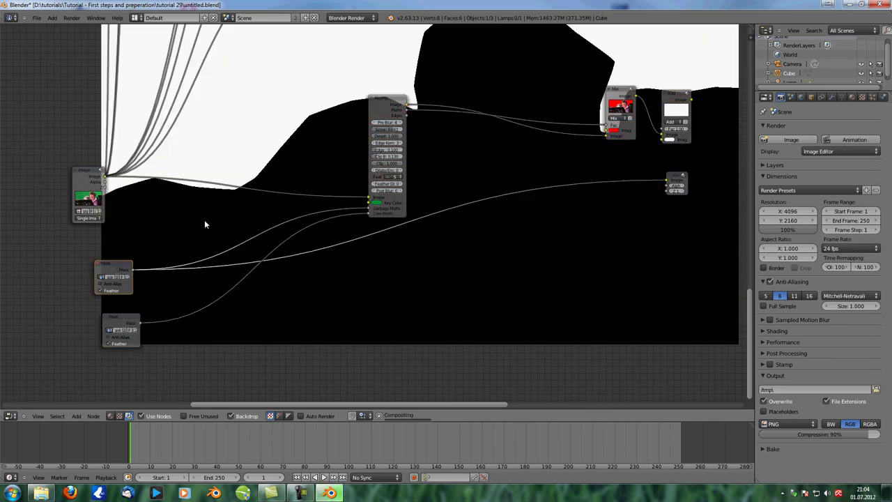
ctrl+shift+click(396, 112)
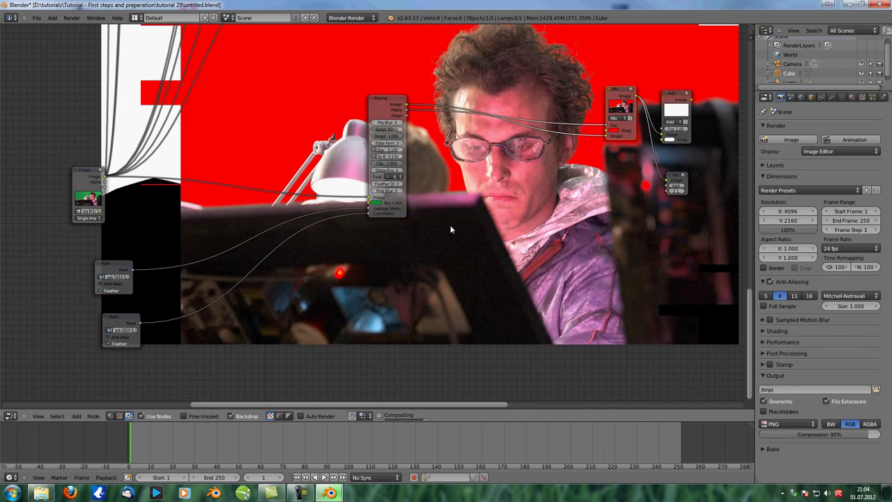
alt+middle_drag(446, 174, 392, 204)
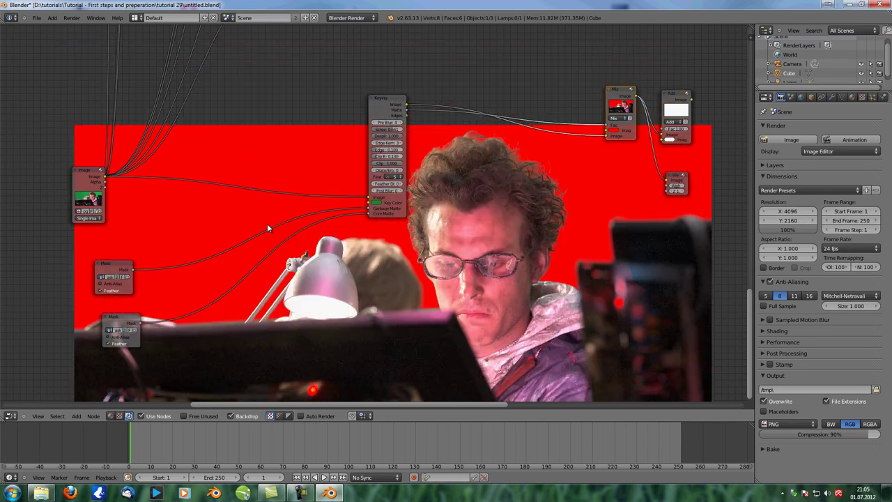
Step: Look over the earlier matte key nodes above the Keying setup and return to the Keying and Mask nodes
alt+middle_drag(270, 228, 276, 245)
alt+scroll(257, 168, down, 2)
scroll(257, 170, down, 5)
middle_drag(262, 132, 275, 241)
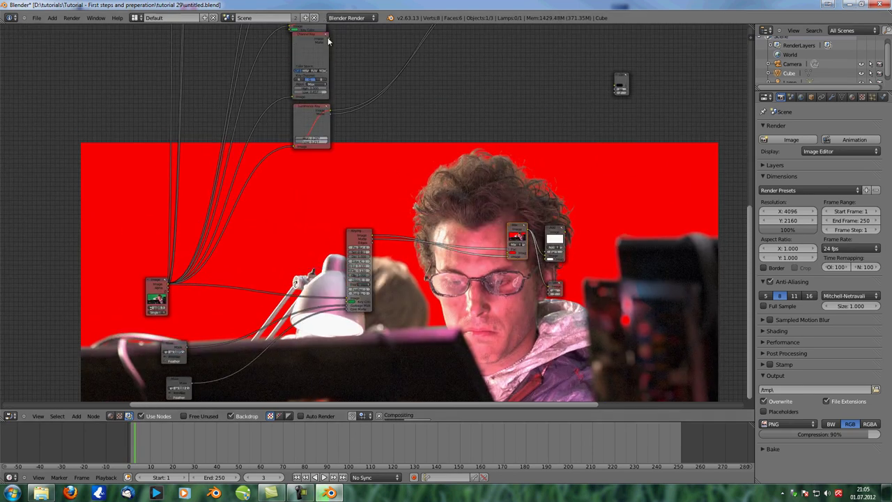
shift+scroll(329, 41, up, 5)
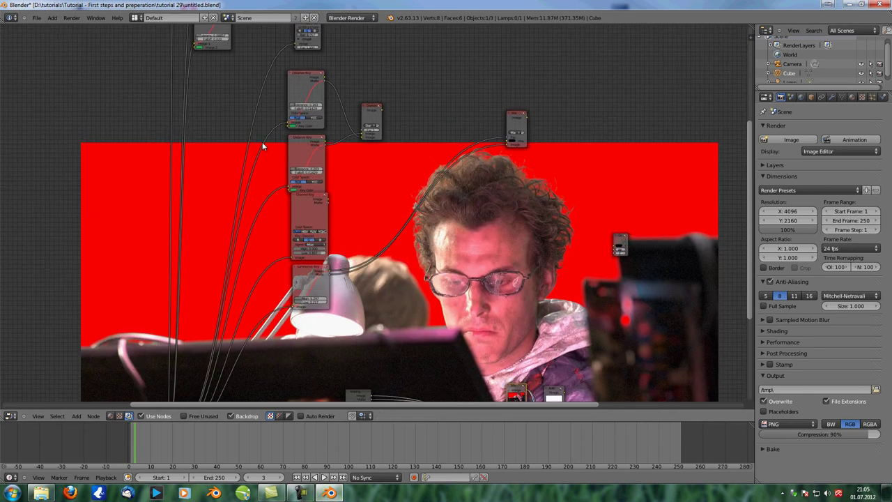
alt+middle_drag(391, 285, 312, 91)
middle_drag(439, 358, 437, 104)
scroll(382, 187, up, 2)
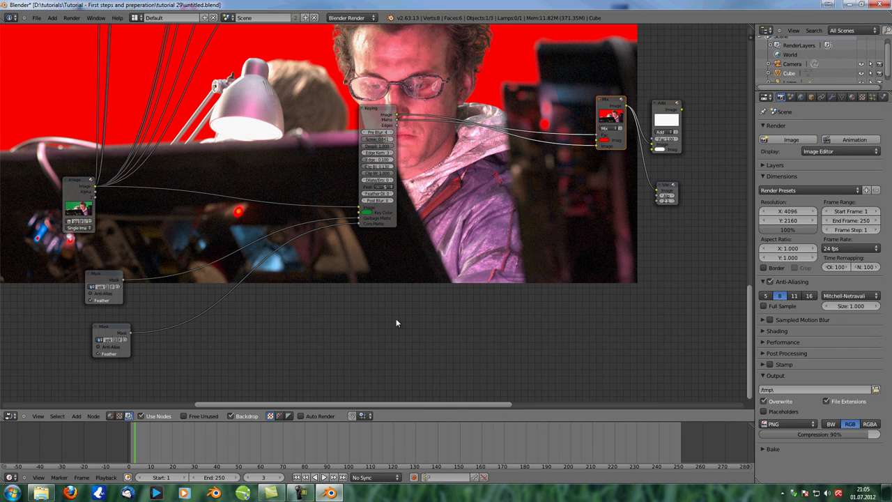
Step: Add a Double Edge Mask node below the Keying node
key(shift+a)
mouse_move(384, 379)
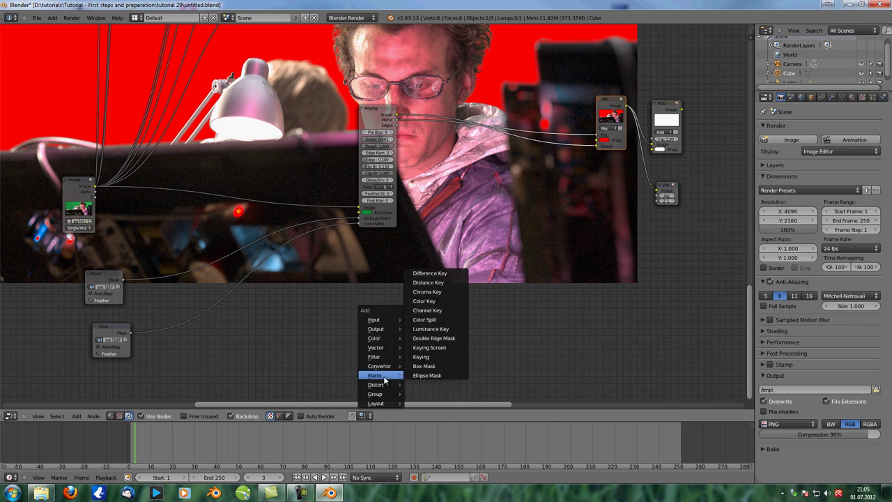
click(446, 338)
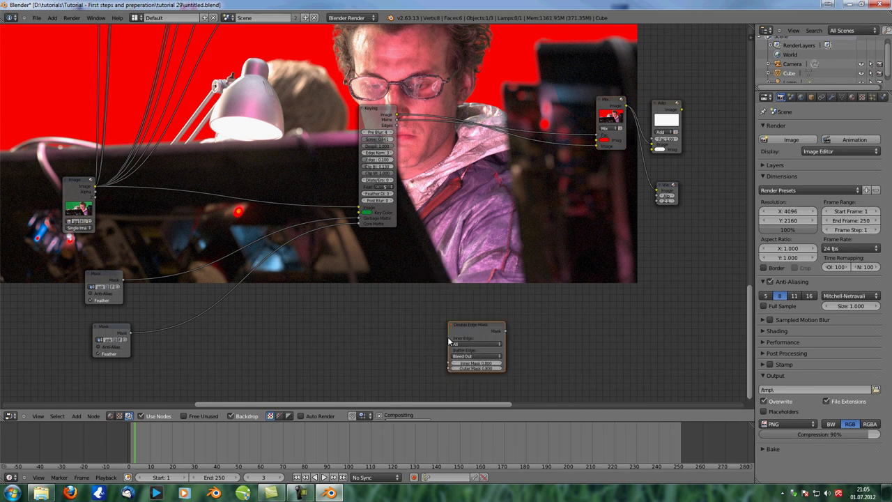
drag(460, 324, 397, 298)
Step: Preview the core Mask node in the backdrop and cut its link to the Keying node's Core Matte input
scroll(397, 297, up, 1)
middle_drag(304, 295, 335, 284)
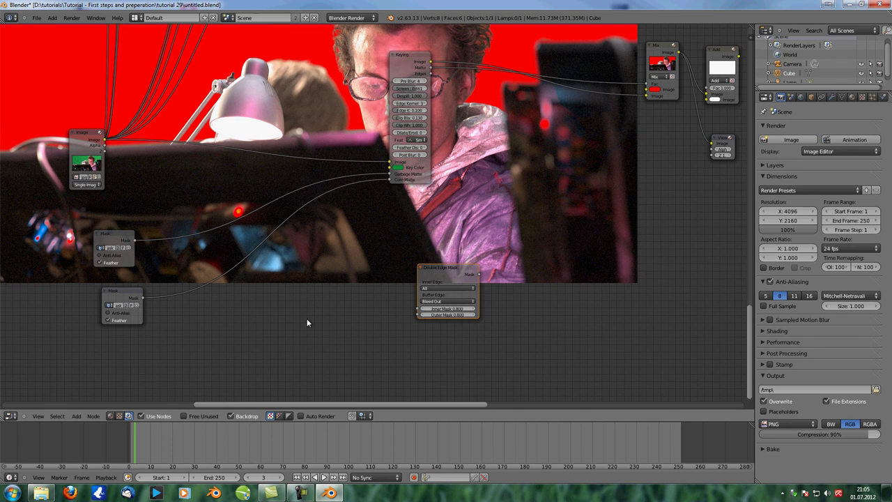
ctrl+shift+click(122, 295)
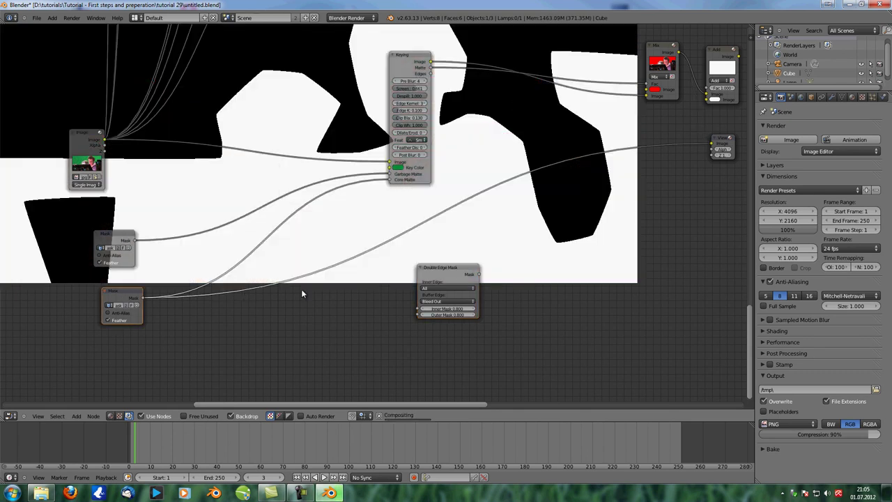
mouse_move(244, 269)
ctrl+mouse_down()
mouse_move(223, 263)
mouse_move(217, 246)
ctrl+mouse_up()
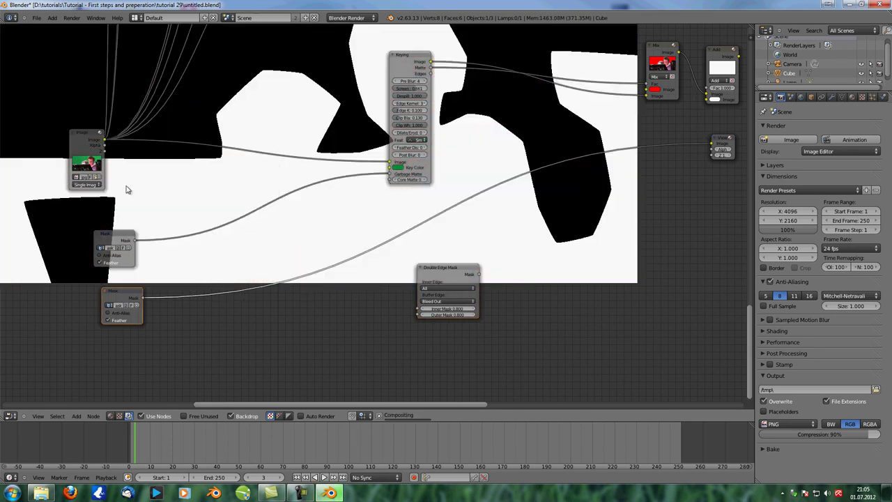
Step: Move the garbage Mask node higher and bring the core Mask node closer to the Double Edge Mask node
drag(117, 236, 135, 194)
scroll(353, 302, up, 2)
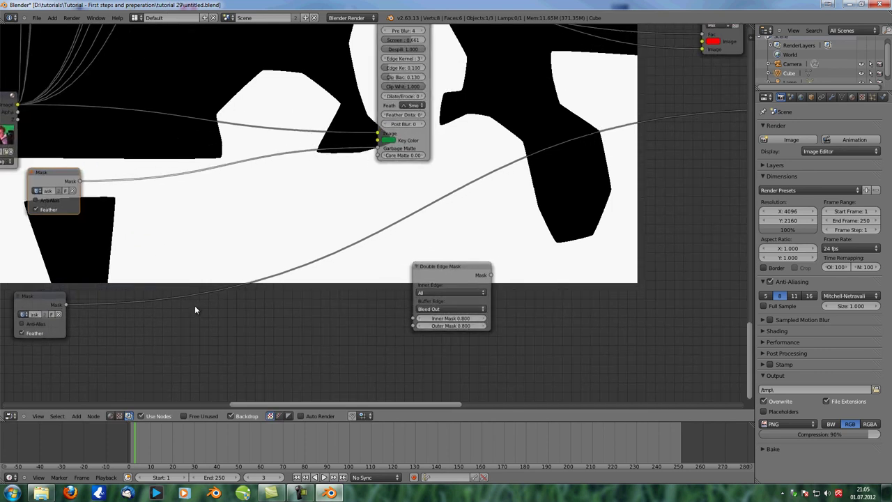
drag(60, 305, 267, 273)
scroll(268, 299, up, 7)
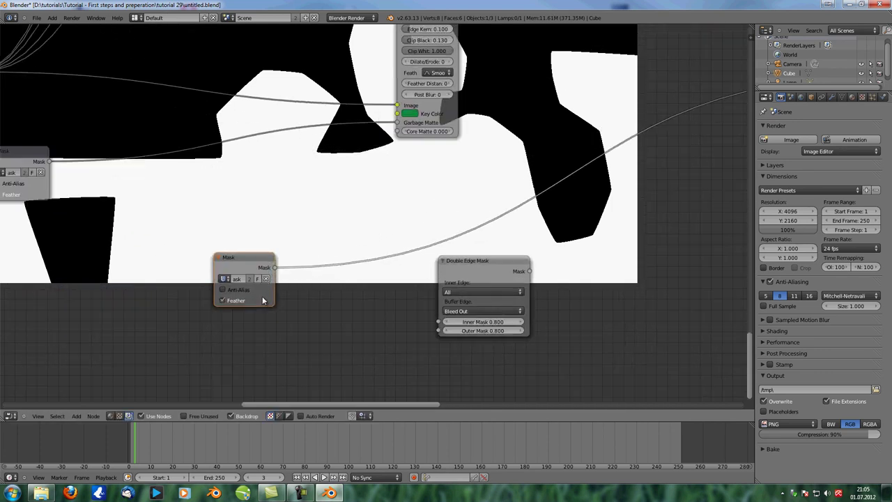
scroll(274, 299, down, 1)
middle_drag(274, 298, 226, 280)
drag(182, 211, 161, 171)
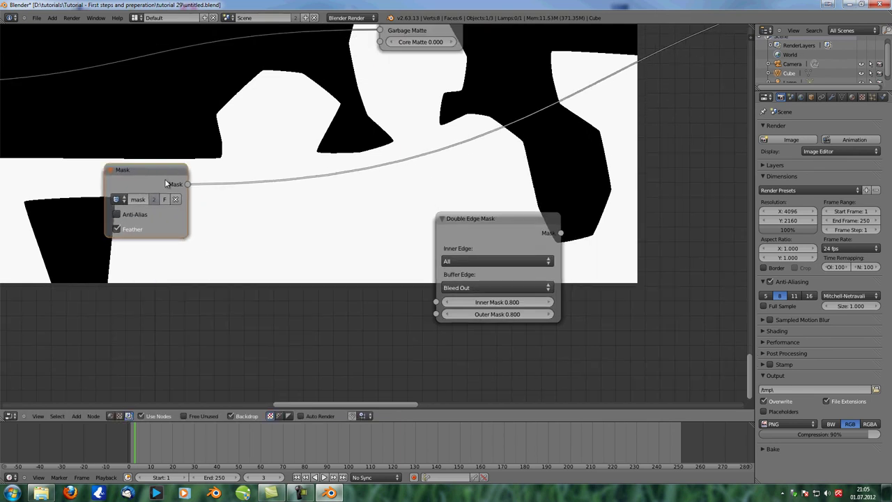
Step: Add a Dilate/Erode node and insert it into the core Mask node's output link
key(shift+a)
mouse_move(276, 323)
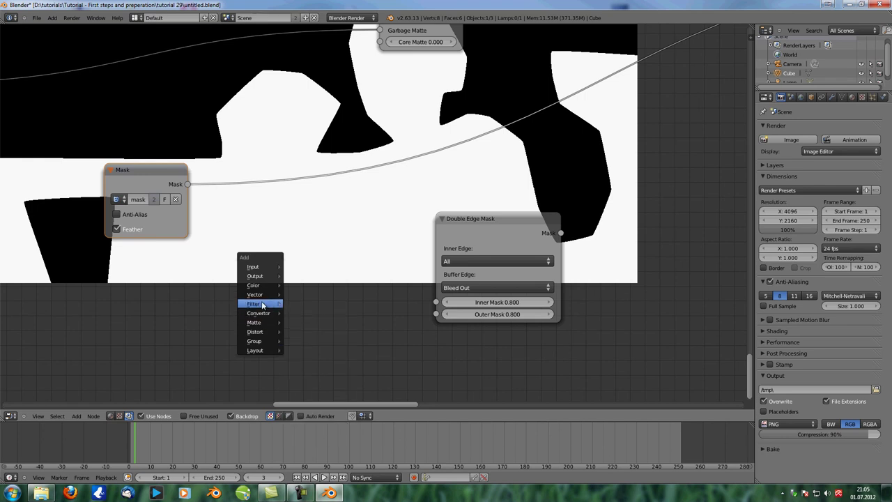
click(325, 349)
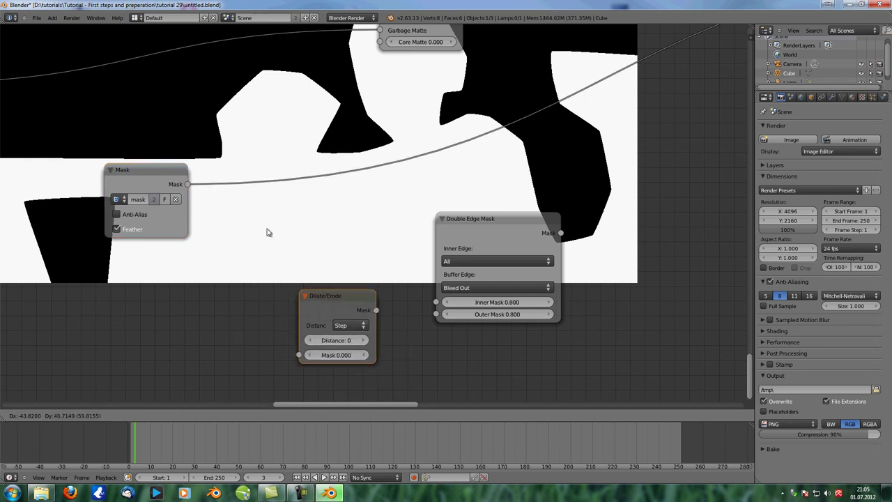
click(230, 299)
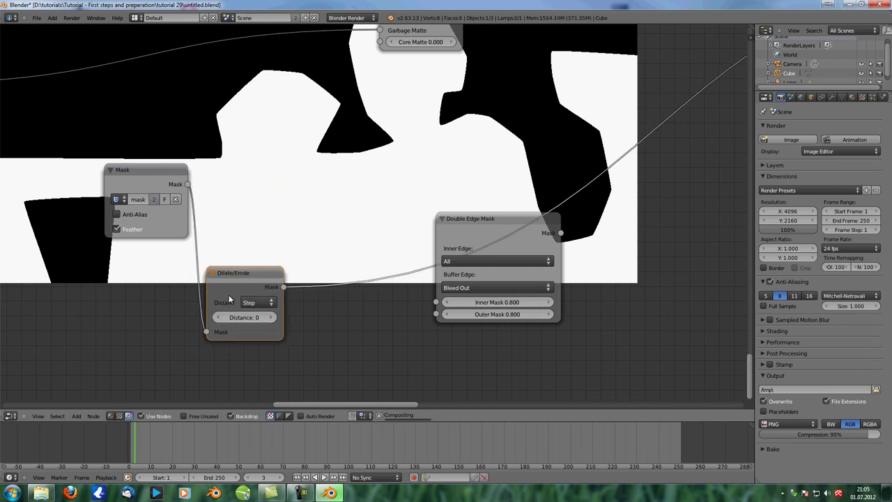
Step: Set the Dilate/Erode node's distance to 50 in Step mode
click(273, 317)
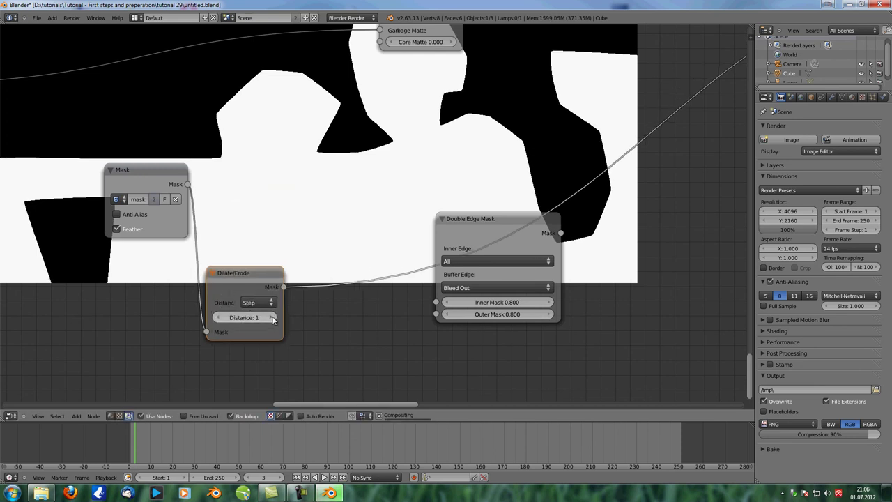
click(259, 319)
text(2)
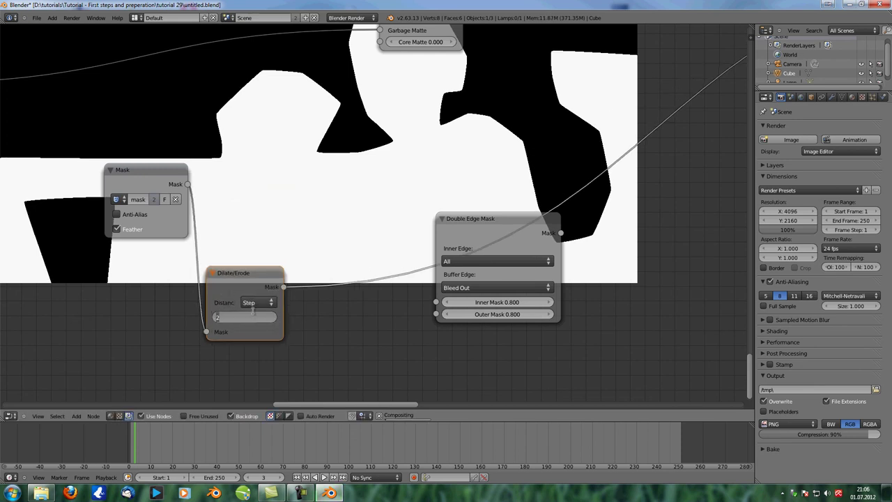
key(Return)
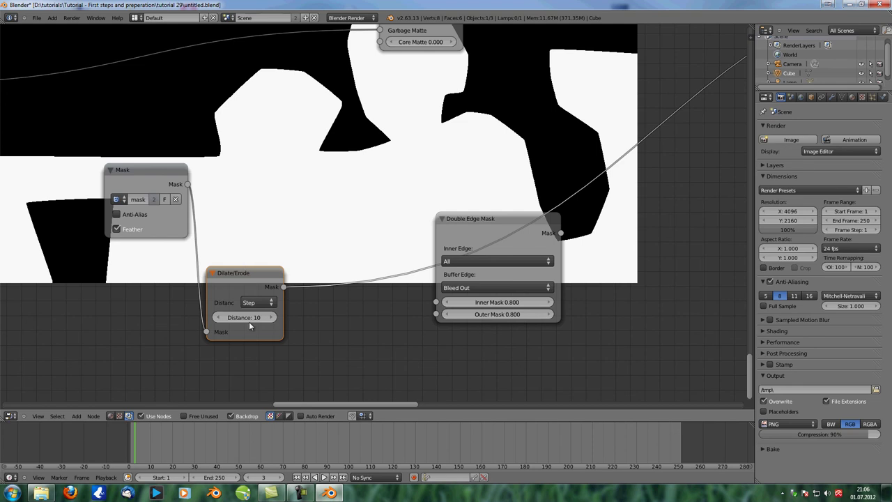
text(50)
key(Return)
Step: Connect Dilate/Erode to the Double Edge Mask's Outer Mask and the core mask to its Inner Mask, and preview the result
drag(241, 273, 187, 295)
drag(474, 219, 410, 125)
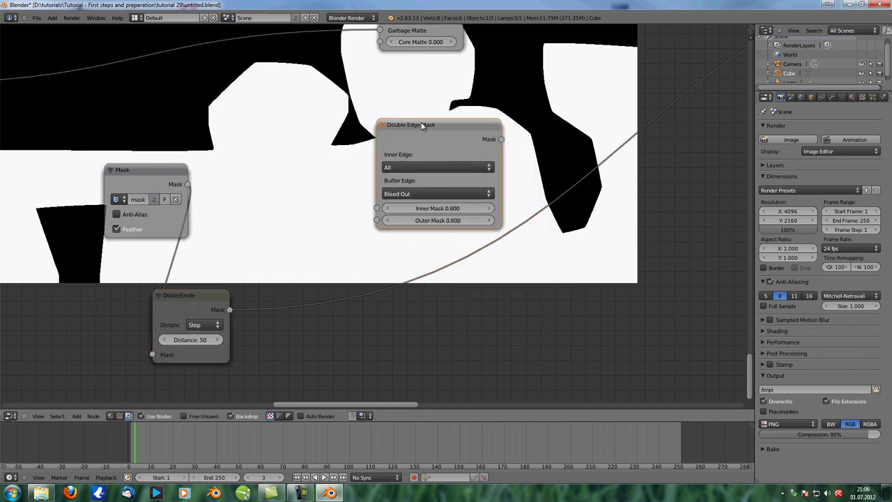
drag(230, 309, 376, 220)
drag(188, 185, 376, 208)
ctrl+shift+click(497, 138)
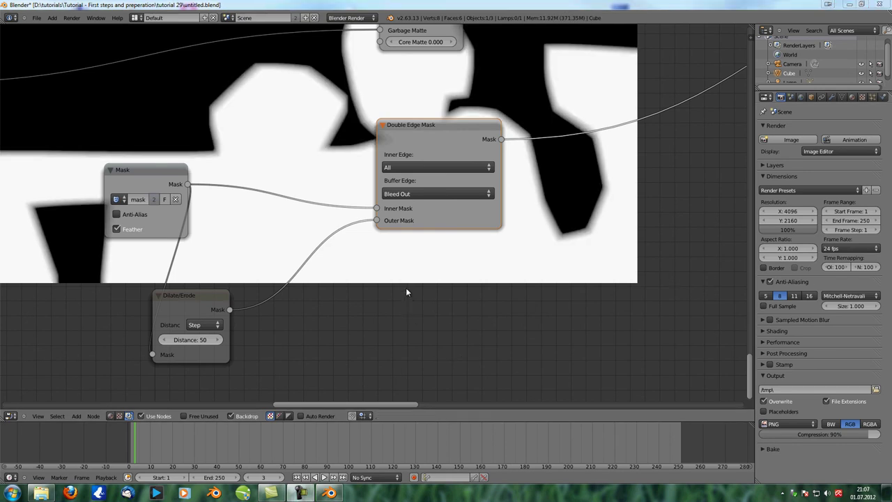
Step: Keep the Double Edge Mask's Buffer Edge at Bleed Out and move the node closer to the core Mask node
mouse_move(290, 158)
middle_down()
mouse_move(309, 169)
mouse_move(288, 170)
middle_up()
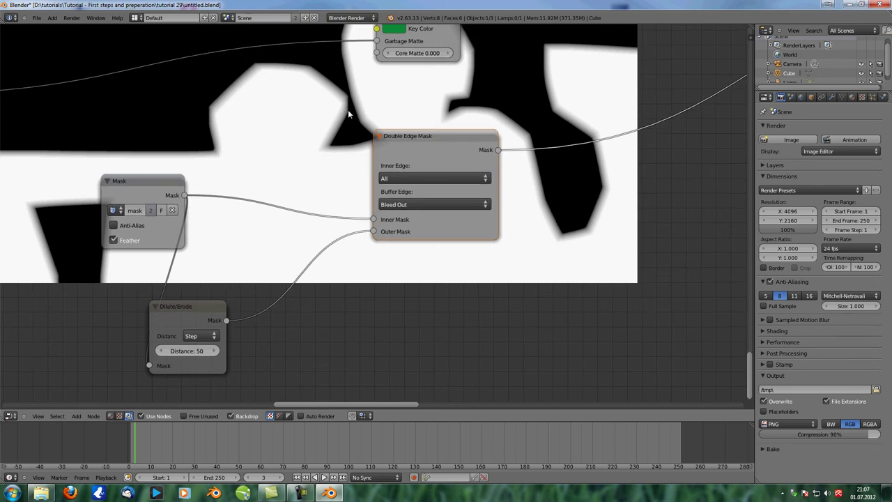
click(437, 202)
click(445, 216)
drag(381, 145, 338, 156)
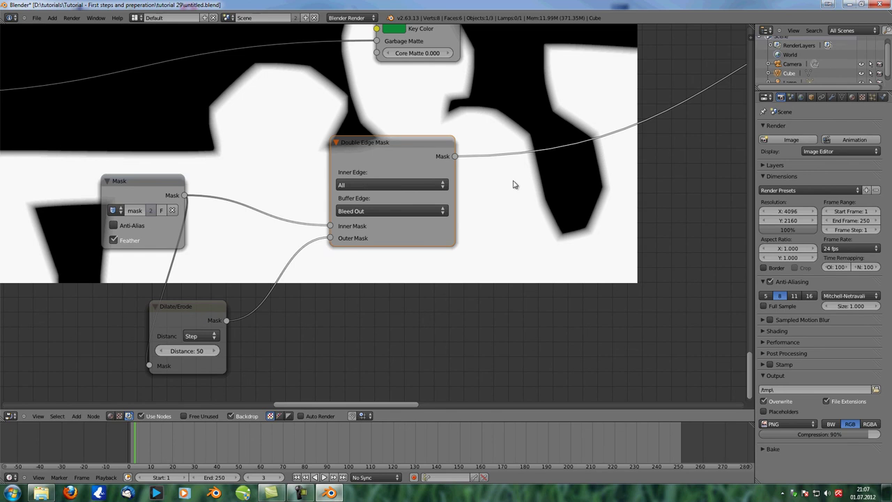
Step: Insert a ColorRamp node after the Double Edge Mask and move its black and white stops inward to tighten the edge
key(shift+a)
click(535, 190)
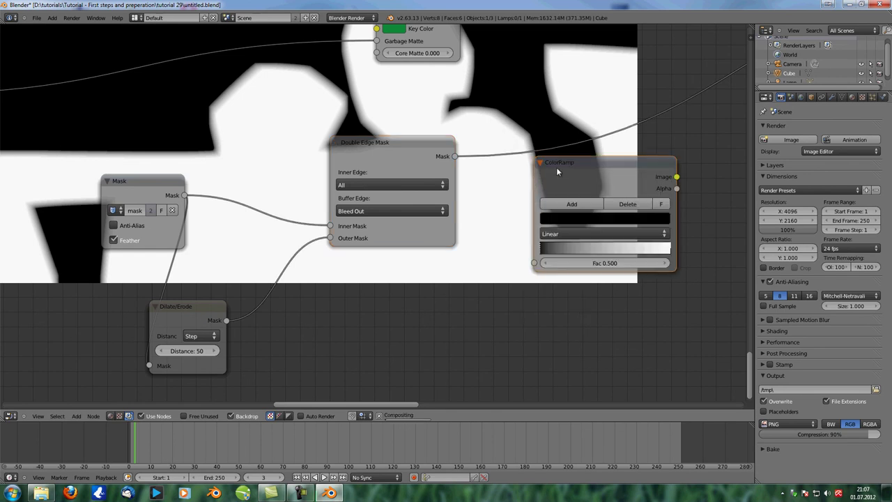
click(510, 138)
drag(499, 216, 519, 217)
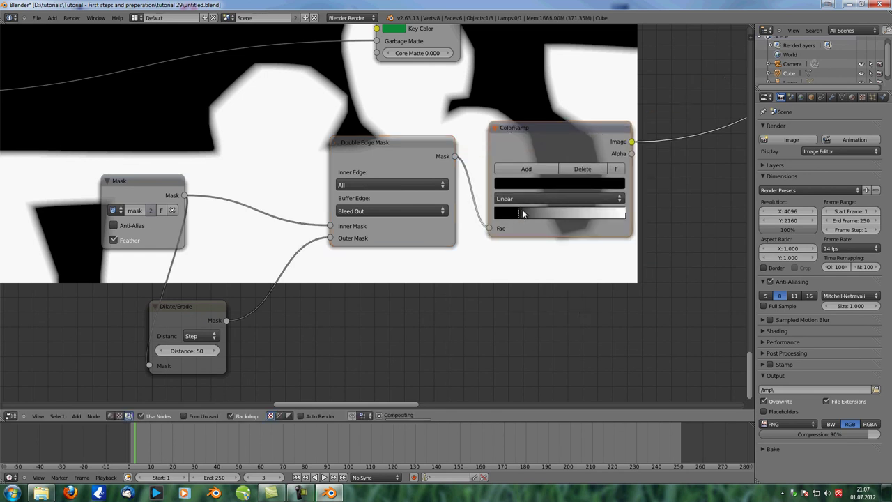
drag(623, 217, 580, 221)
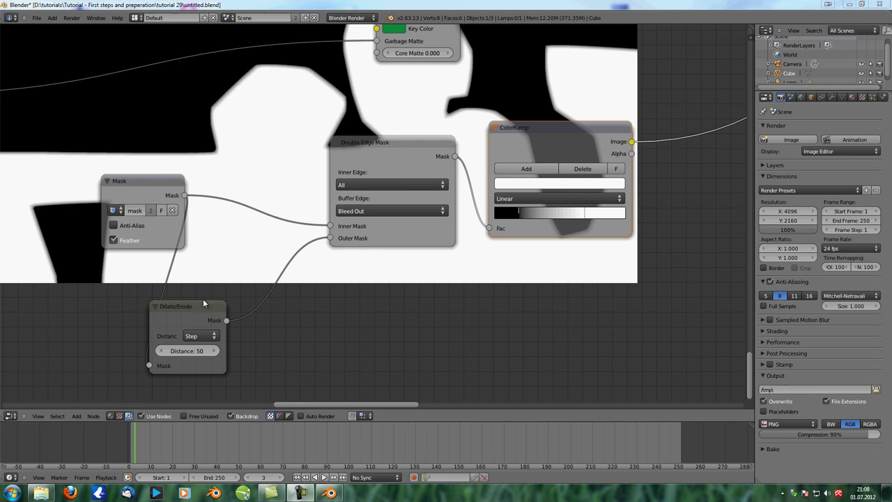
Step: Delete the Dilate/Erode, Double Edge Mask and ColorRamp nodes
drag(195, 306, 244, 276)
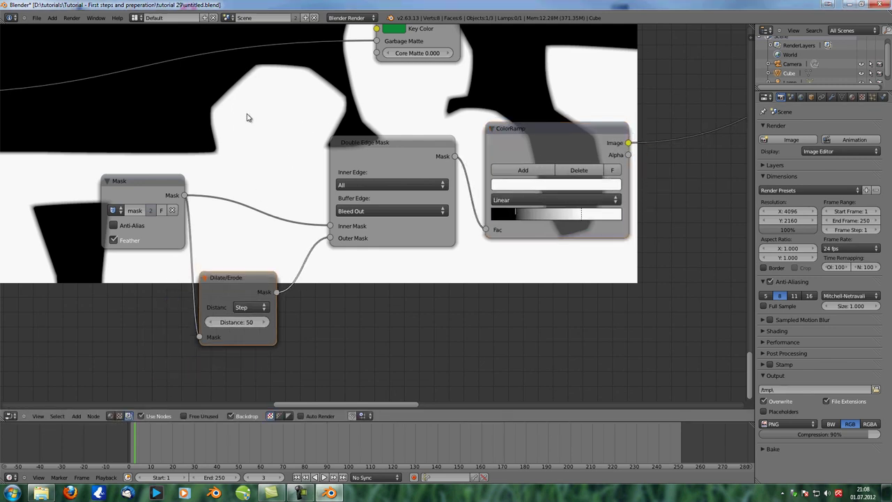
mouse_move(391, 145)
mouse_down()
mouse_move(376, 152)
mouse_move(383, 152)
mouse_up()
scroll(383, 152, down, 5)
click(302, 242)
key(x)
right_click(367, 157)
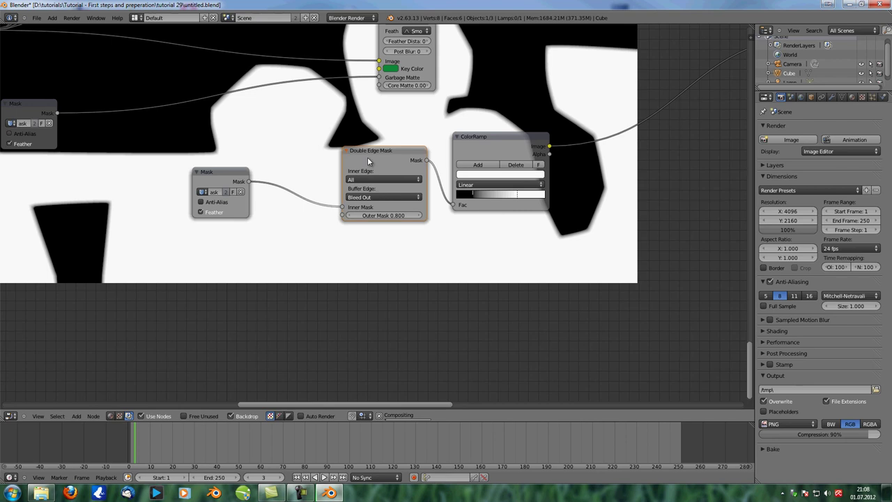
key(x)
right_click(517, 136)
key(x)
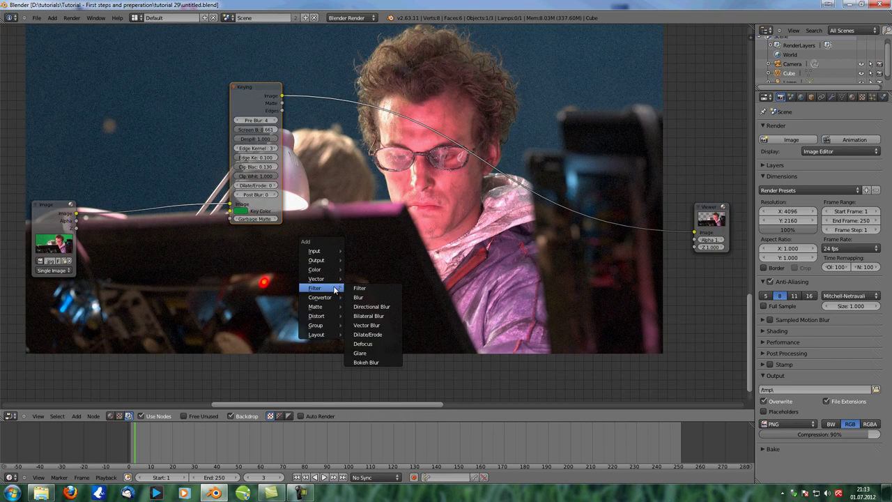
mouse_move(330, 299)
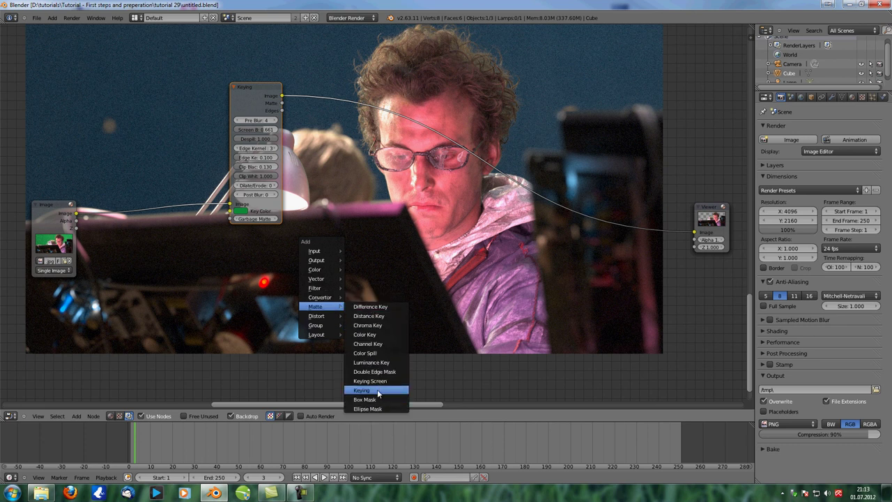
click(377, 389)
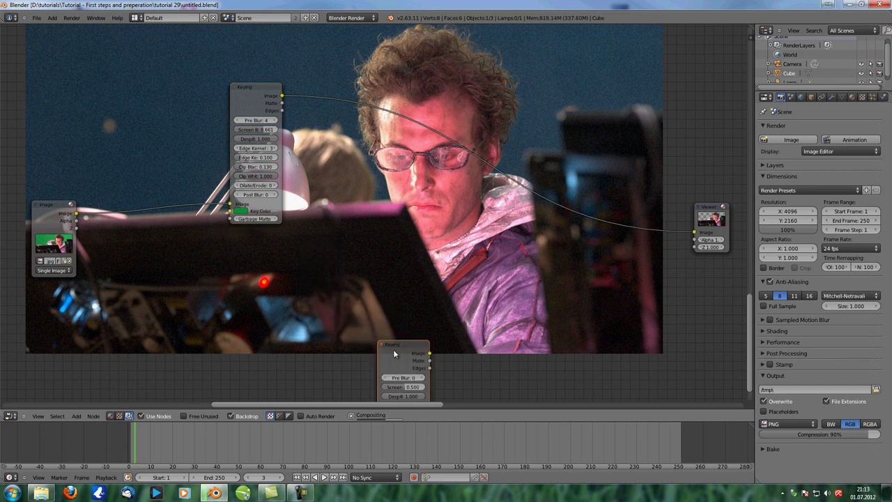
click(353, 170)
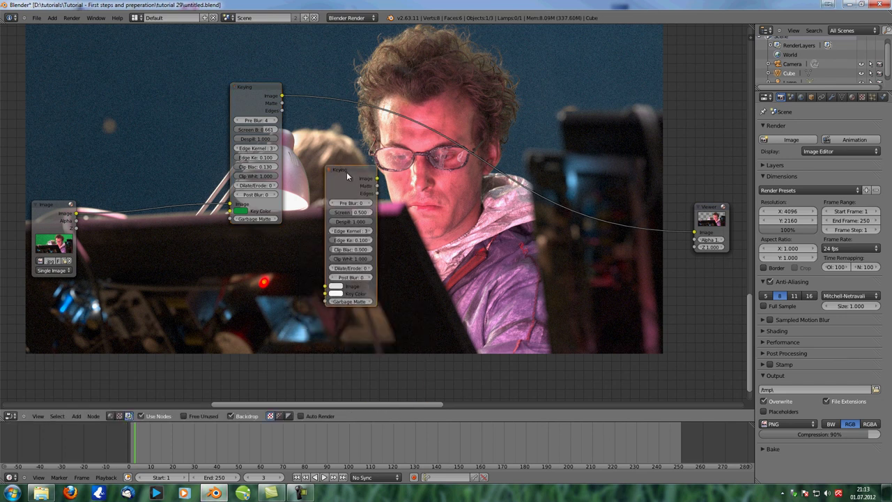
key(x)
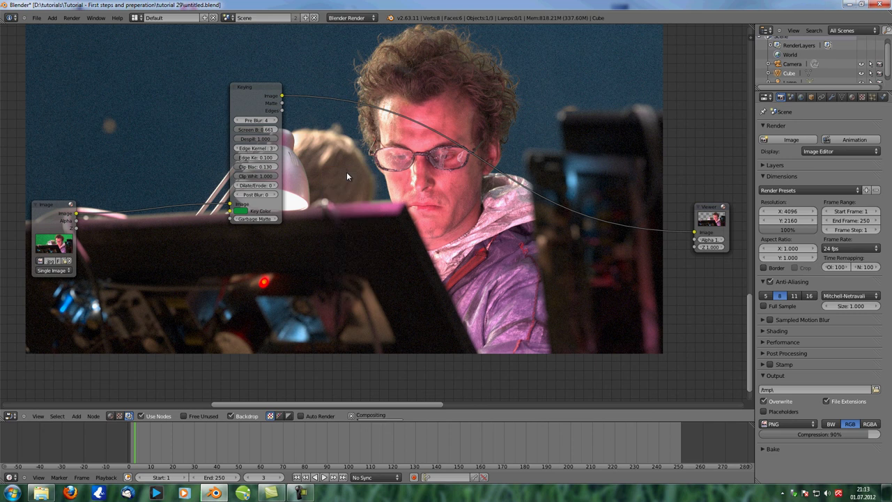
key(shift+a)
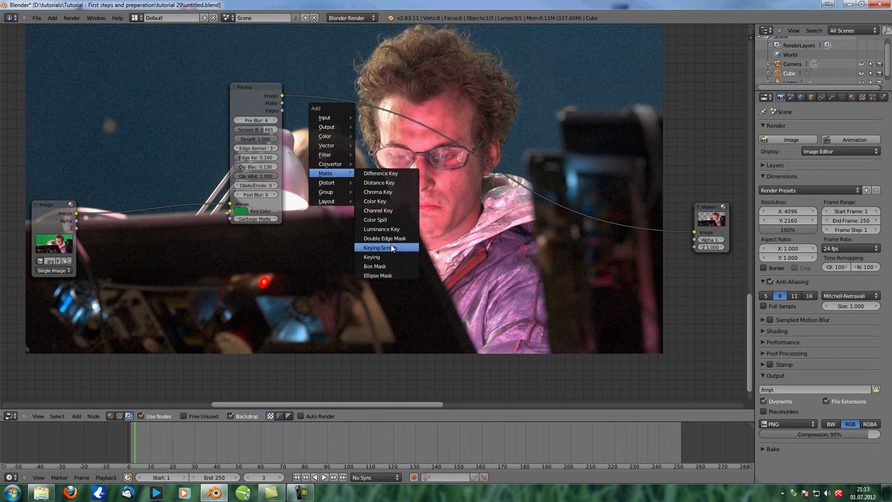
key(Escape)
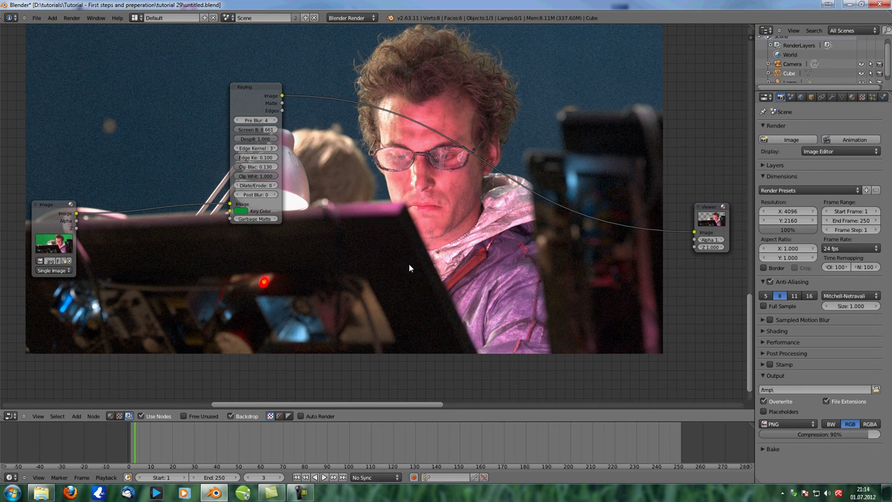